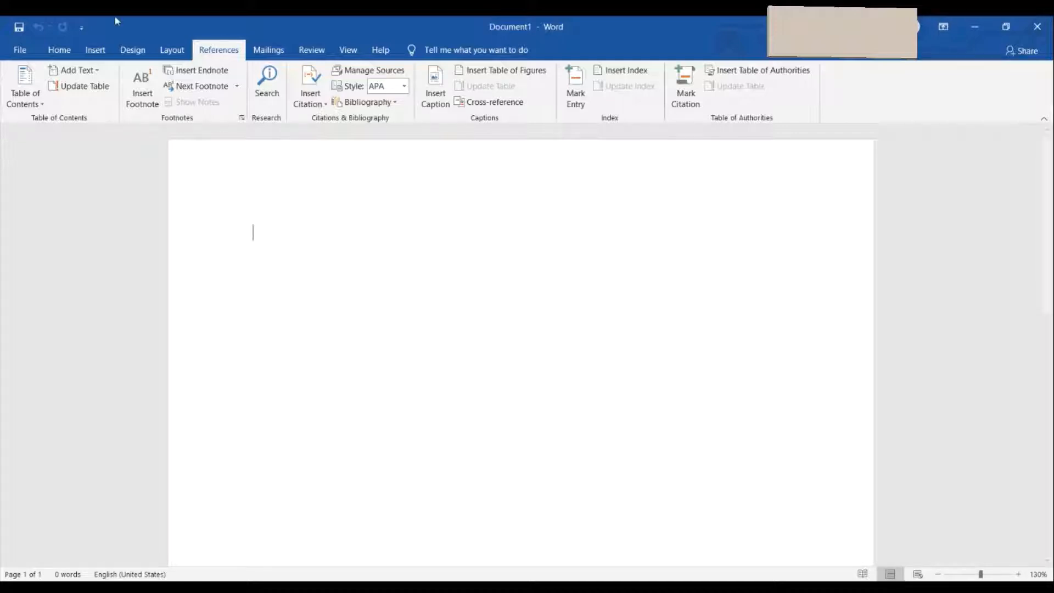
Enter the sample text "jkjsh;ahd;fl" in the blank document and erase it again.
text(jkjsh;ahd;fl)
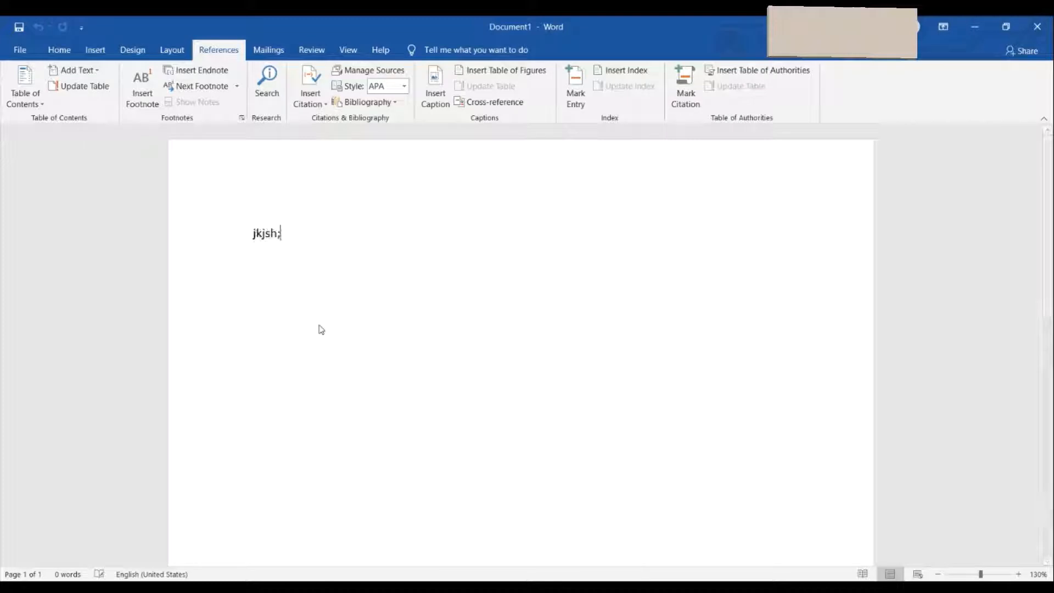
key(BackSpace)
key(BackSpace)
key(BackSpace)
key(BackSpace)
key(BackSpace)
key(BackSpace)
key(BackSpace)
key(BackSpace)
key(BackSpace)
key(BackSpace)
key(BackSpace)
key(BackSpace)
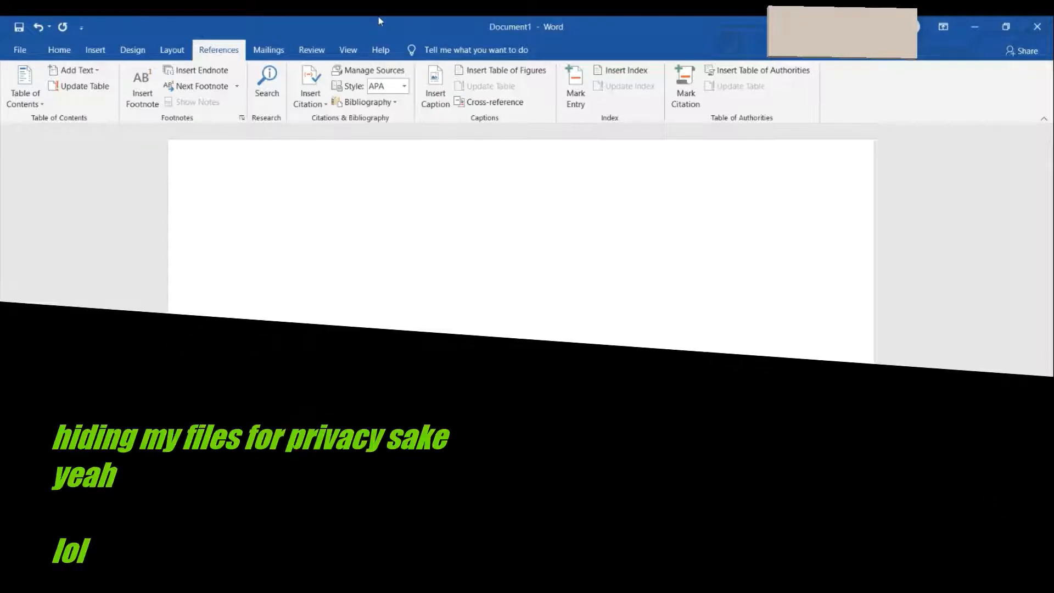
Browse the full gallery of new-document templates, including the resumes, brochures, calendars, reports and certificates.
click(29, 51)
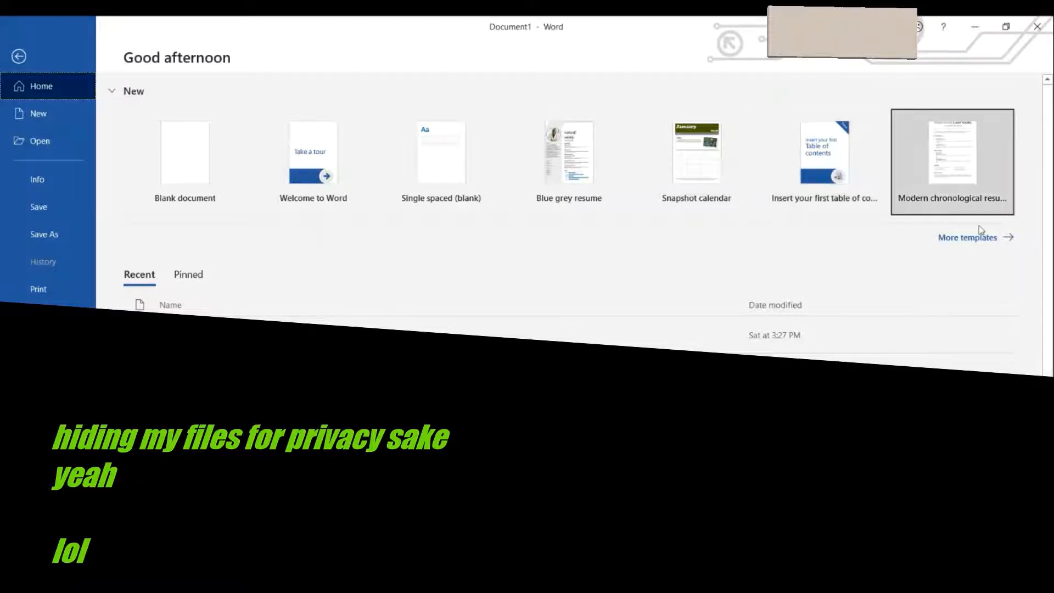
click(967, 238)
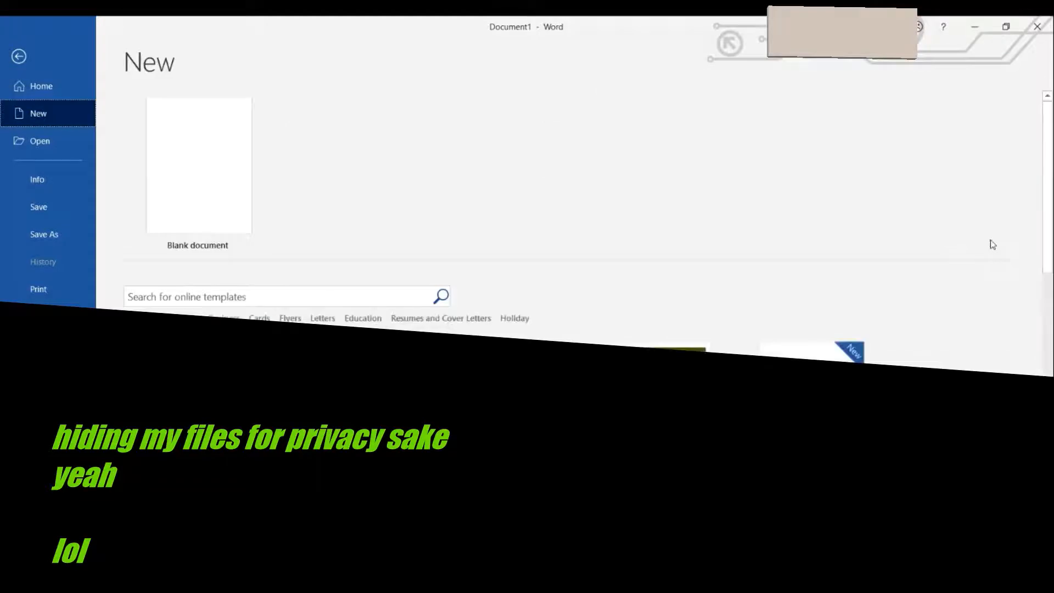
scroll(993, 244, down, 10)
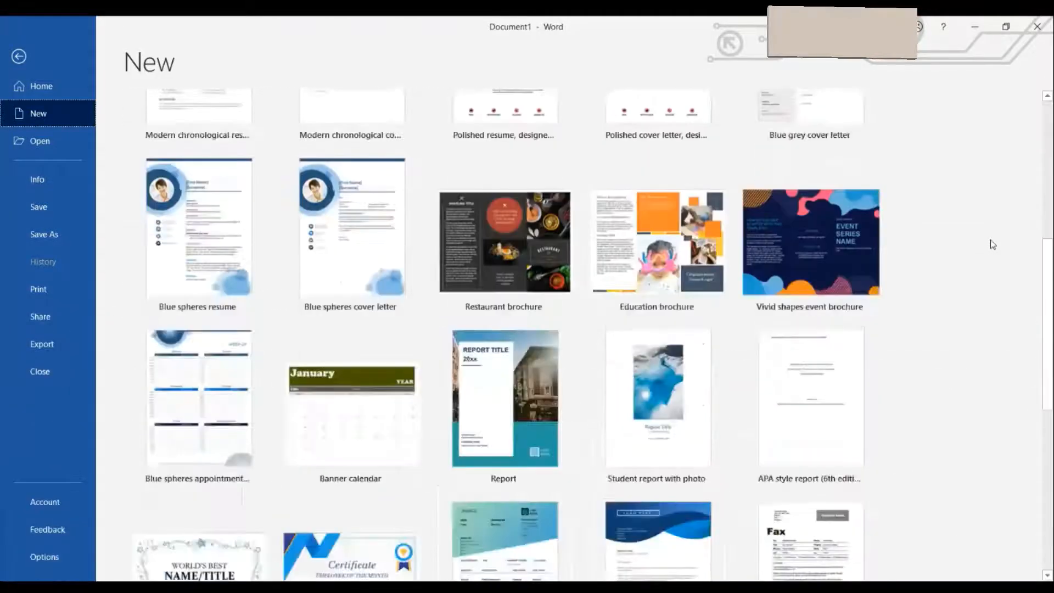
scroll(993, 245, down, 4)
scroll(992, 244, up, 13)
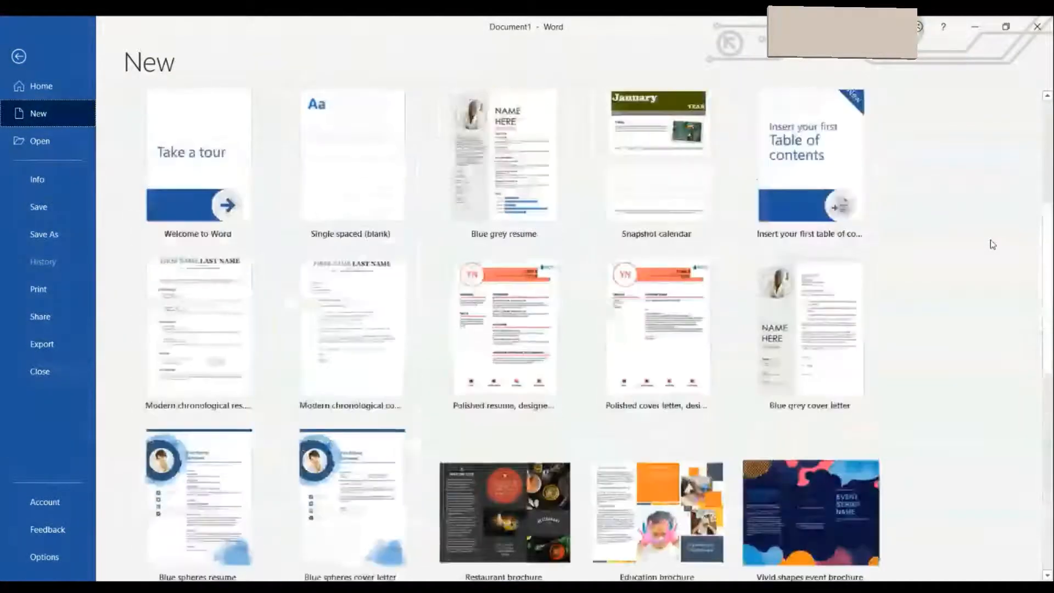
scroll(993, 244, up, 4)
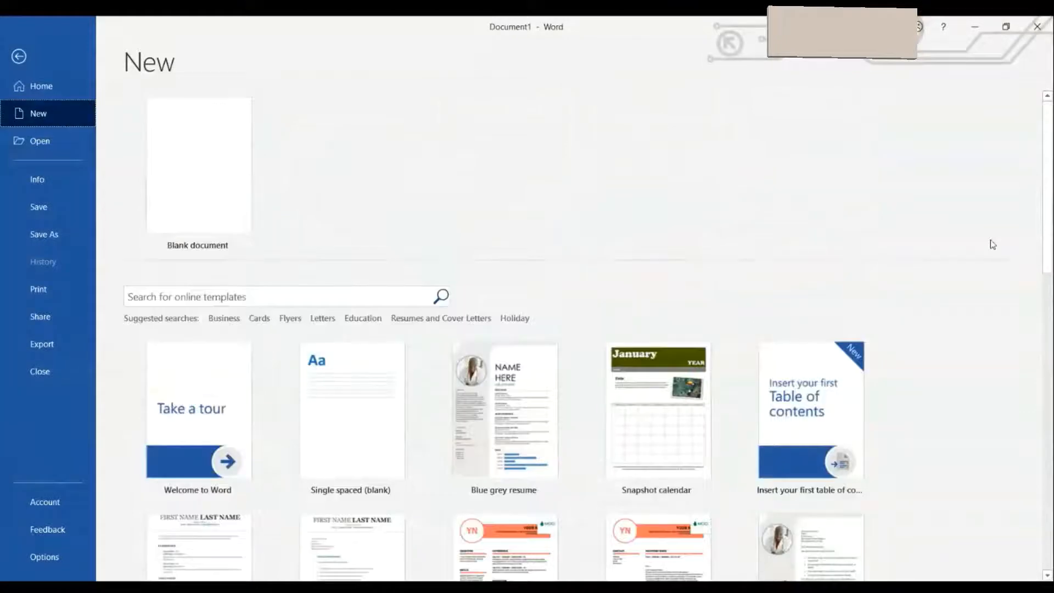
scroll(993, 244, down, 9)
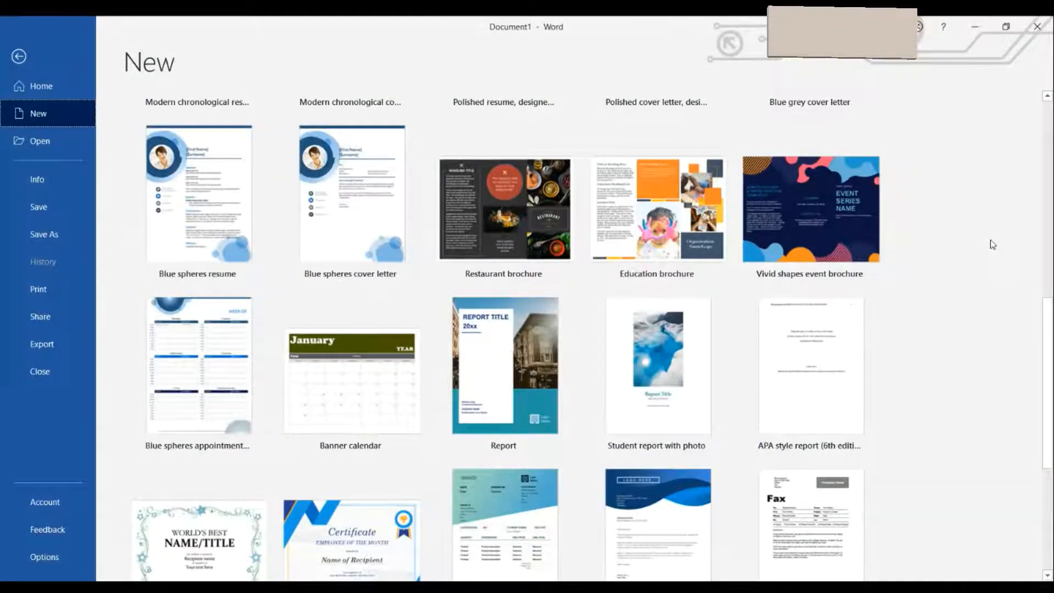
scroll(993, 244, down, 5)
scroll(988, 240, up, 2)
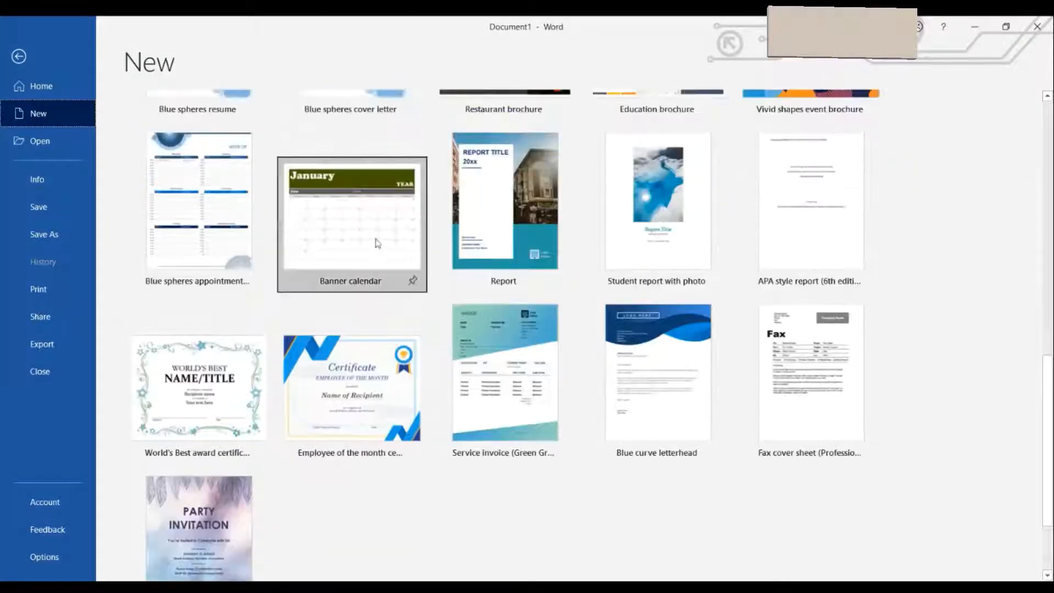
scroll(898, 176, up, 8)
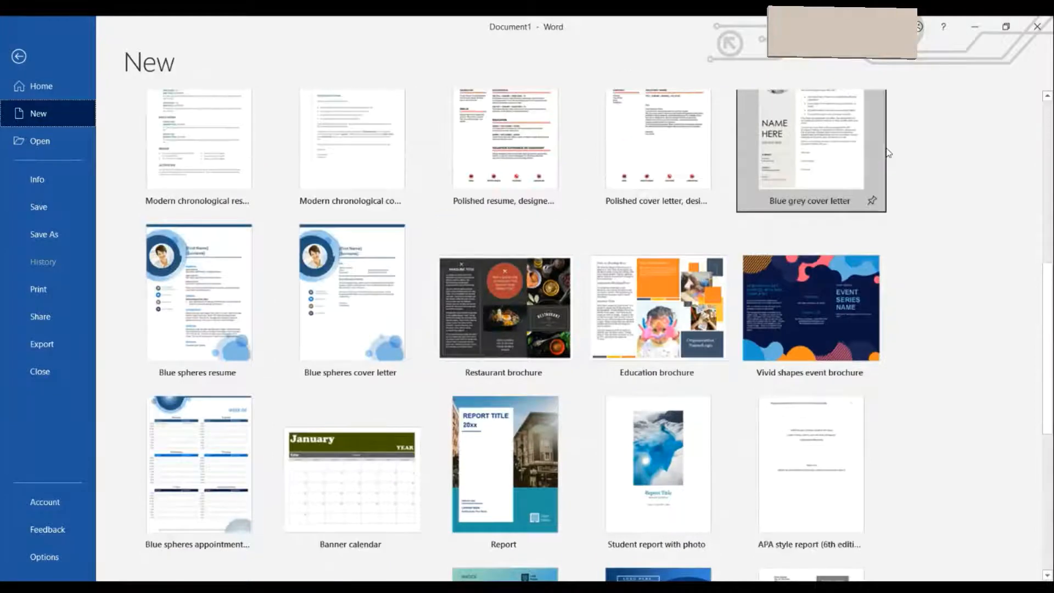
scroll(886, 153, up, 5)
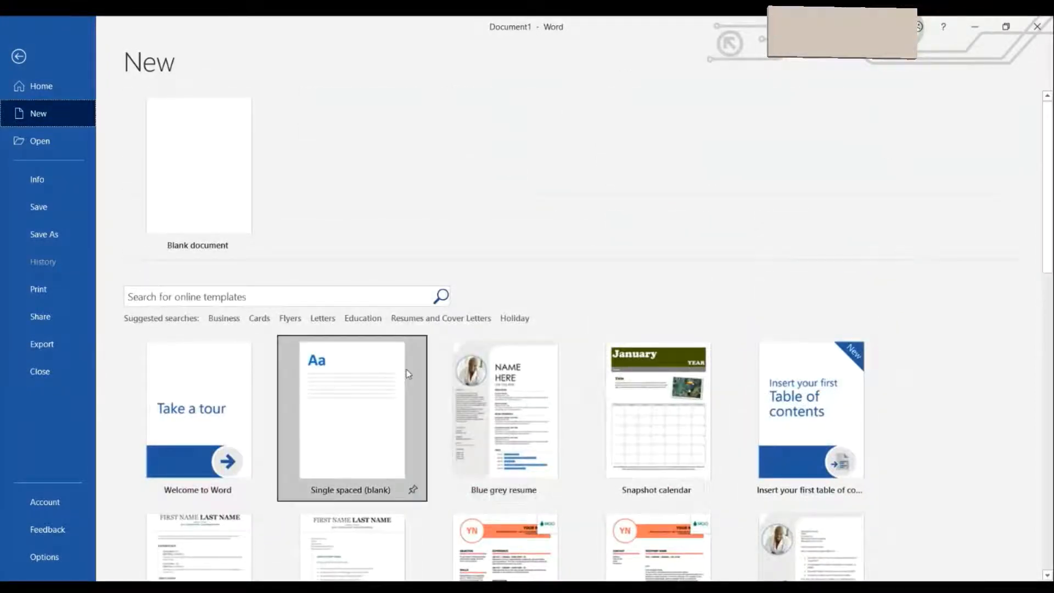
scroll(406, 370, down, 1)
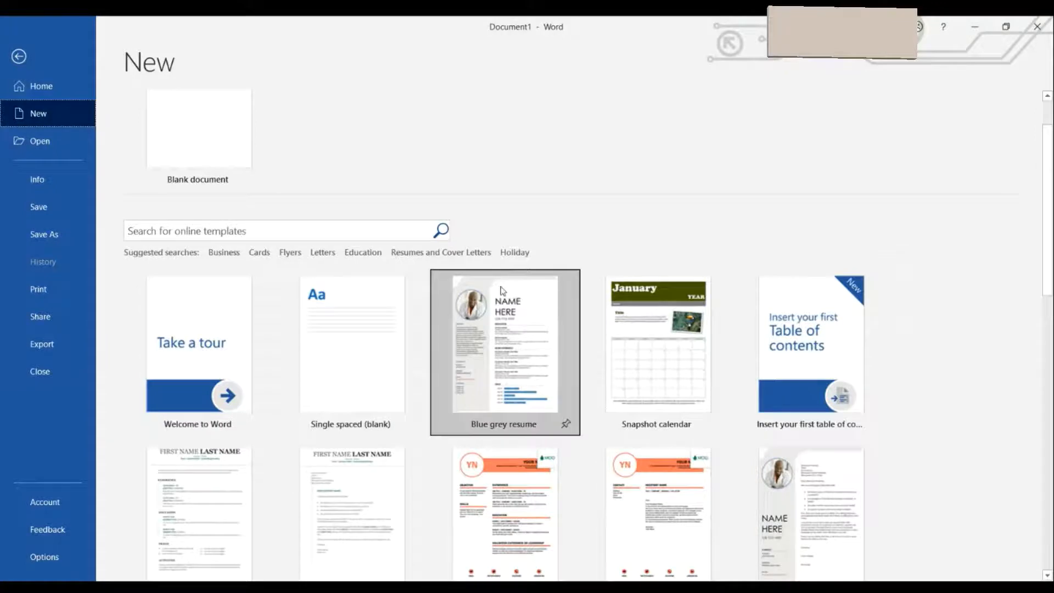
Preview the Blue grey resume template, close the preview and return to the blank document.
click(499, 362)
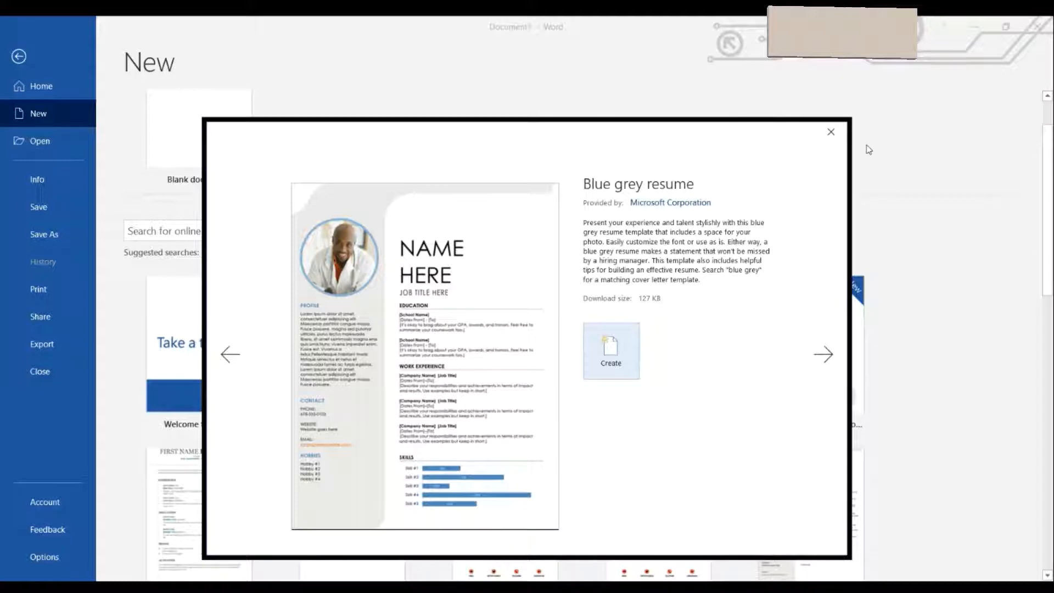
click(841, 139)
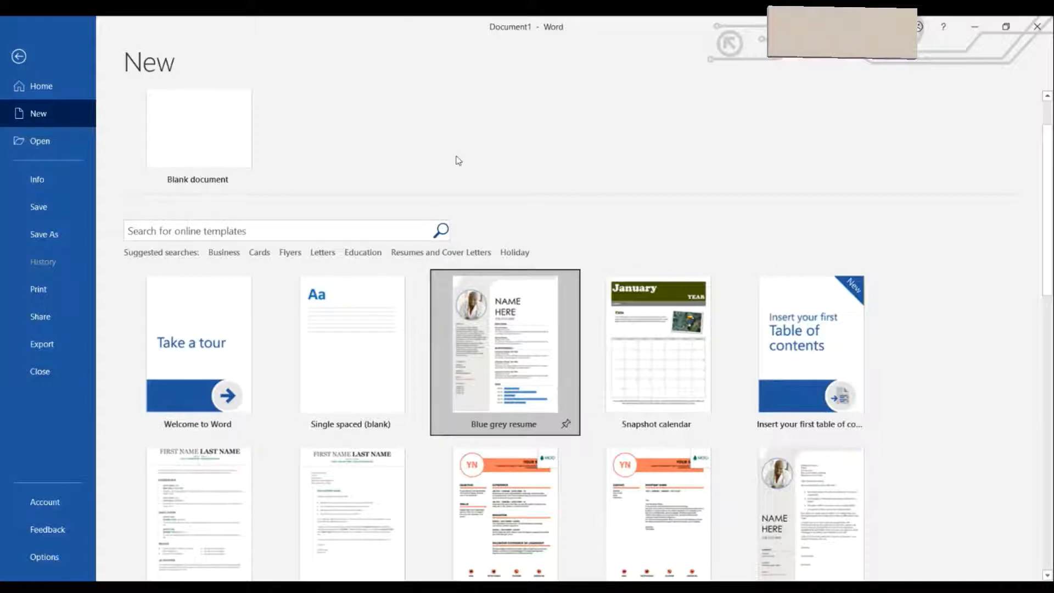
scroll(242, 216, up, 1)
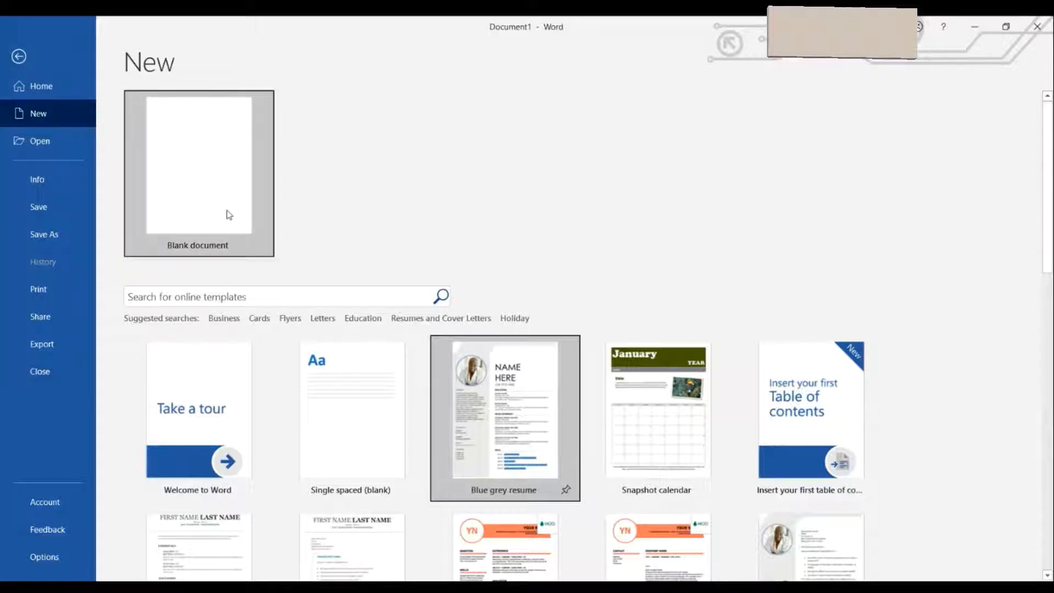
click(22, 57)
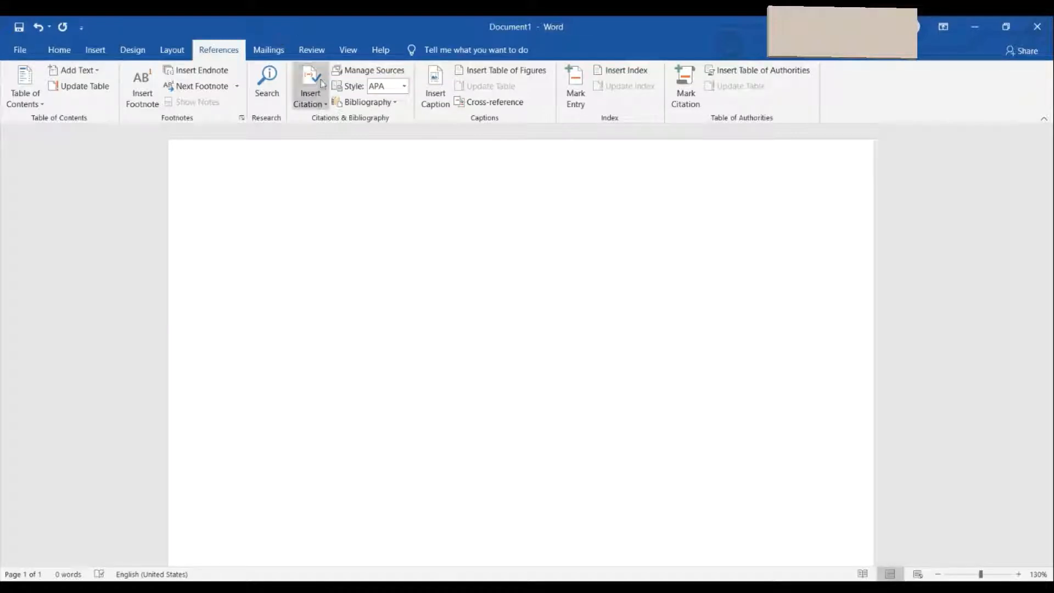
Set the ribbon to auto-hide and temporarily reveal it over the document.
click(951, 30)
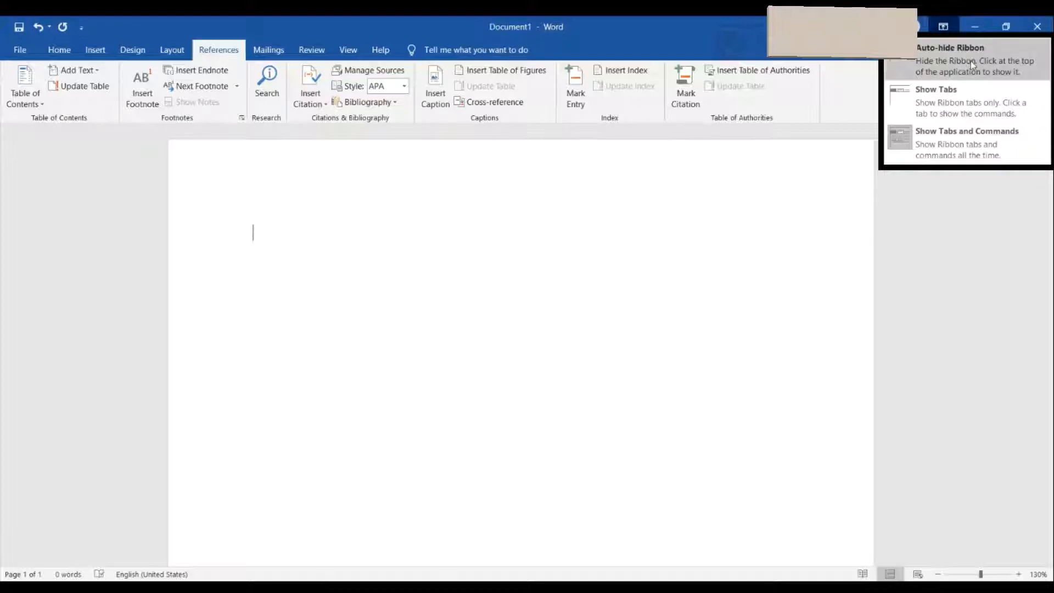
click(971, 61)
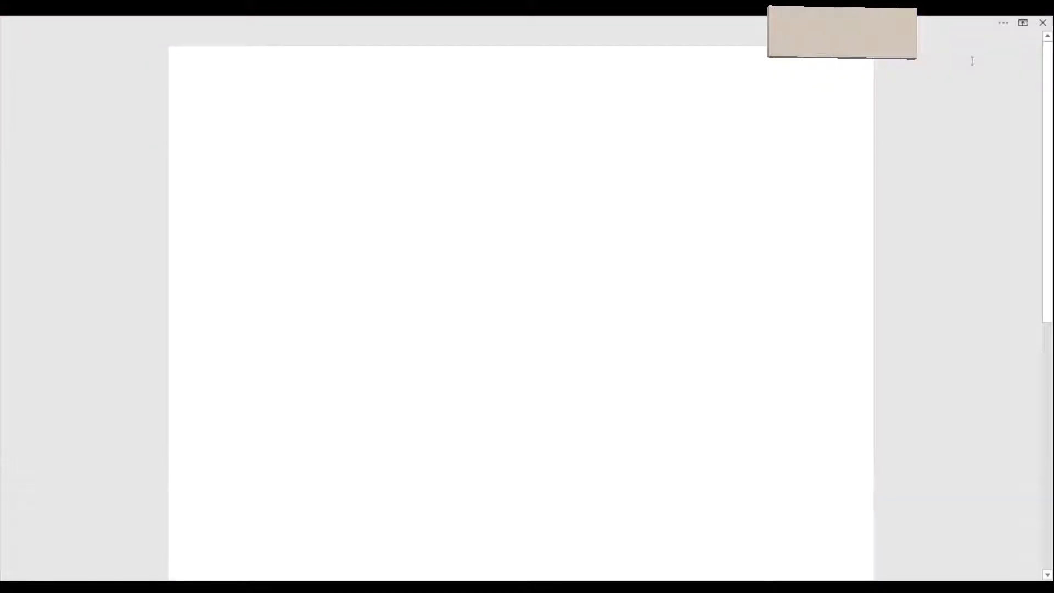
click(993, 17)
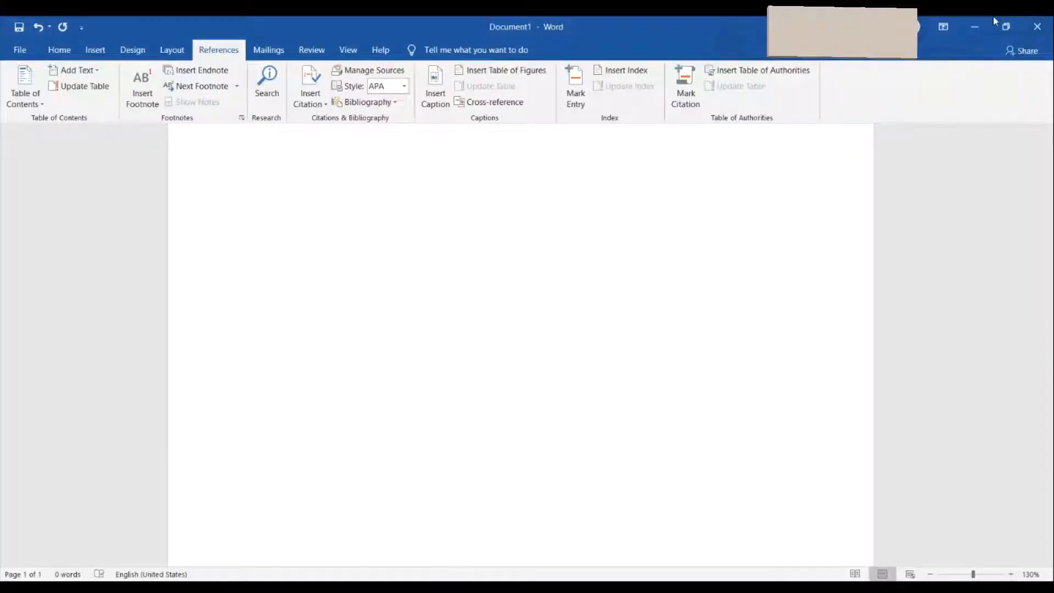
click(414, 248)
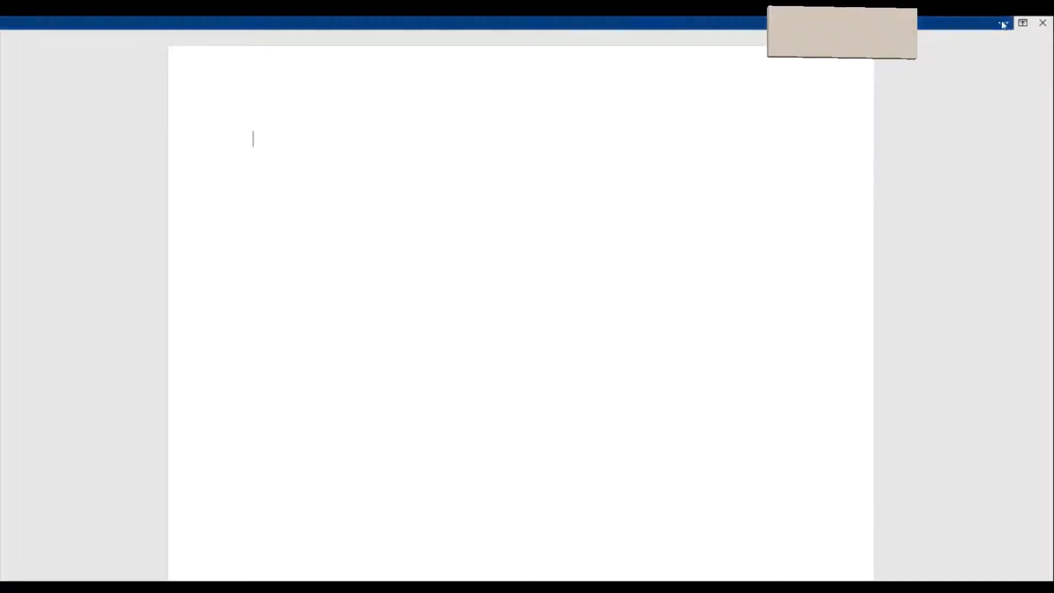
click(1002, 22)
Set the ribbon to show tabs only and try temporarily displaying the Home and Insert commands.
click(943, 27)
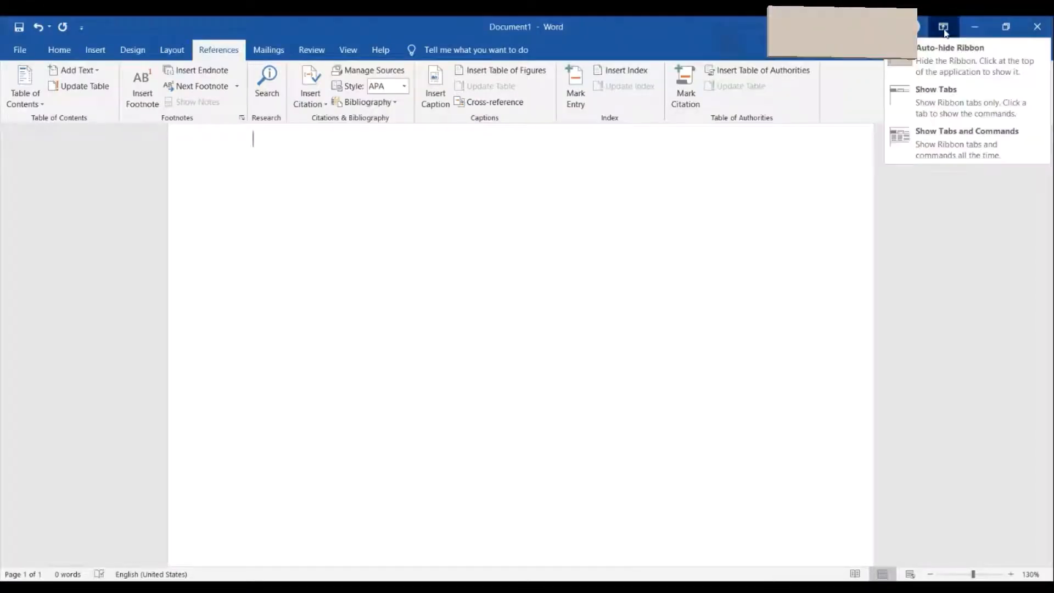
click(977, 93)
click(63, 52)
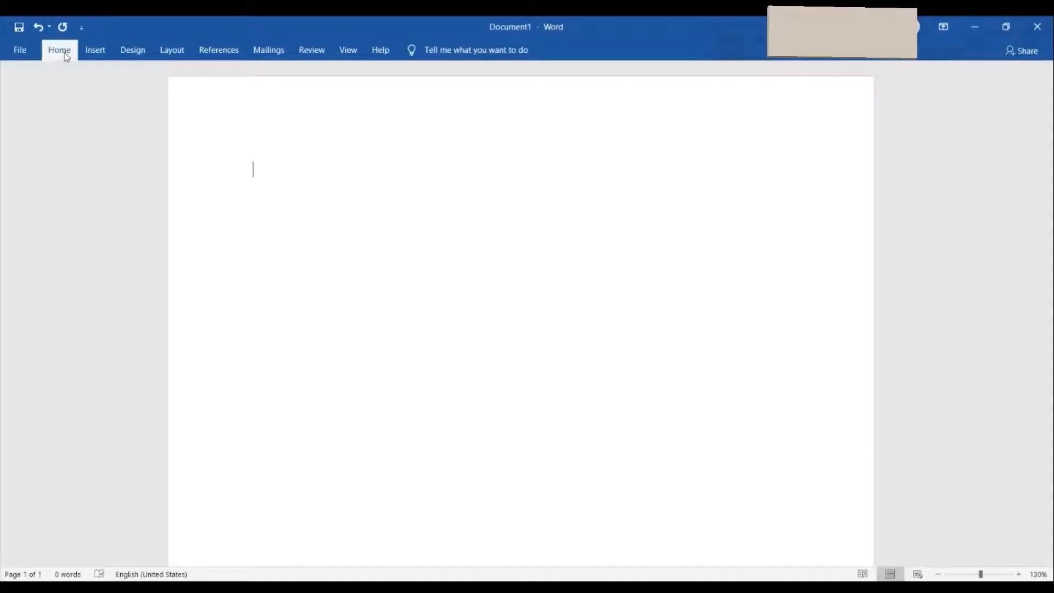
click(99, 54)
click(98, 54)
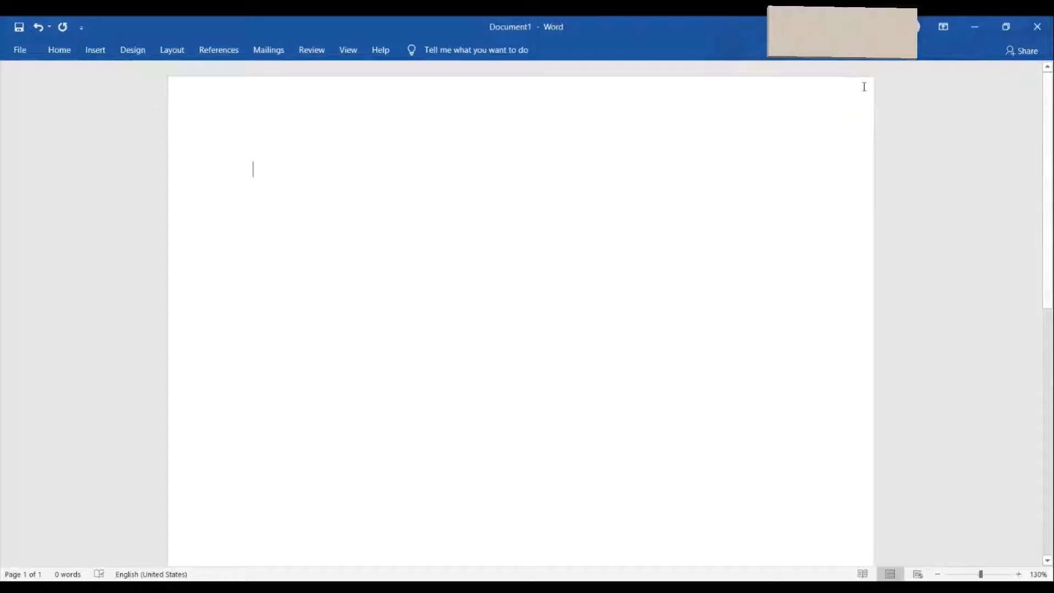
Set the ribbon to always show tabs and commands, and display the Home commands.
click(944, 26)
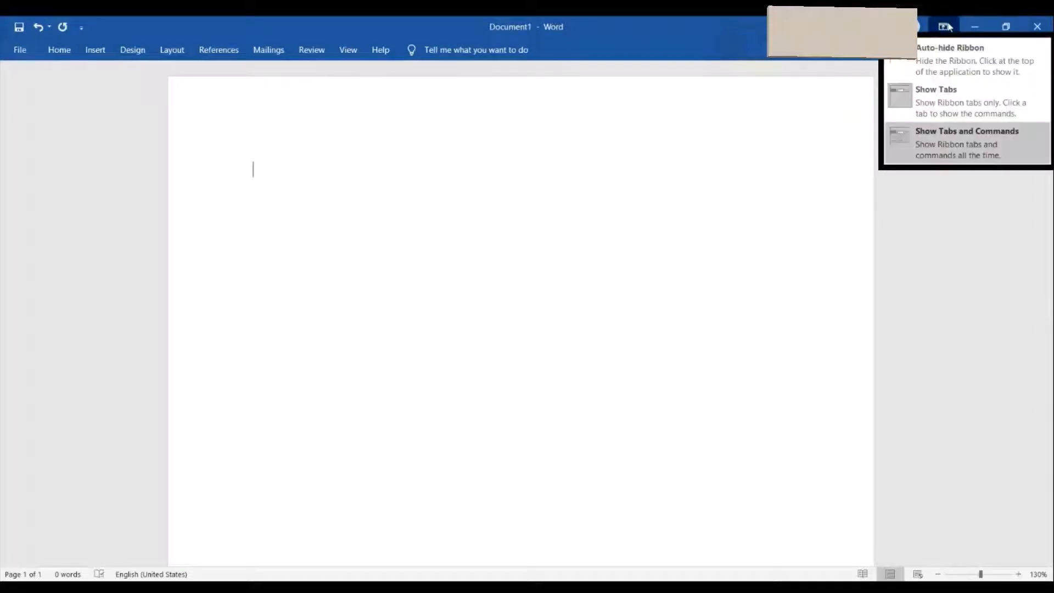
click(992, 155)
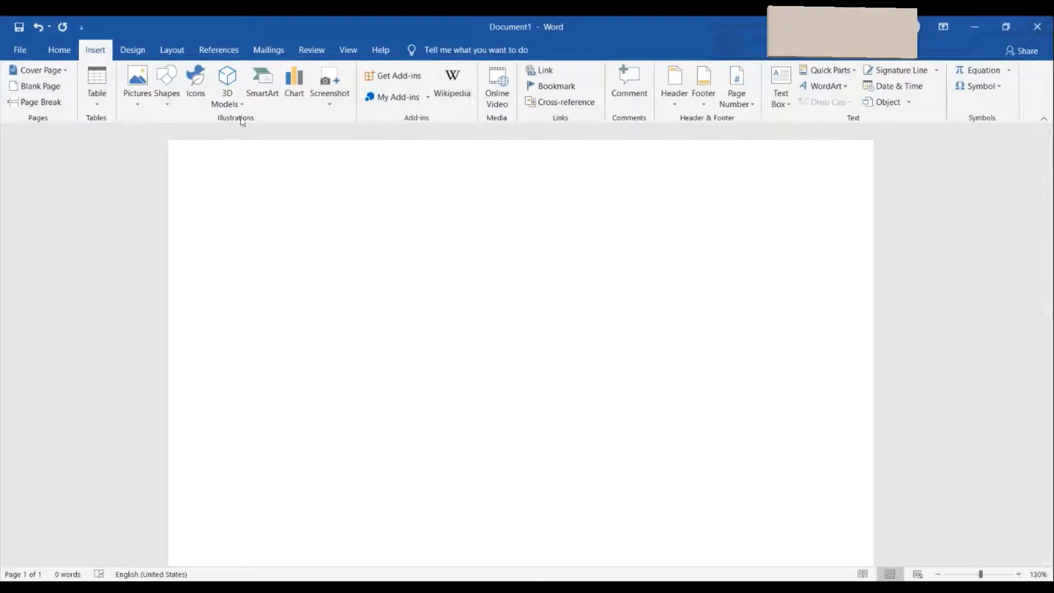
click(60, 48)
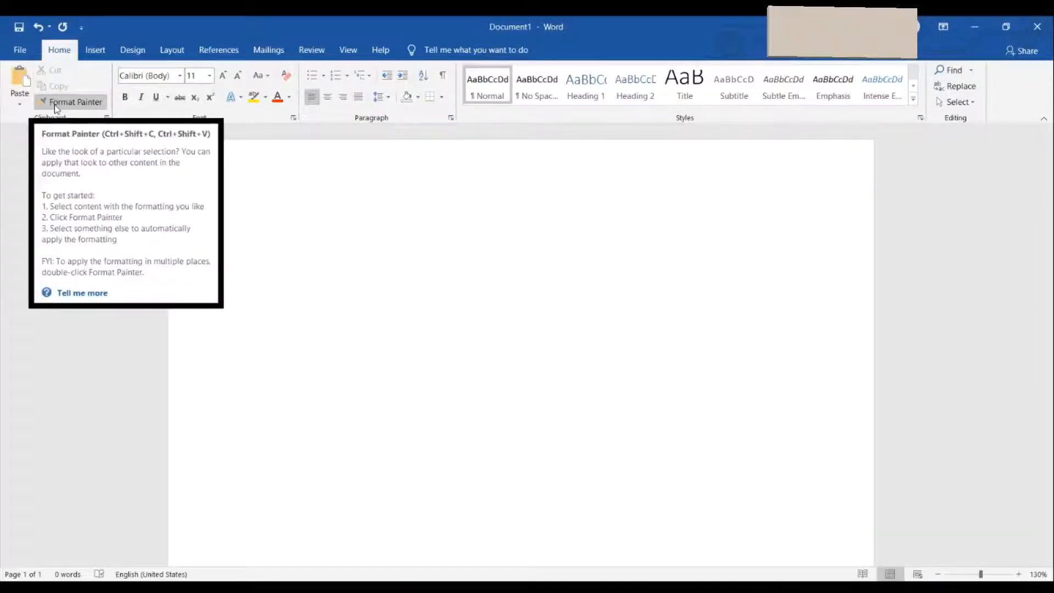
Enter two lines of sample text on the page, "GHGHGHggggg" and "jkjkjkj".
text(GH)
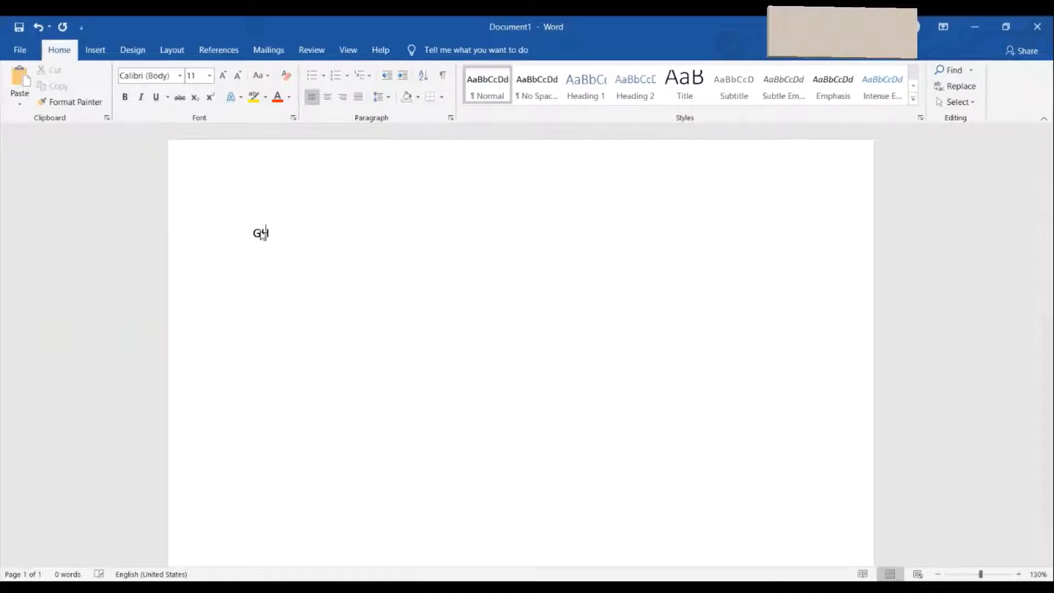
text(GHGHggggg)
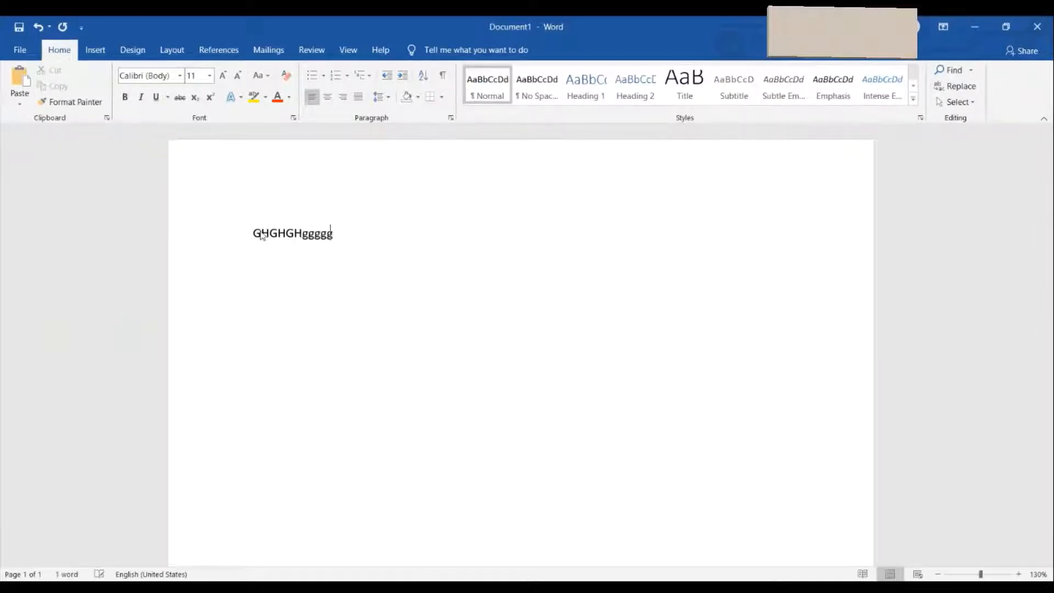
key(Return)
text(jkjkj)
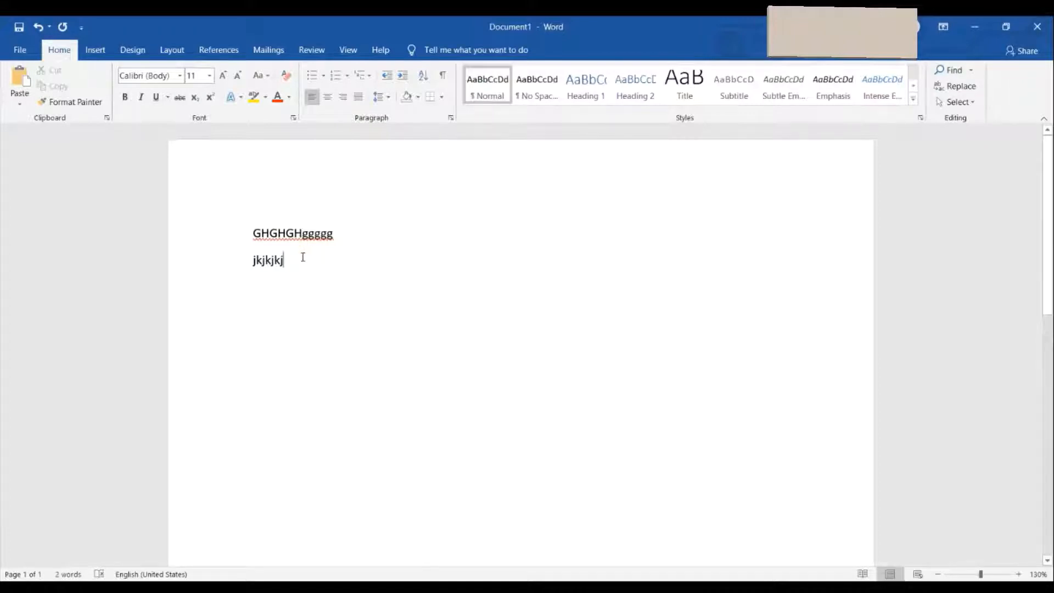
Change the font of the second line, "jkjkjkj", to Arial Black and deselect it.
drag(302, 257, 242, 255)
click(180, 75)
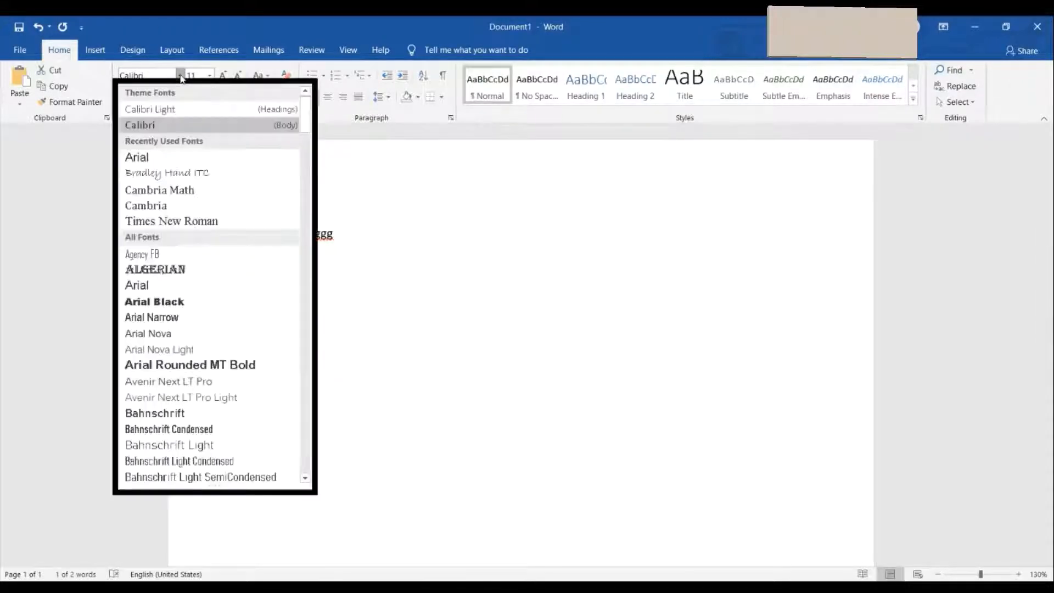
click(173, 303)
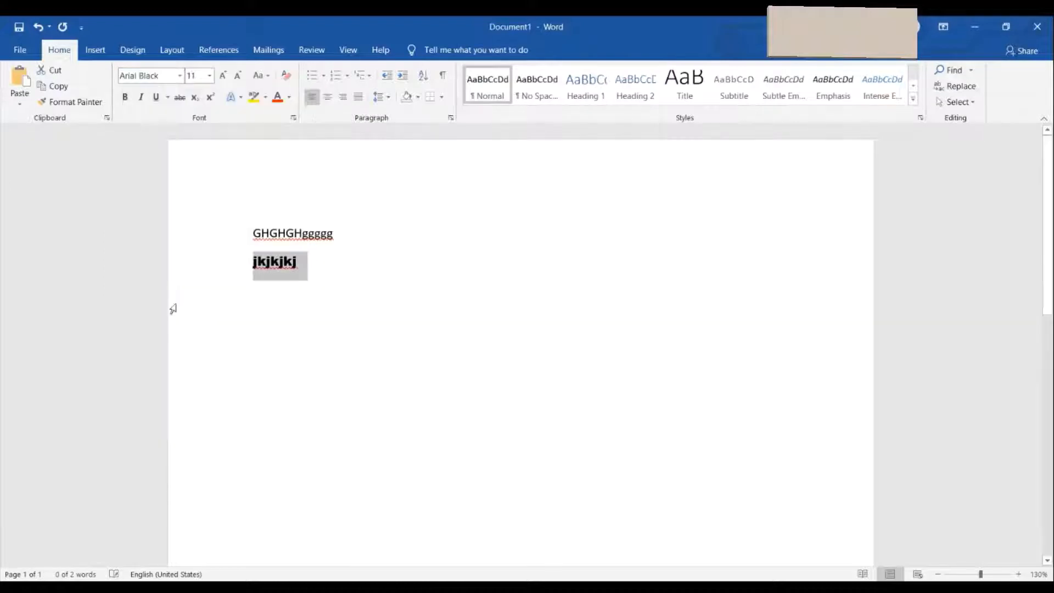
click(386, 262)
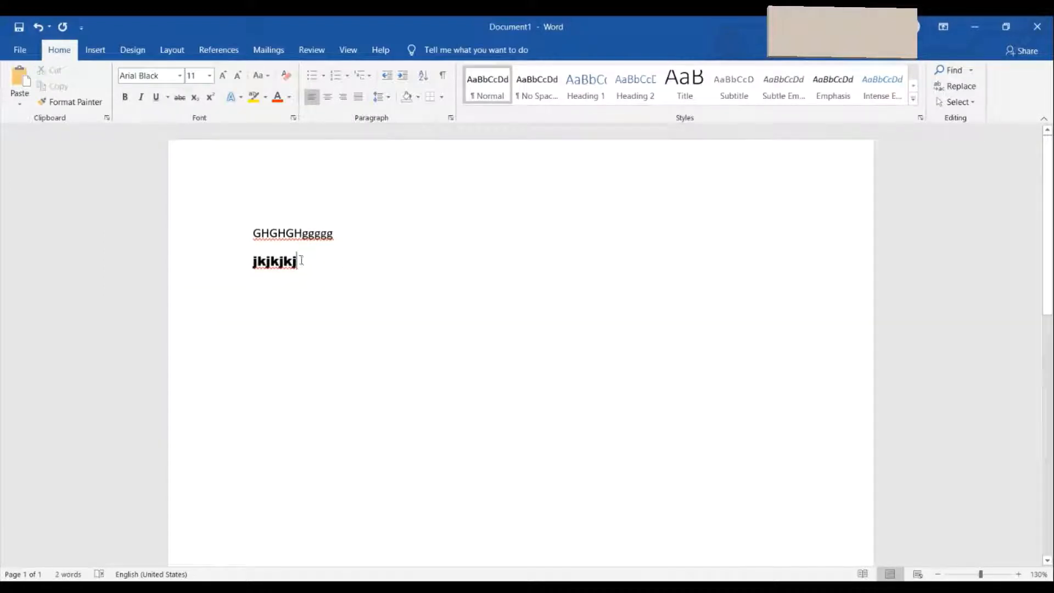
Copy the first line's formatting onto the second line, "jkjkjkj", with Format Painter.
drag(268, 233, 334, 235)
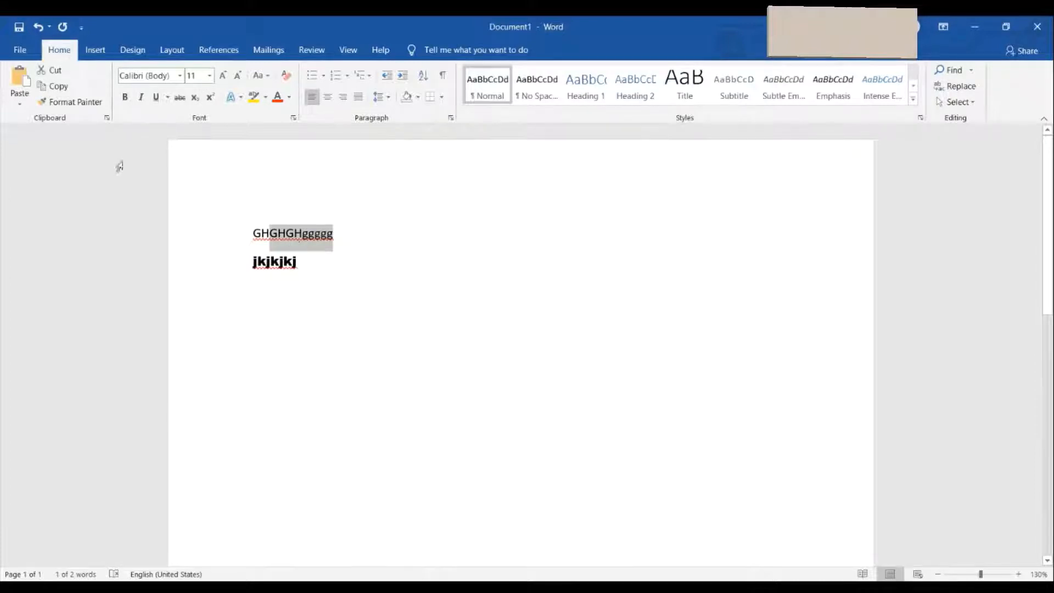
click(72, 102)
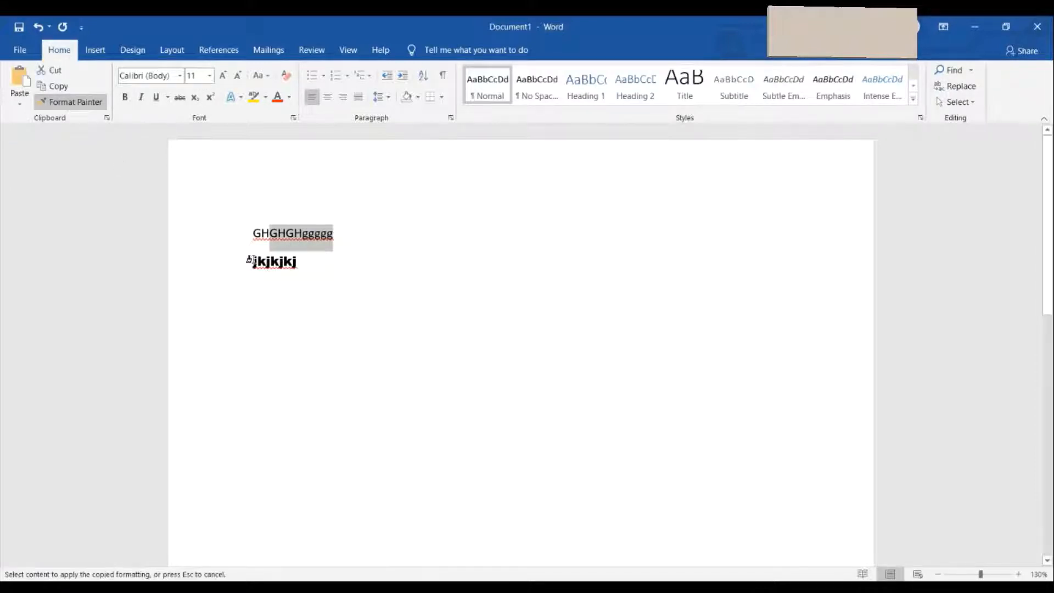
drag(252, 259, 303, 260)
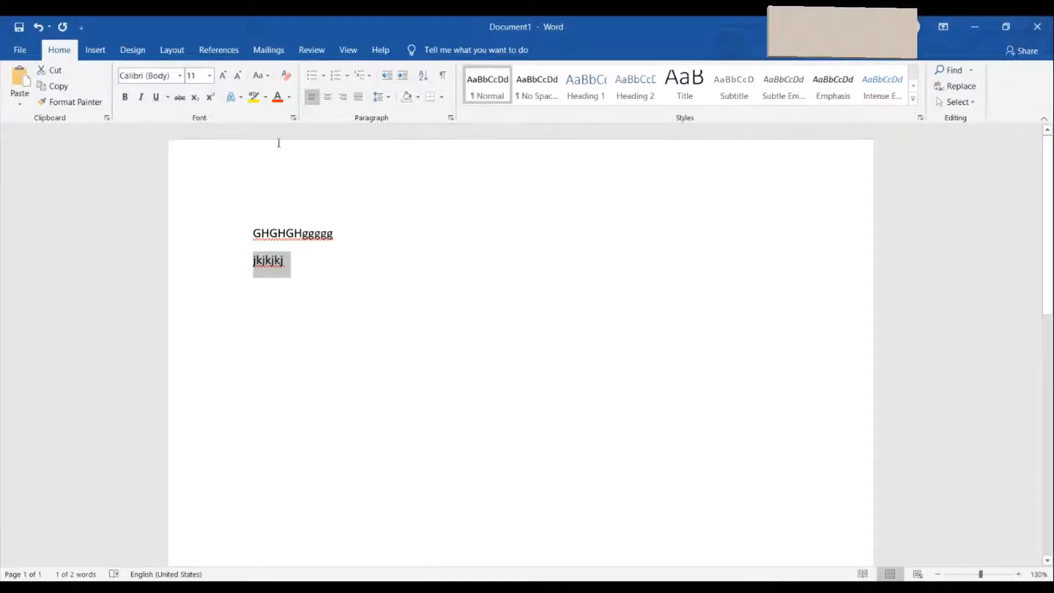
click(81, 105)
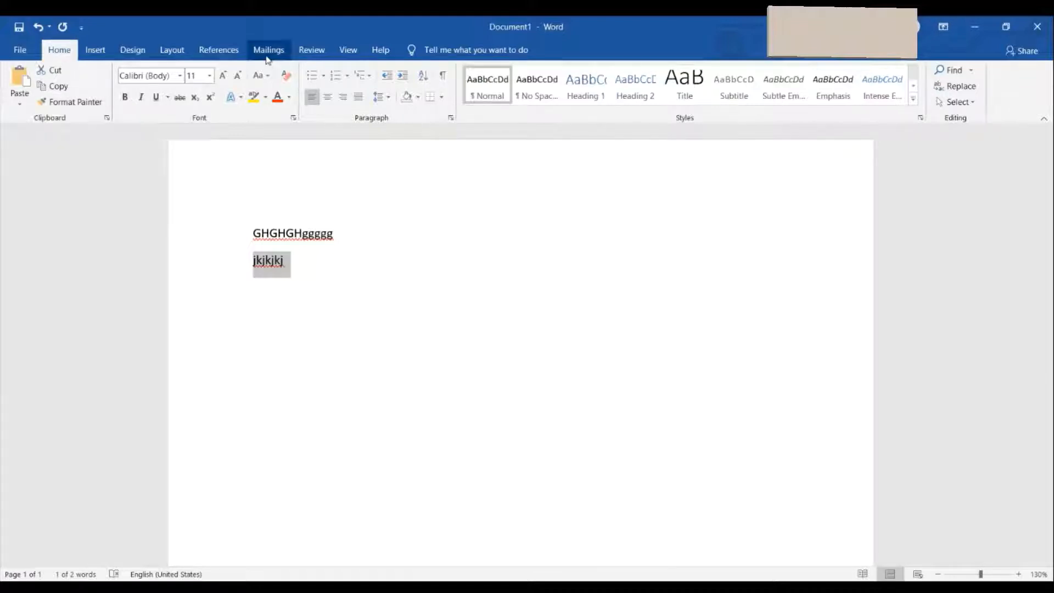
click(180, 76)
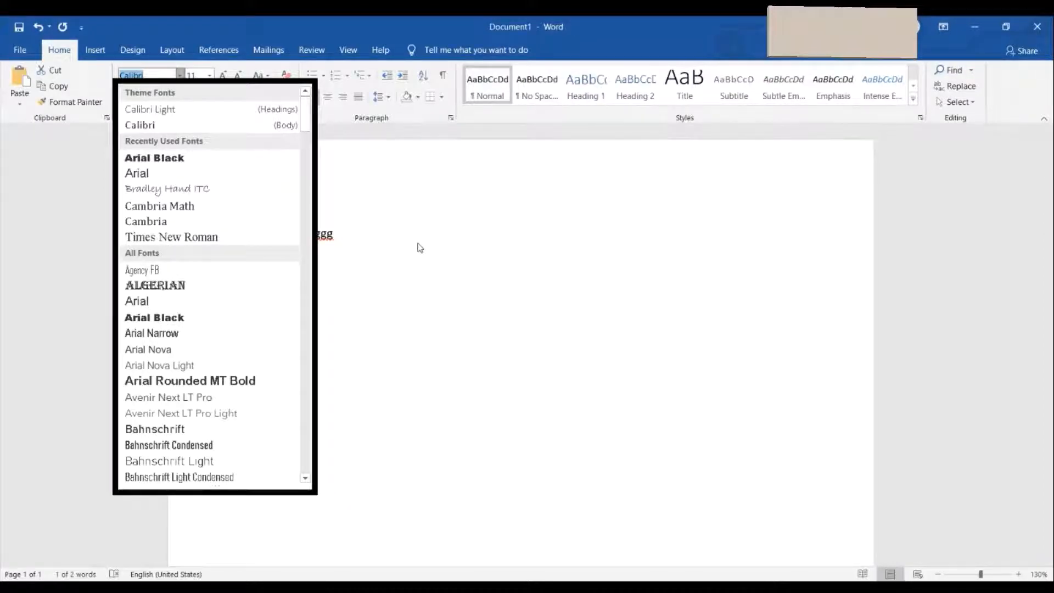
key(Escape)
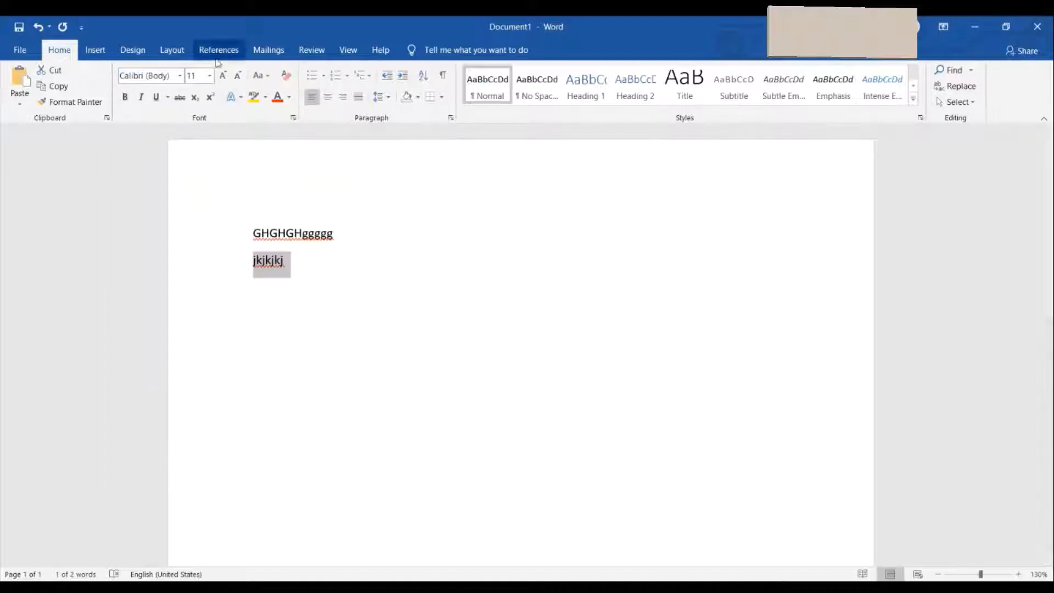
click(209, 75)
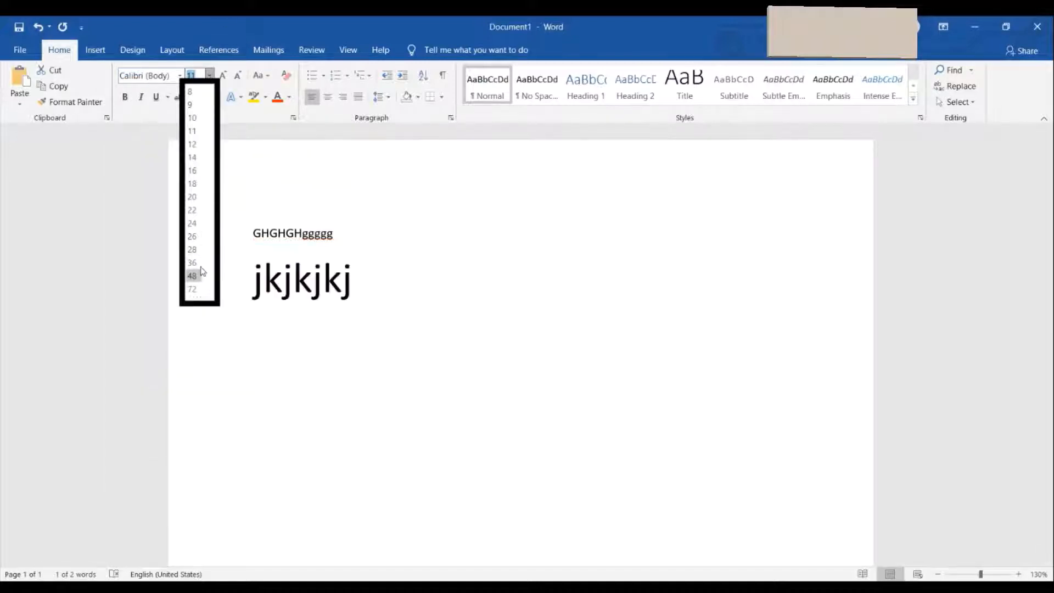
click(127, 187)
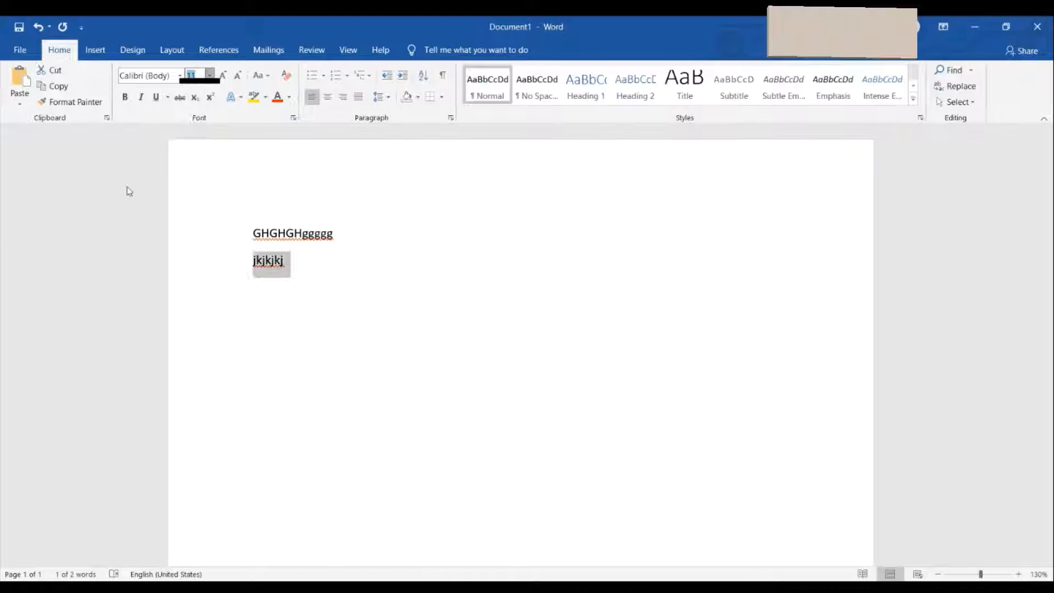
Apply bold, italic, underline and strikethrough to the second line, "jkjkjkj", and deselect it.
click(125, 97)
click(143, 98)
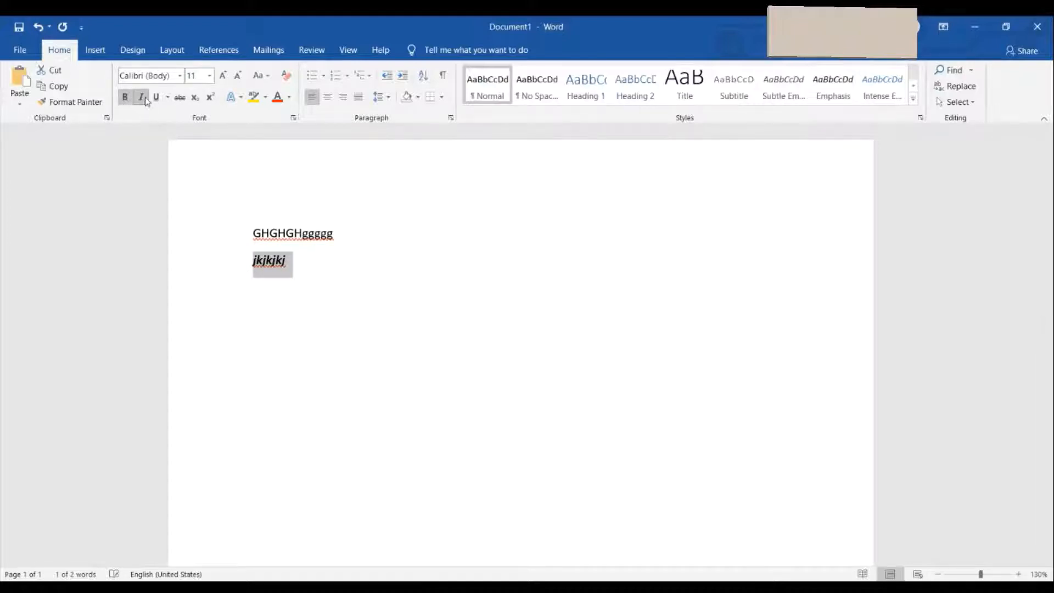
click(157, 98)
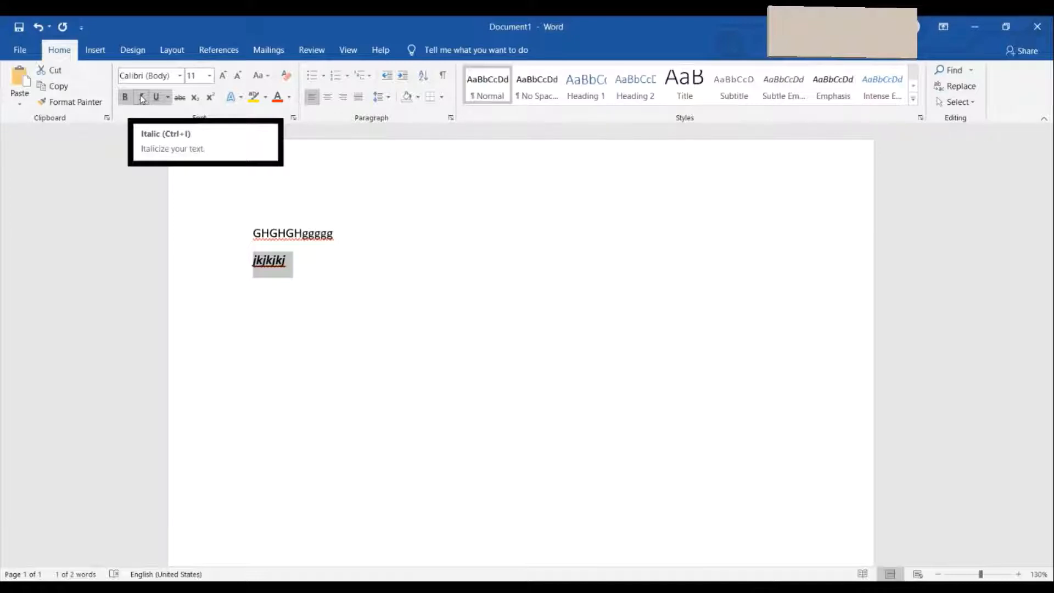
click(181, 99)
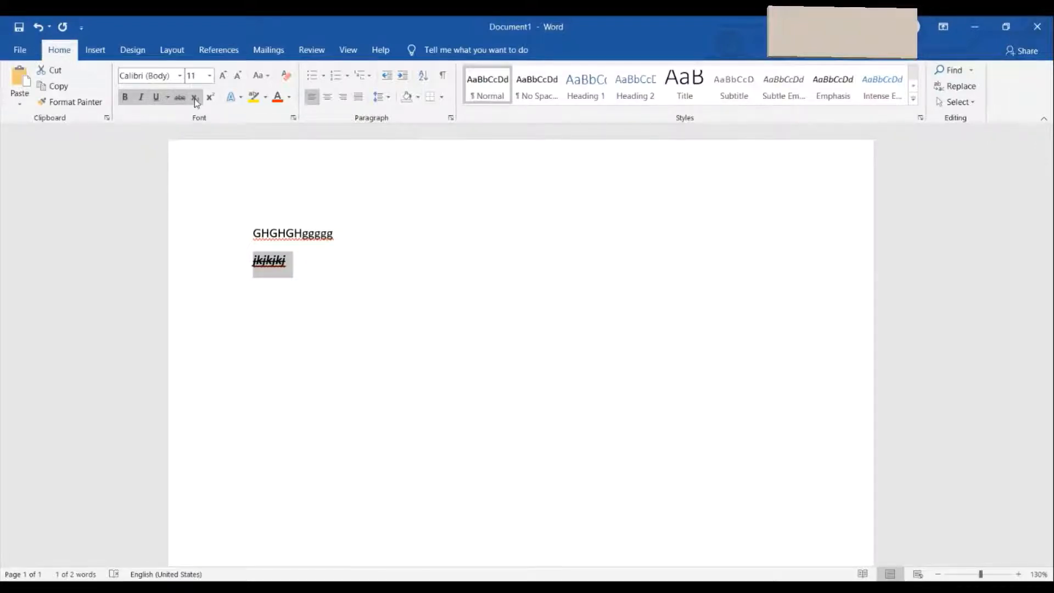
click(299, 263)
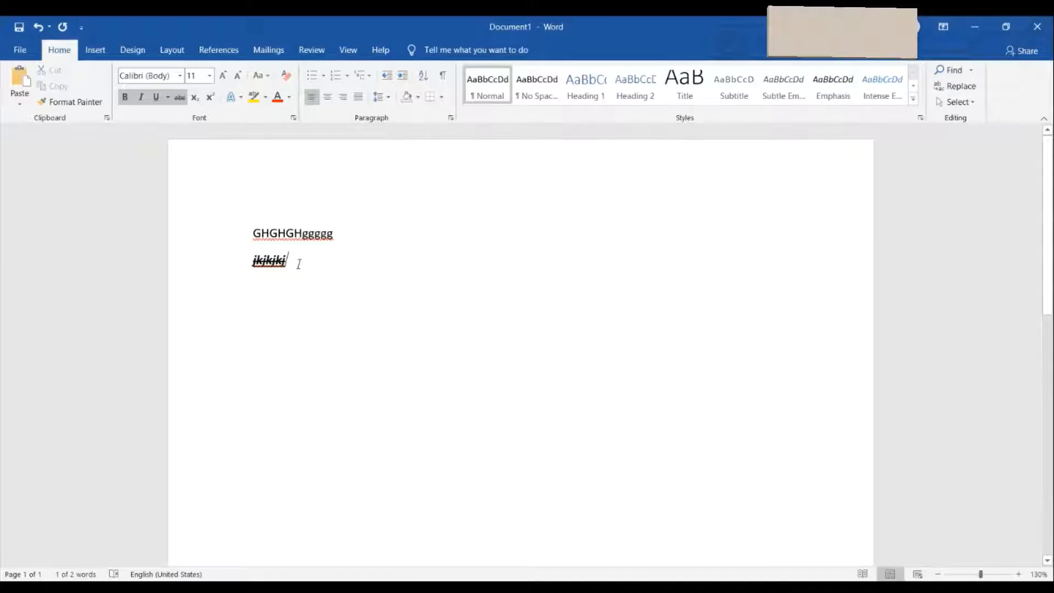
Add "CO2" at the end of the first line and format its "2" as subscript.
click(364, 237)
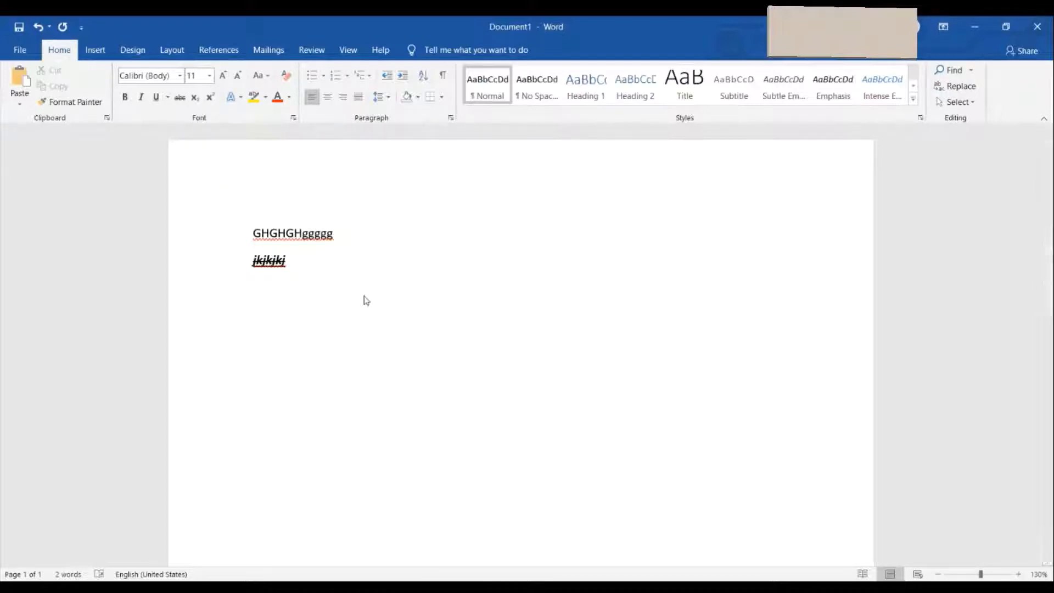
text(CO2)
key(shift+Left)
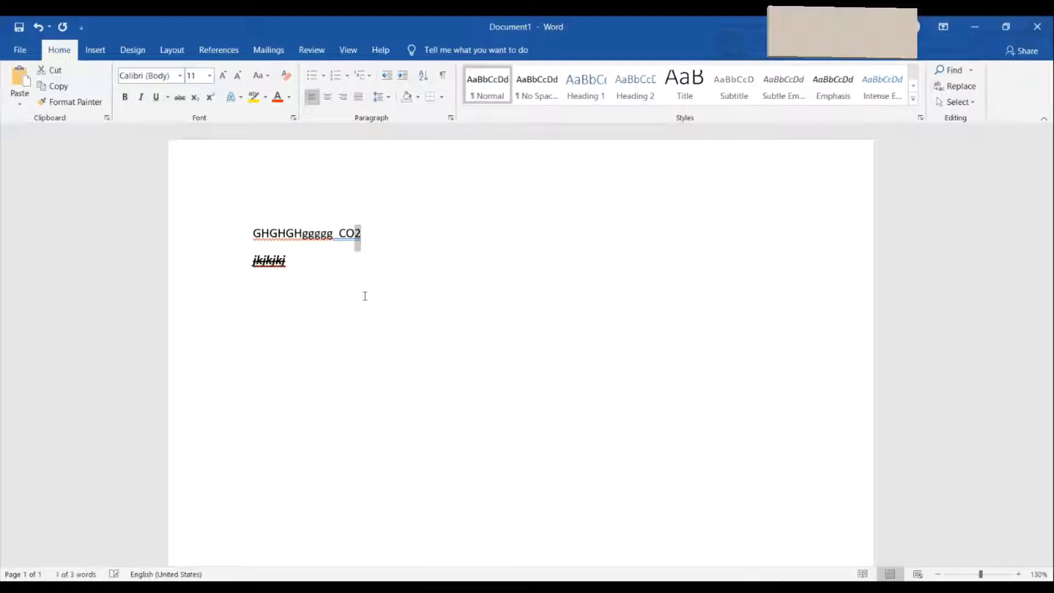
click(195, 98)
click(372, 234)
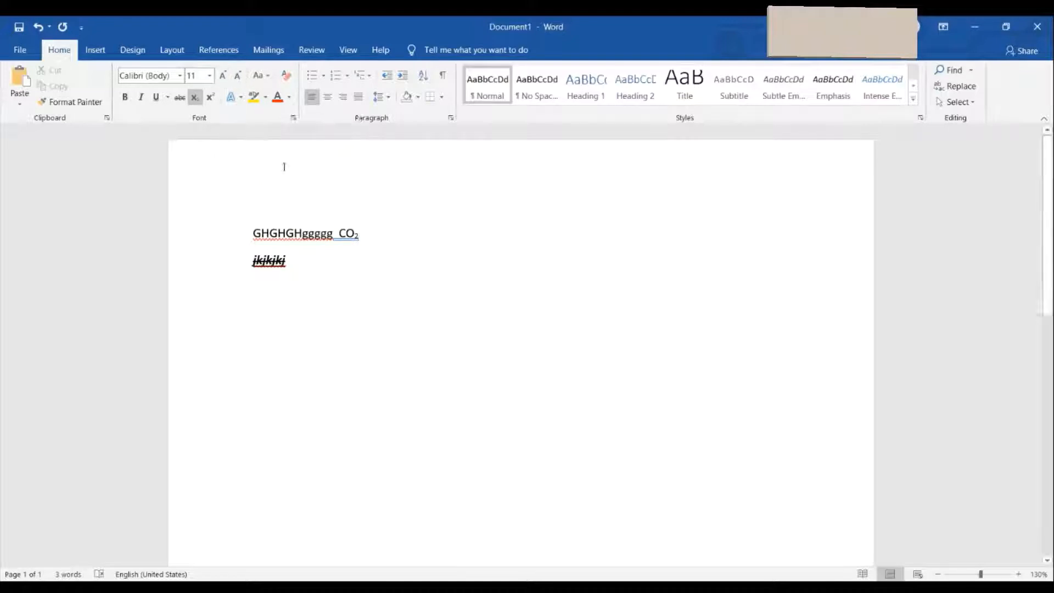
Try font size 12 at the end of the first line, enlarge and shrink it, and view the Change Case options.
click(209, 78)
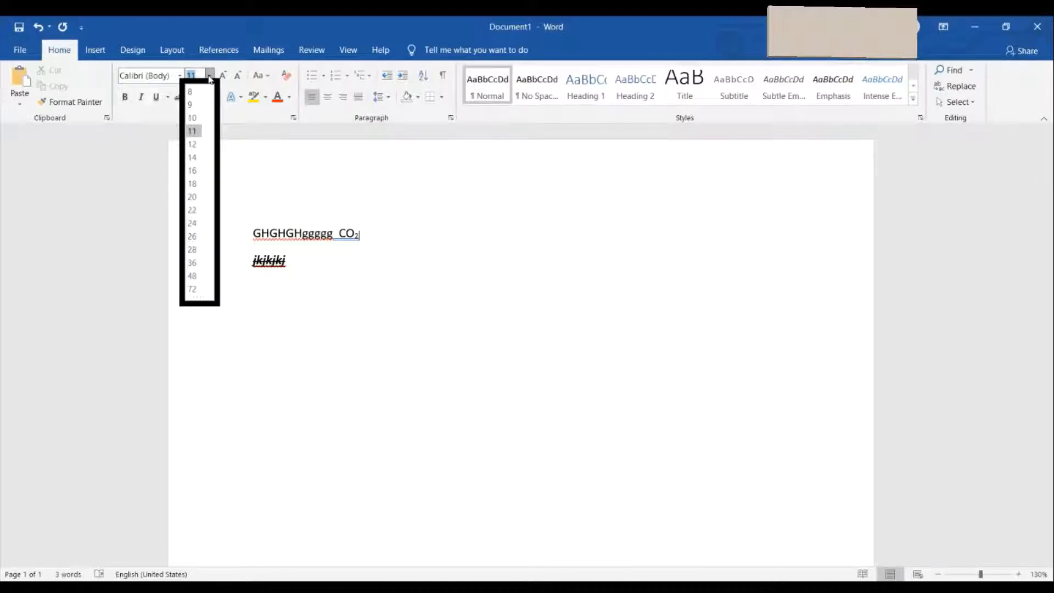
click(192, 144)
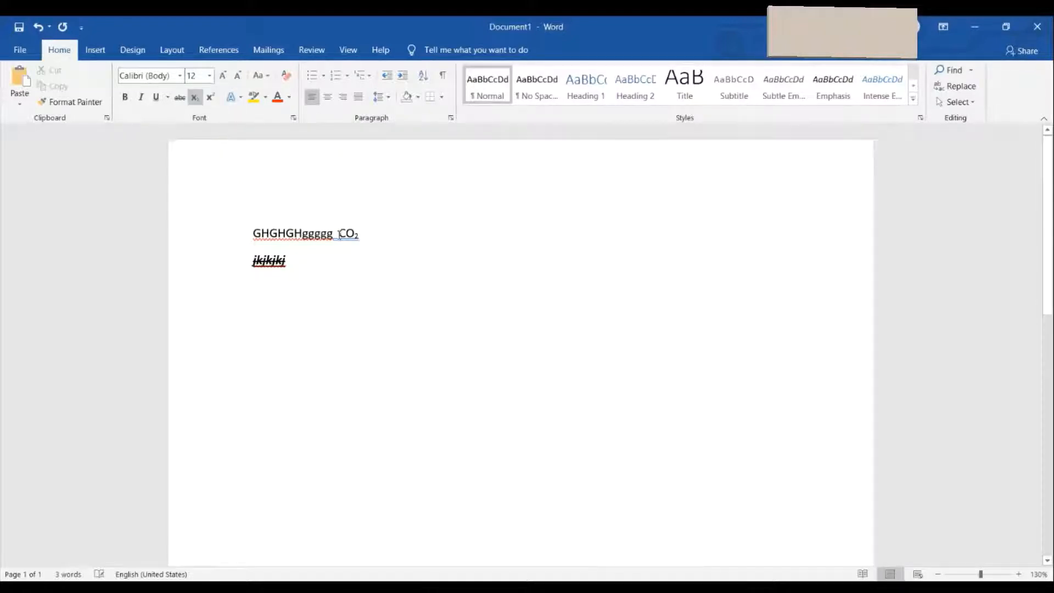
click(223, 76)
click(238, 76)
click(269, 78)
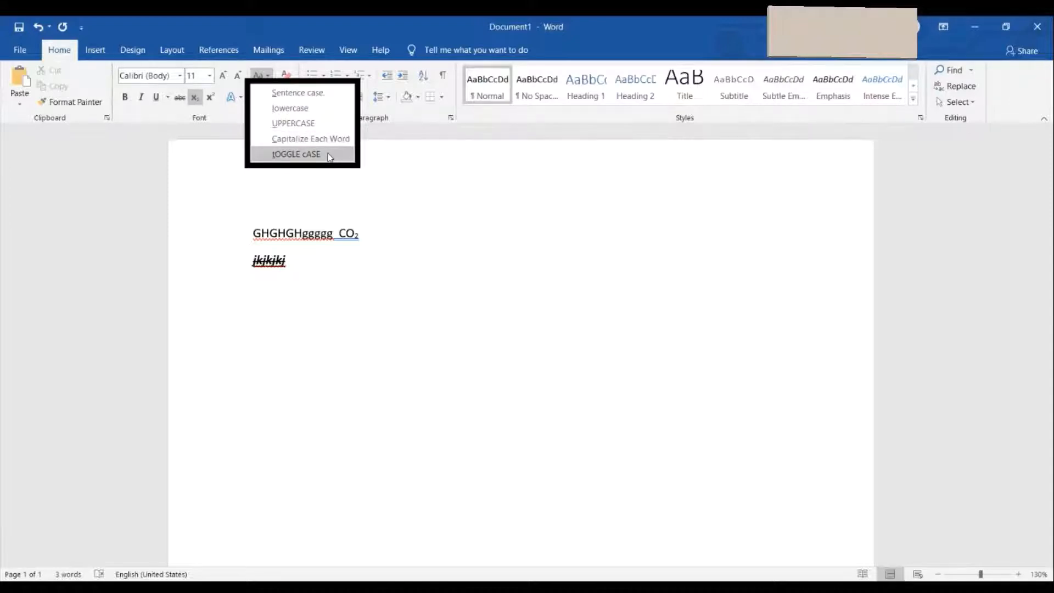
click(397, 229)
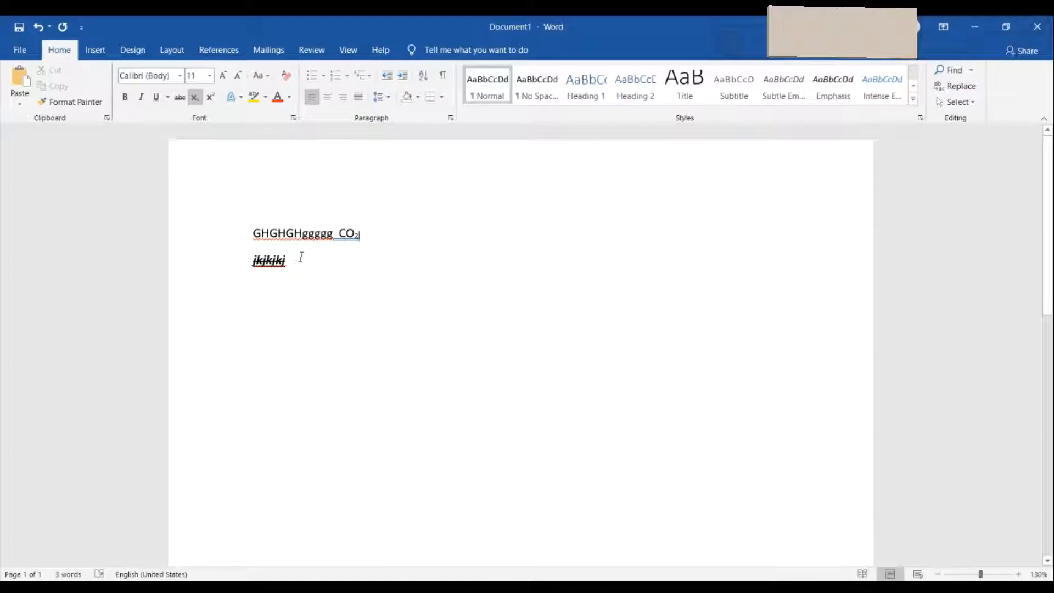
Clear all formatting from the second line, "jkjkjkj", and deselect it.
drag(301, 257, 267, 258)
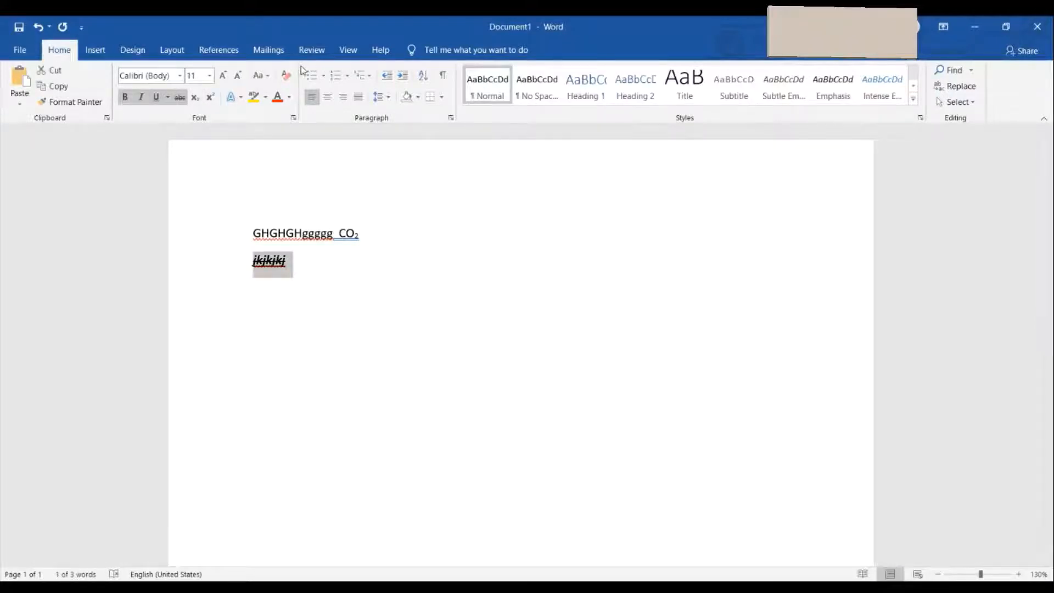
click(288, 77)
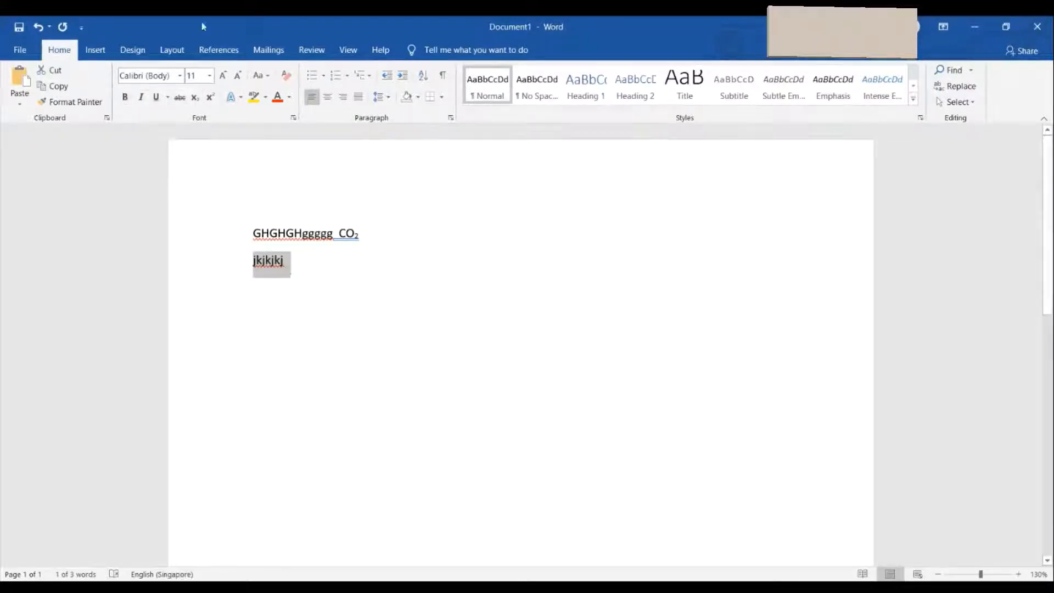
click(318, 232)
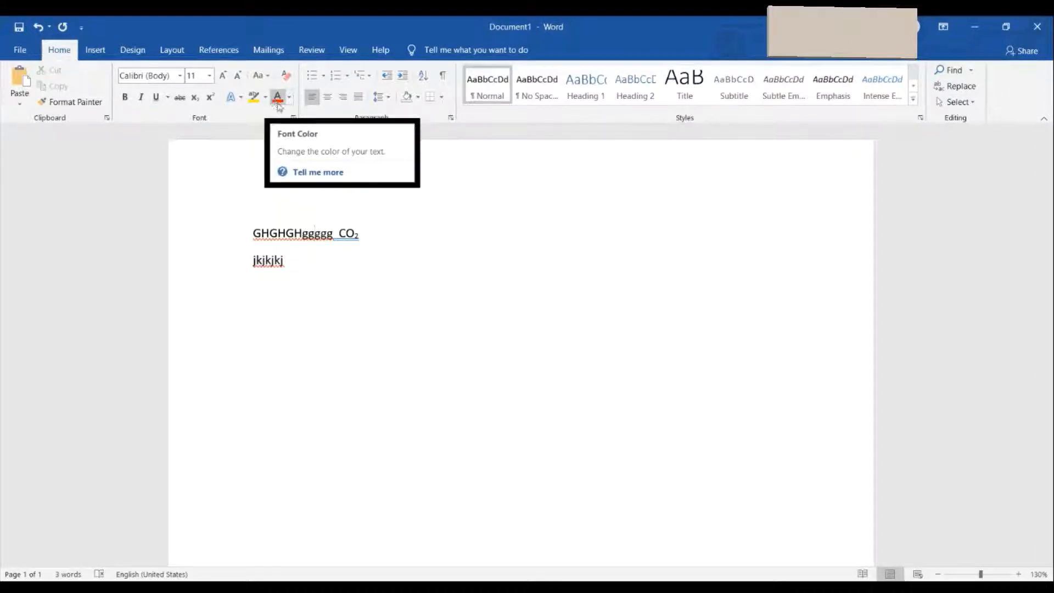
Apply the orange-filled text effect from the first row of presets to the second line, "jkjkjkj".
click(239, 99)
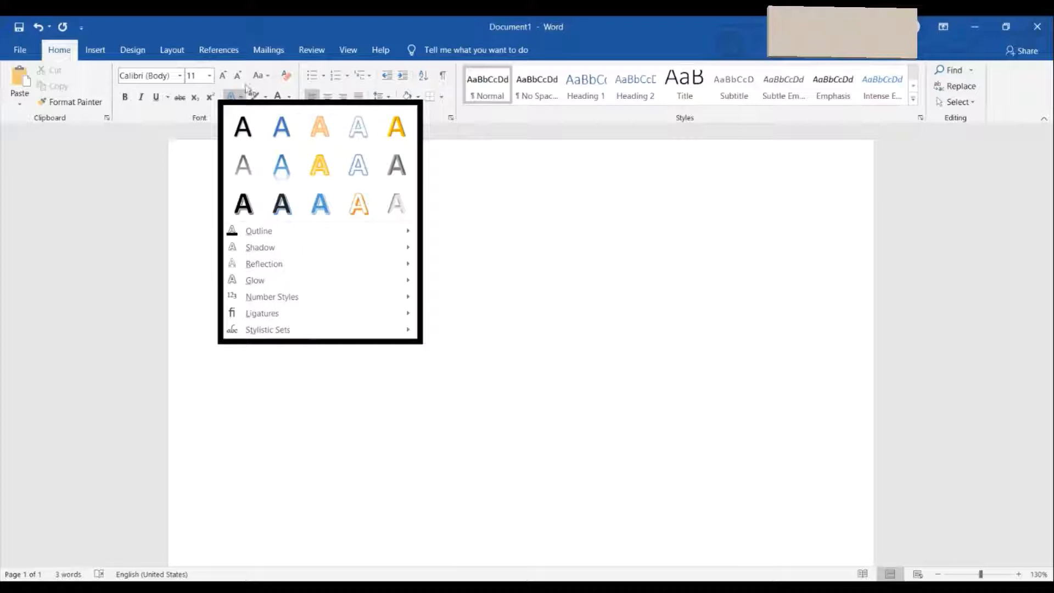
click(561, 285)
drag(253, 263, 296, 268)
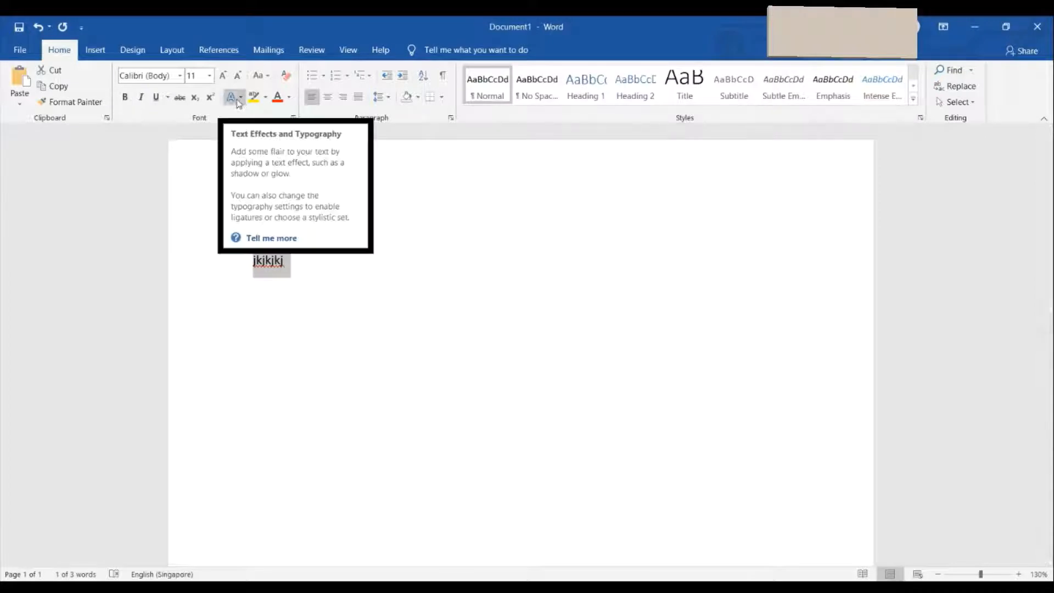
click(239, 102)
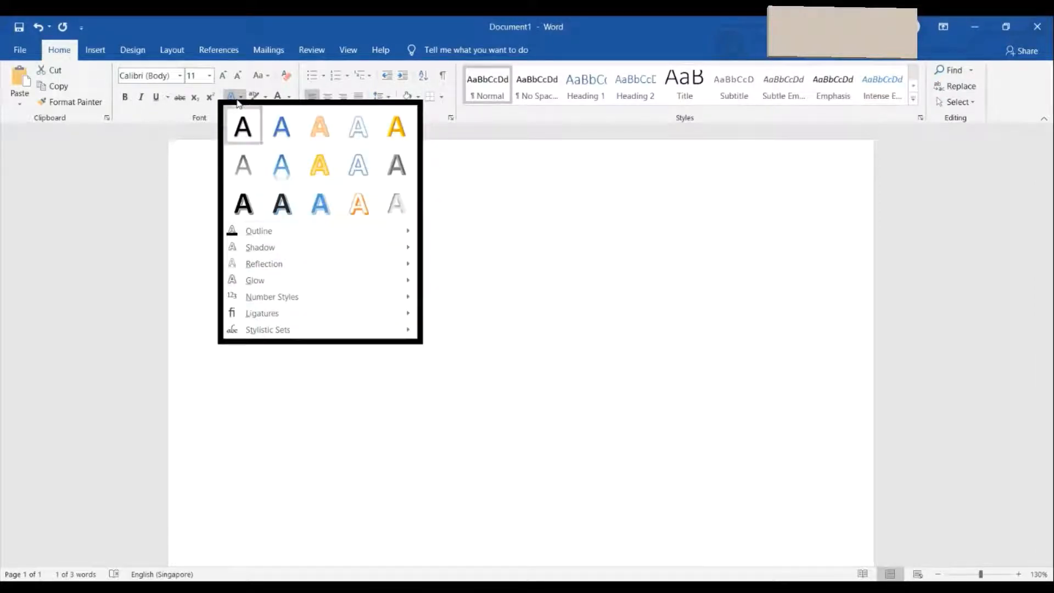
click(331, 130)
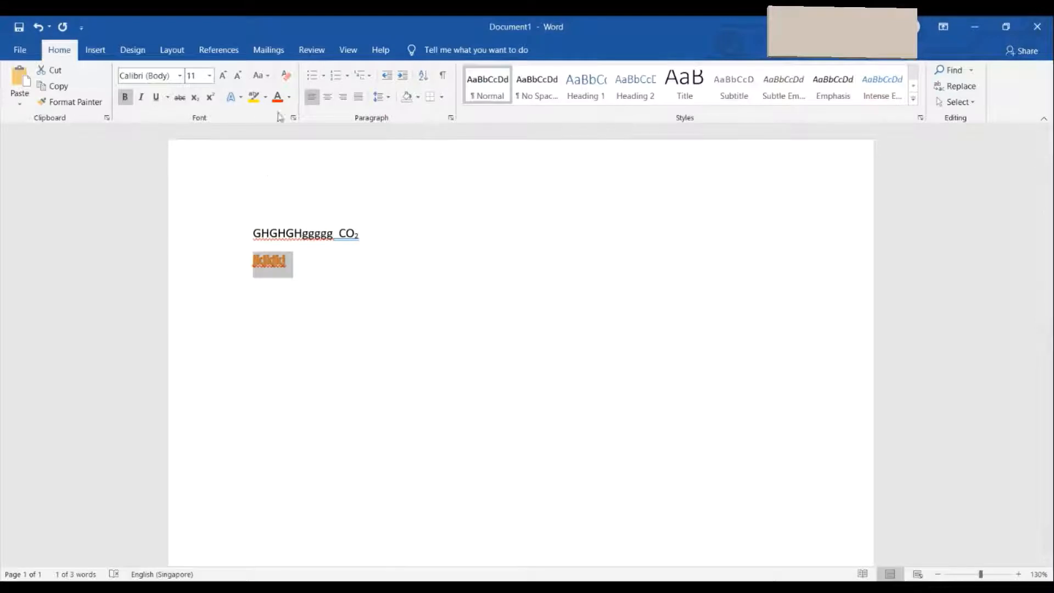
Give the second line's text an outline in a blue theme color.
click(232, 97)
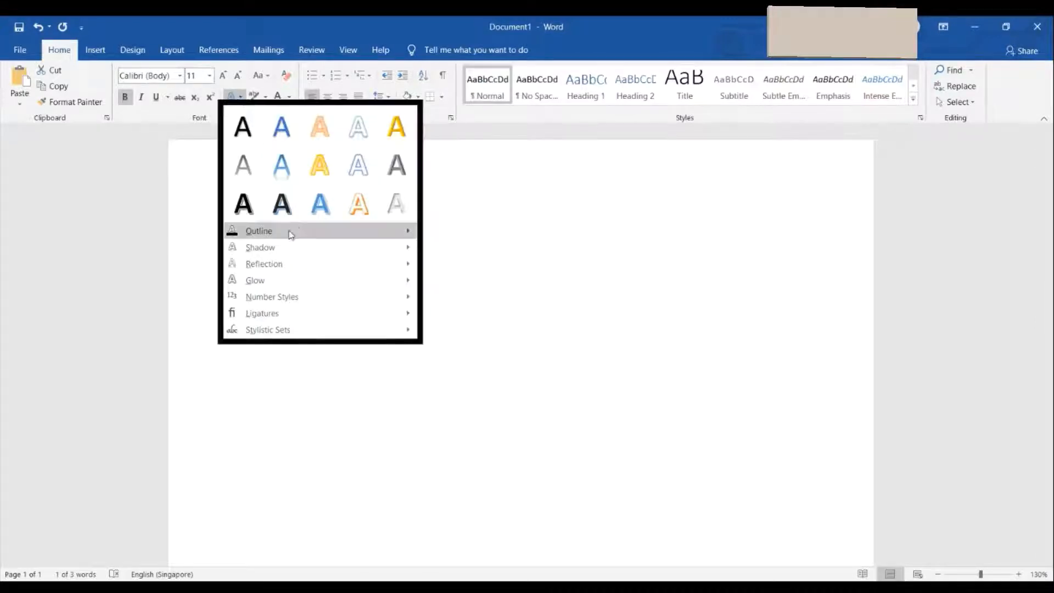
mouse_move(291, 235)
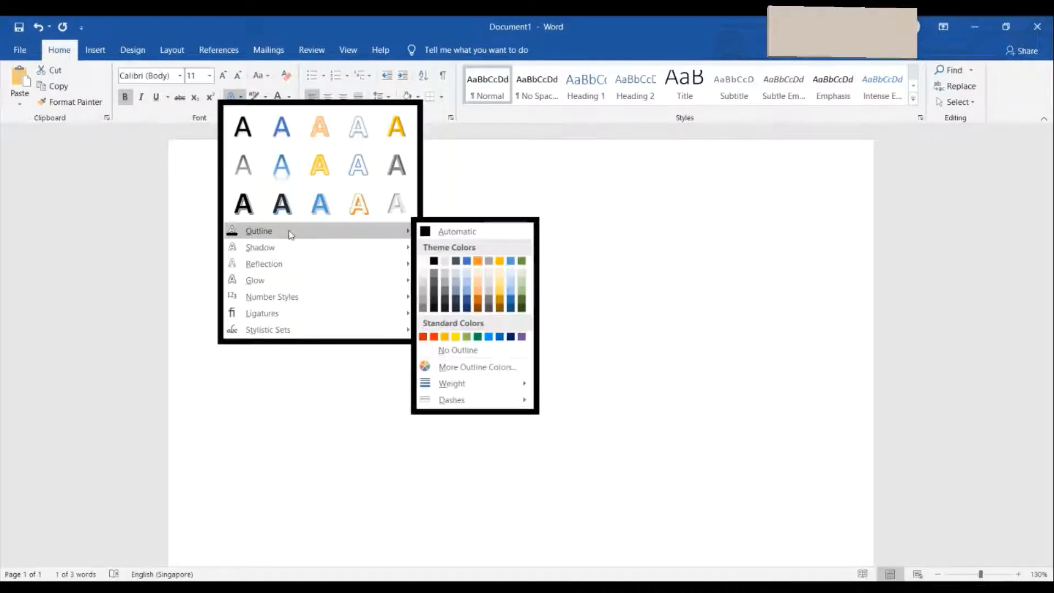
click(510, 294)
Add the third perspective shadow to the second line's text and deselect it.
click(241, 98)
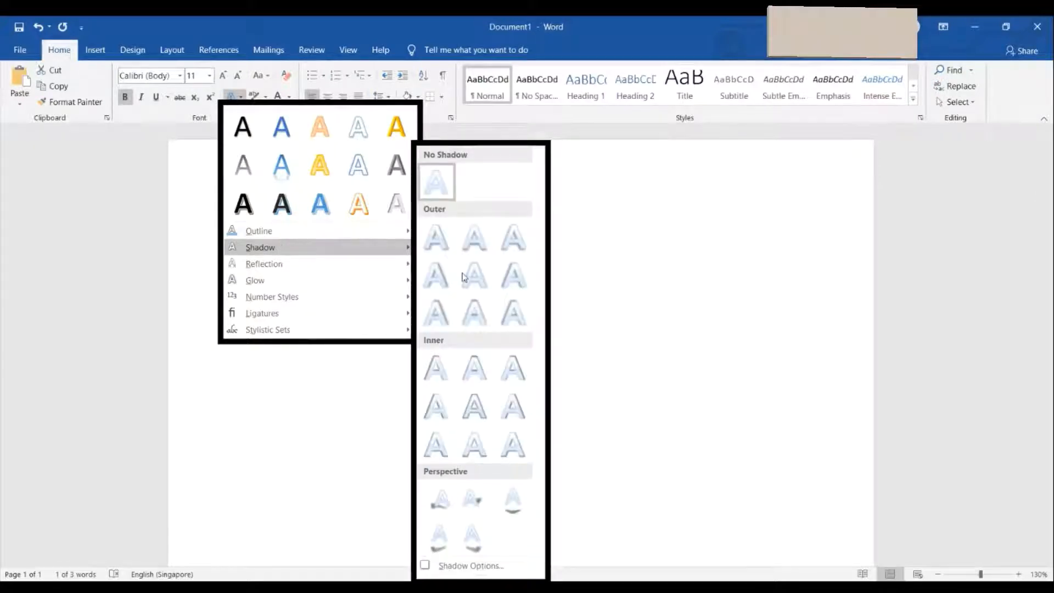
click(511, 497)
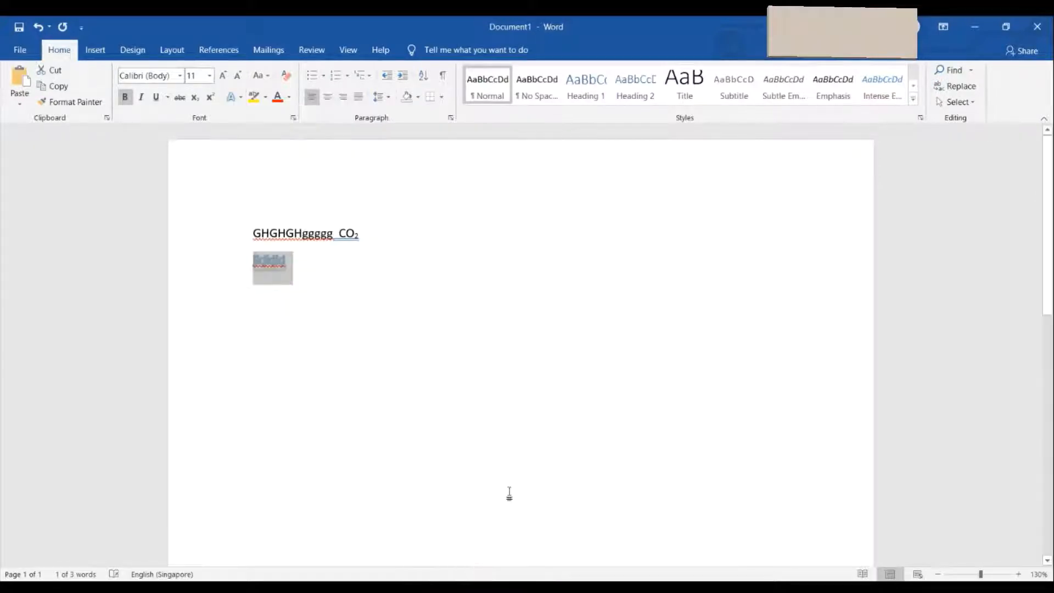
click(335, 261)
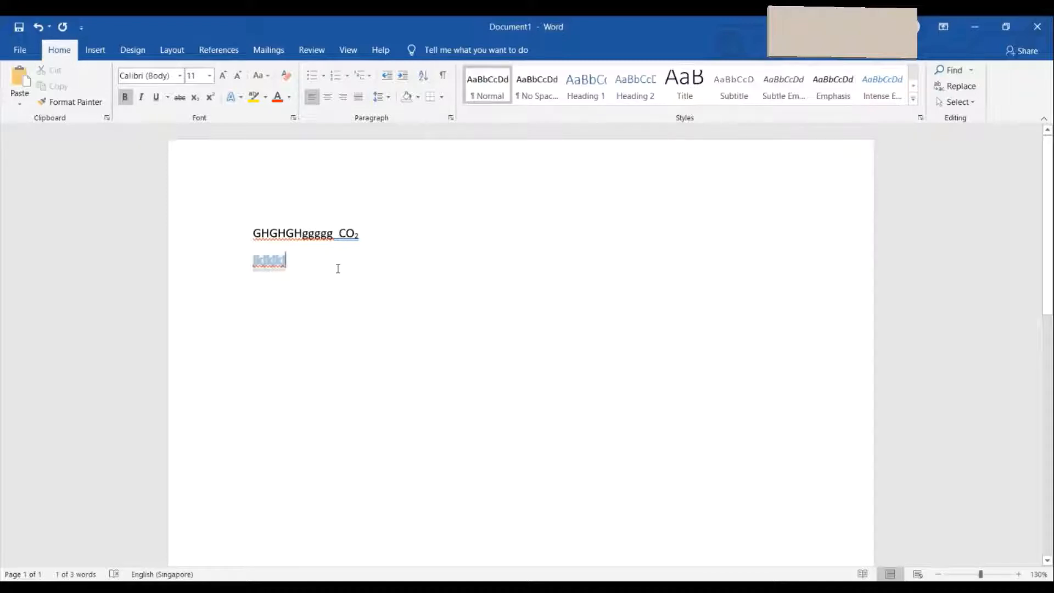
Add the largest green glow variation to the second line's text and deselect it.
drag(327, 271, 251, 259)
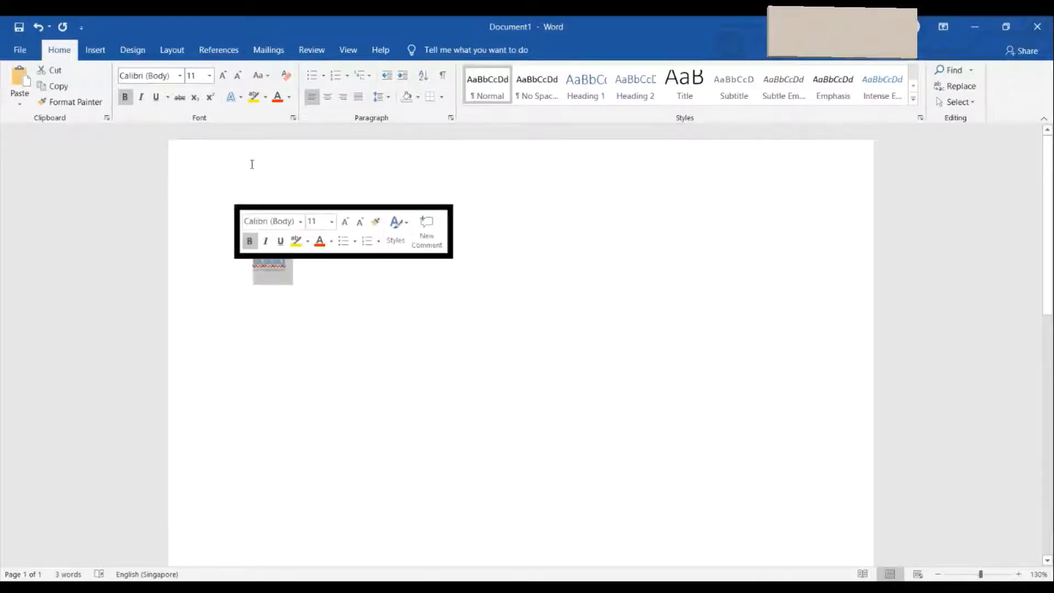
click(241, 97)
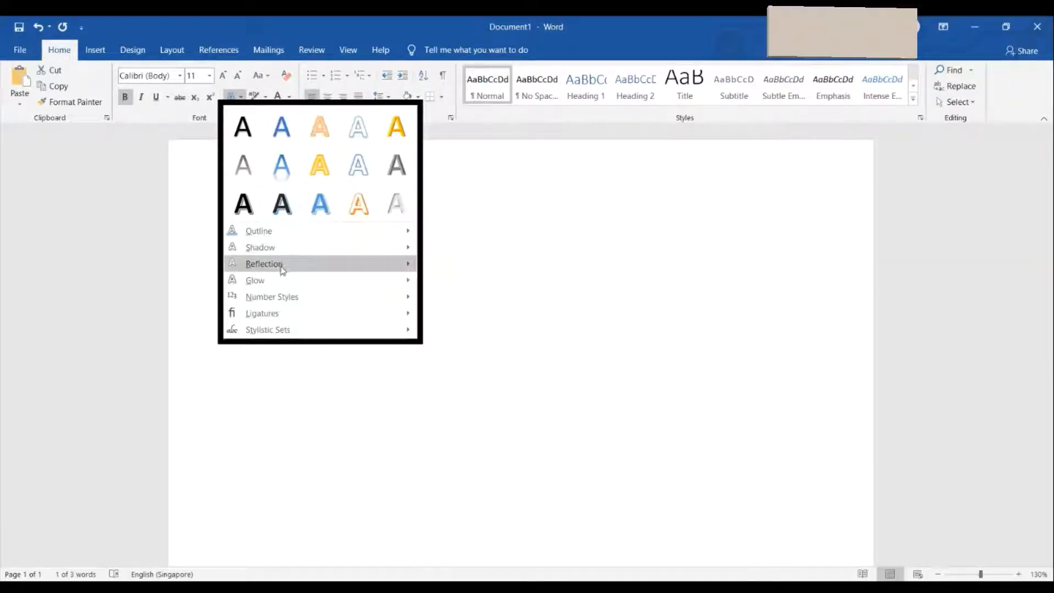
mouse_move(275, 264)
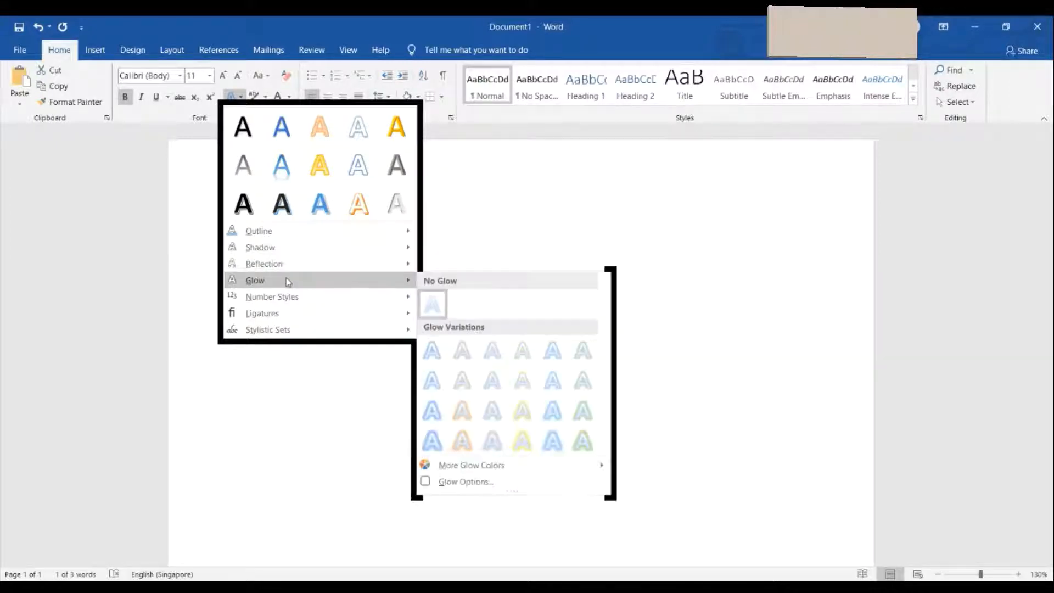
click(582, 439)
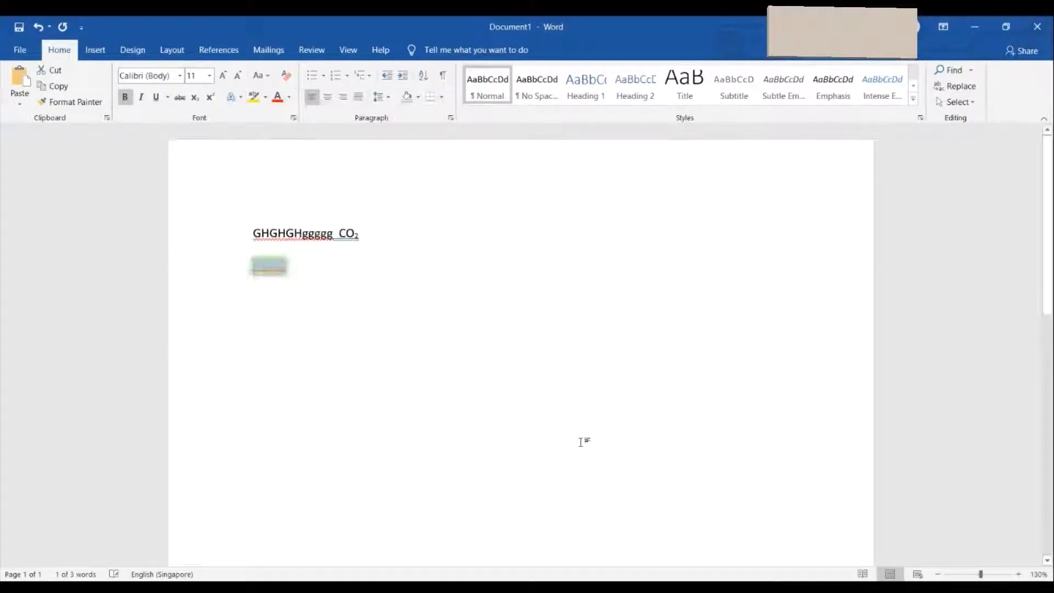
click(311, 294)
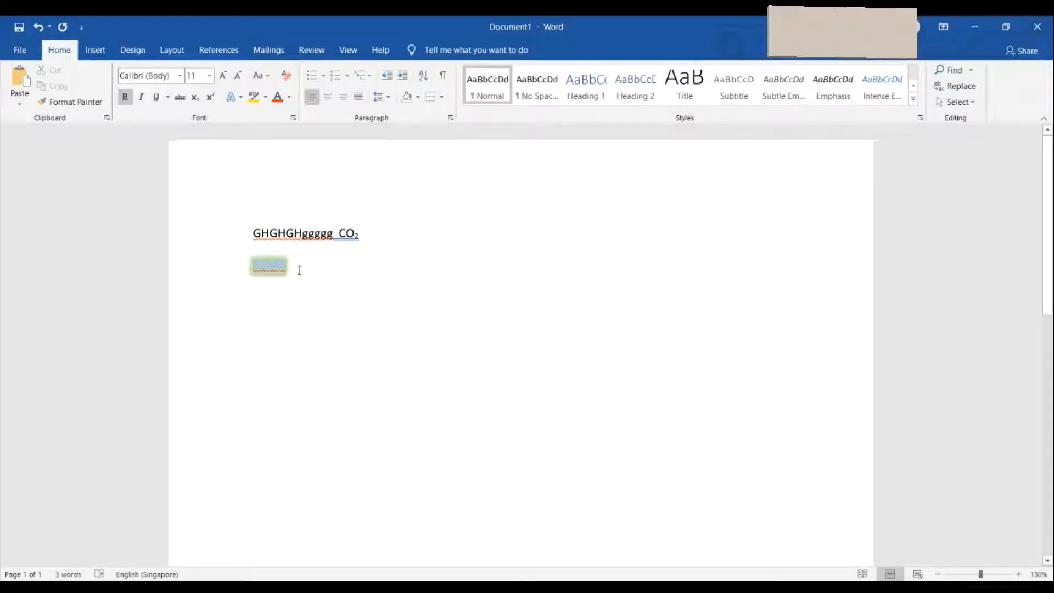
Add a line reading "12345" below the first line and apply the Proportional Lining number style to it.
click(231, 97)
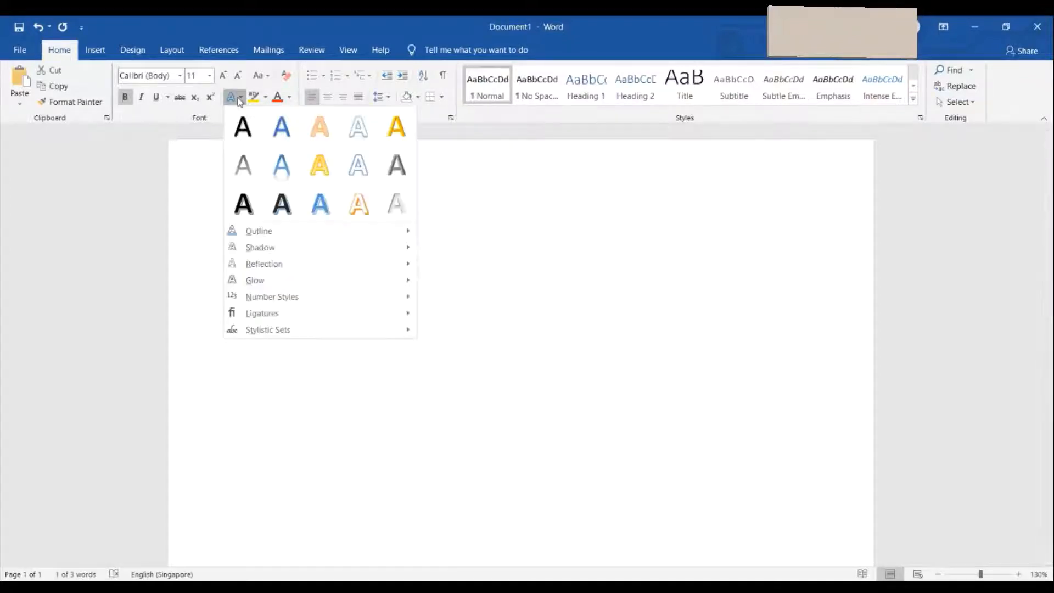
mouse_move(282, 294)
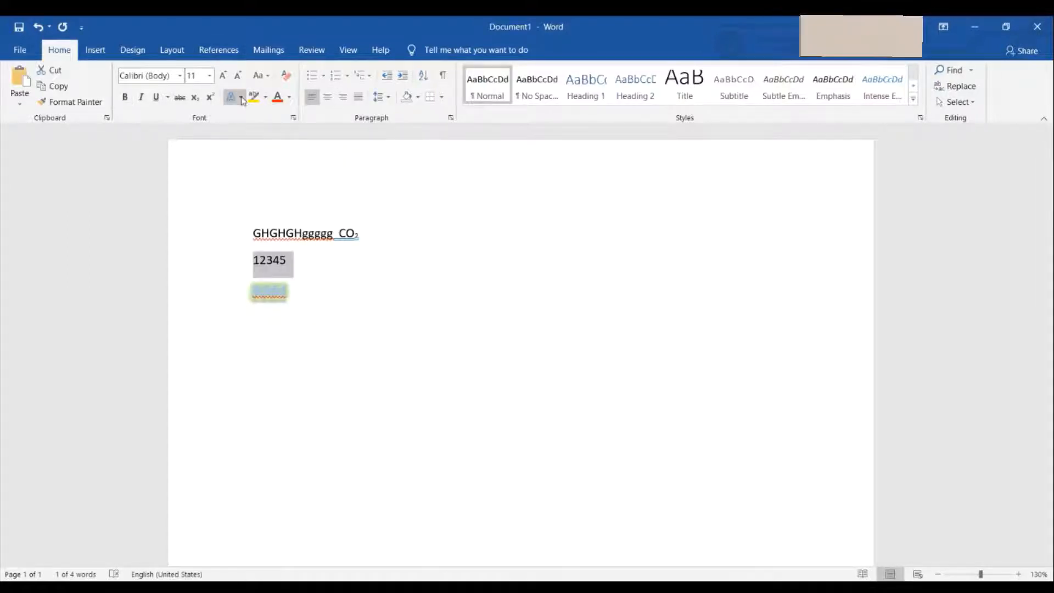
click(241, 97)
mouse_move(278, 300)
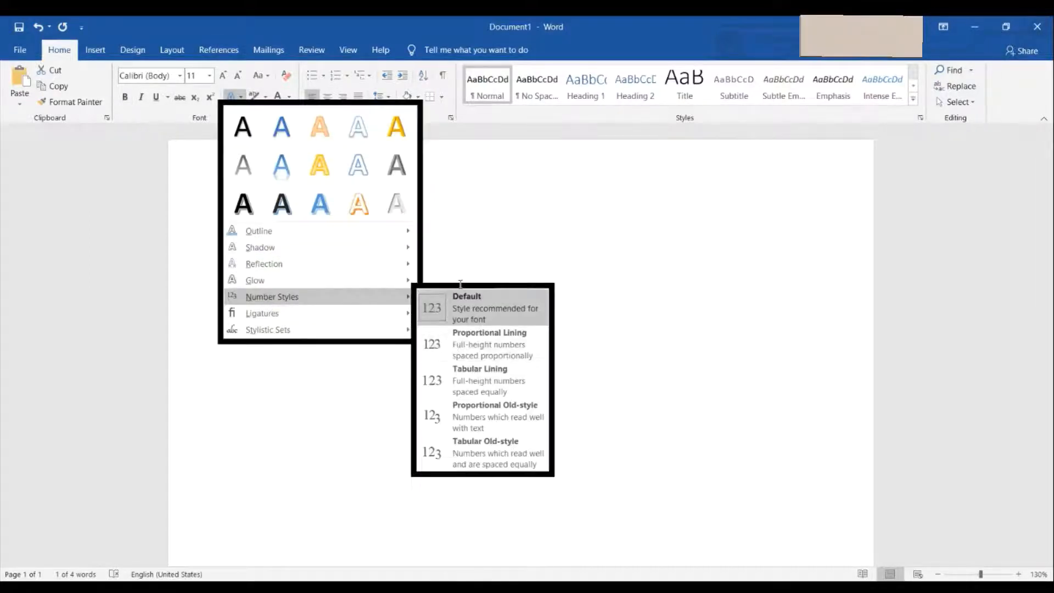
click(476, 341)
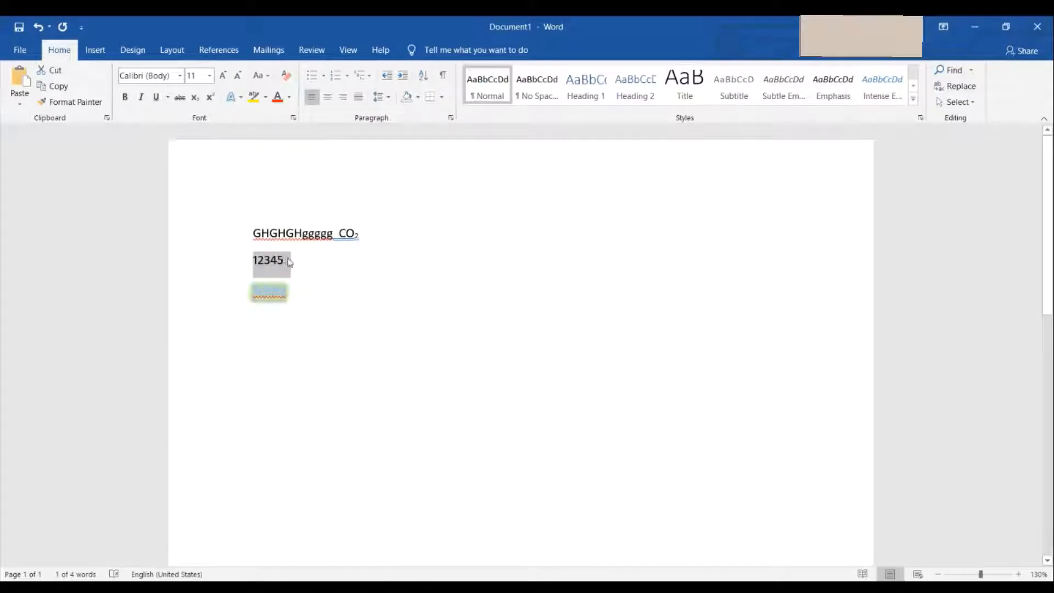
Try the Tabular Lining number style on "12345" and set it to Proportional Old-style.
click(241, 97)
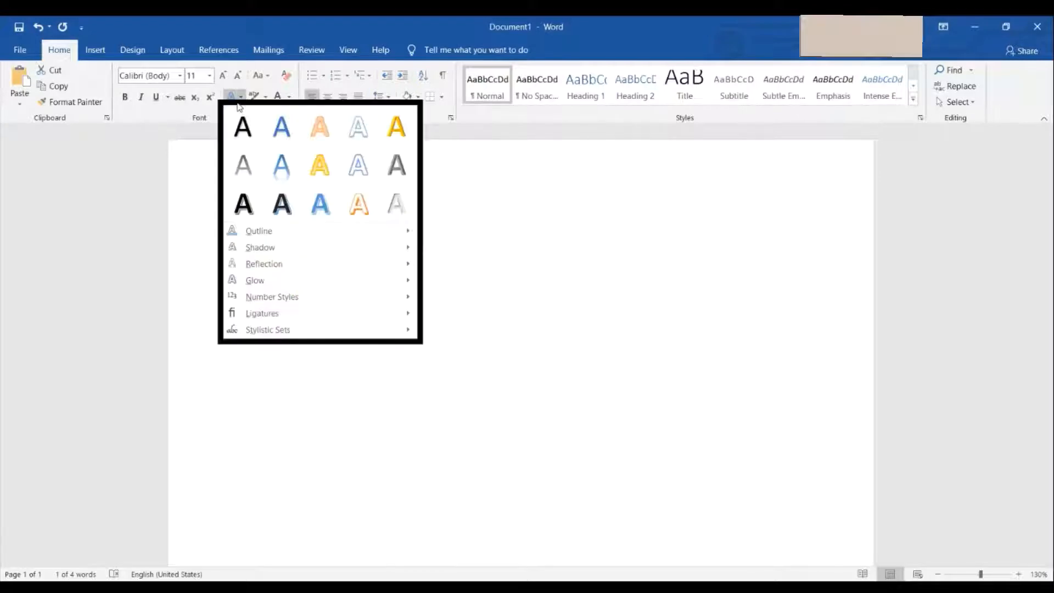
mouse_move(346, 300)
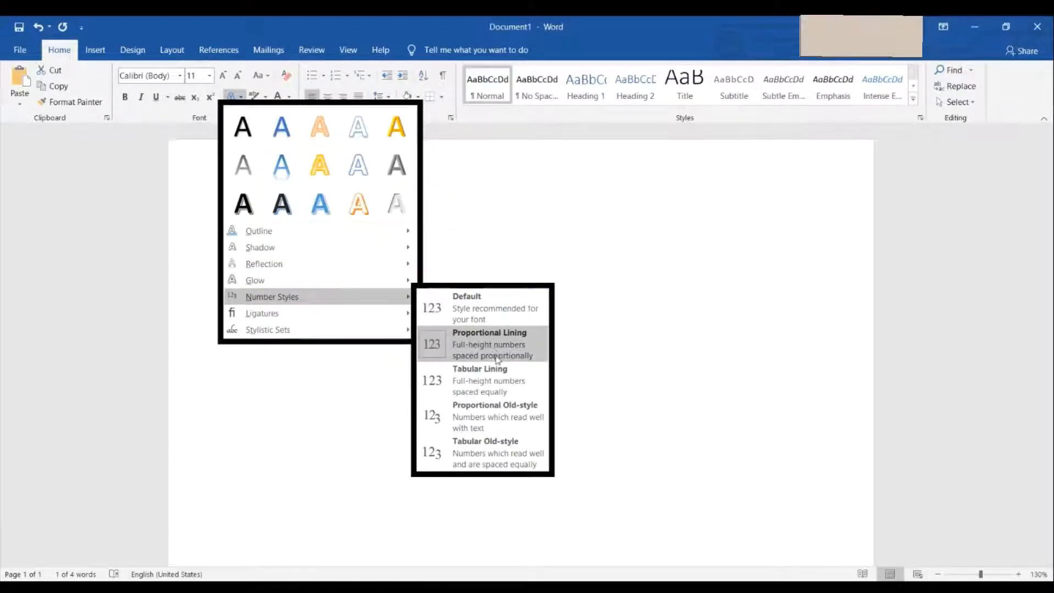
click(506, 382)
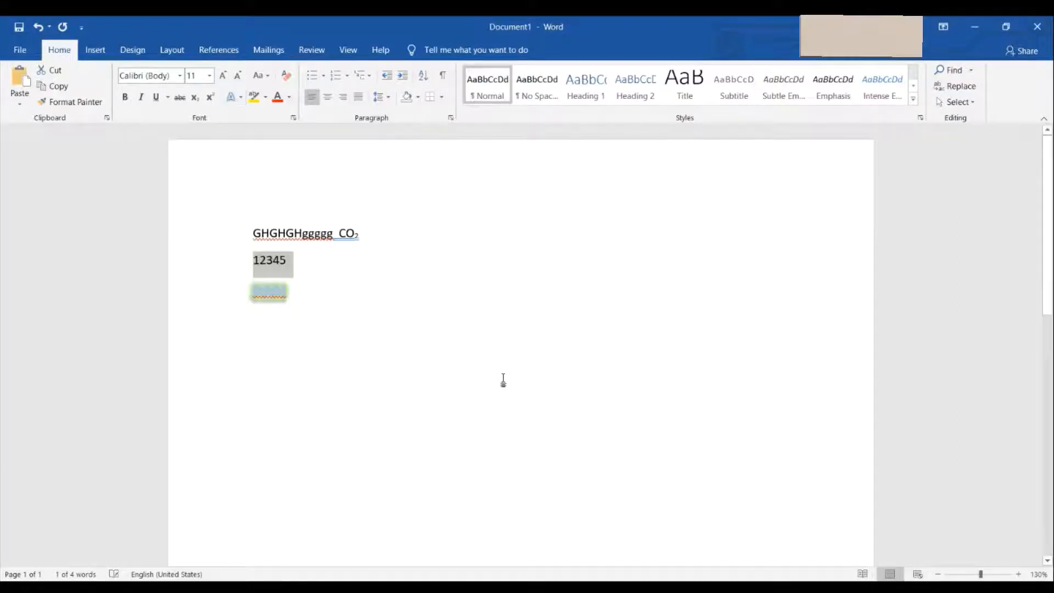
click(241, 99)
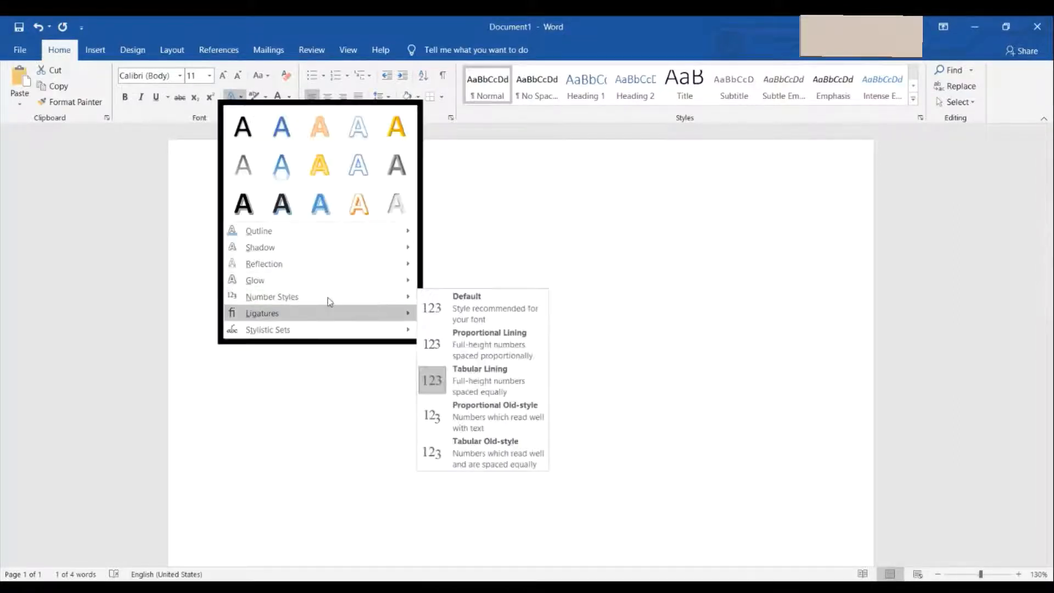
click(513, 417)
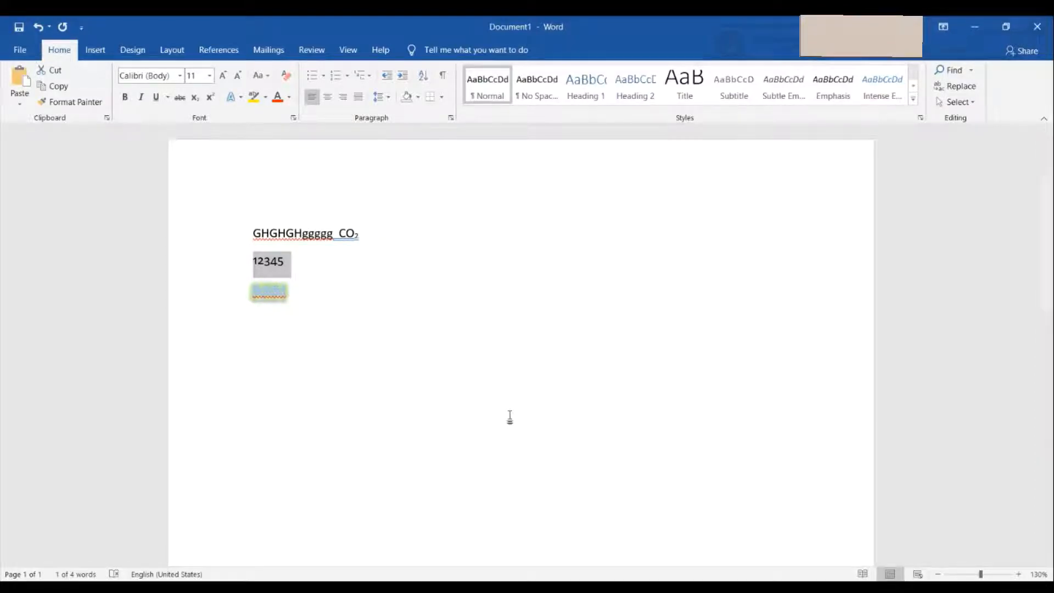
Examine the ligature and stylistic set options of the text effects.
click(233, 99)
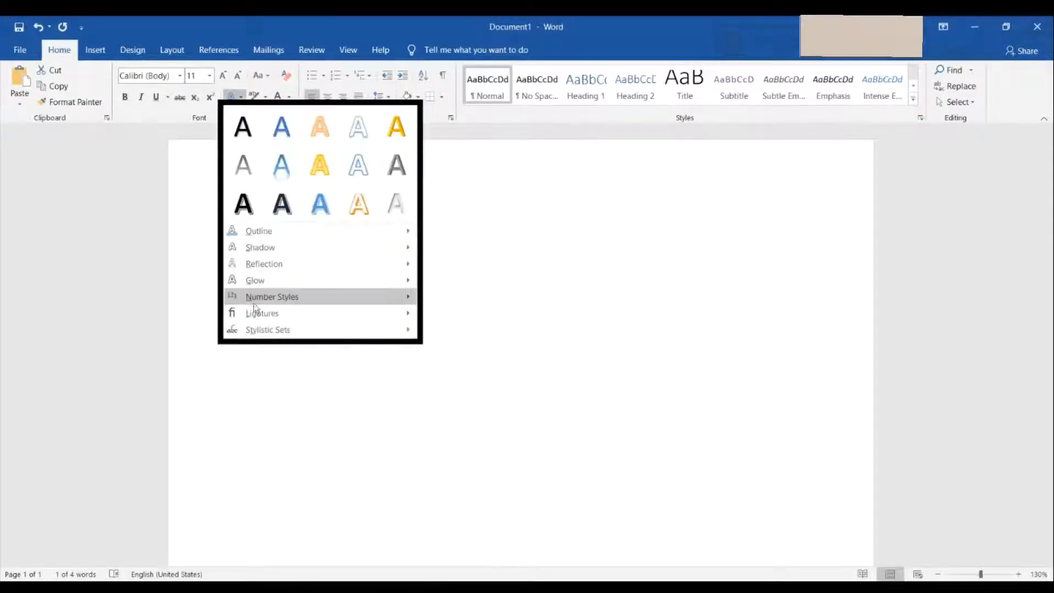
mouse_move(258, 318)
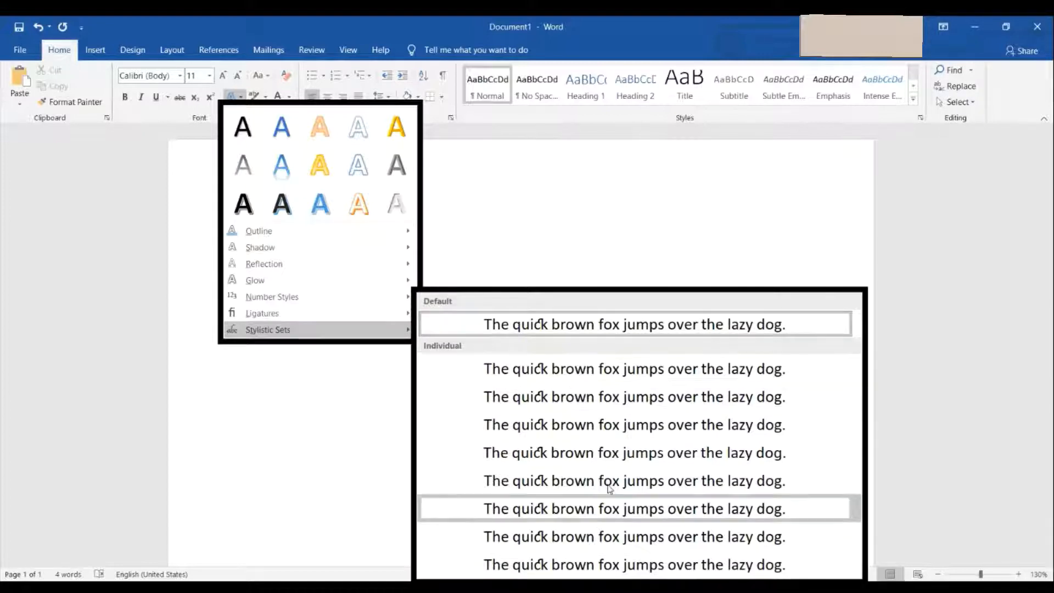
click(509, 229)
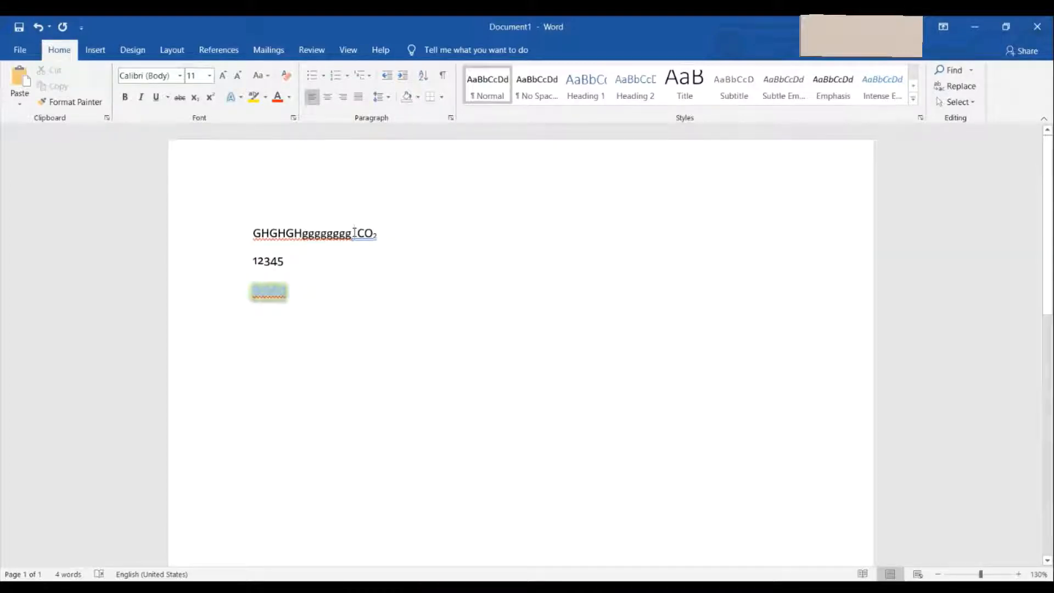
Enter "ck" before "CO2" as sample text and delete all text from the document.
text(ch)
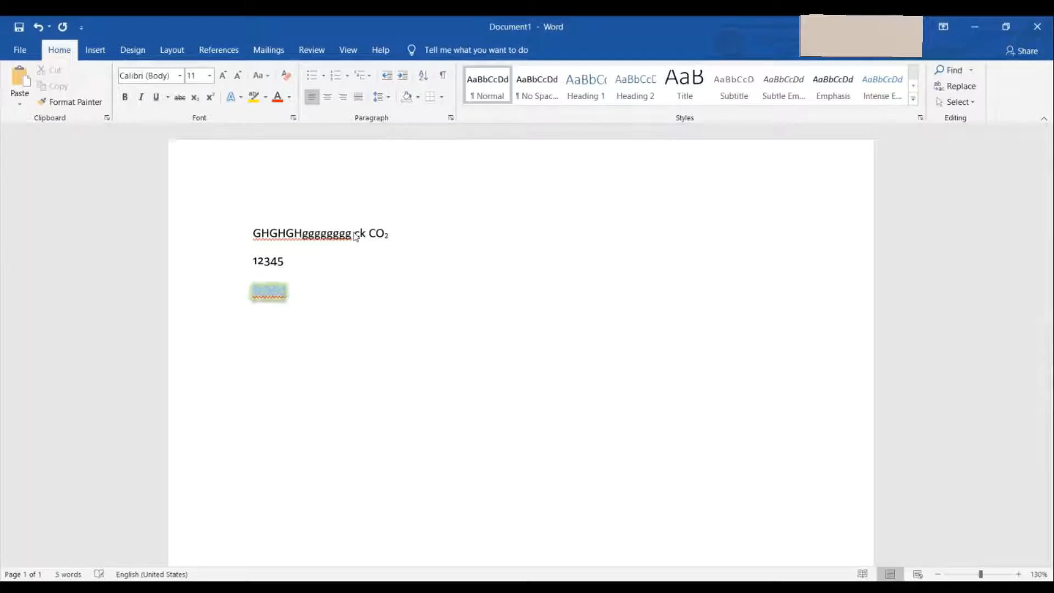
key(BackSpace)
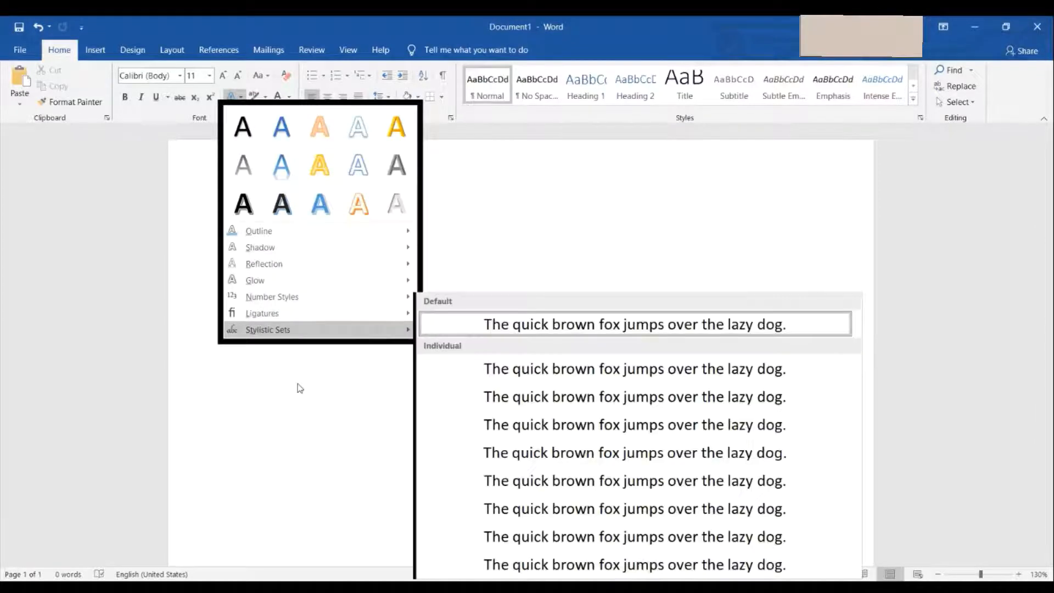
click(287, 388)
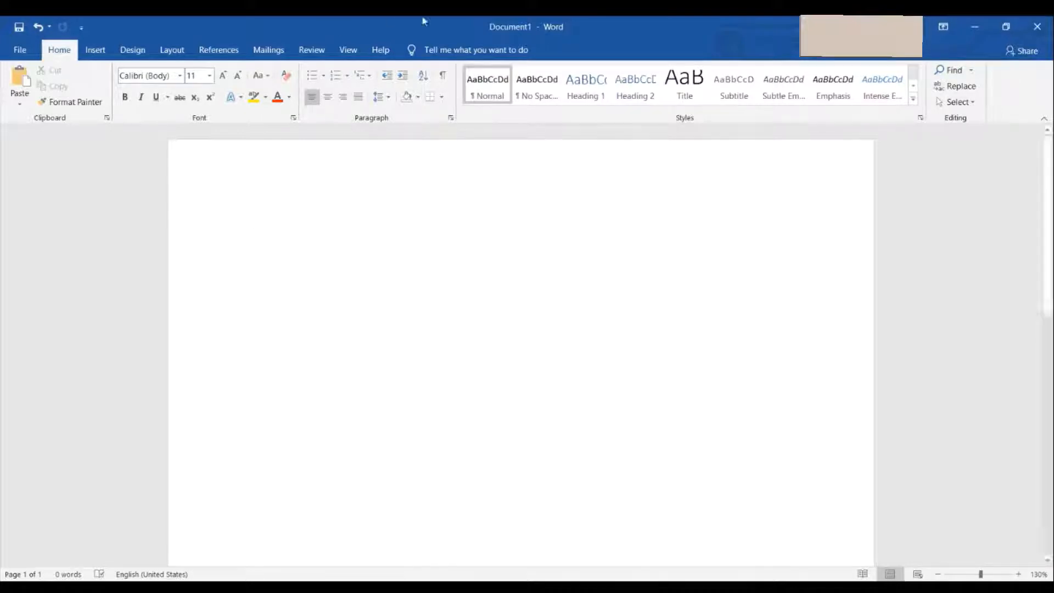
Start a bulleted list with the solid round bullet in the empty document.
click(324, 77)
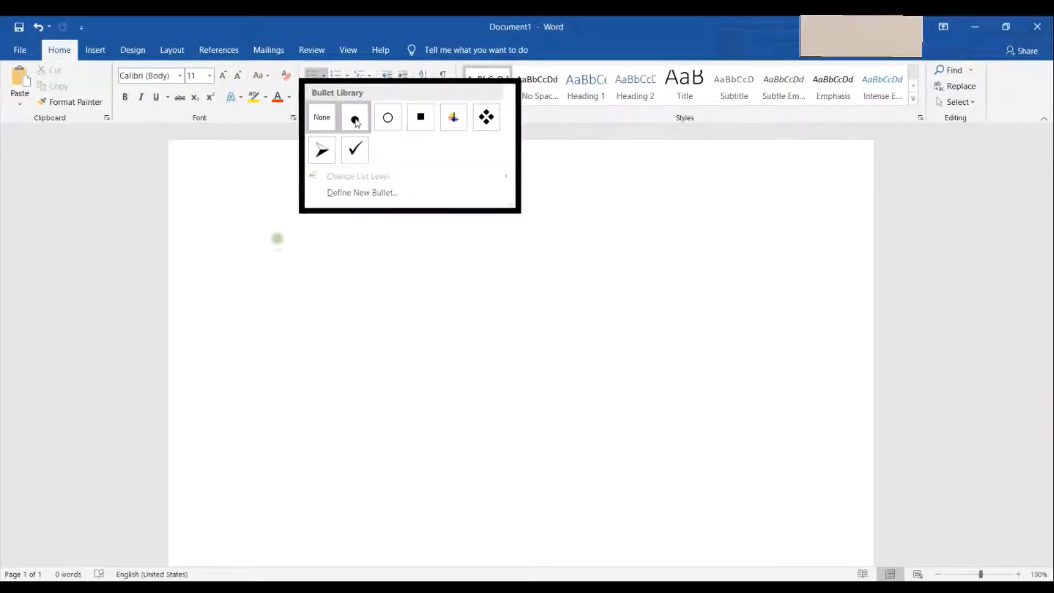
click(275, 143)
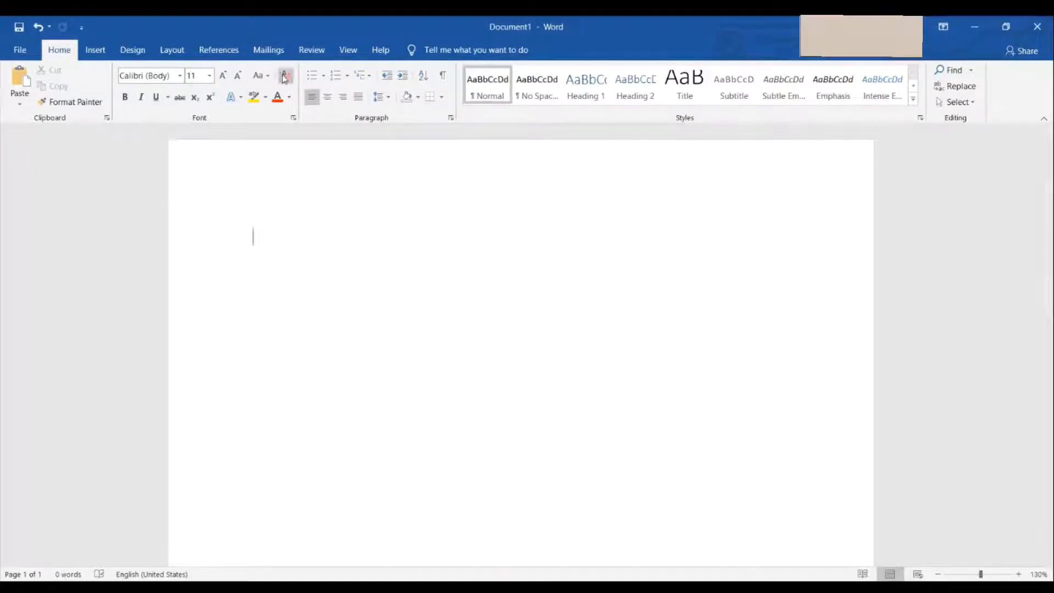
click(320, 75)
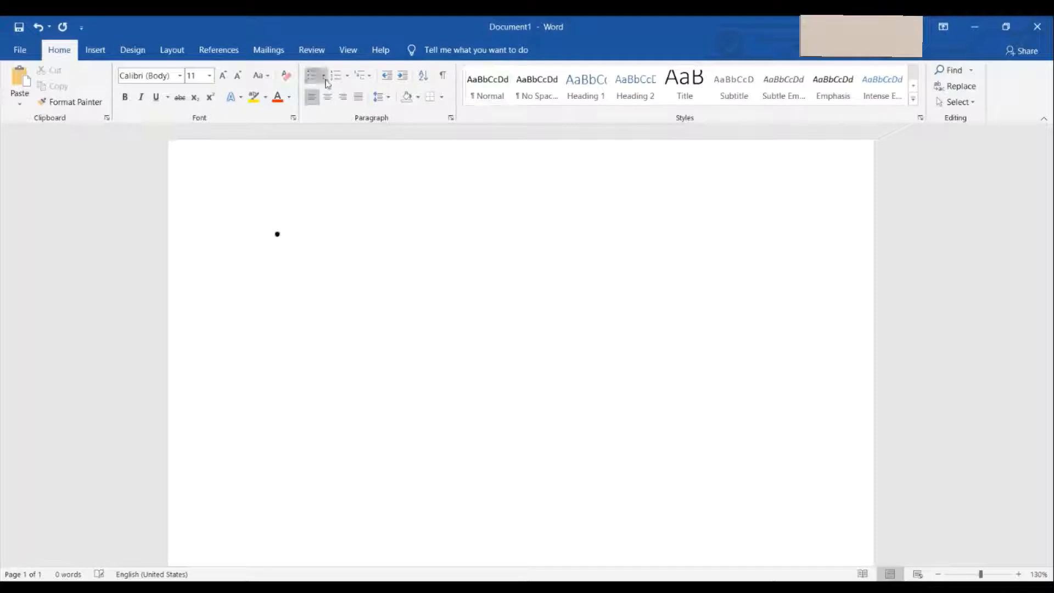
Examine the available list levels for the bullet, up to Level 9, without changing it.
click(323, 78)
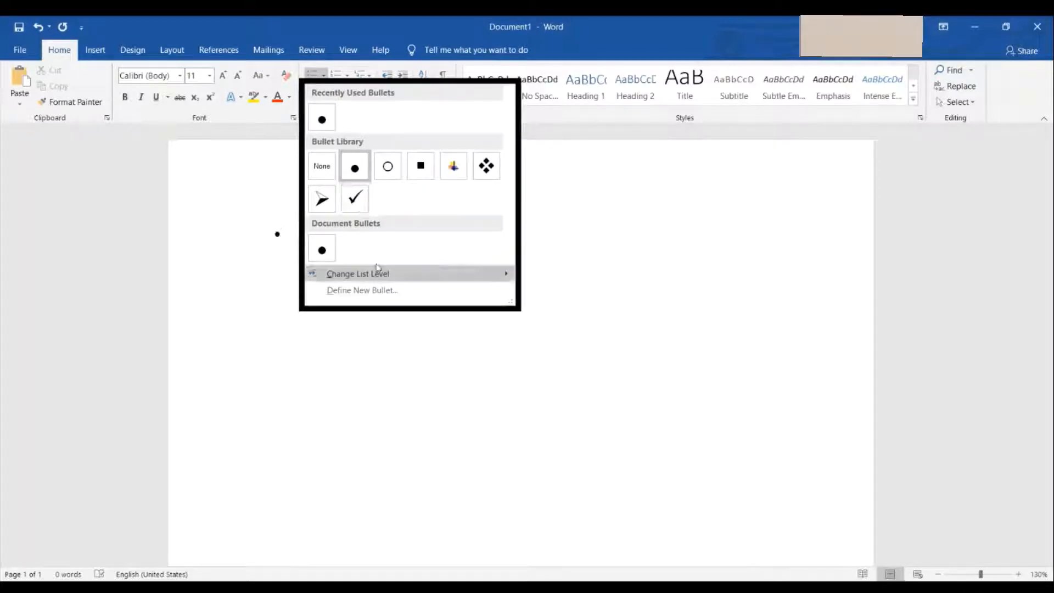
mouse_move(378, 274)
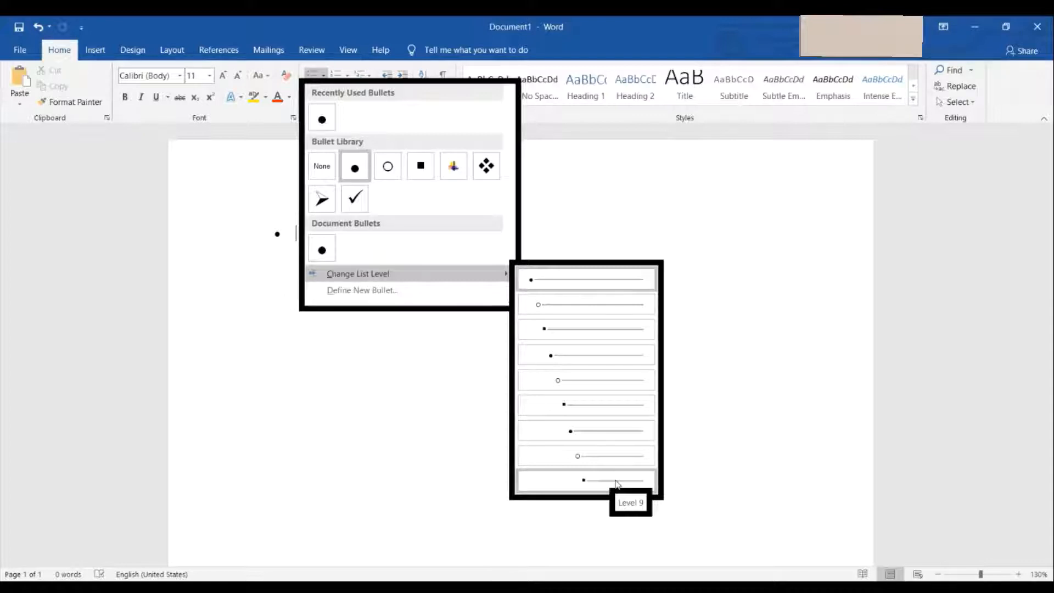
click(290, 234)
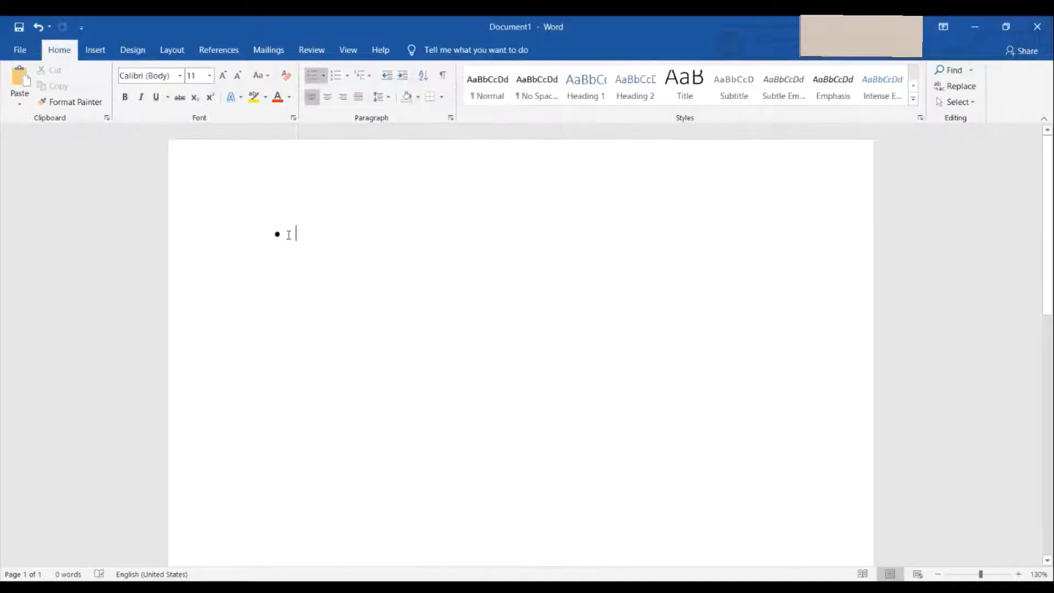
Enter the bullet "Hjhkjhkjhkjh" with the second-level items "Ioio", "Ioioiojjj" and "Gkjhjhj" and a new empty item.
text(Hjhkjhkjhkjh)
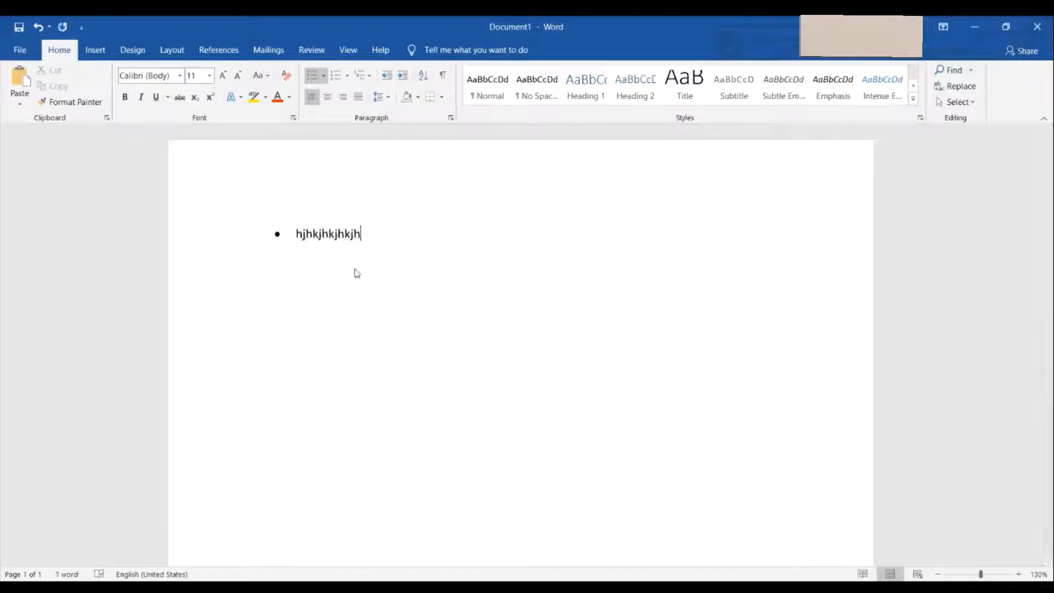
key(Return)
key(Tab)
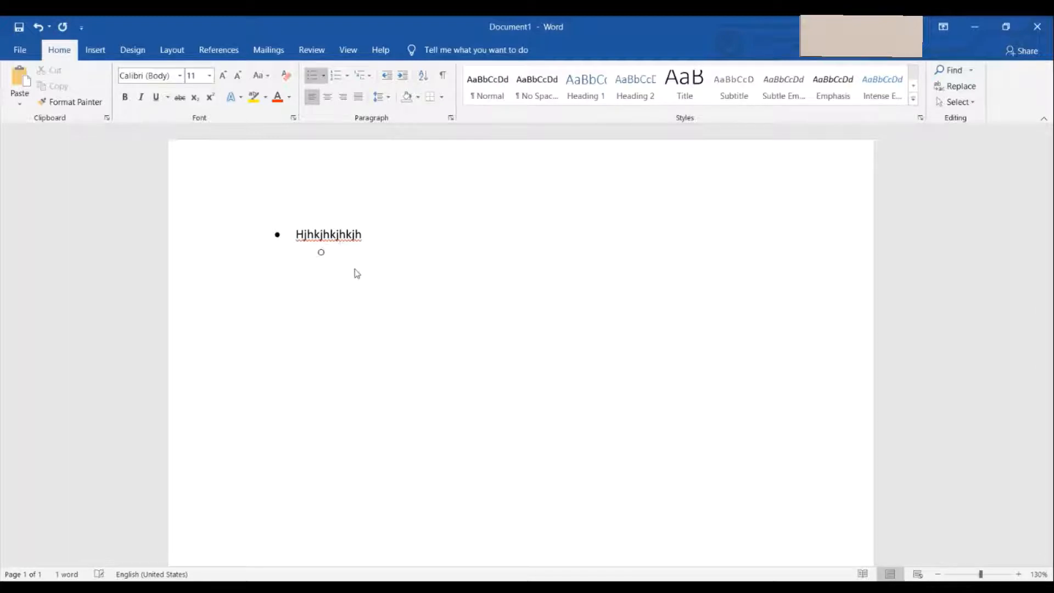
text(loio)
key(Return)
text(ioioiojjj)
key(Return)
text(Gkjhjhj)
key(Return)
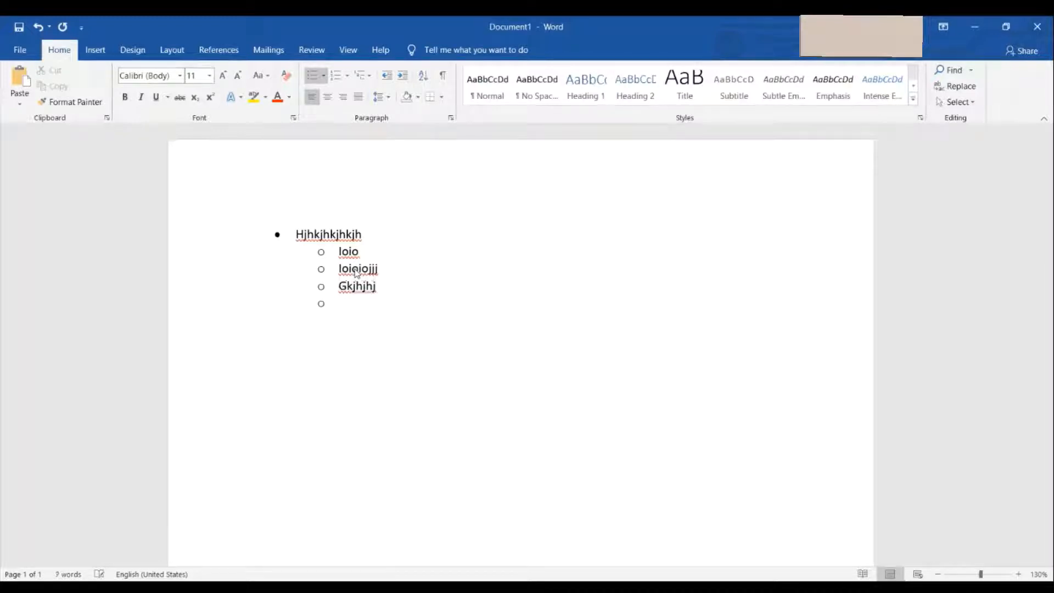
End the bulleted list below "Gkjhjhj" and test the plain line with "aa", deleting that text again.
key(BackSpace)
key(BackSpace)
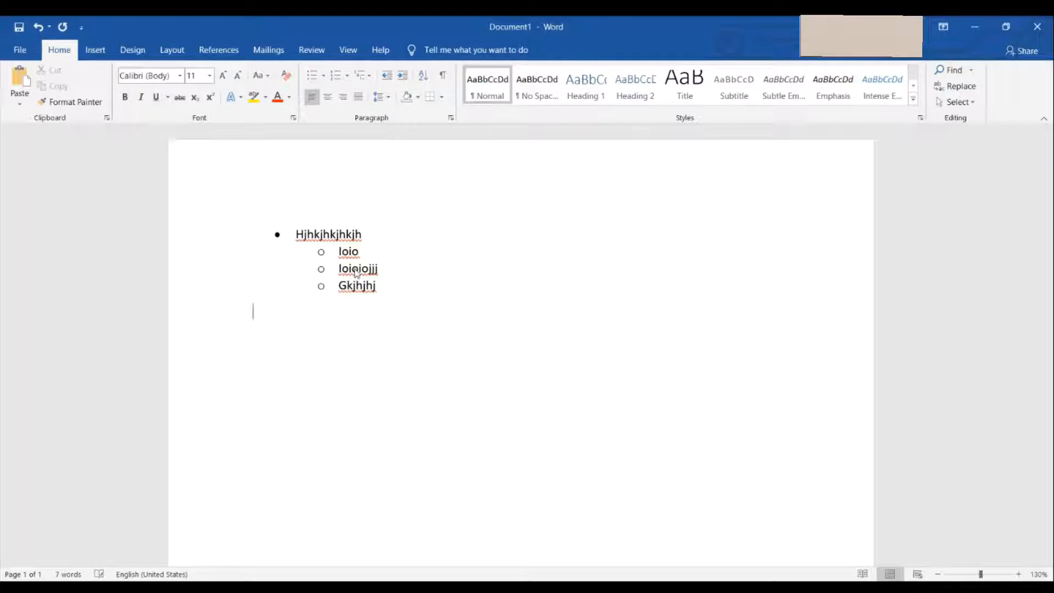
text(aa)
key(BackSpace)
key(BackSpace)
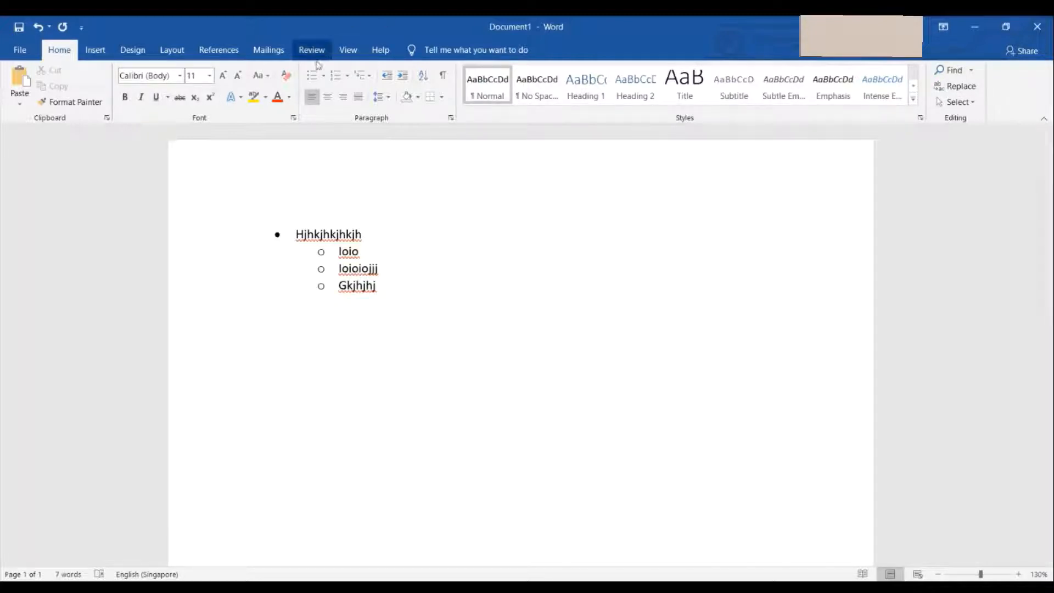
Turn bullets back on for the empty line below "Gkjhjhj".
click(323, 76)
click(323, 76)
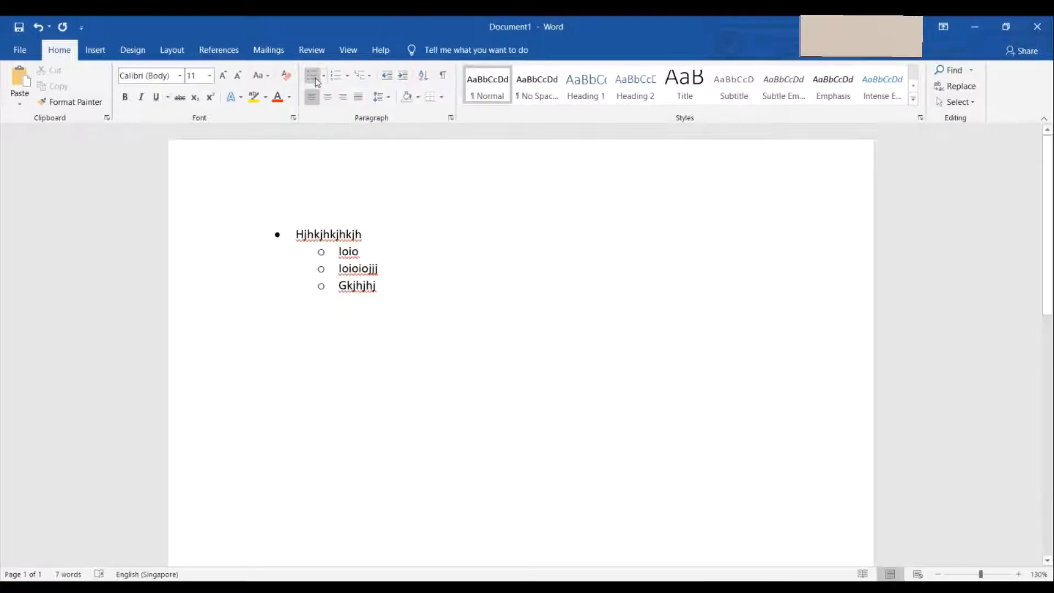
click(314, 79)
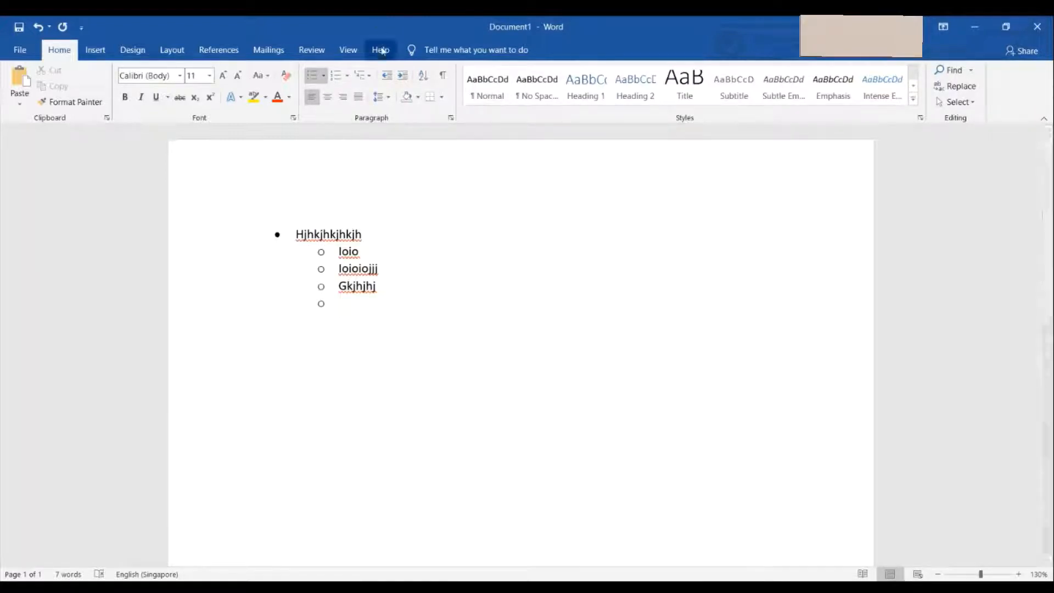
Demonstrate decreasing and increasing the indent of the empty bullet, leaving it at the first list level.
click(387, 77)
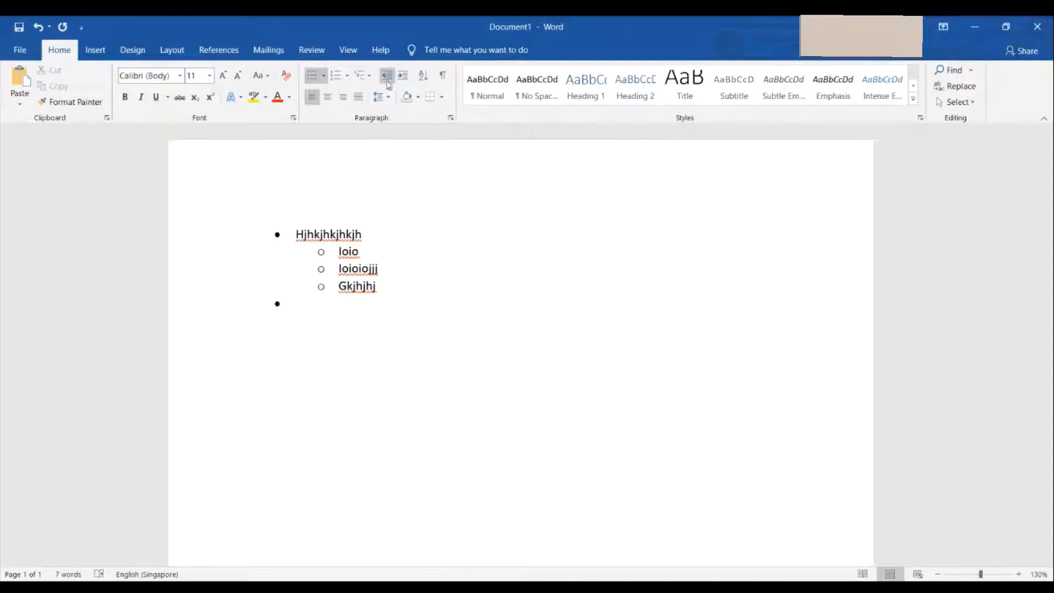
click(405, 79)
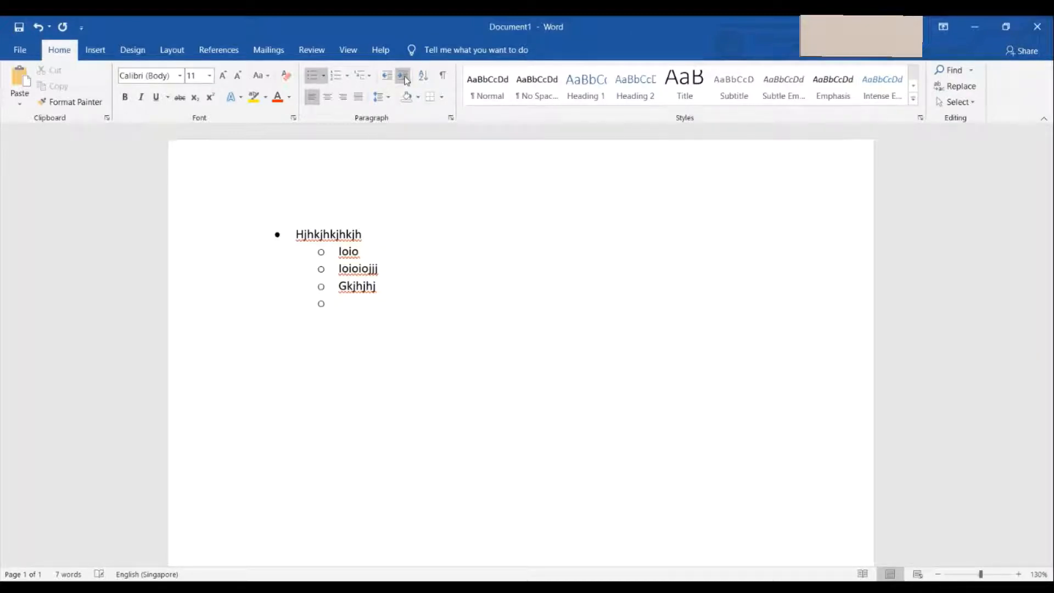
click(387, 75)
click(405, 79)
click(406, 80)
click(388, 80)
click(387, 80)
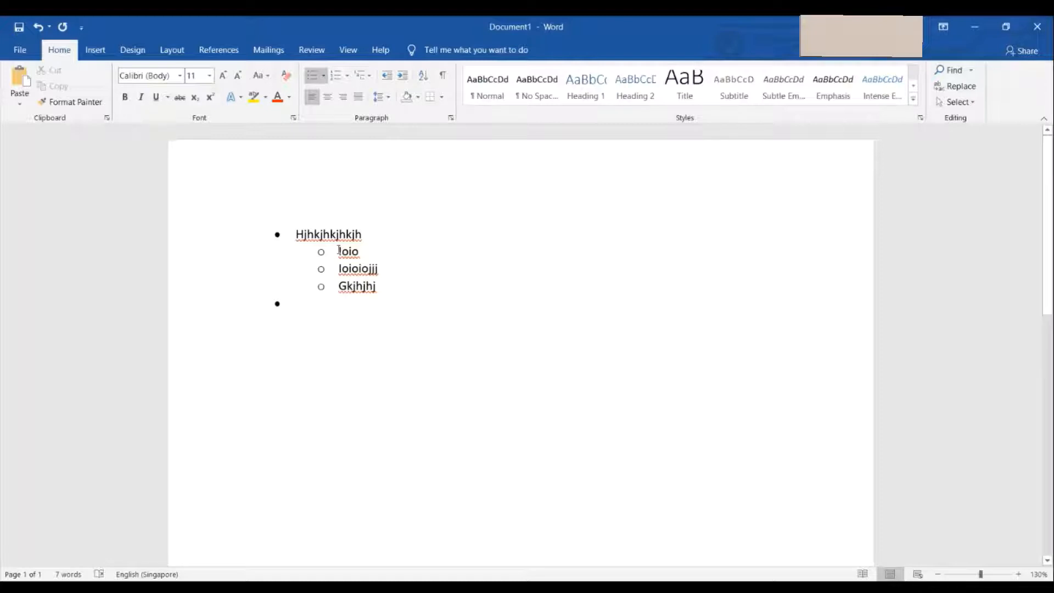
Change the bullets of the three second-level items to the four-diamond symbol.
drag(339, 250, 379, 289)
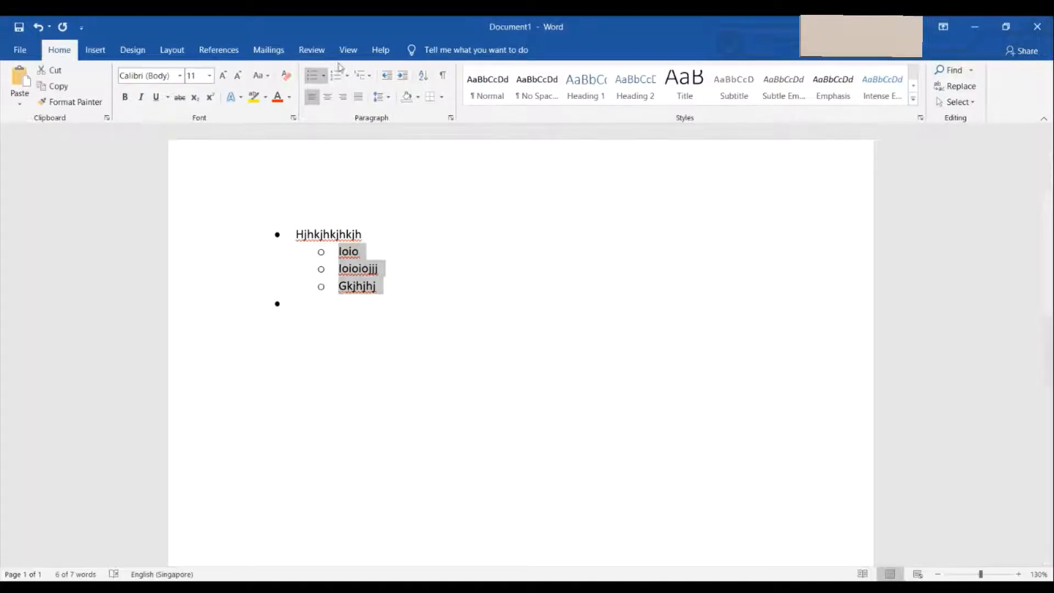
click(325, 76)
click(484, 165)
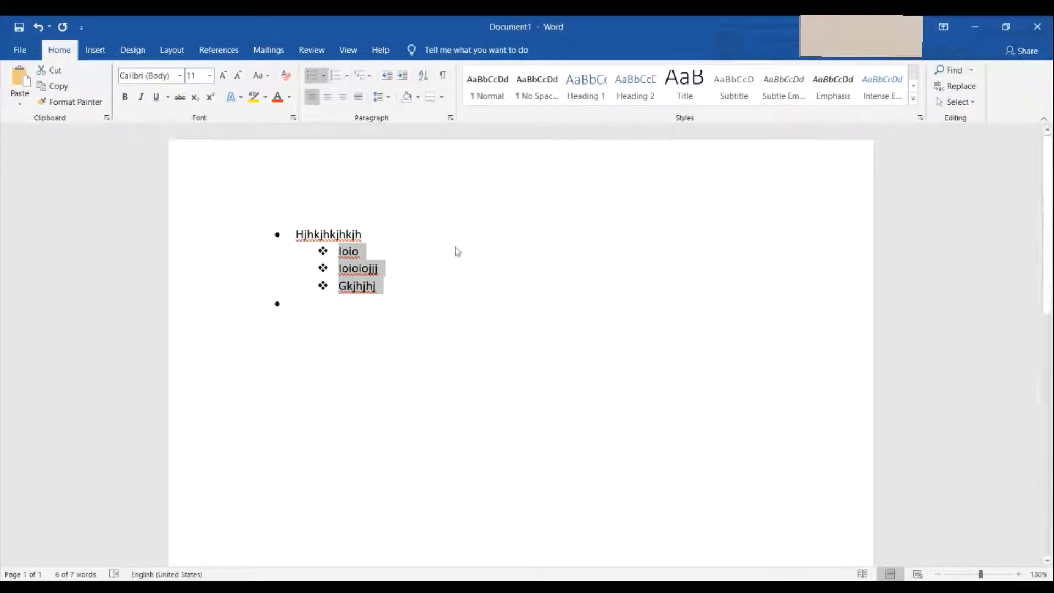
Convert the three second-level items to a numbered list in the 1. 2. 3. format.
click(337, 77)
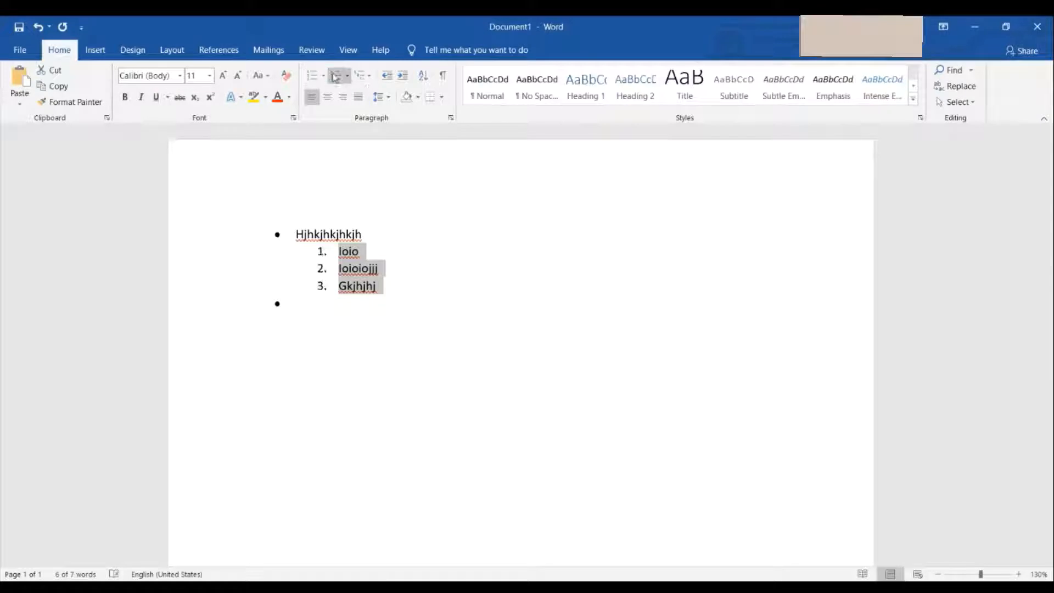
click(347, 77)
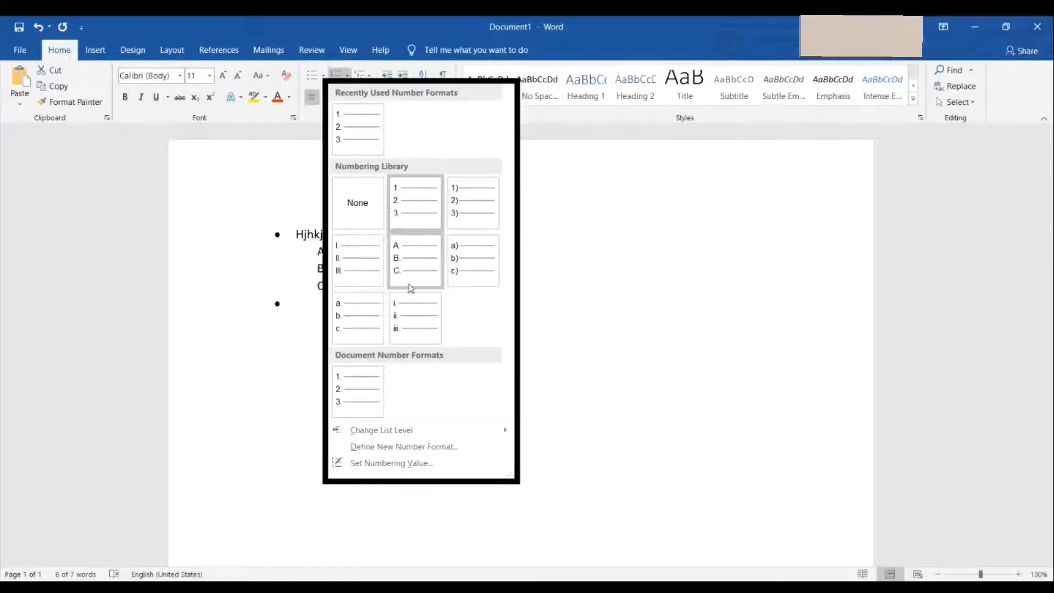
click(365, 404)
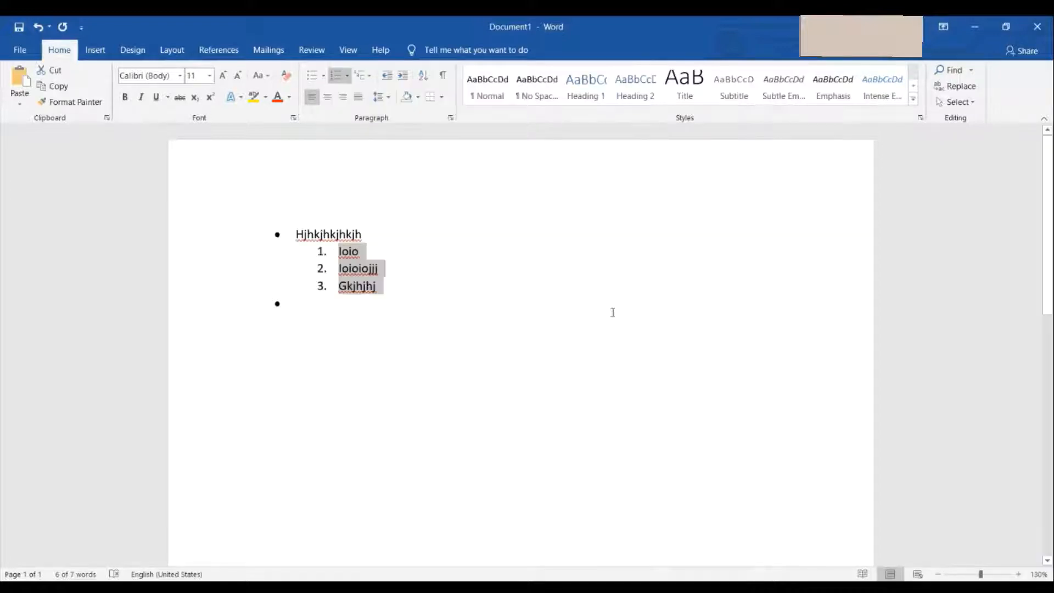
Apply the multilevel list with the 1 Heading 1, 1.1 Heading 2 numbering to the three second-level items.
click(367, 77)
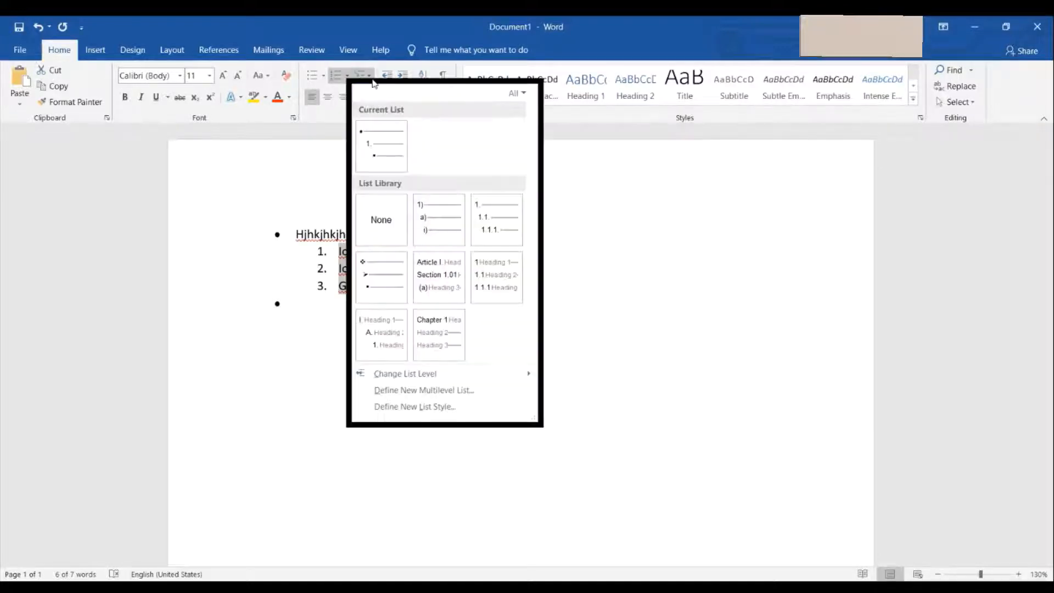
mouse_move(464, 242)
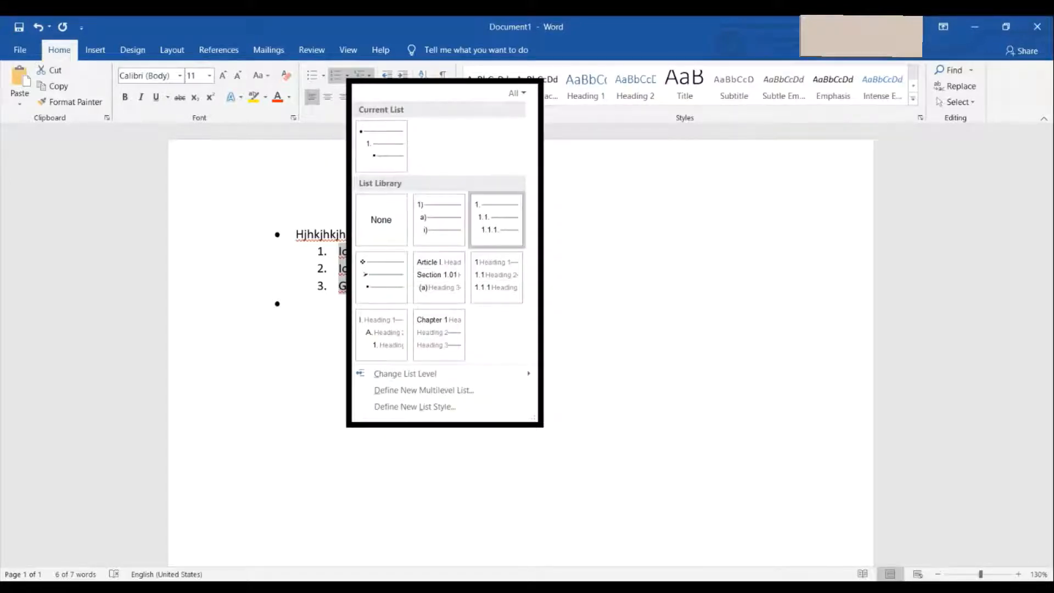
mouse_move(508, 229)
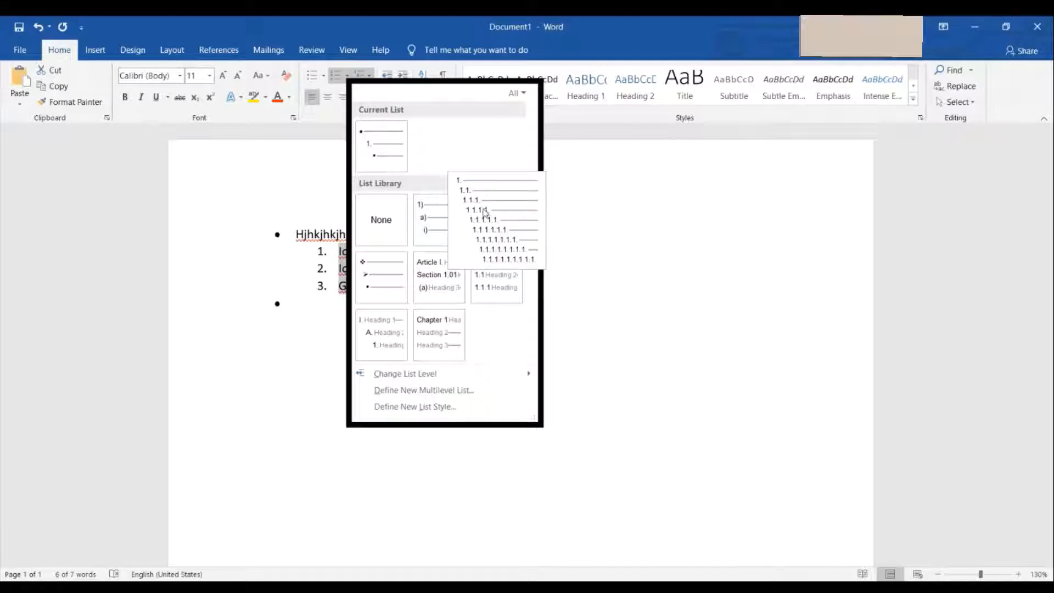
mouse_move(494, 276)
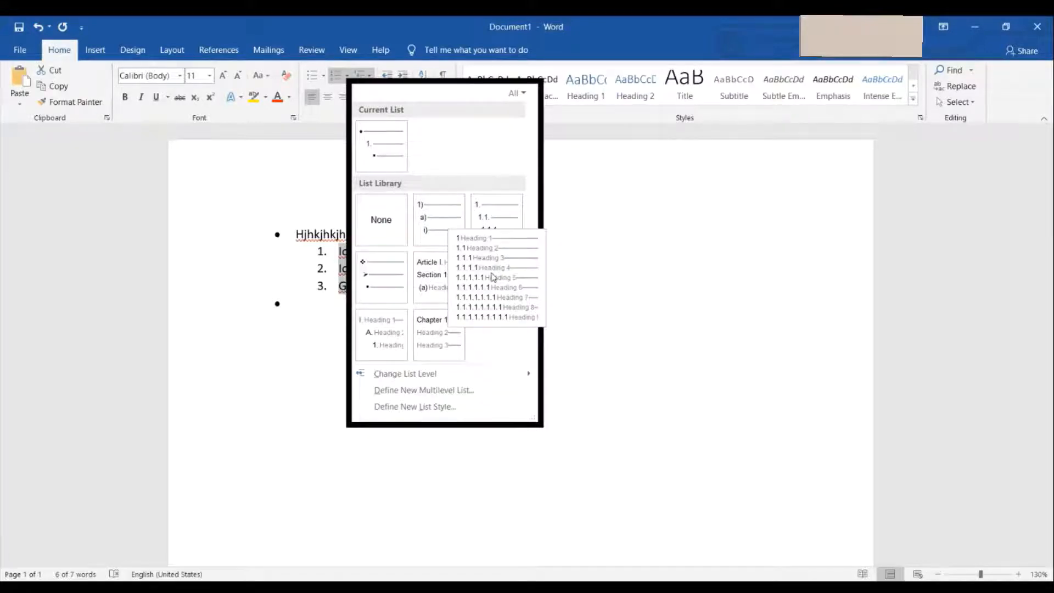
click(493, 285)
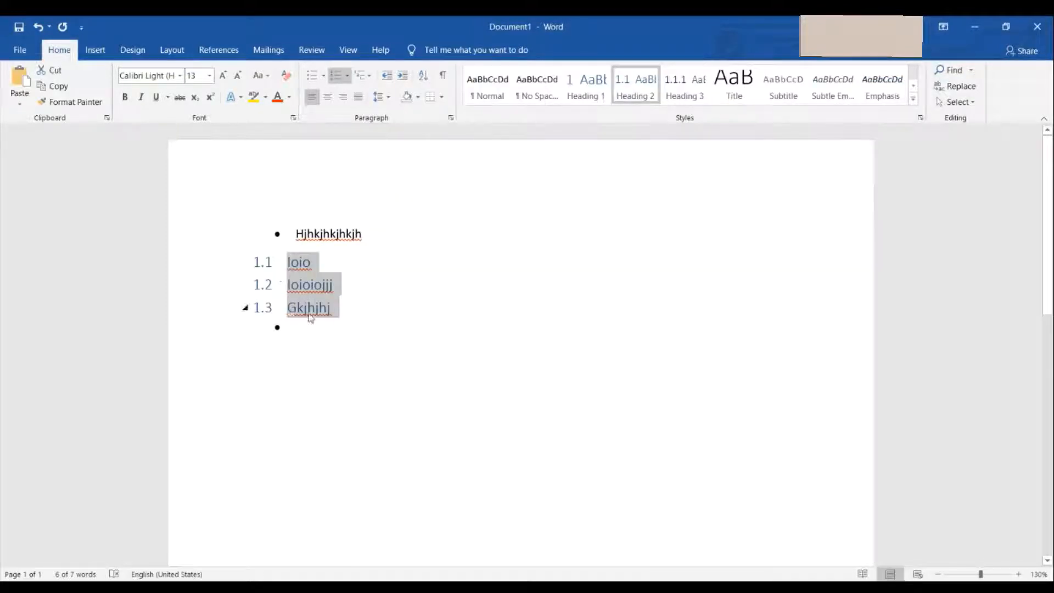
click(330, 235)
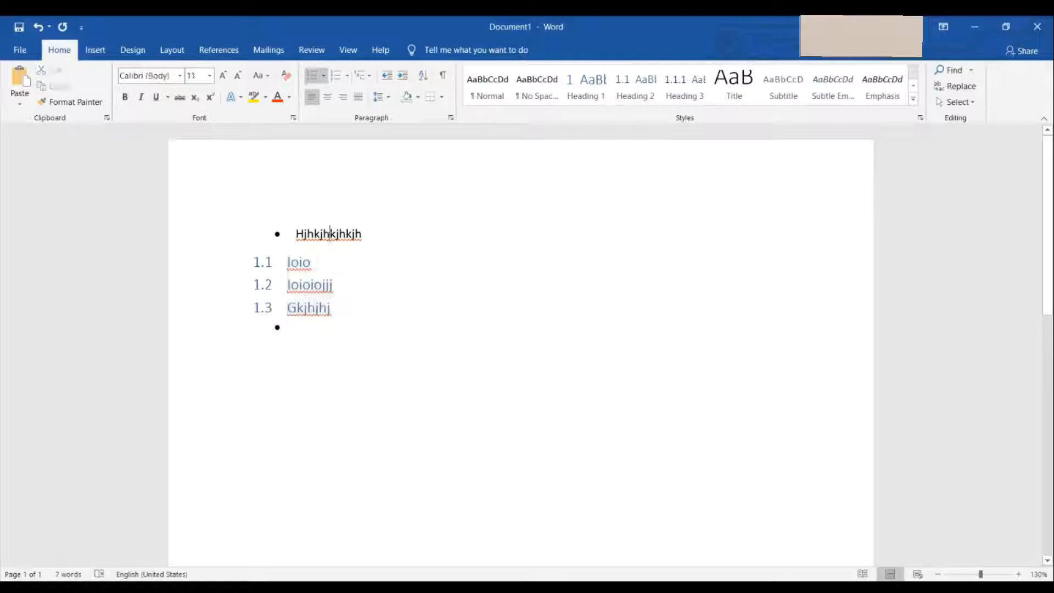
click(263, 261)
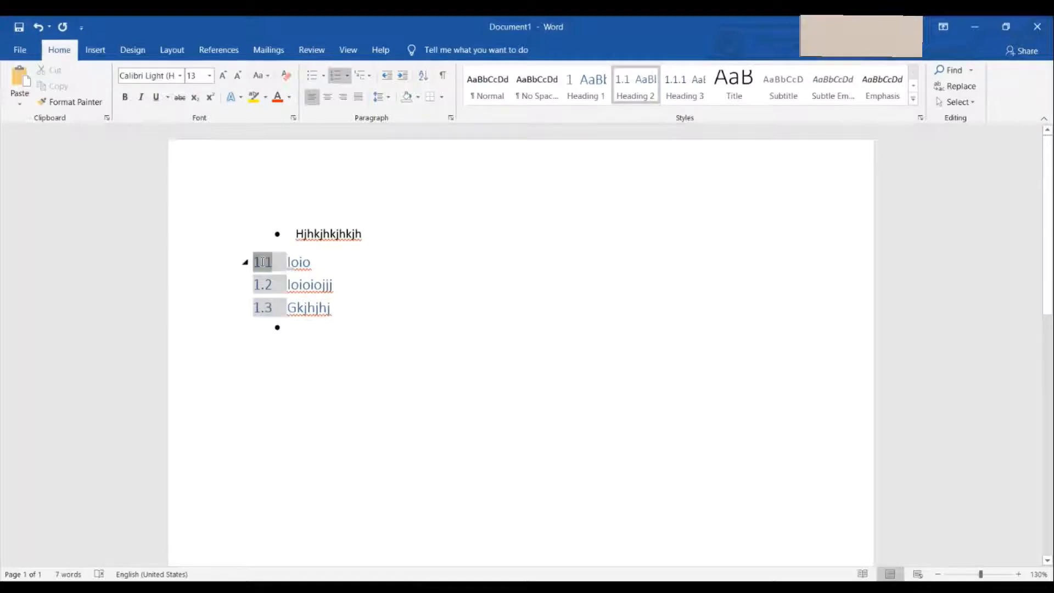
click(399, 311)
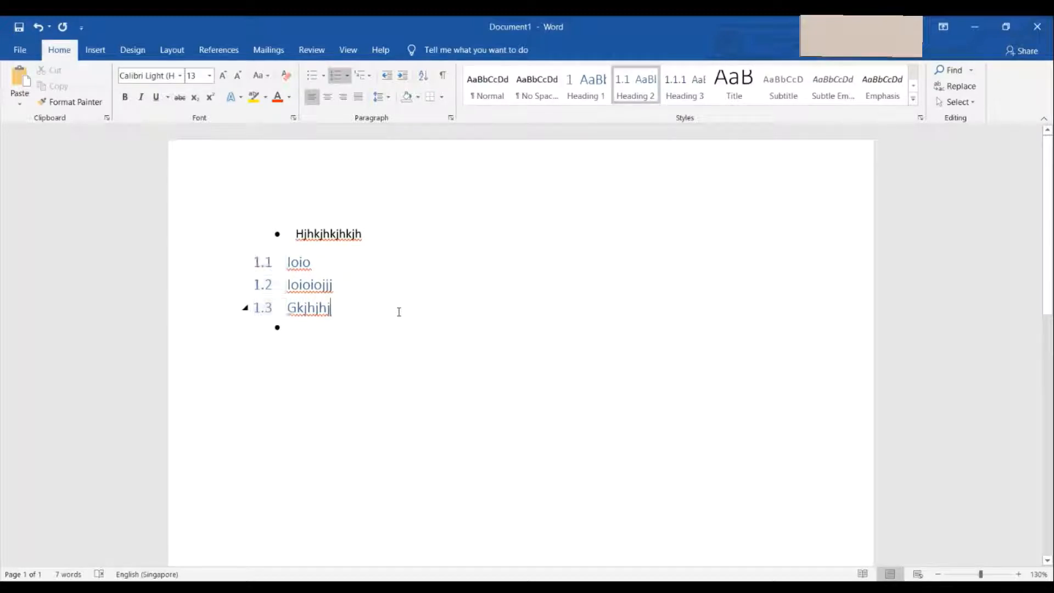
Sort all list paragraphs by text in ascending order.
click(421, 78)
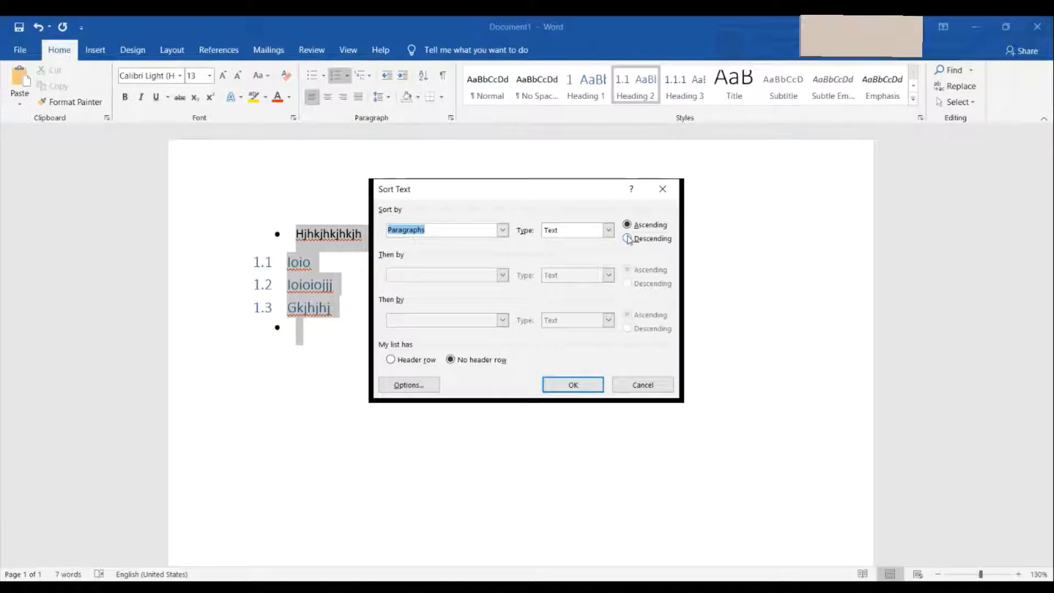
click(585, 383)
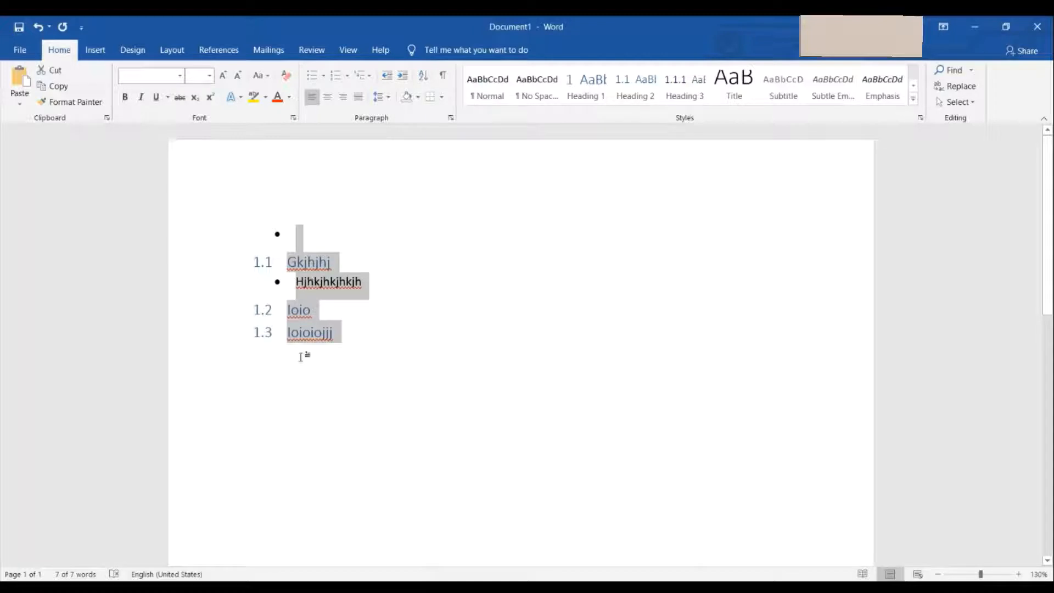
click(405, 246)
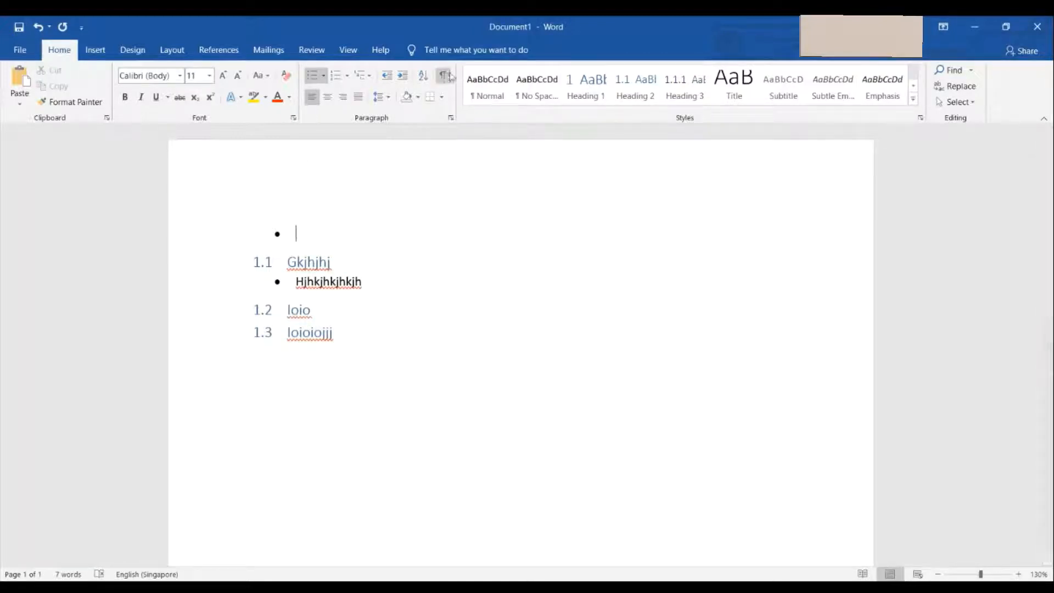
Review the data types offered for sorting paragraphs, leaving the list order as it is.
click(427, 77)
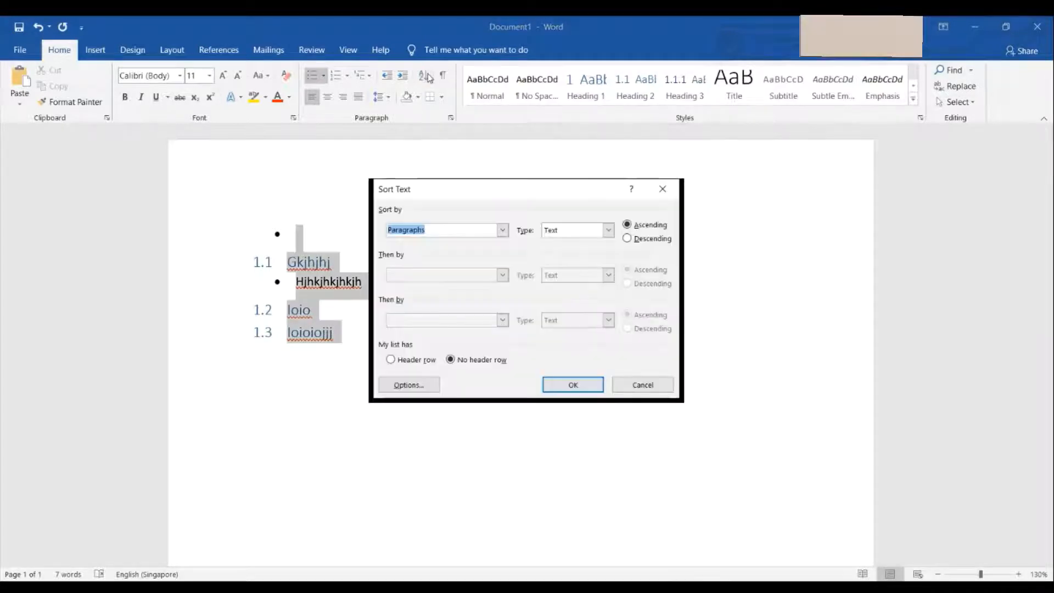
click(608, 231)
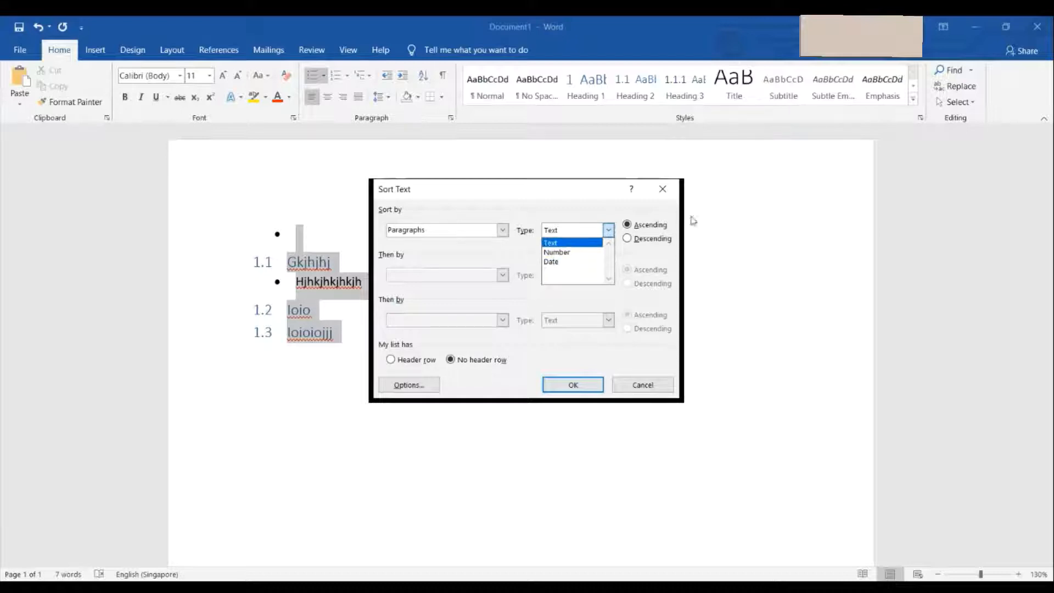
click(643, 387)
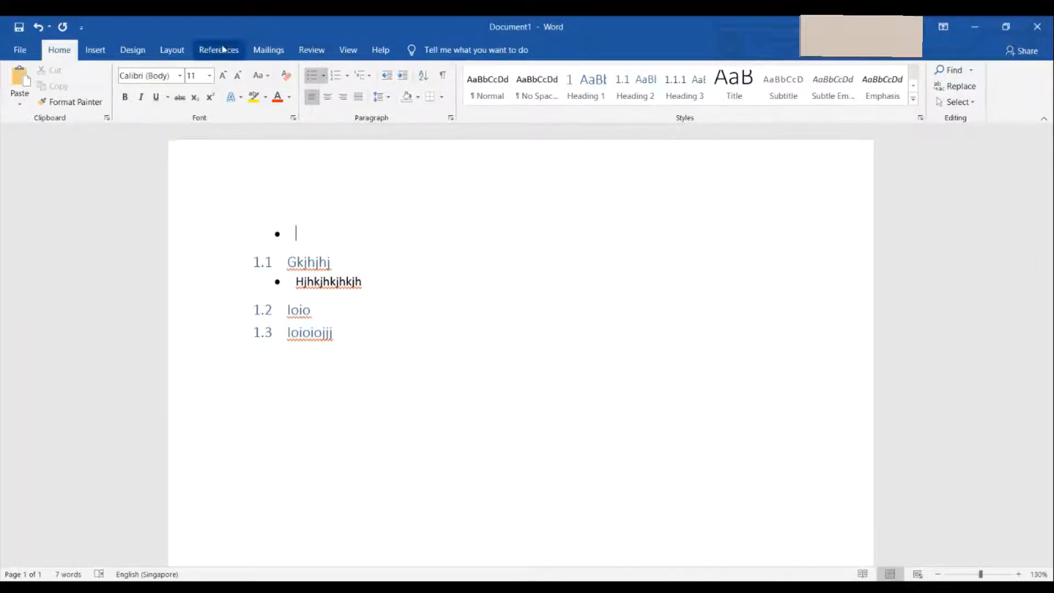
Demonstrate showing and hiding paragraph marks and formatting symbols, leaving them shown.
click(442, 79)
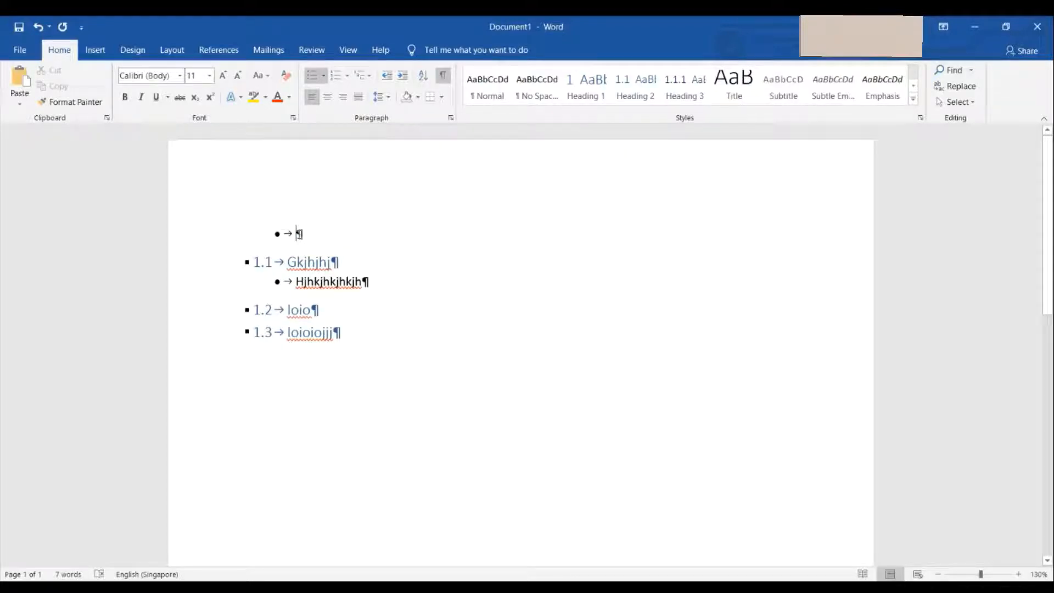
click(445, 77)
click(445, 77)
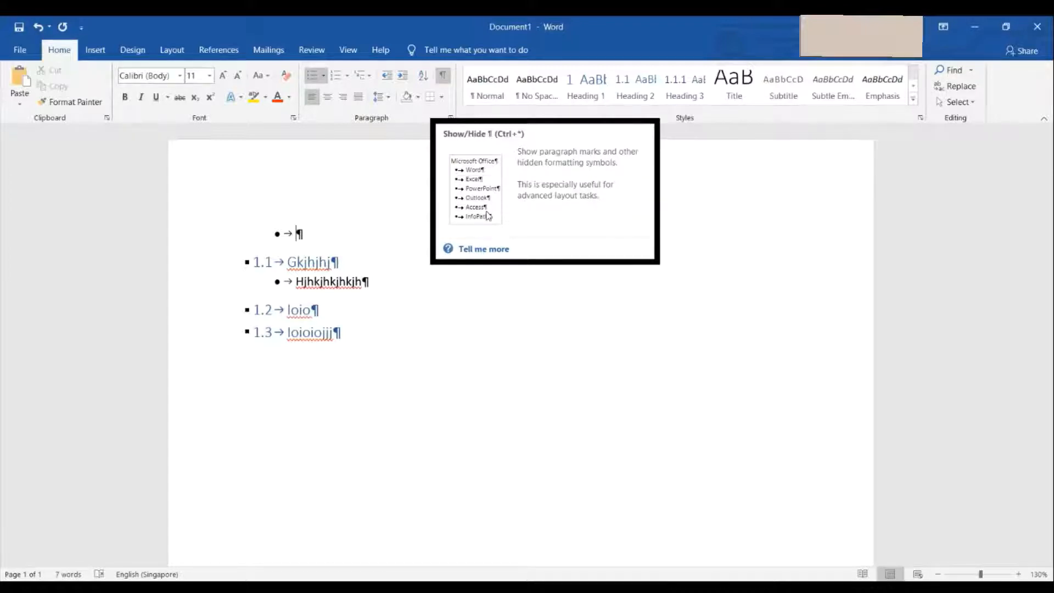
Test the formatting symbols with a tabbed line "jjj" below "Gkjhjhj", deleting the added lines again.
click(390, 264)
key(Return)
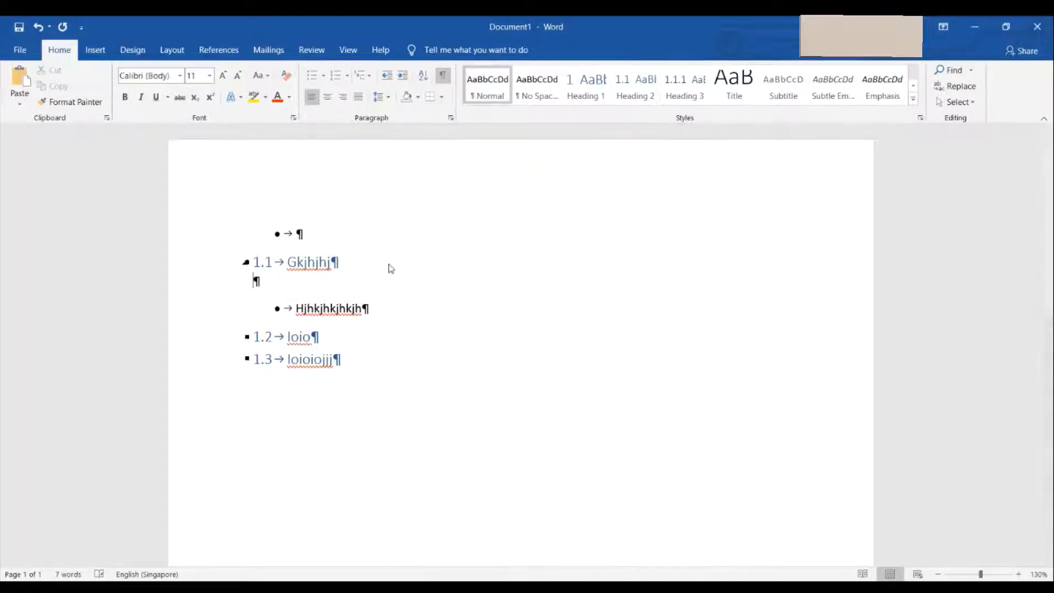
key(Tab)
text(jjj)
key(Return)
key(BackSpace)
key(BackSpace)
key(BackSpace)
key(BackSpace)
key(BackSpace)
key(BackSpace)
key(BackSpace)
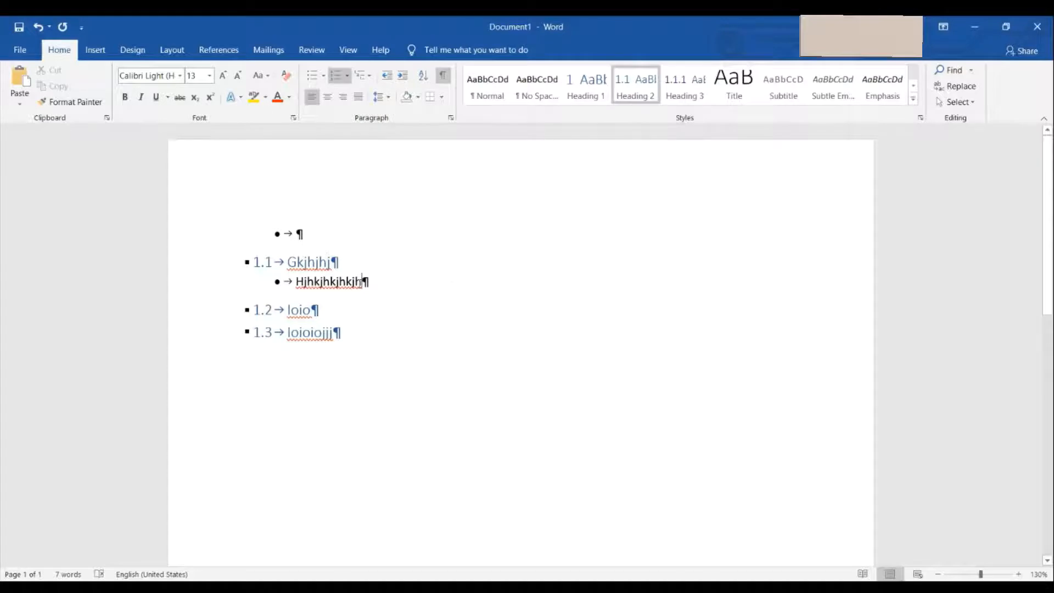
Add an empty second-level bullet below "Hjhkjhkjhkjh" and hide the formatting symbols.
click(360, 281)
key(Return)
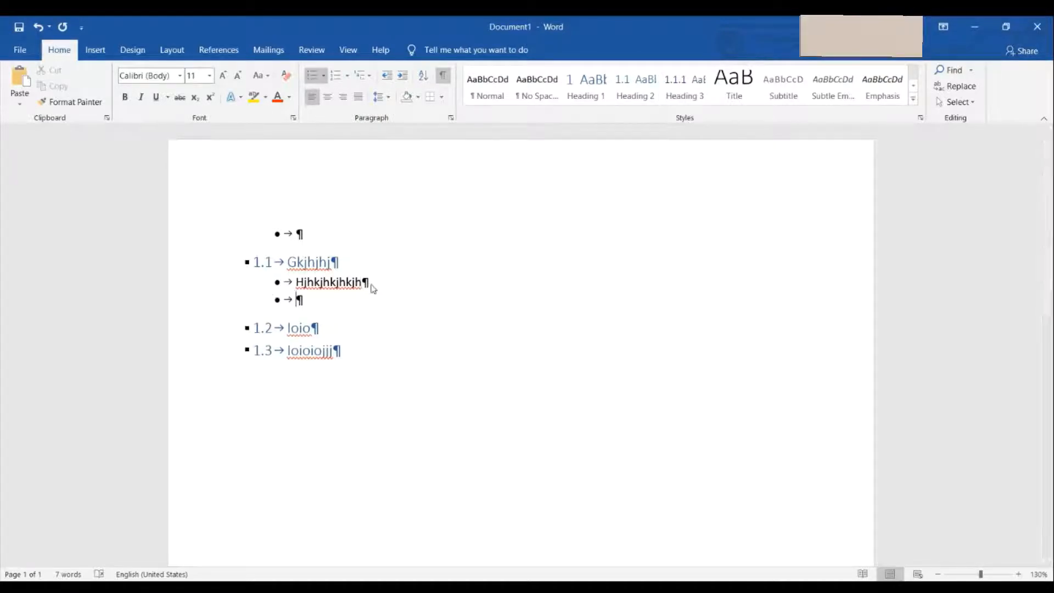
key(Tab)
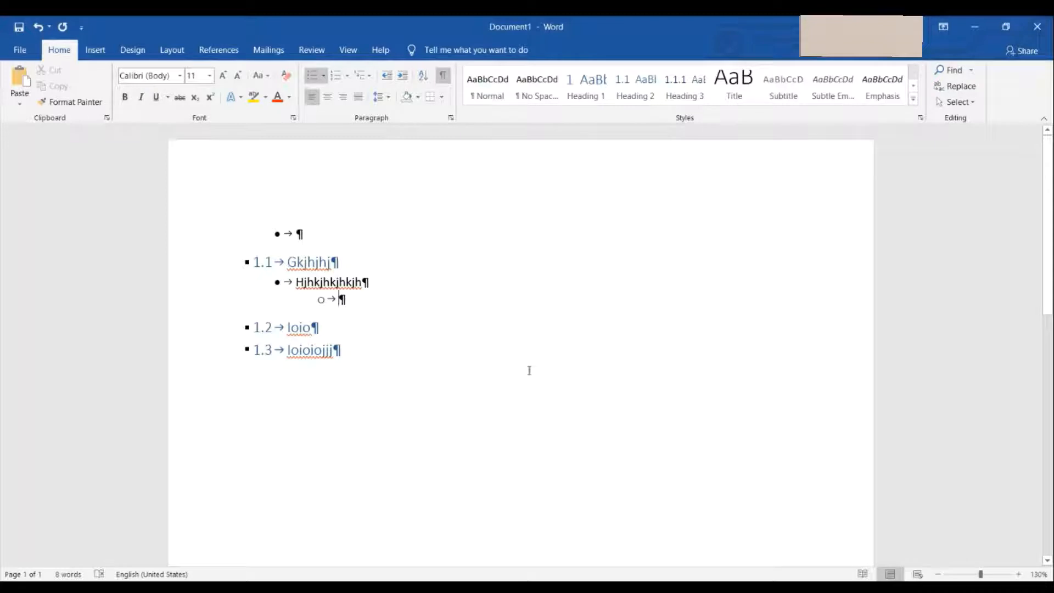
click(442, 76)
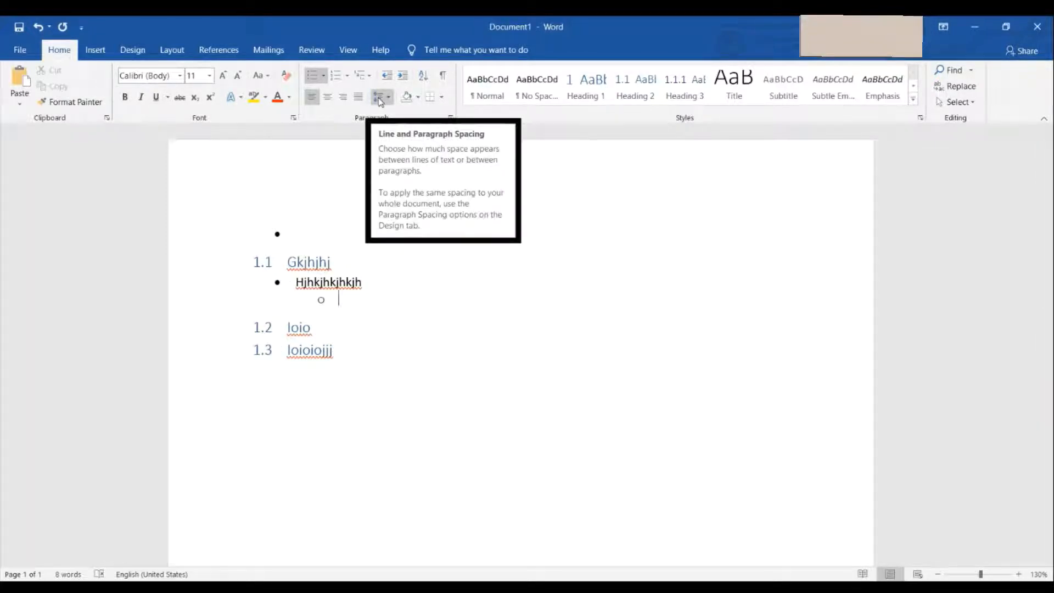
Delete the entire list, including its remaining numbering, to leave the page empty.
drag(369, 367, 226, 192)
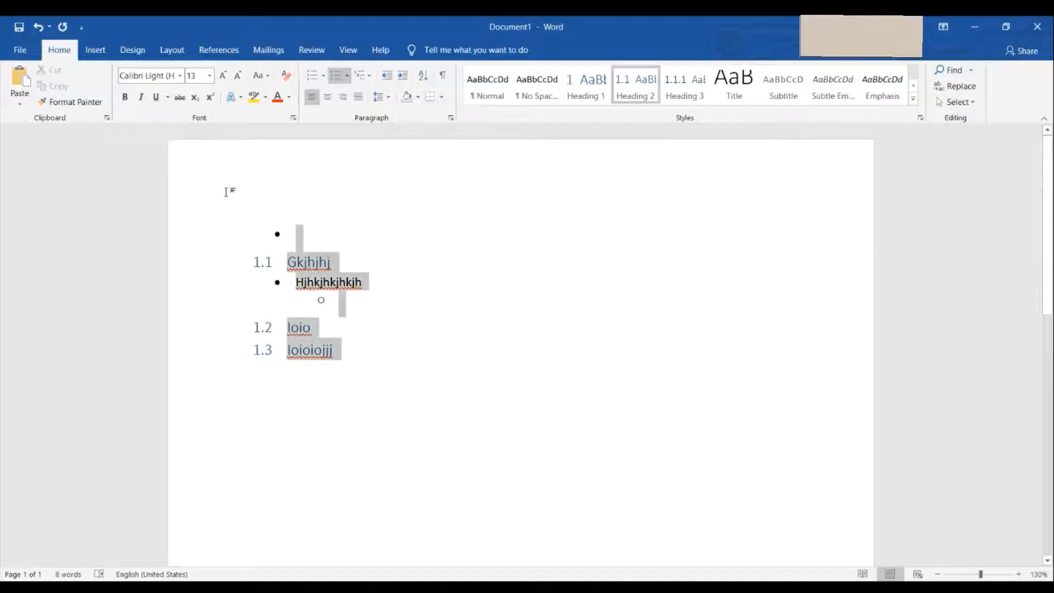
key(BackSpace)
key(BackSpace)
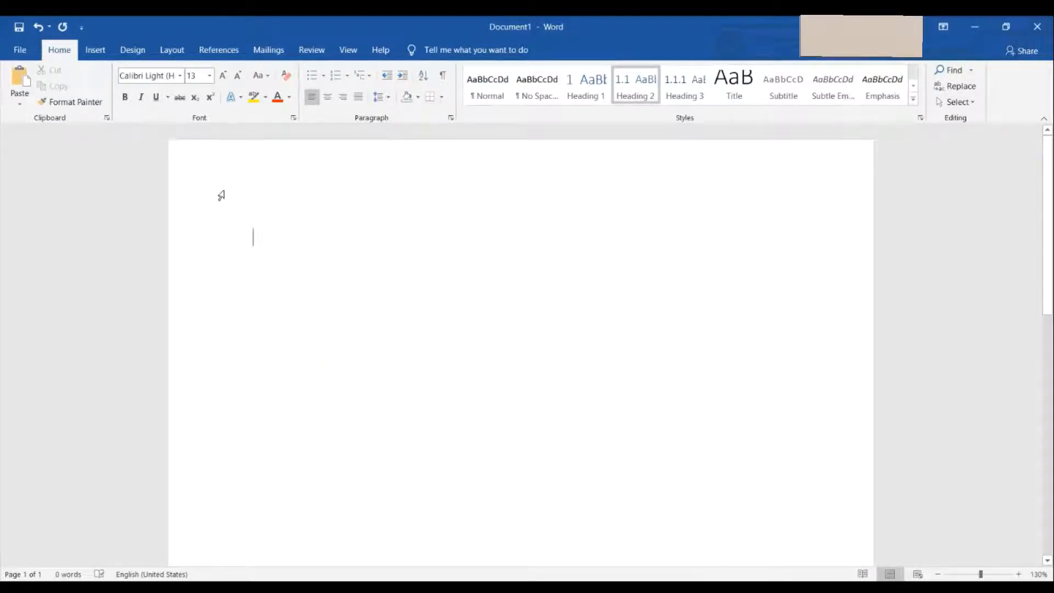
Write "hellooooooo" on the empty page and clear all of its formatting.
text(hellooooooooo)
click(245, 236)
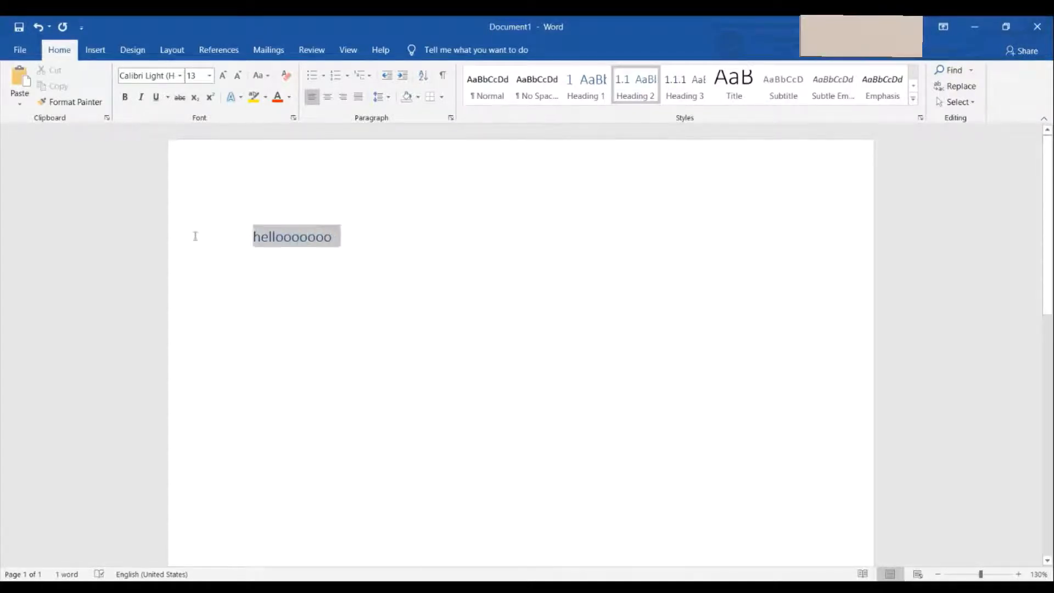
click(285, 75)
Add a second paragraph reading "howrutoday" below the first line.
click(343, 235)
key(Return)
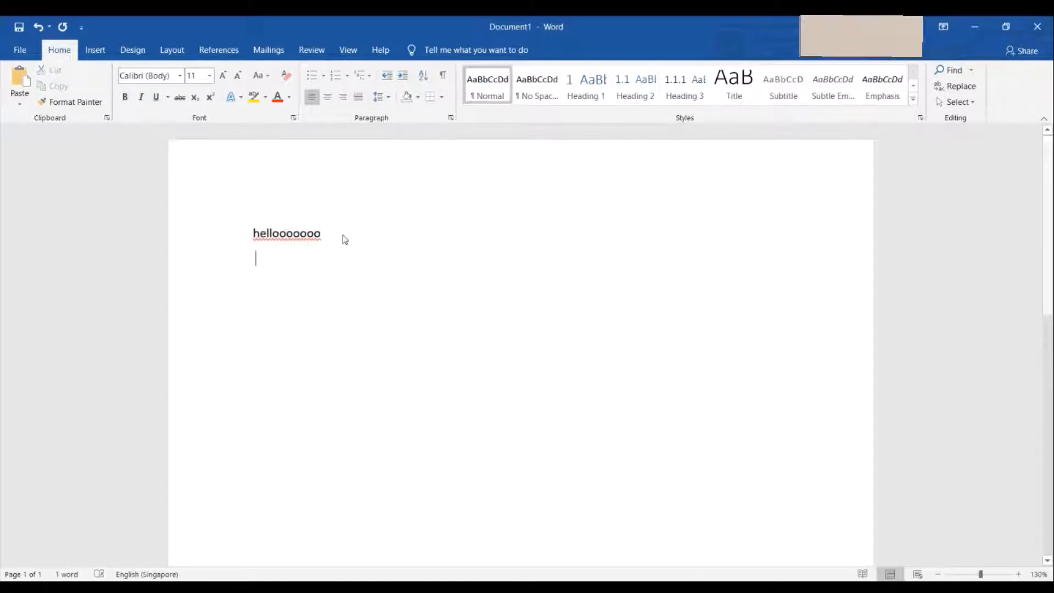
text(howru)
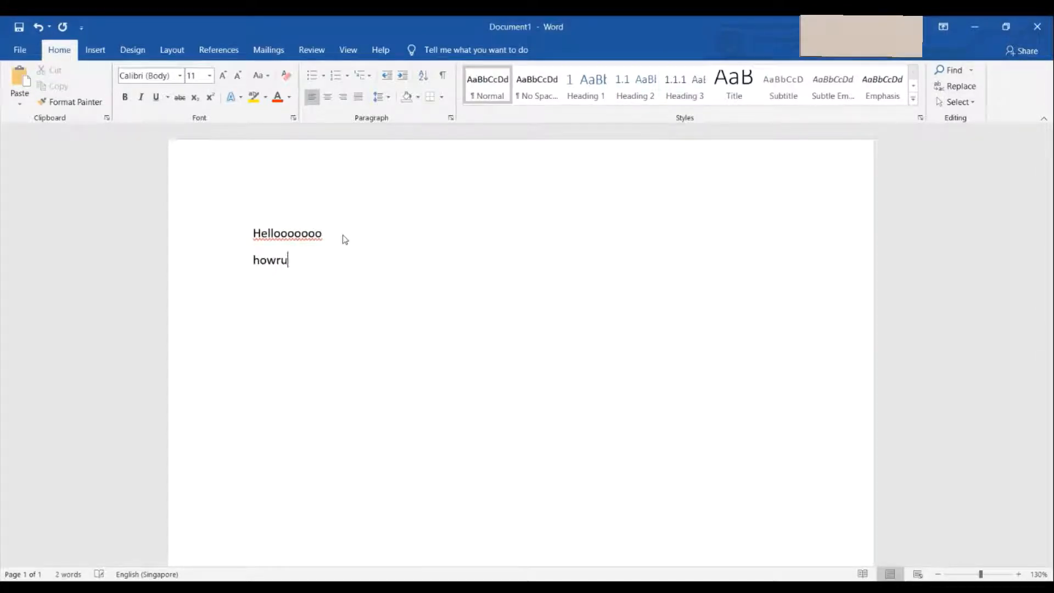
text(today)
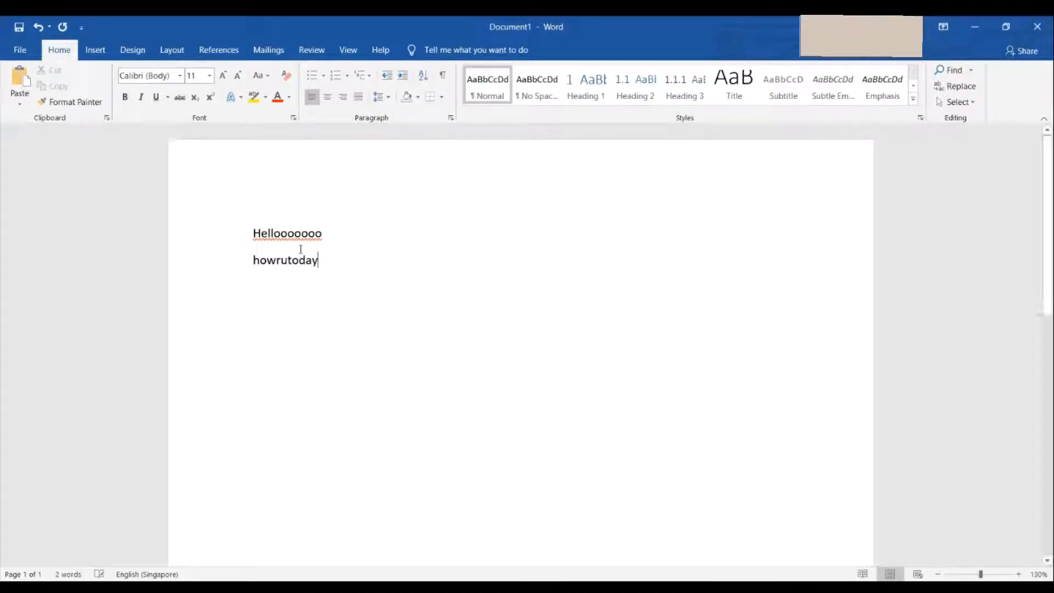
Demonstrate center and right alignment on both lines, leaving them justified.
drag(346, 264, 250, 230)
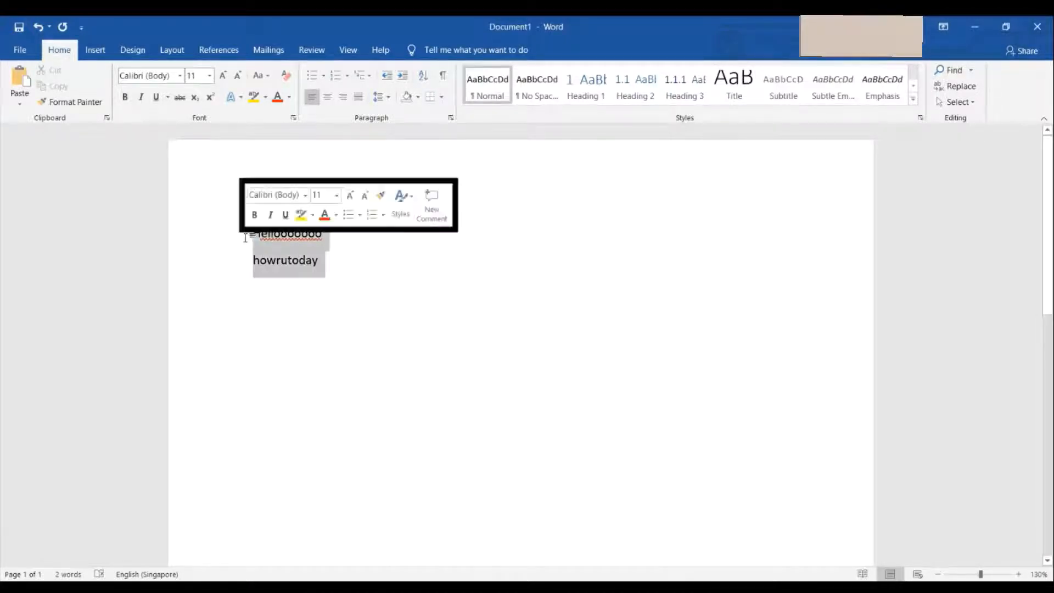
click(327, 99)
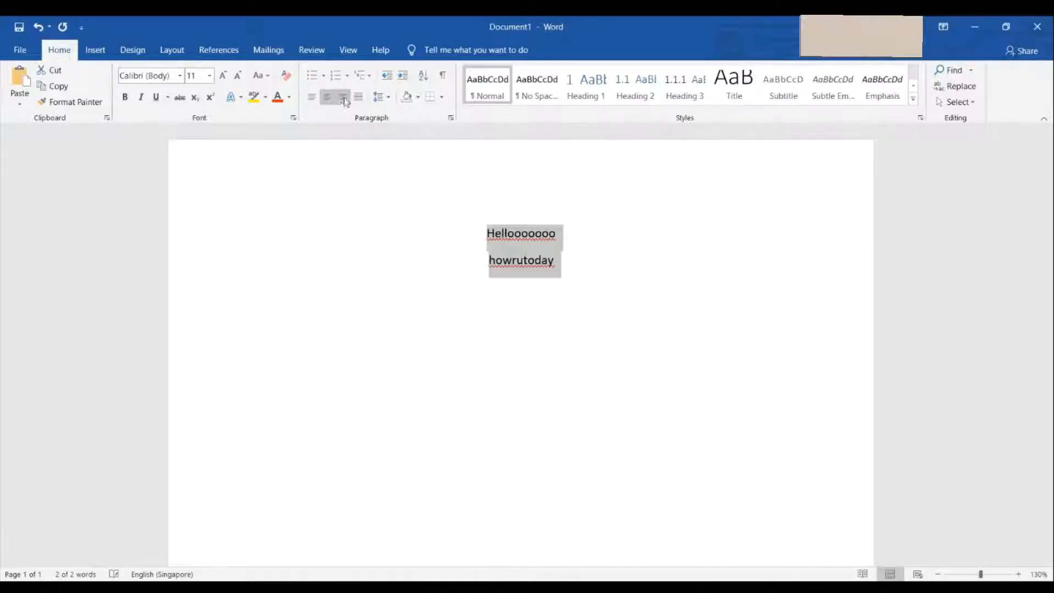
click(343, 99)
click(359, 102)
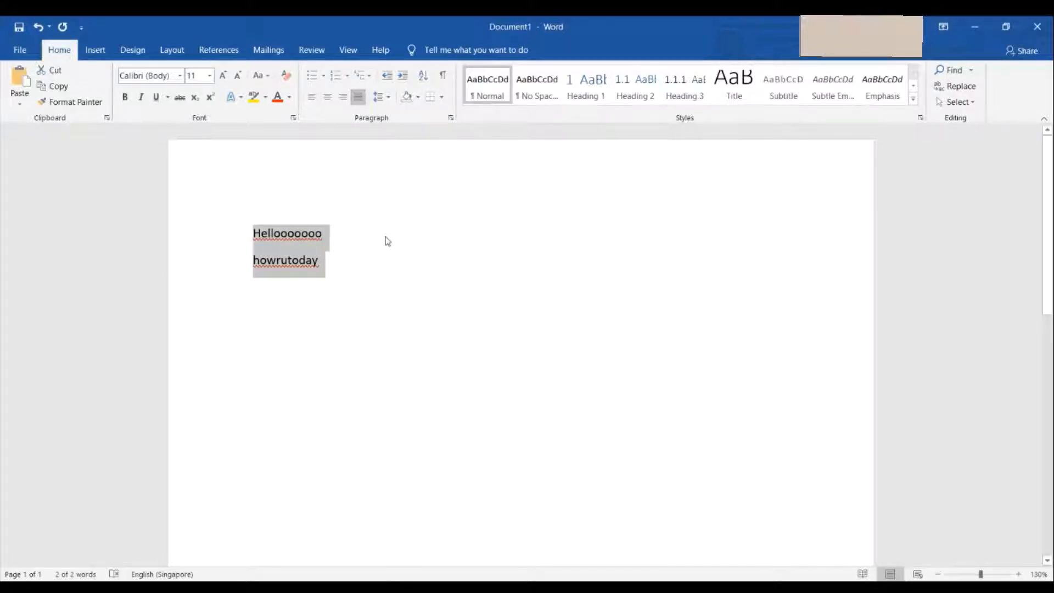
Join the "howrutoday" paragraph onto the end of the first line.
click(350, 254)
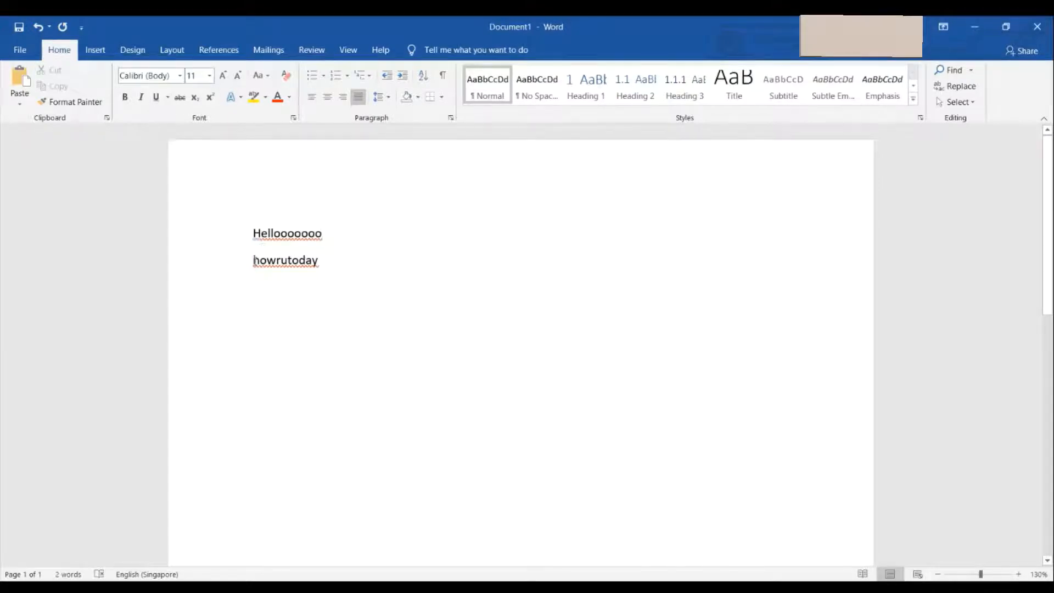
click(253, 260)
key(BackSpace)
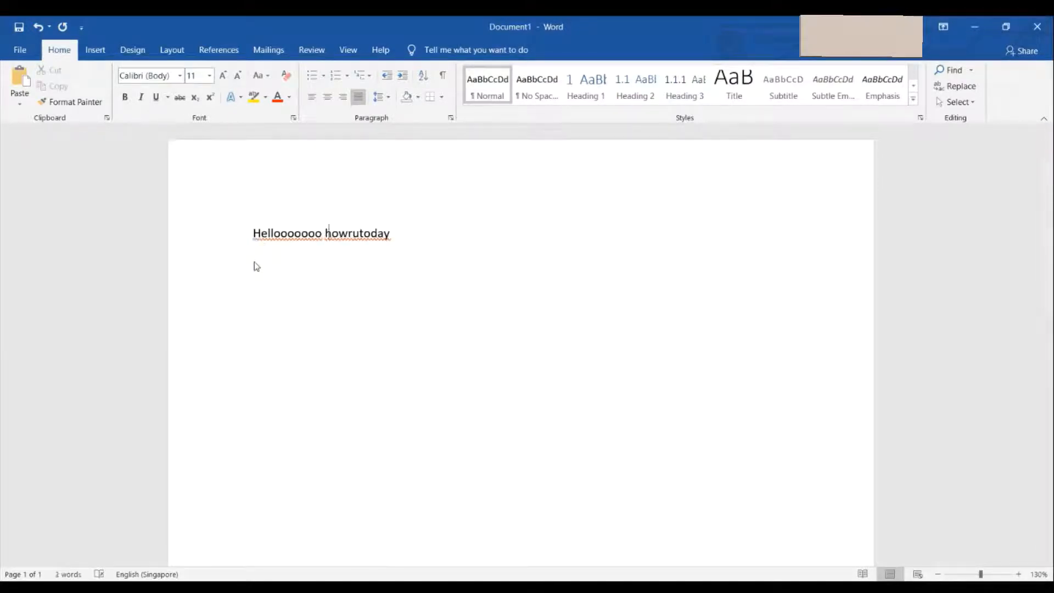
Left-align the line and split "howrutoday" back onto its own paragraph below "Hellooooooo".
key(Right)
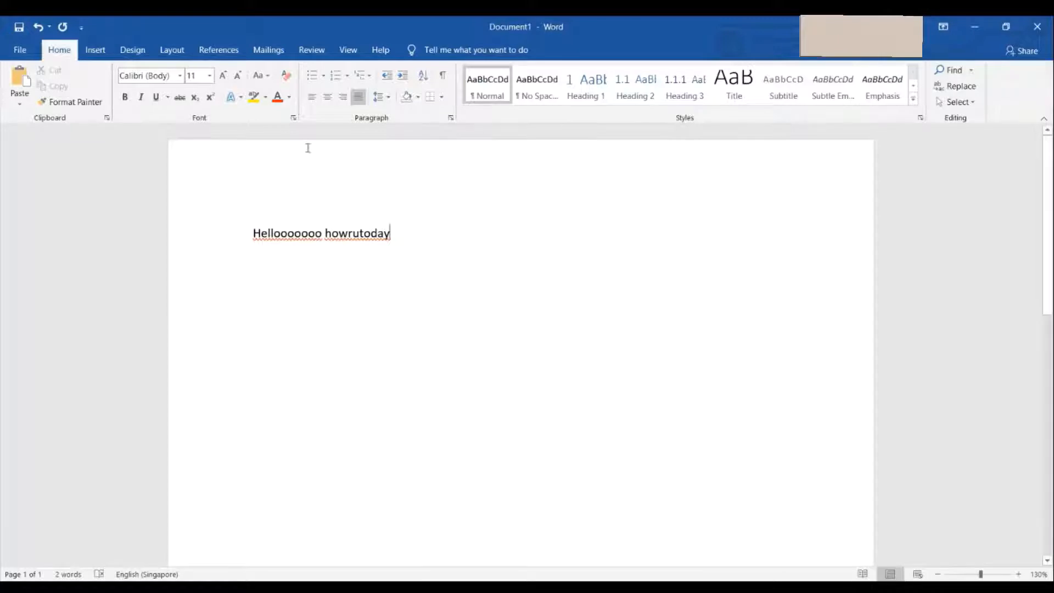
click(312, 96)
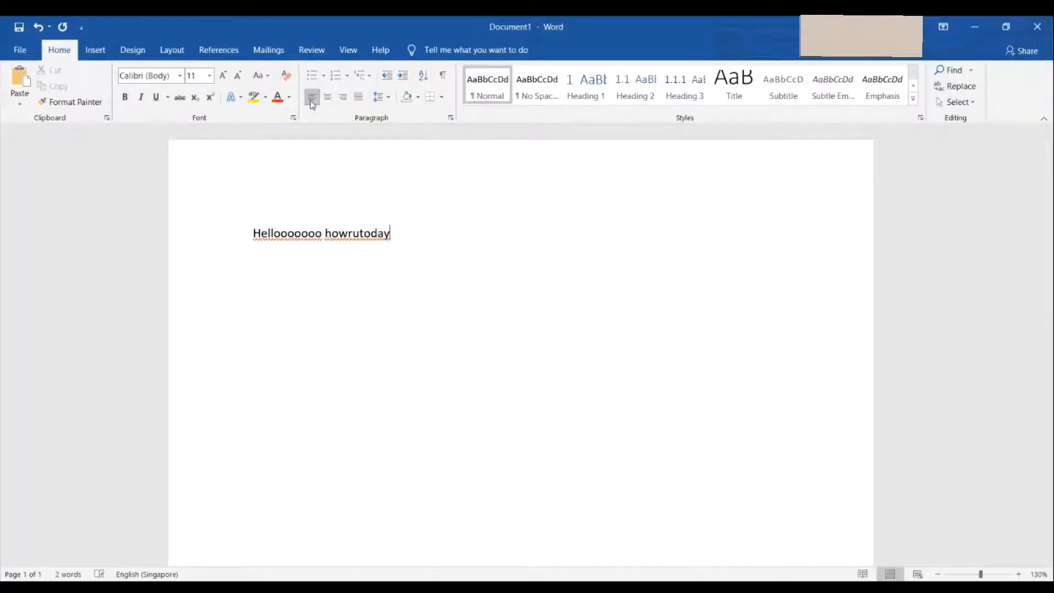
click(325, 233)
key(Return)
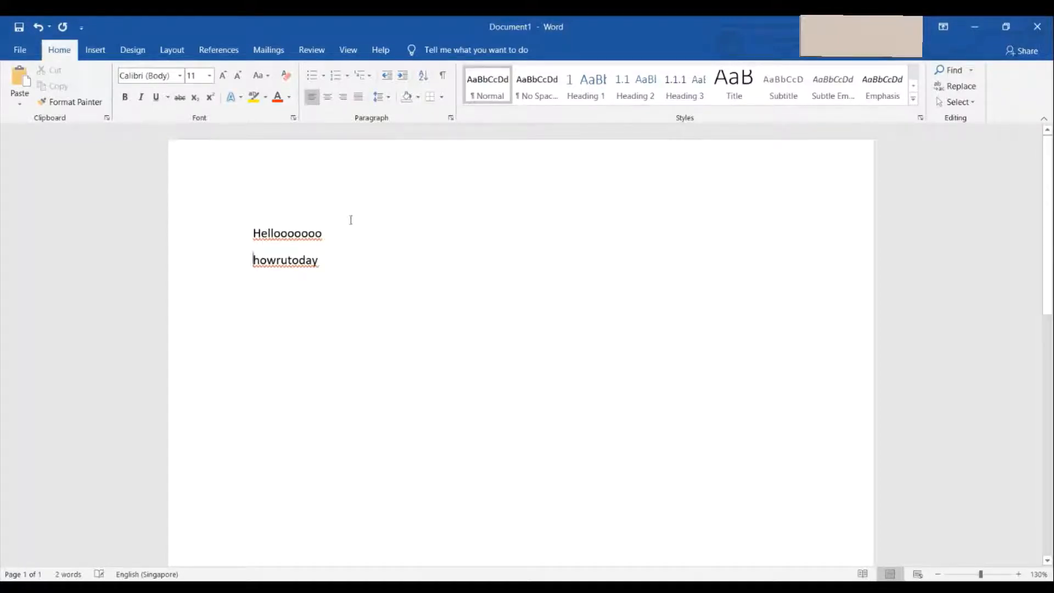
Remove the space after the paragraph for both lines of text.
drag(323, 276, 223, 198)
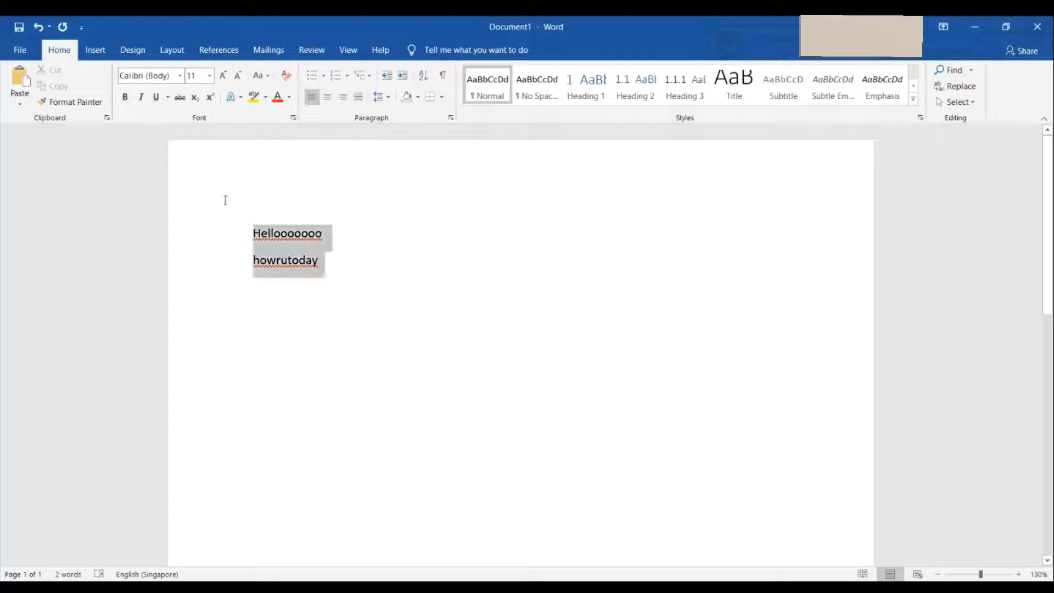
click(378, 100)
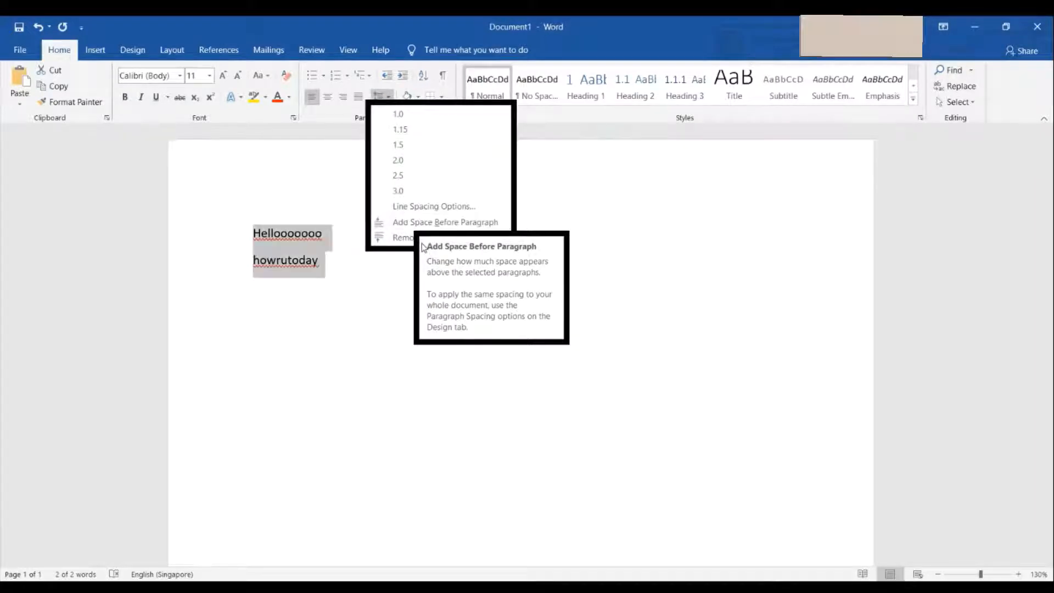
click(388, 238)
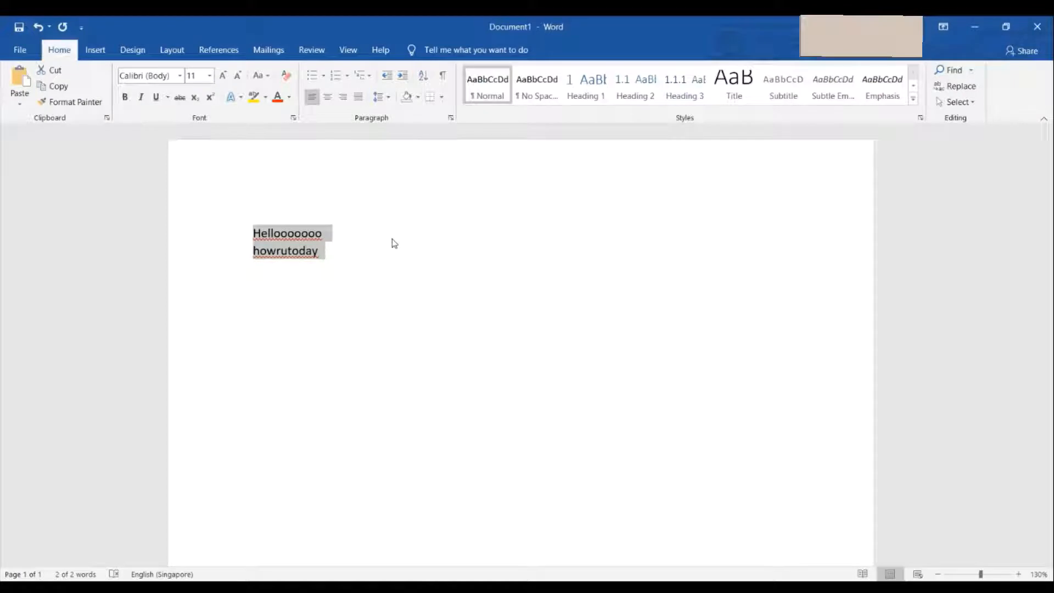
Preview the paragraph shading colors on both lines and look over the border options without applying any.
click(416, 98)
key(Escape)
click(419, 98)
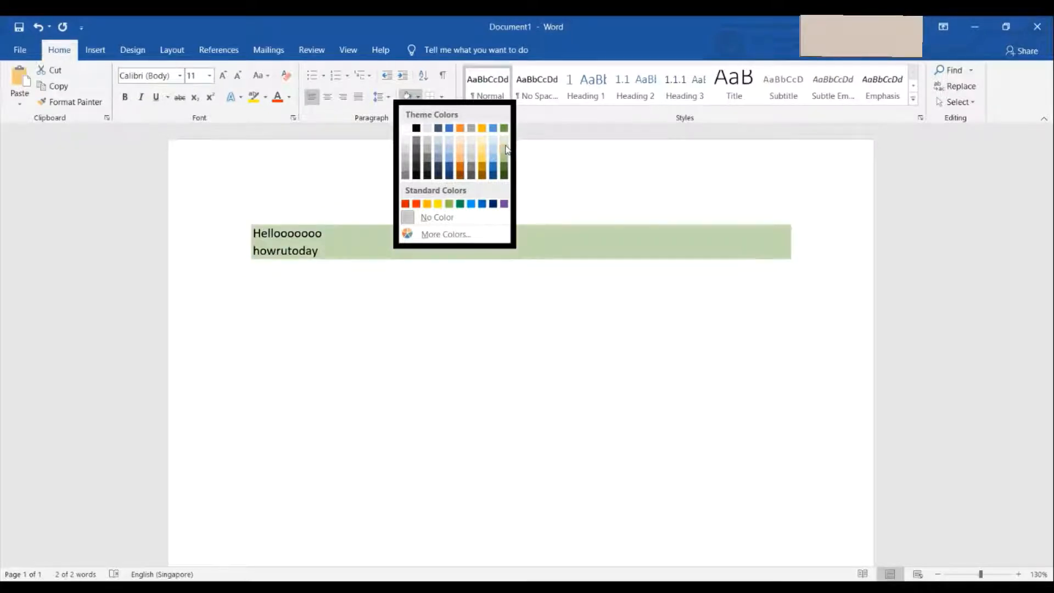
click(437, 382)
click(440, 101)
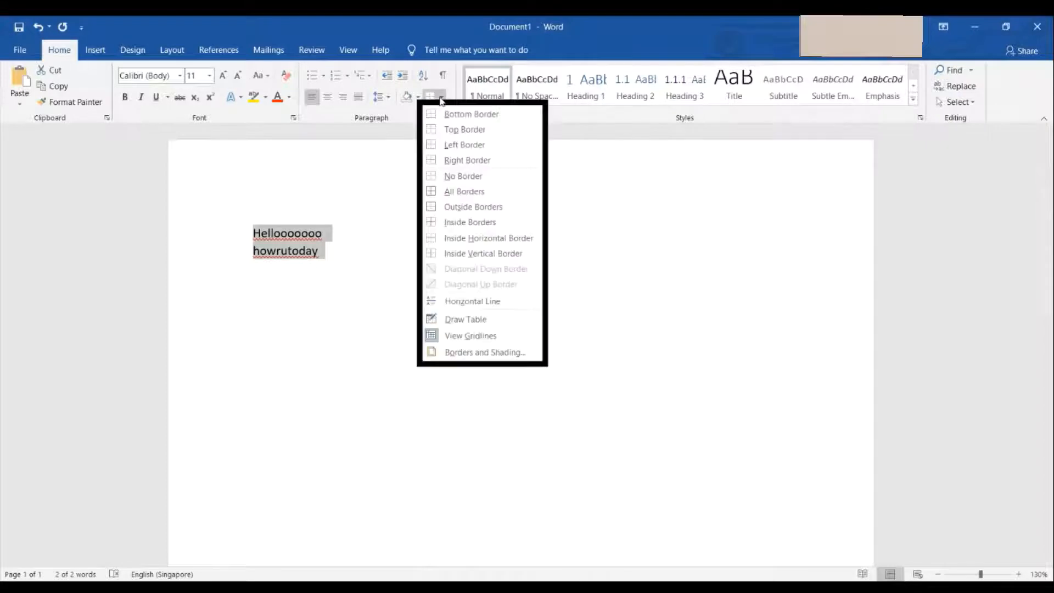
click(441, 101)
click(945, 246)
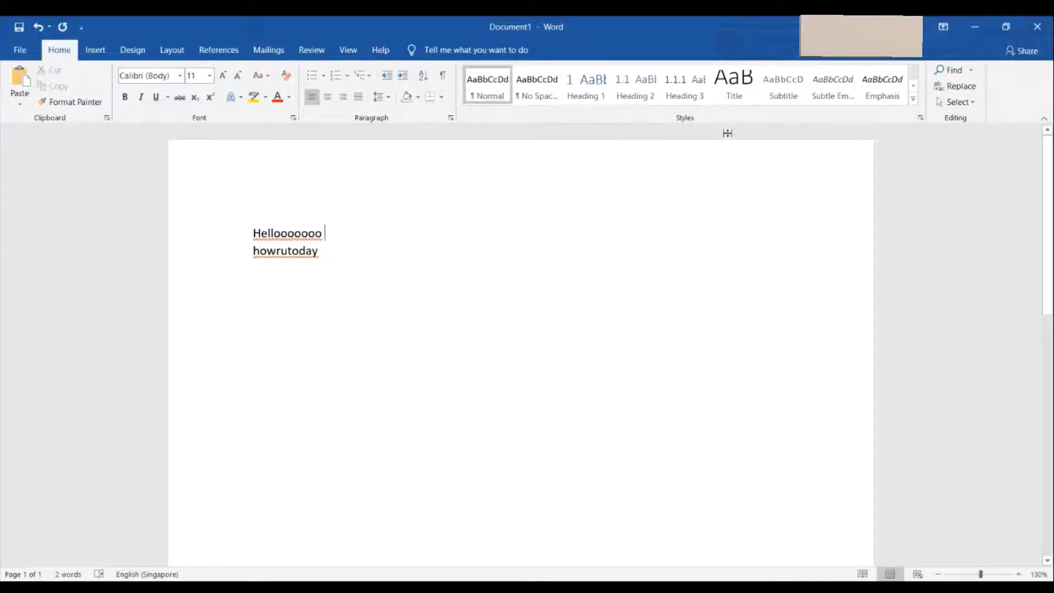
Look over the full styles gallery, the detailed Font settings and the Find options.
click(912, 100)
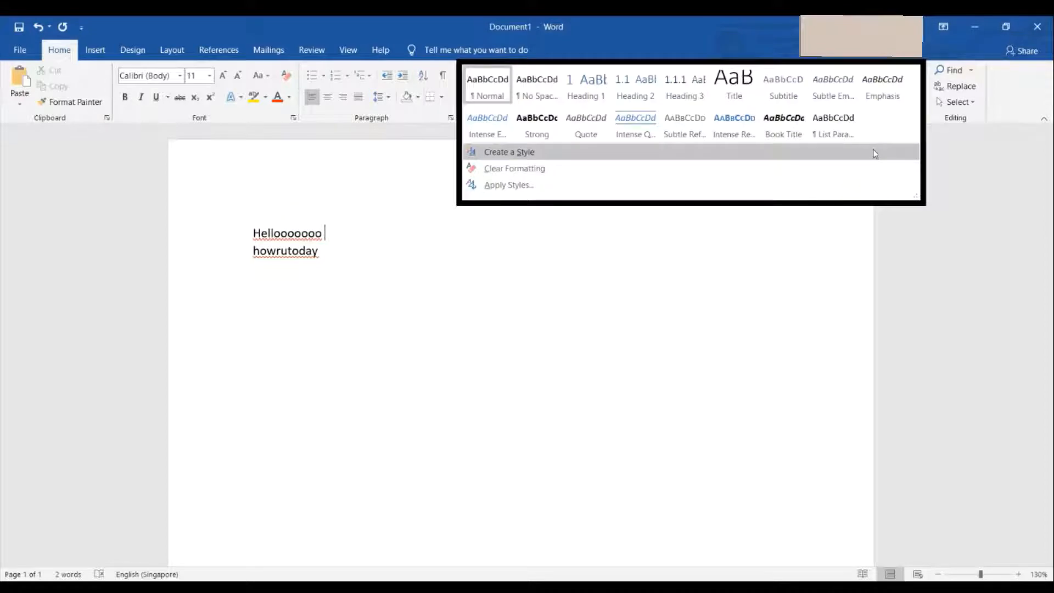
click(974, 227)
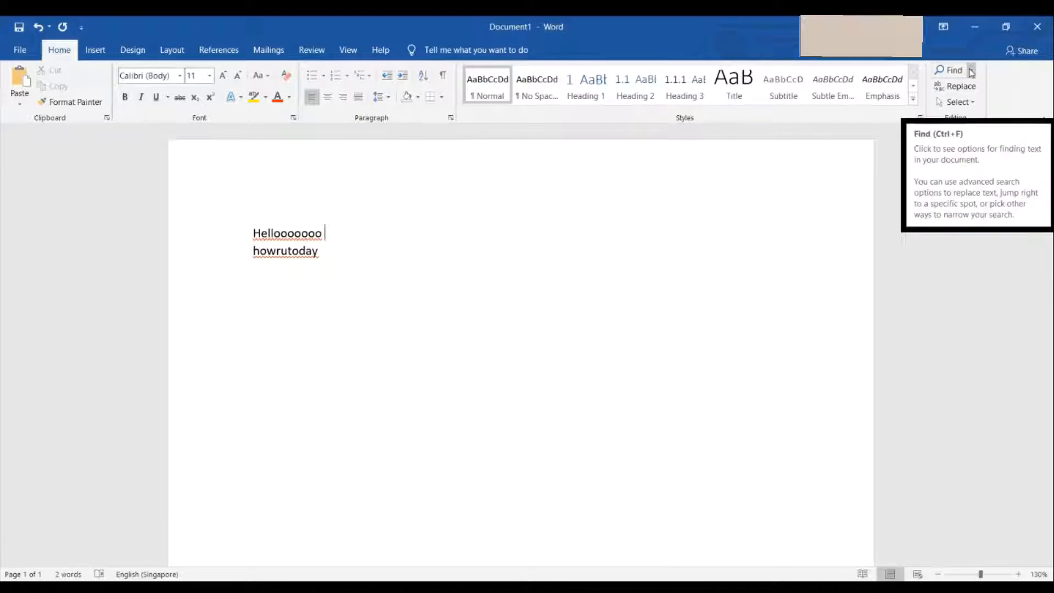
click(293, 118)
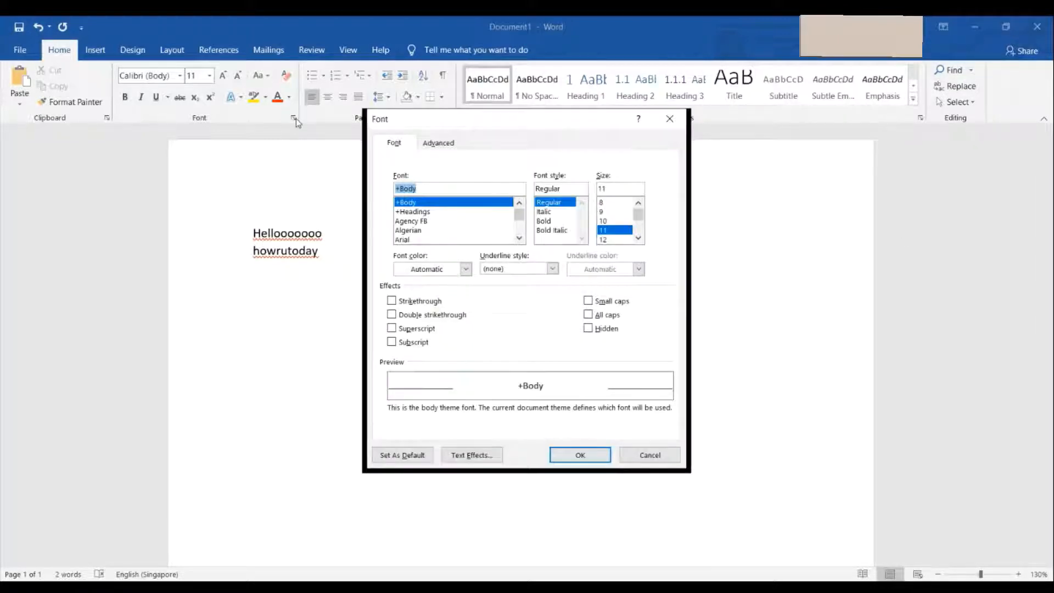
click(664, 457)
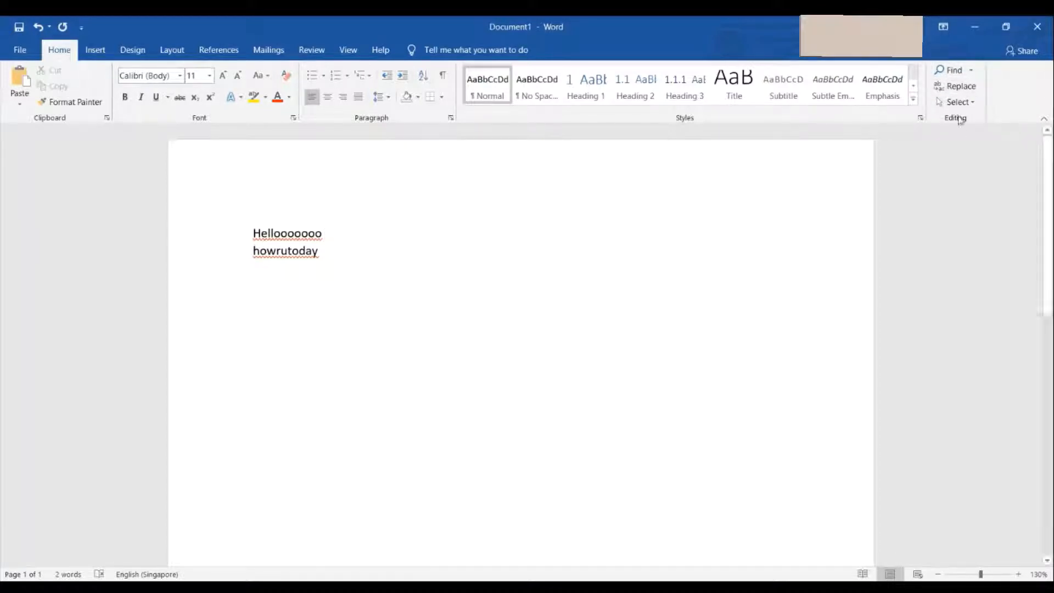
click(970, 70)
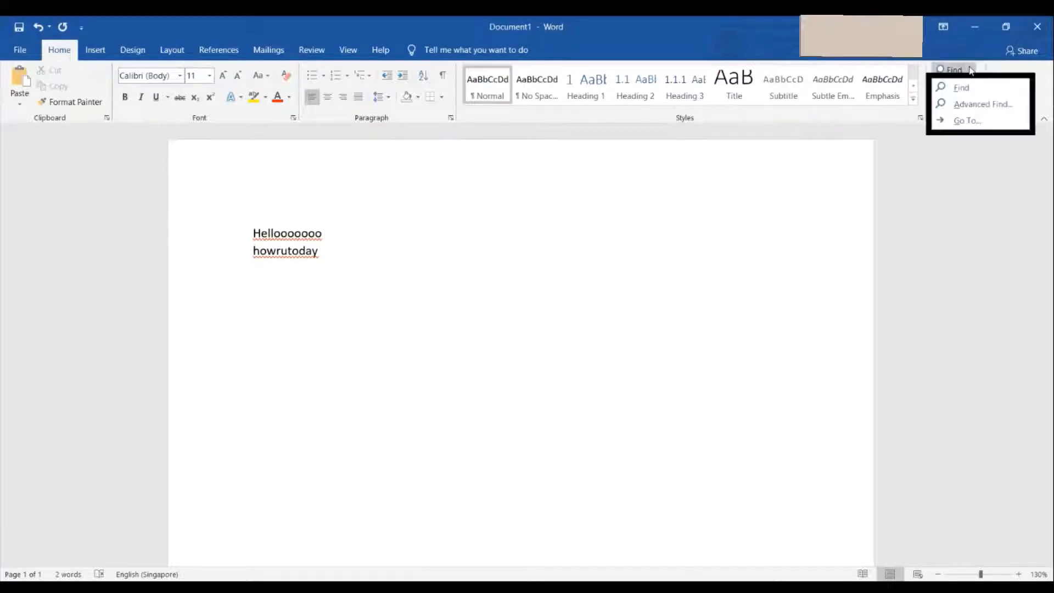
Below "howrutoday", add a paragraph about maths, science, and history lessons, beginning "Hello today I went to the university" and ending "Is this déjà vu?".
click(393, 252)
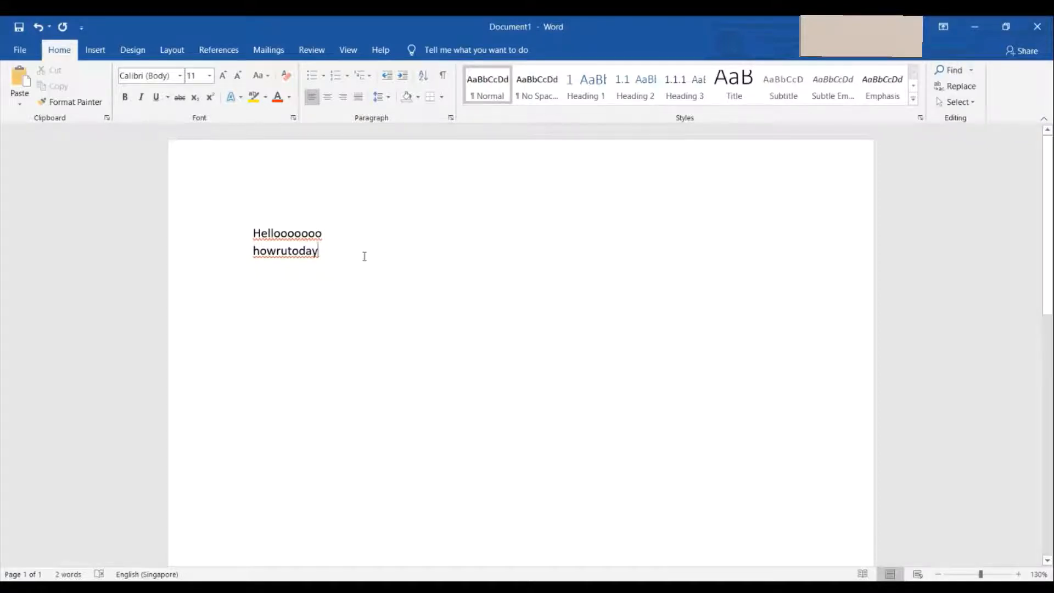
key(Return)
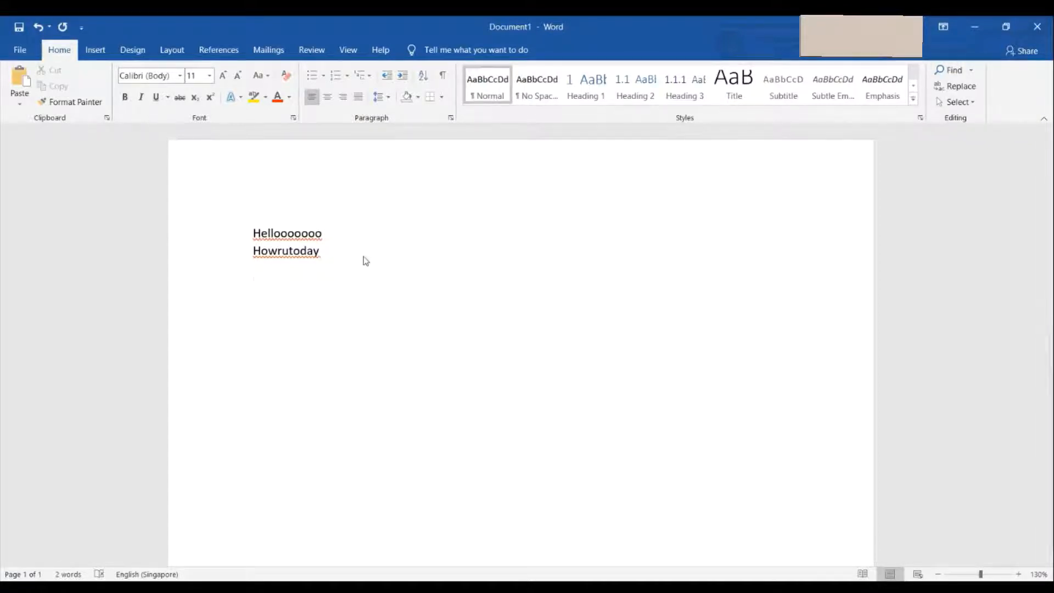
text(hello today)
text(I went to the university and attended some lessons. My lessons included maths, science, and history. I really enjoyed the history lesson because it reminded me of todays happenings. Is this déjà vu)
text(?)
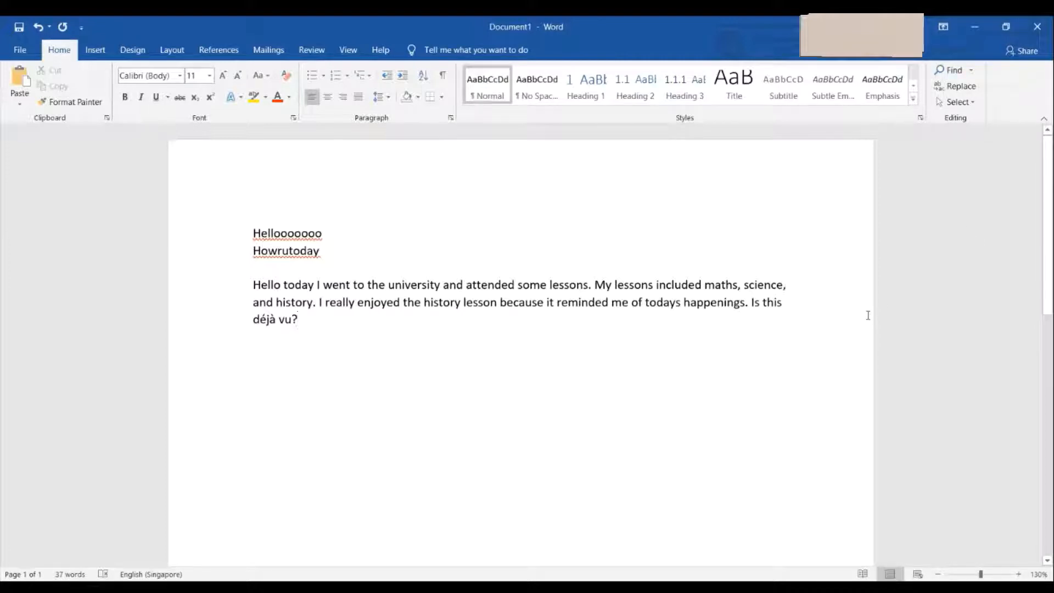
Show the document search pane and view the Find, Replace and Go To options of Advanced Find.
click(969, 71)
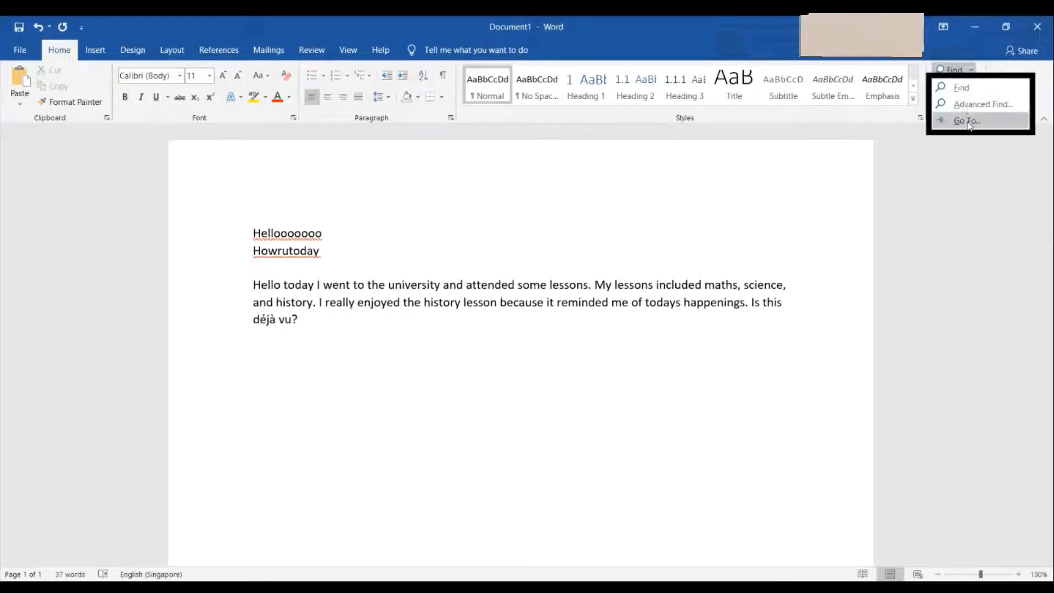
click(971, 88)
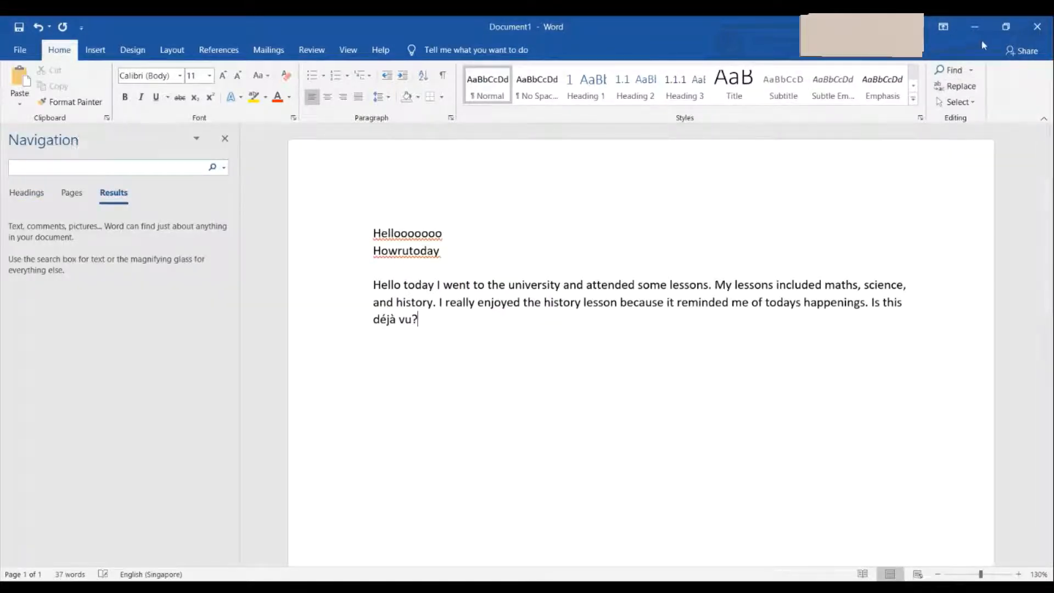
click(974, 70)
click(972, 103)
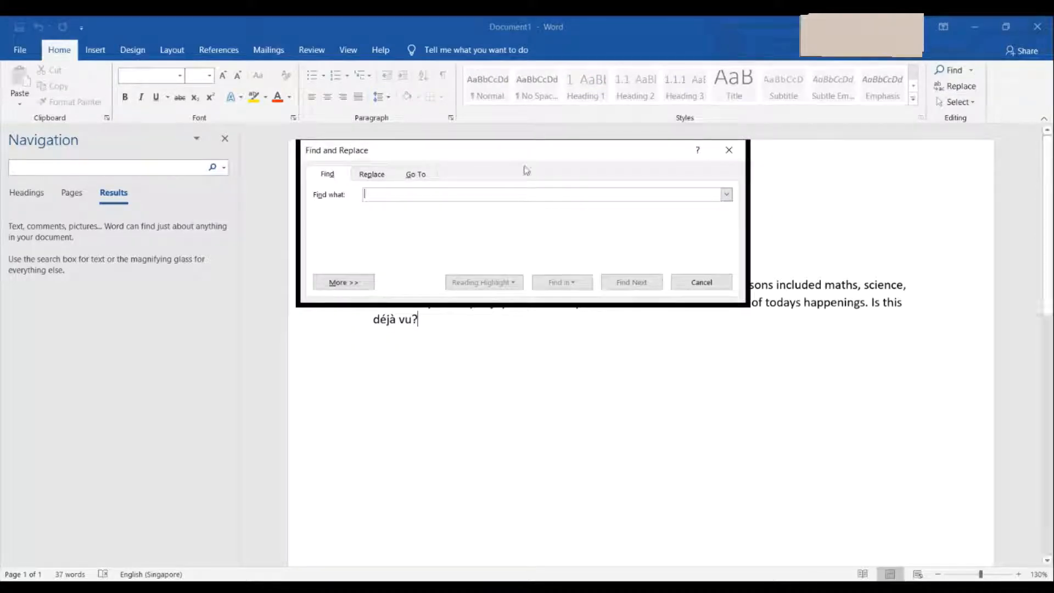
click(368, 173)
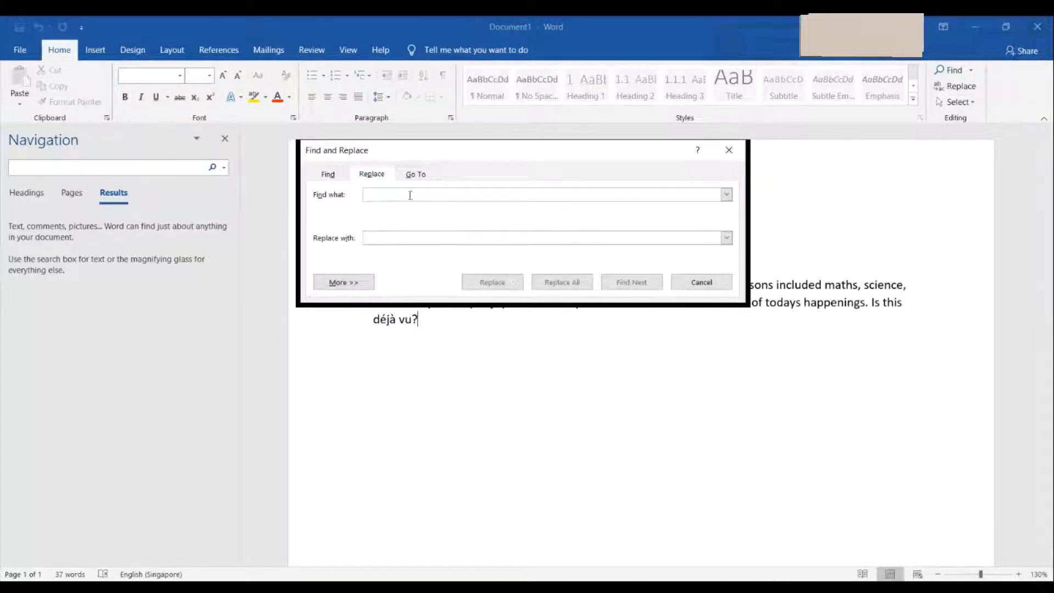
click(409, 175)
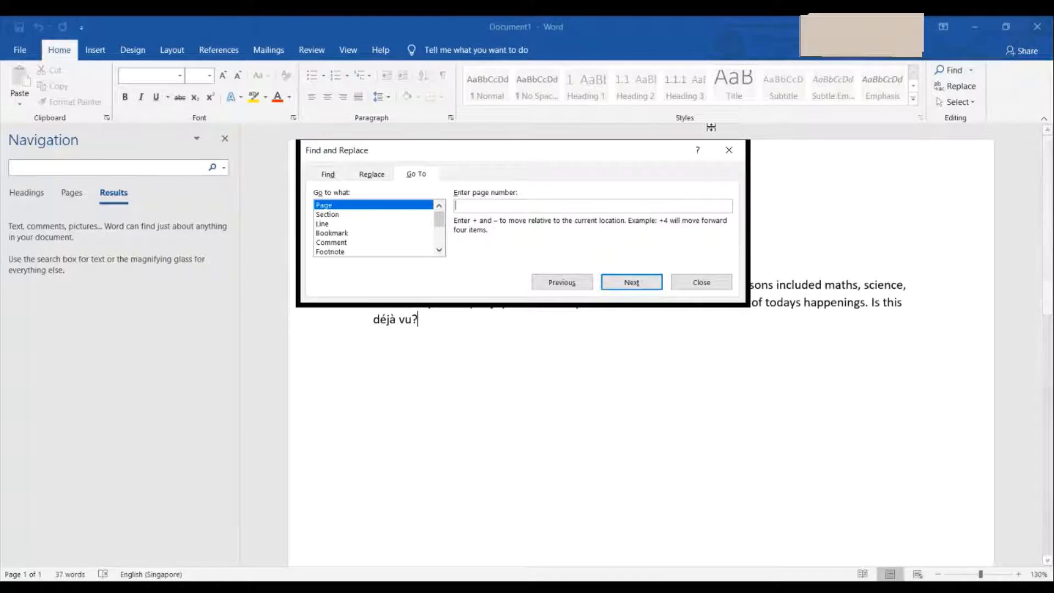
click(730, 150)
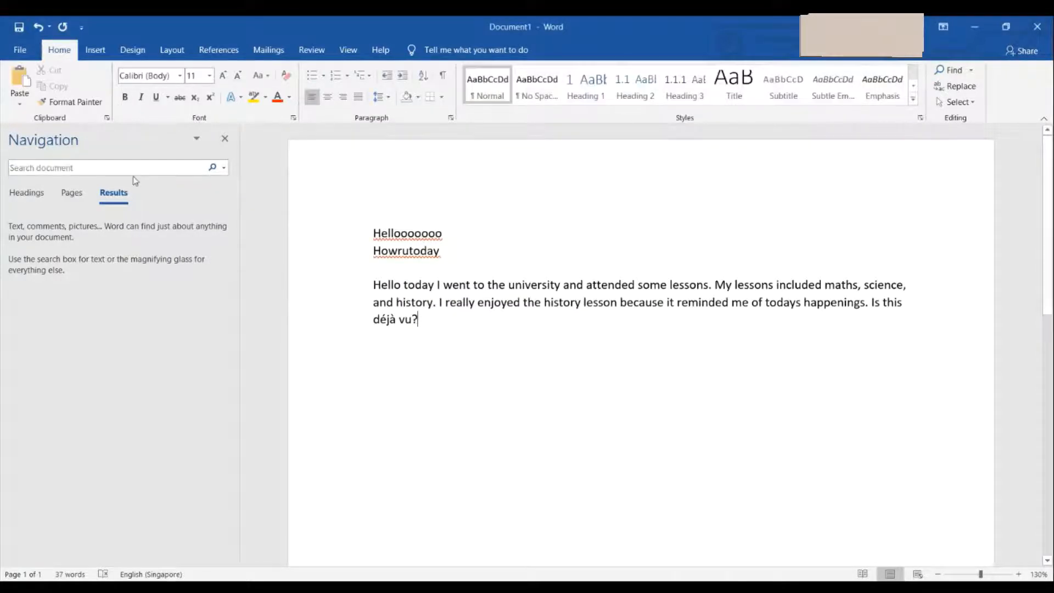
Search the document for the letter "m" and for the word "hello".
click(57, 168)
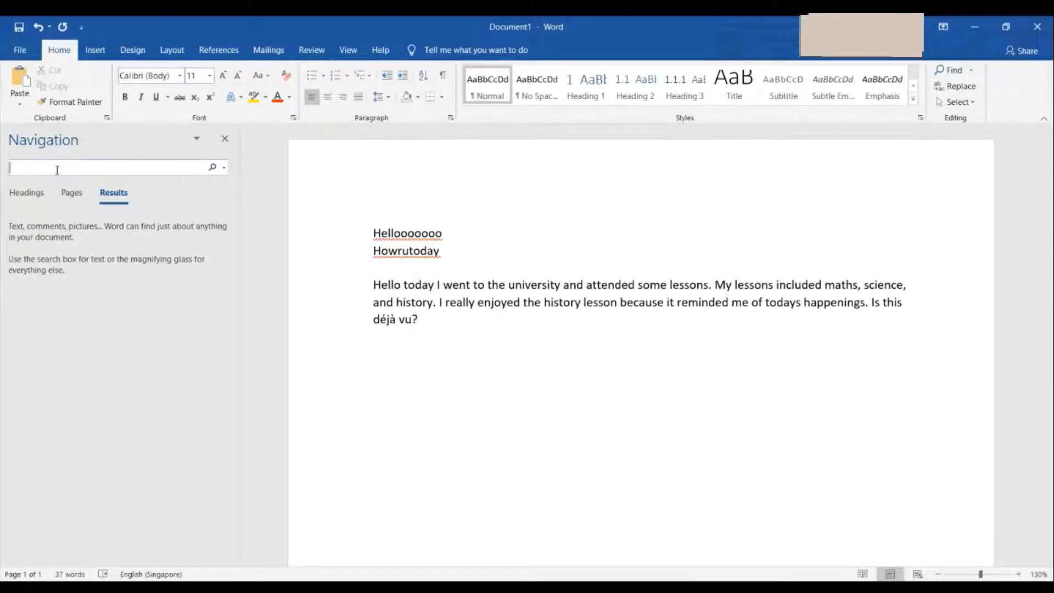
text(m)
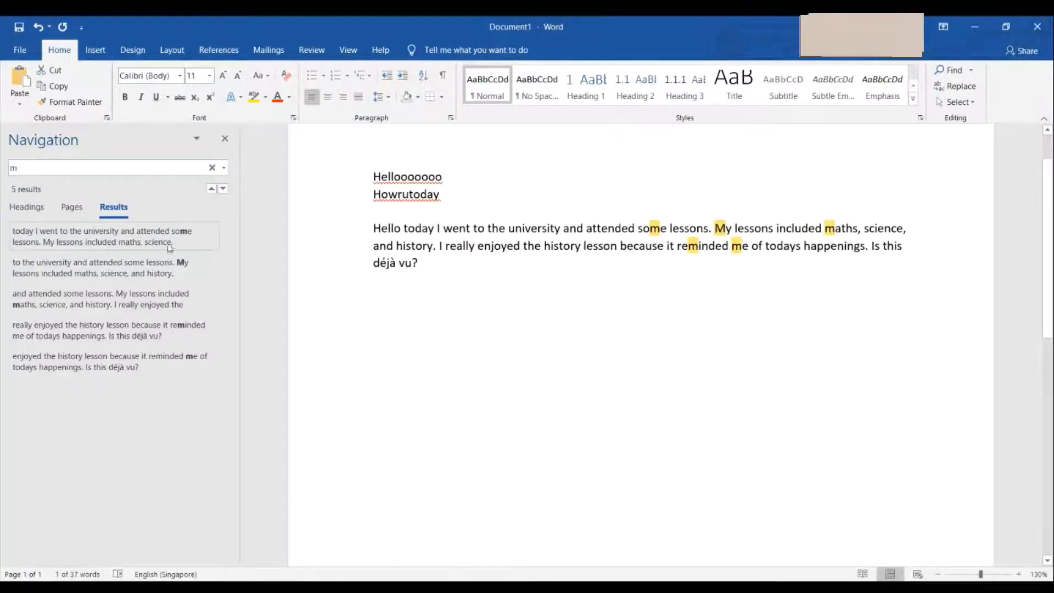
key(BackSpace)
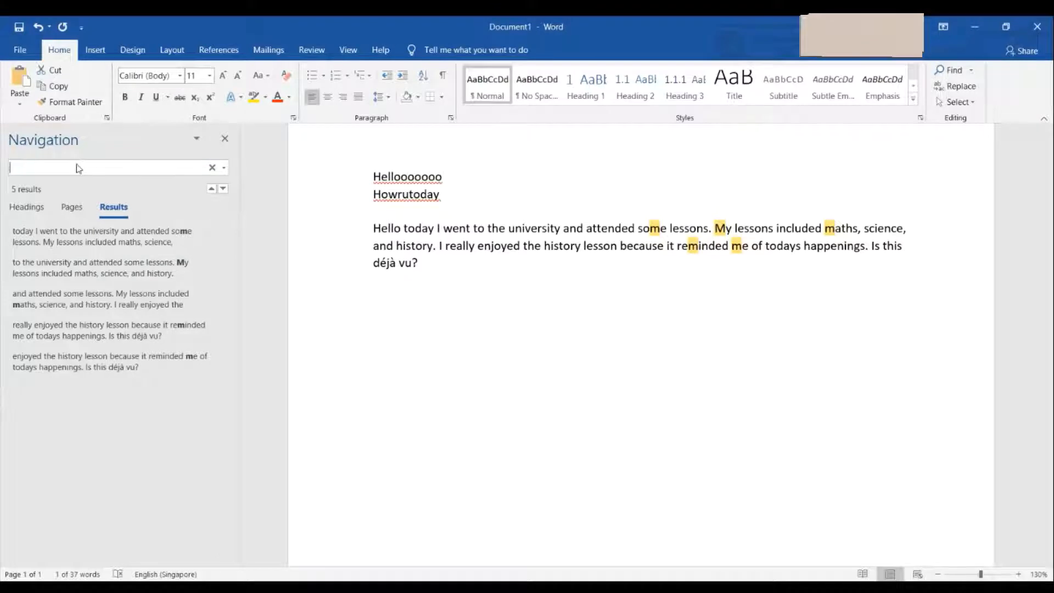
text(hello)
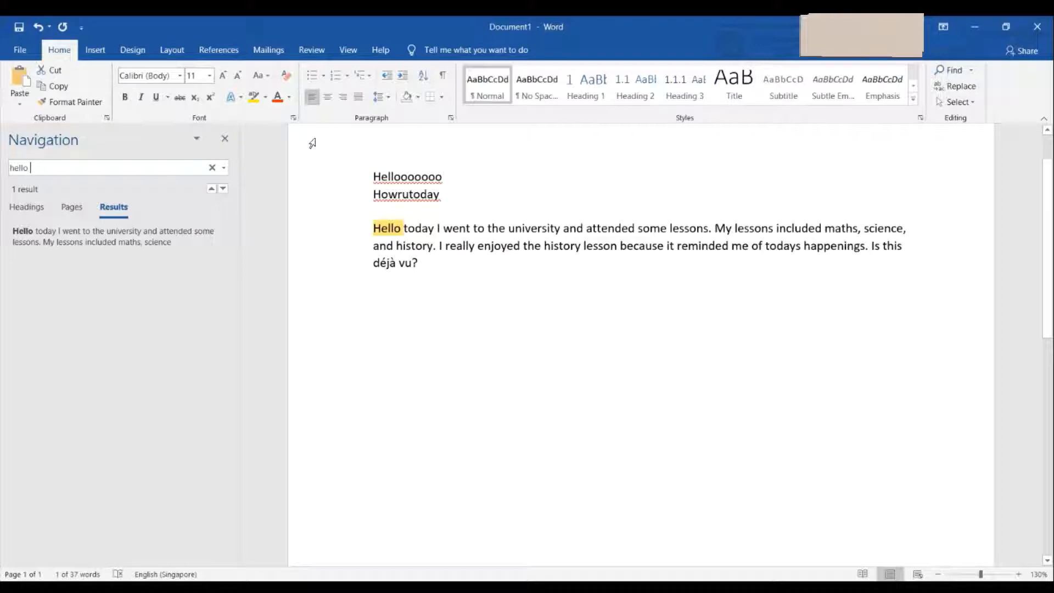
Clear the "hello" search and search the document for "science".
key(BackSpace)
key(BackSpace)
key(BackSpace)
key(BackSpace)
key(BackSpace)
key(BackSpace)
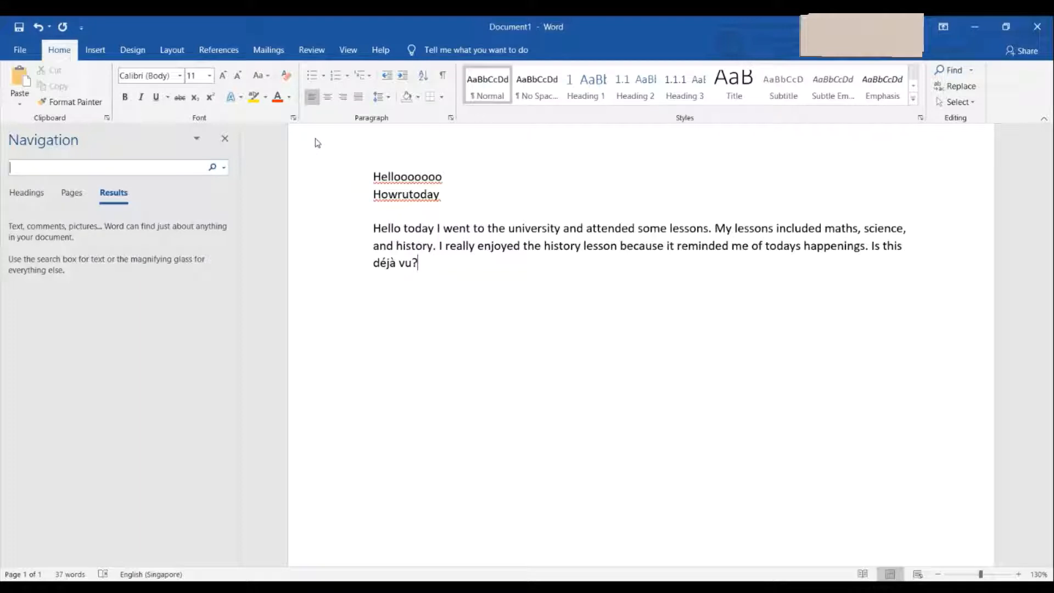
text(science)
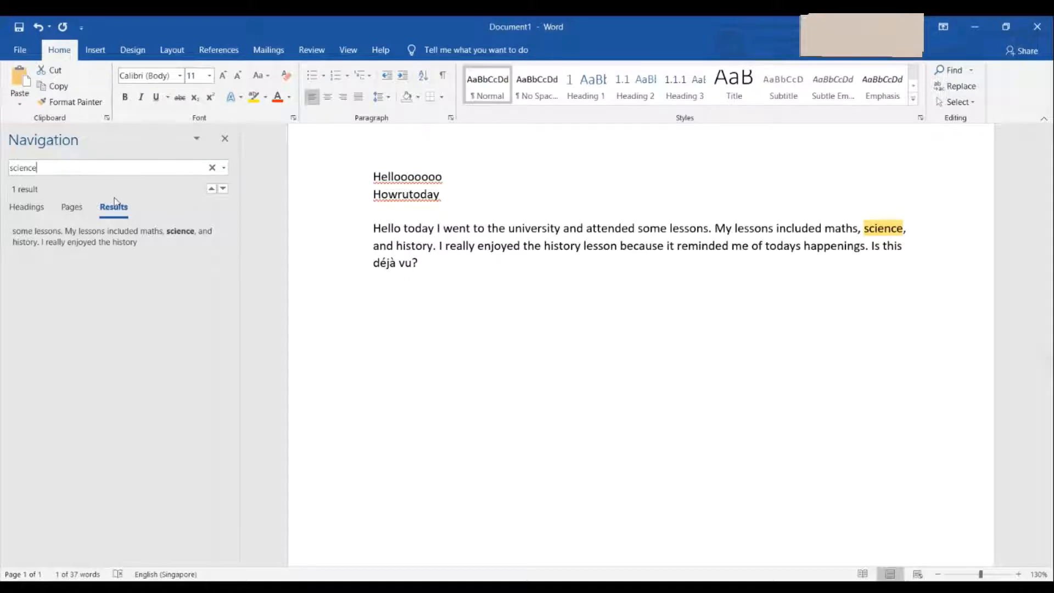
click(971, 71)
key(Escape)
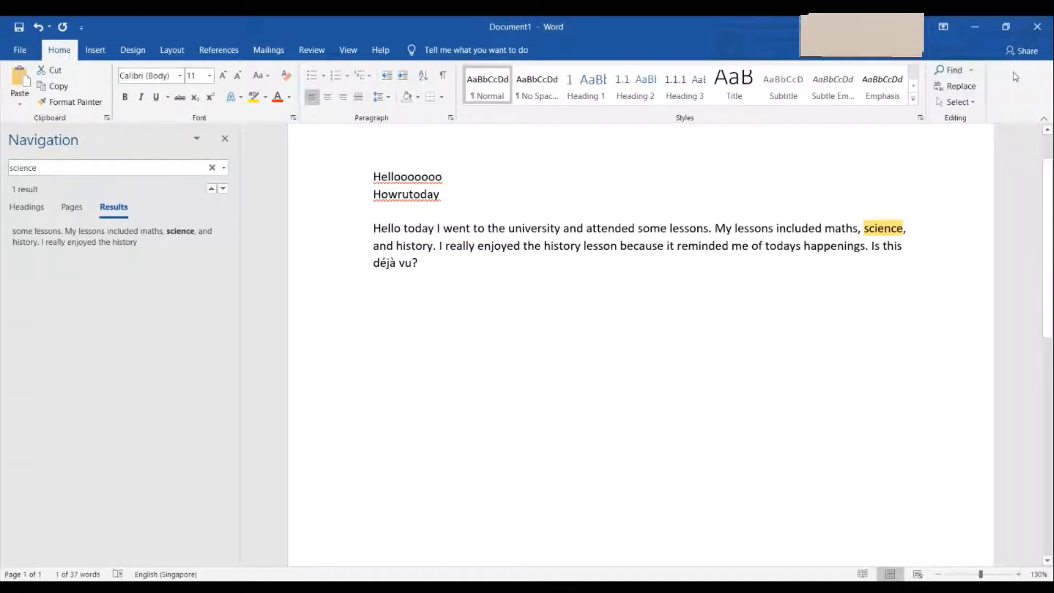
Replace all occurrences of "science" in the document with "geography".
click(963, 88)
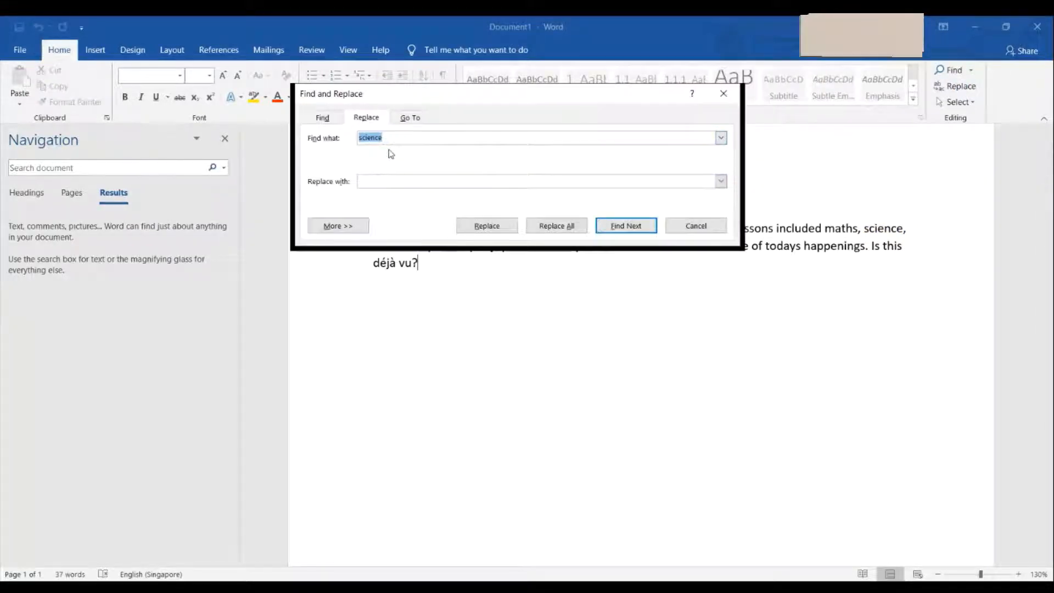
click(396, 185)
text(geography)
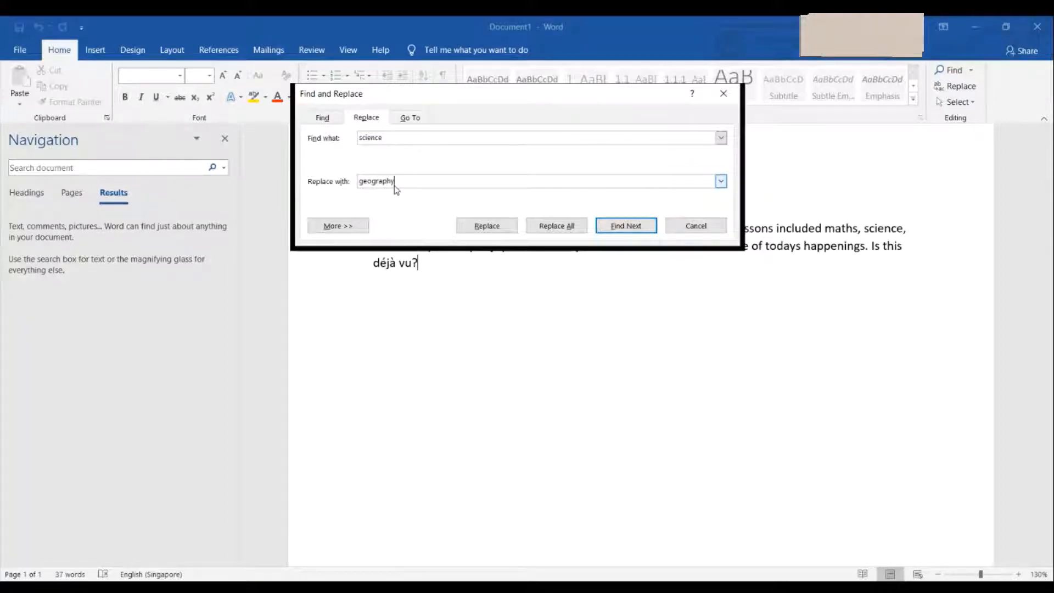
key(Return)
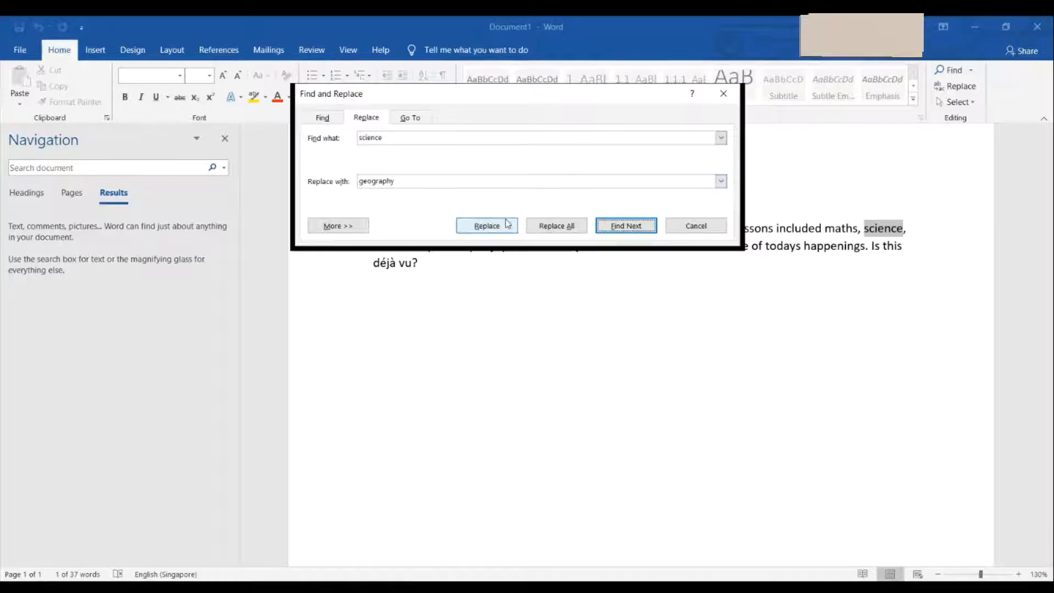
click(565, 230)
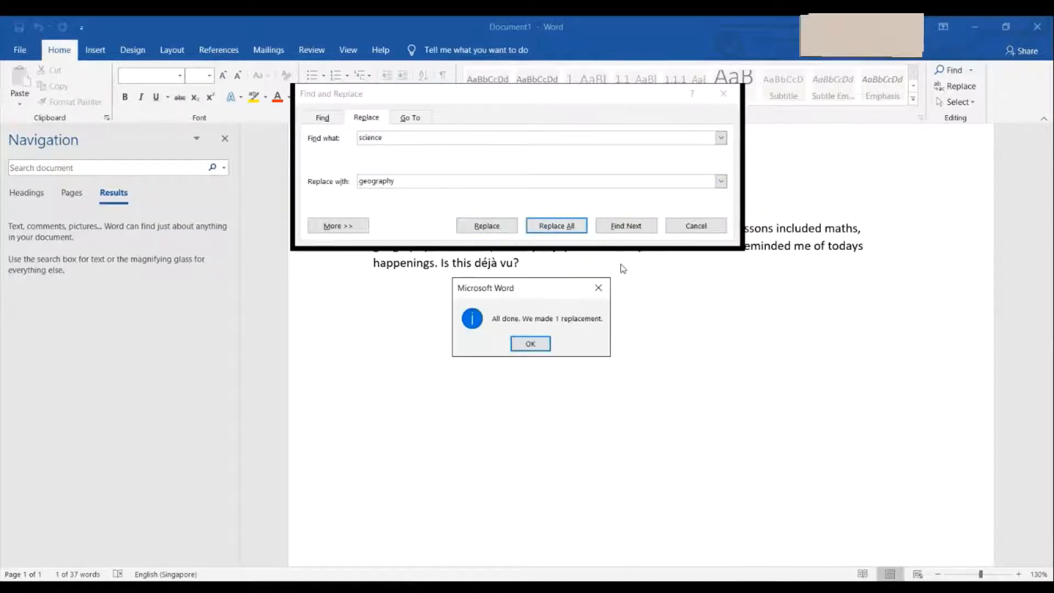
click(530, 343)
click(723, 94)
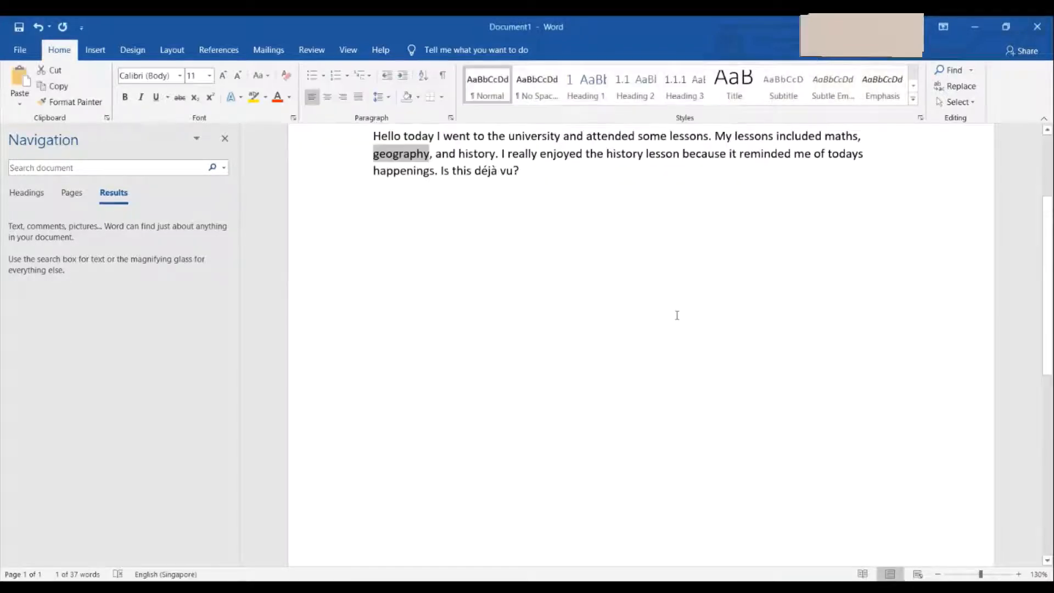
Close the document search pane and view the available Select options for the document.
scroll(675, 313, up, 3)
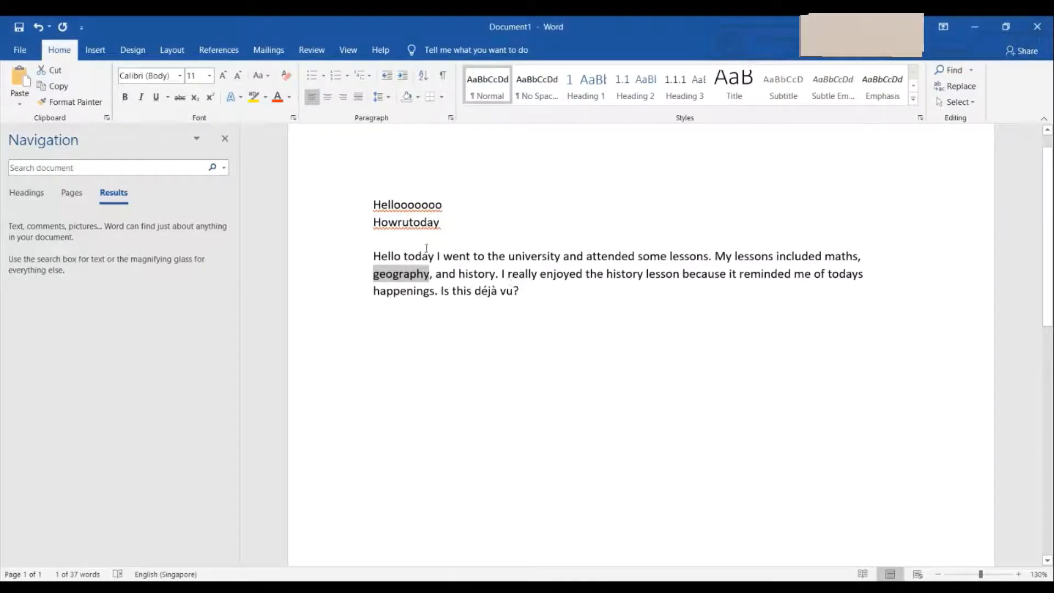
click(501, 308)
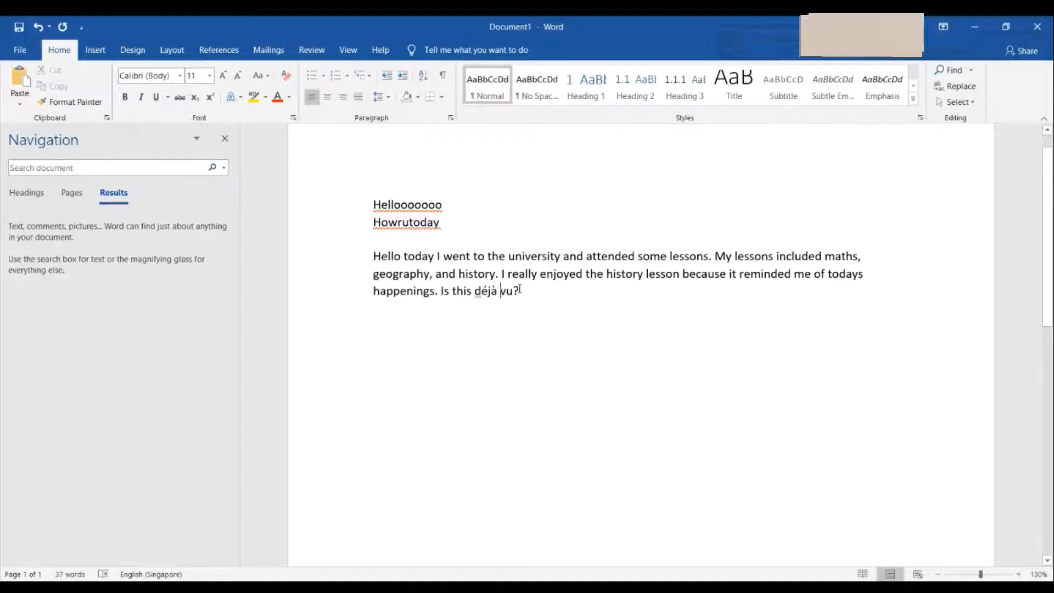
click(224, 139)
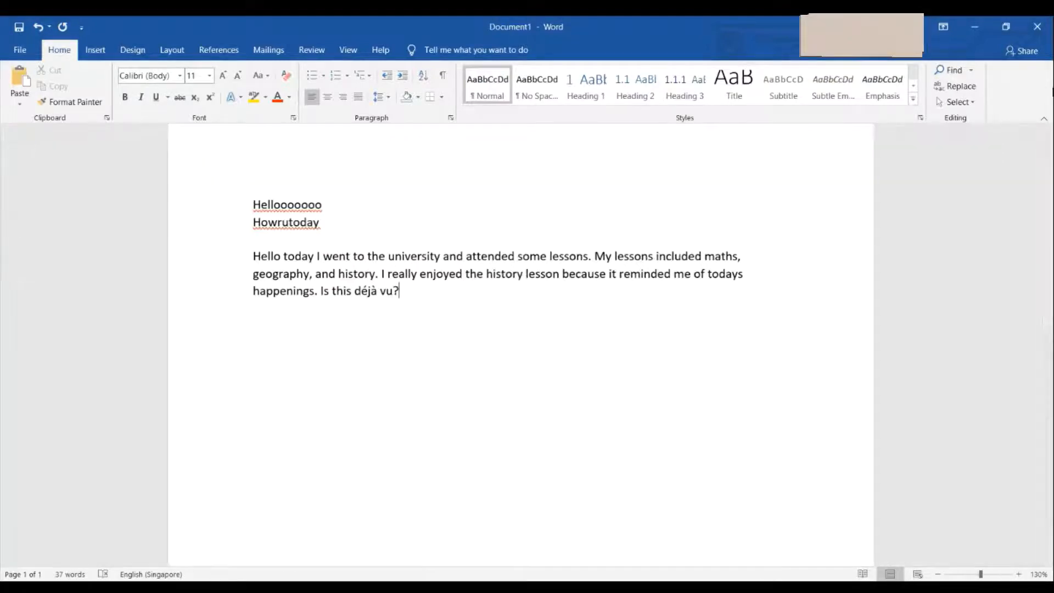
click(972, 102)
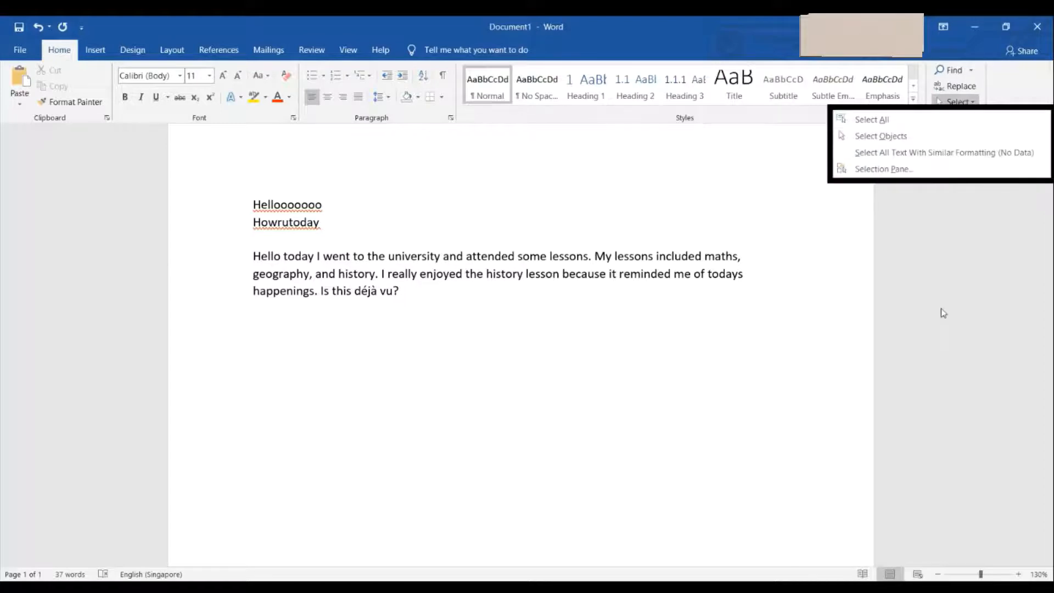
click(941, 322)
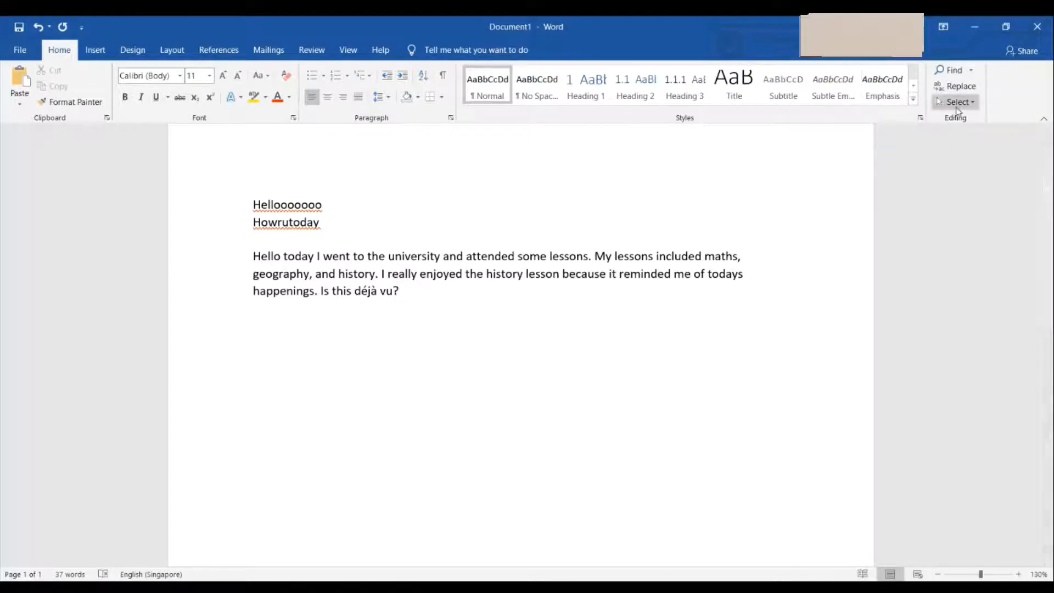
Place the cursor on the line below the paragraph and browse the built-in cover page designs.
click(106, 48)
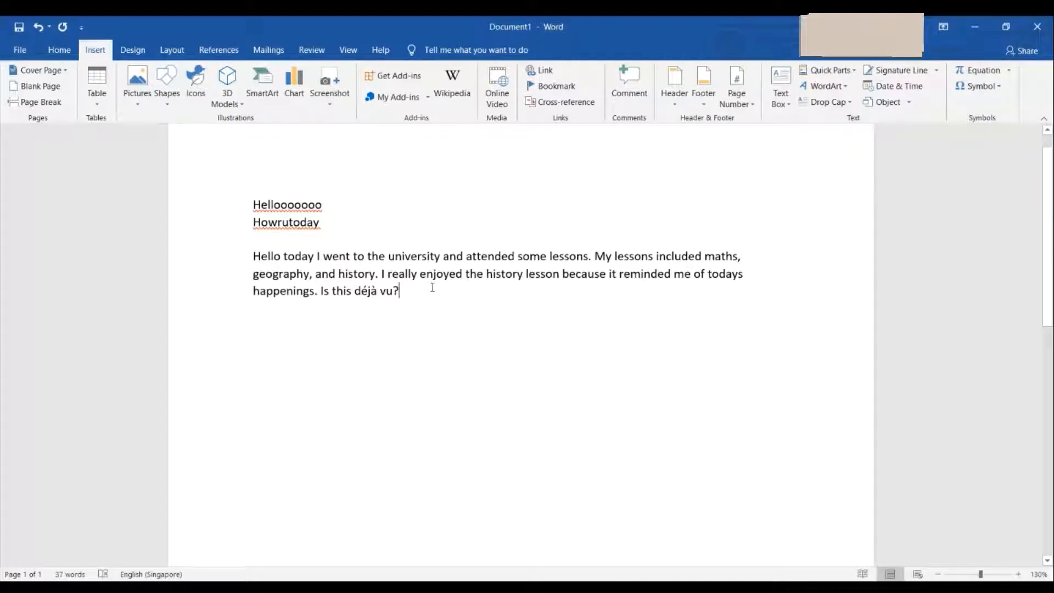
key(Down)
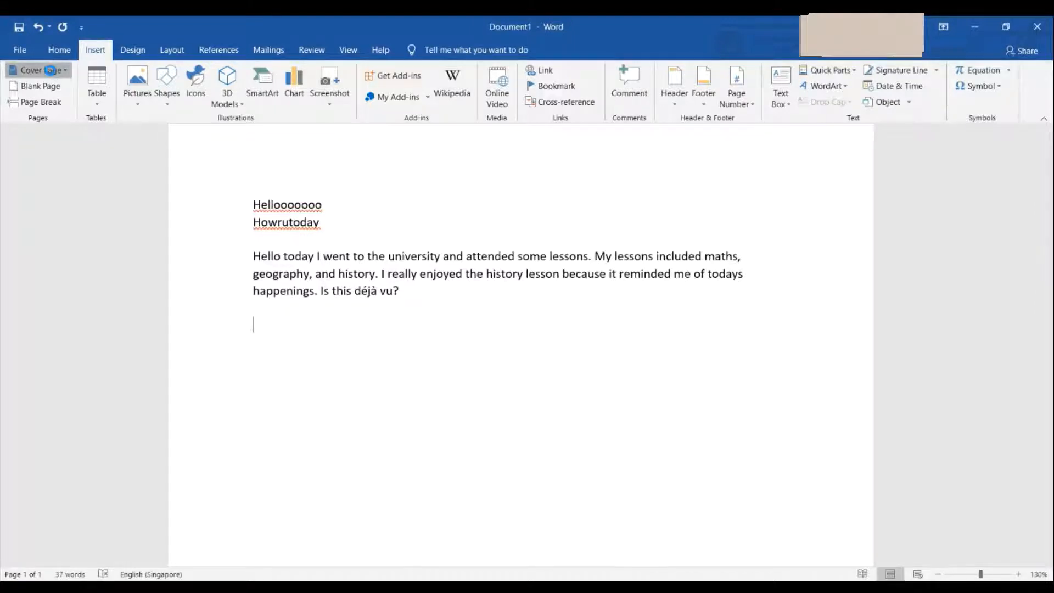
click(51, 70)
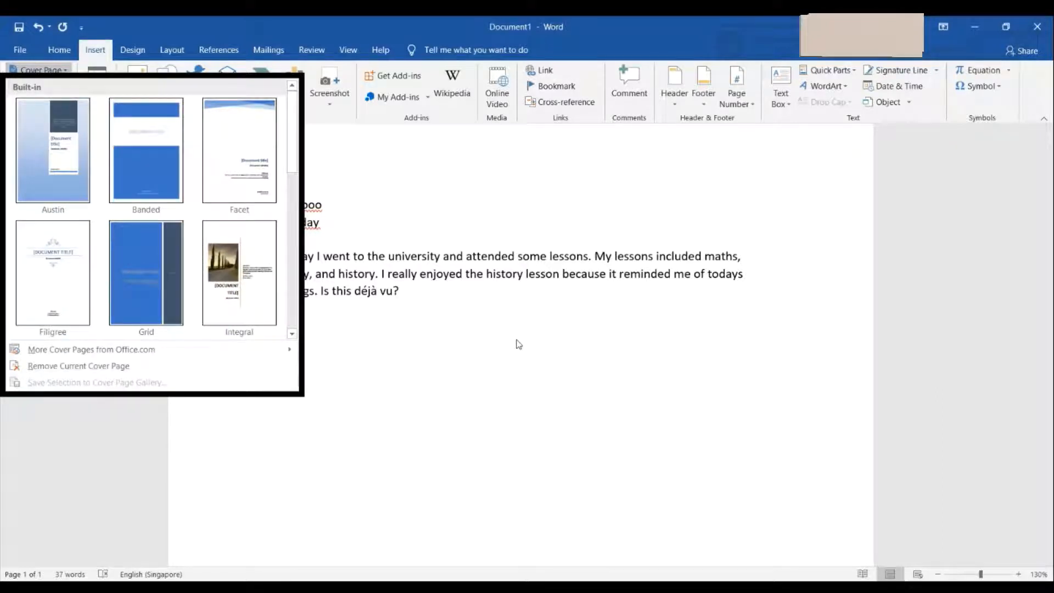
scroll(197, 296, down, 4)
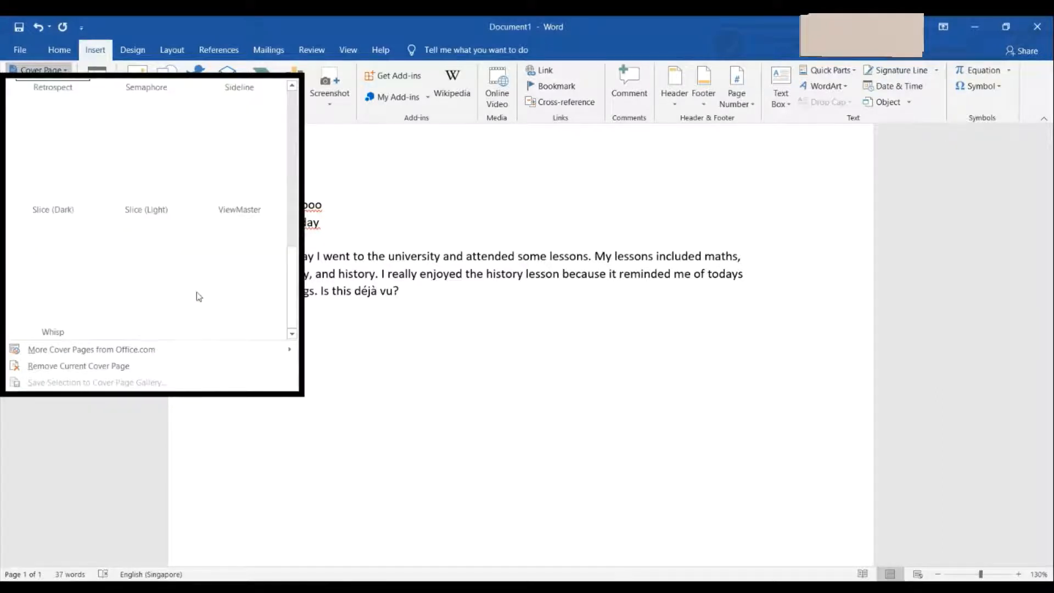
click(356, 391)
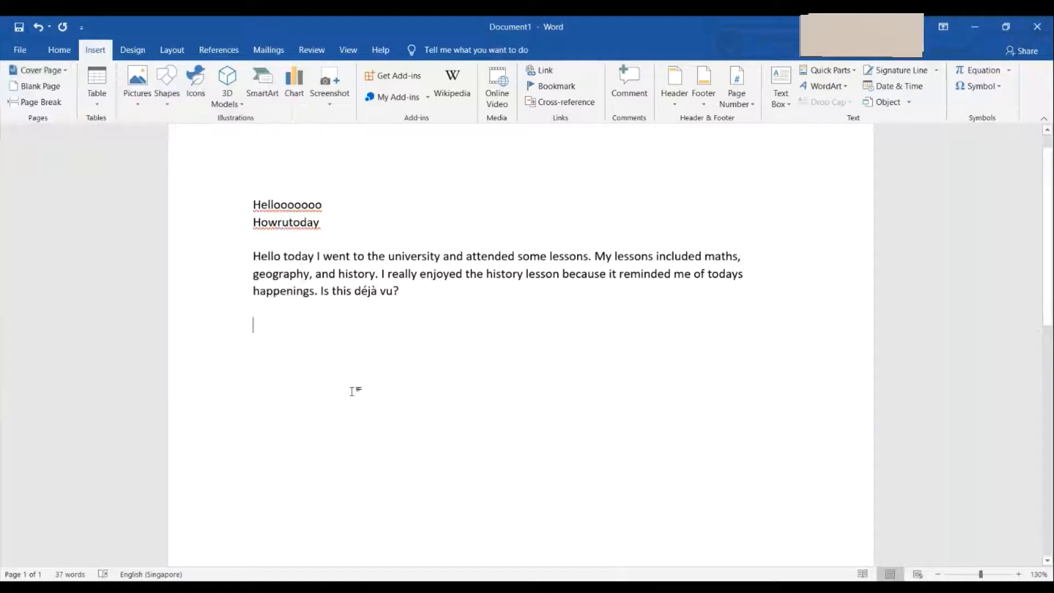
Insert a blank page below the paragraph and look through the document's pages.
click(48, 87)
scroll(338, 389, down, 9)
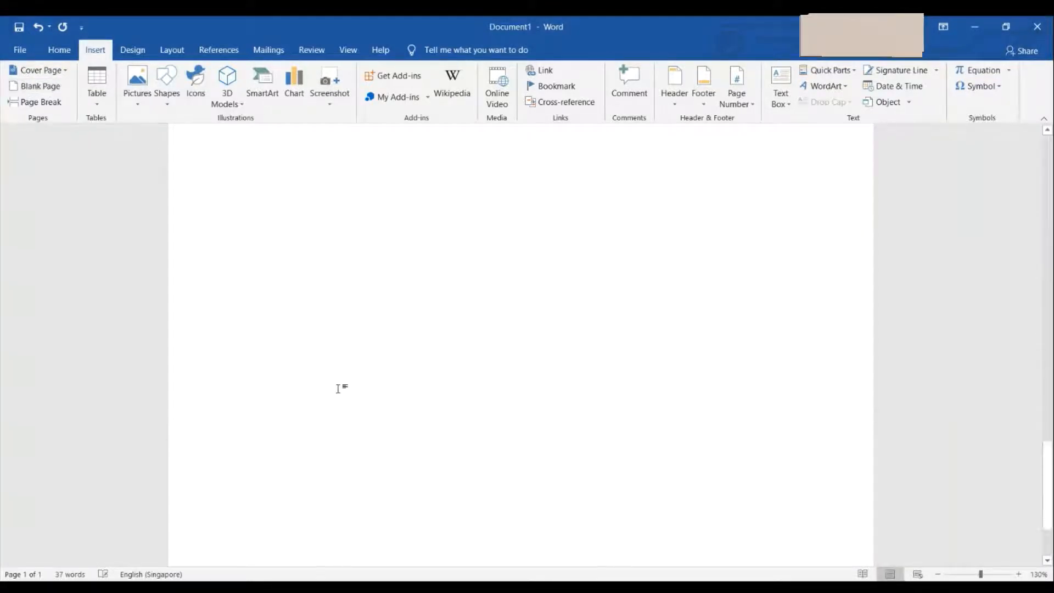
scroll(338, 389, up, 20)
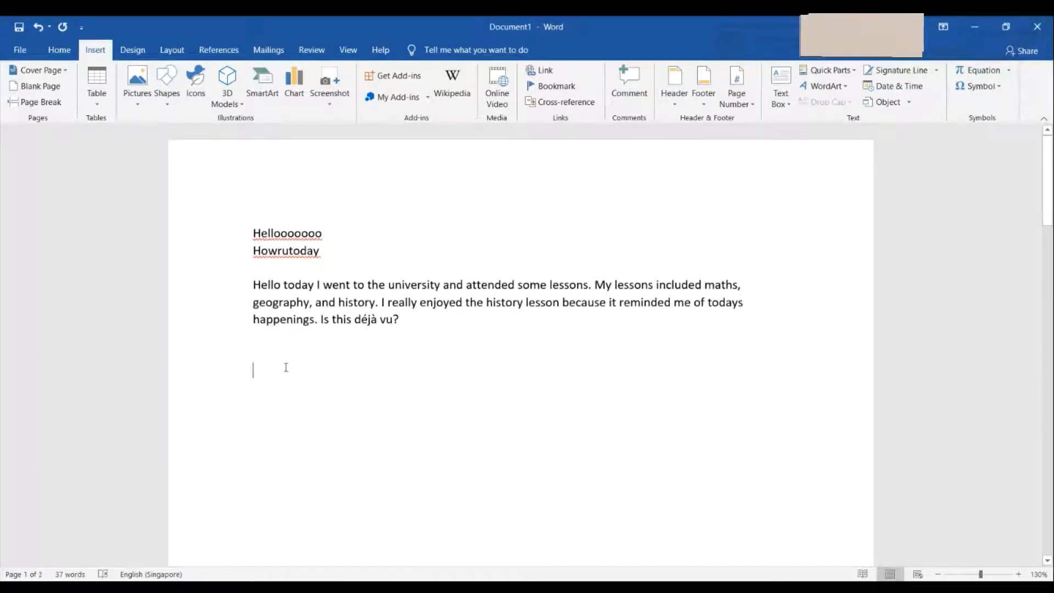
Insert a page break below the paragraph and check how it divides the pages.
click(41, 102)
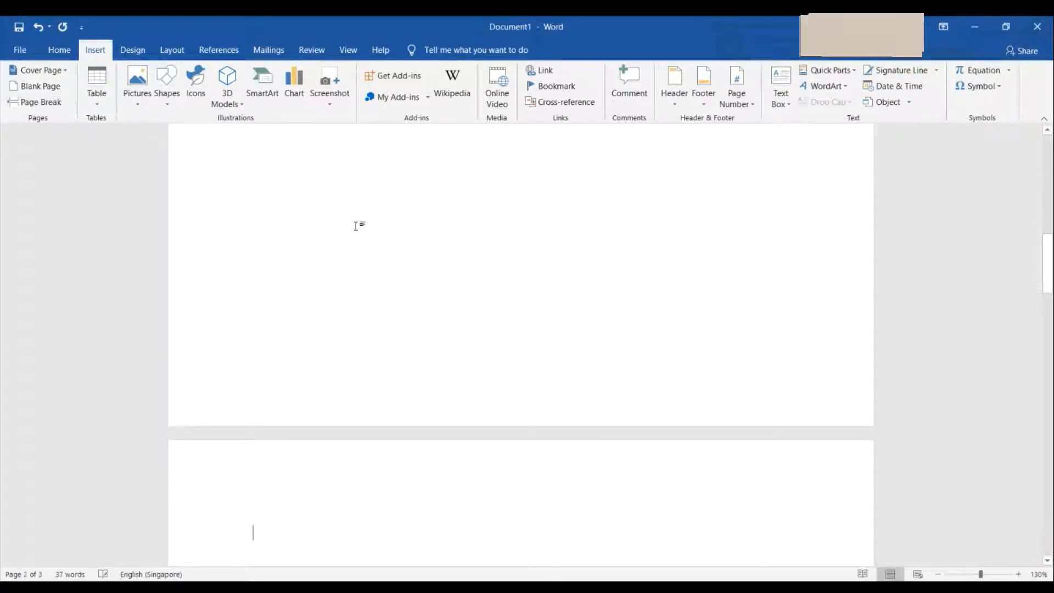
scroll(355, 226, up, 8)
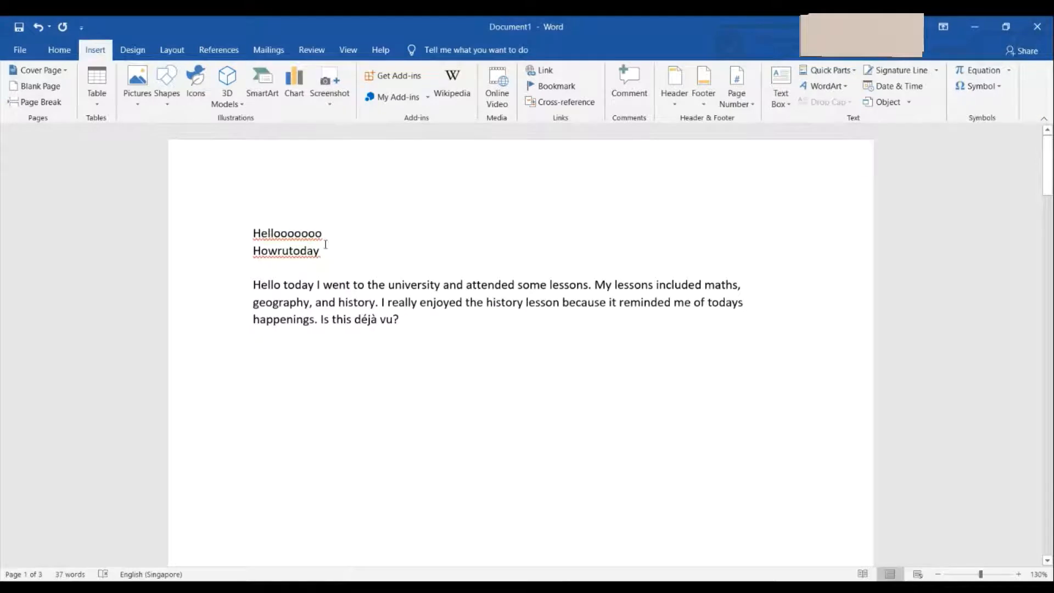
scroll(326, 244, down, 10)
scroll(326, 243, down, 10)
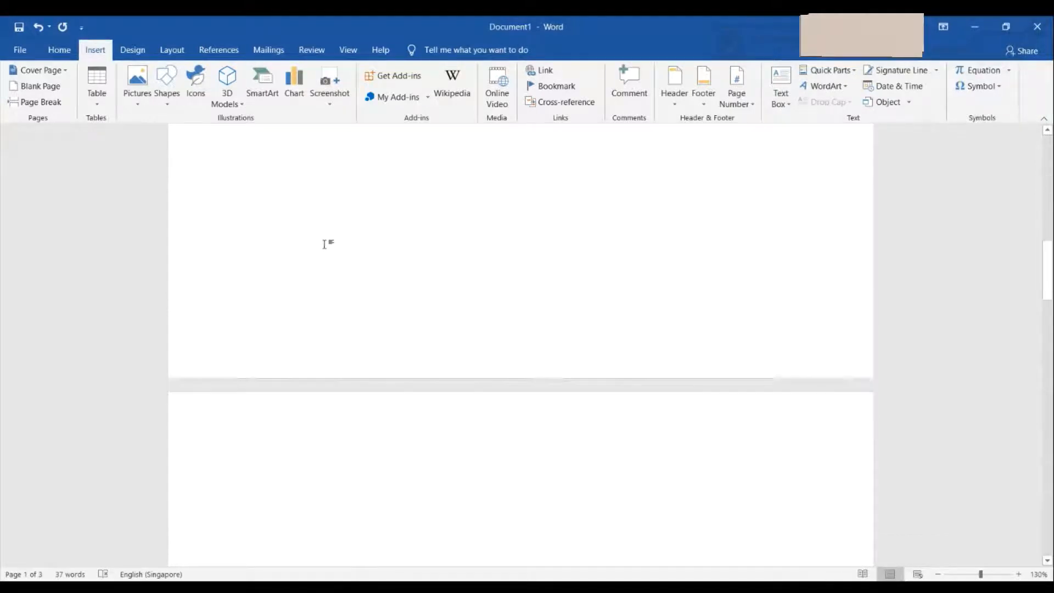
scroll(330, 263, up, 20)
Enter "jkjjkjkl" below the paragraph and insert a page break before it.
text(jkjjkjkl)
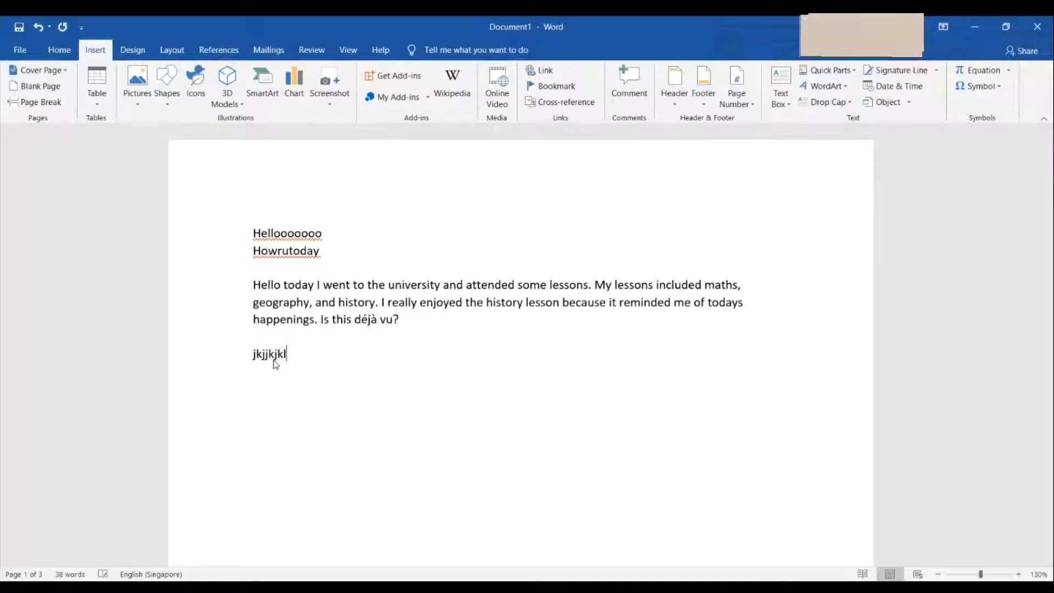
key(Up)
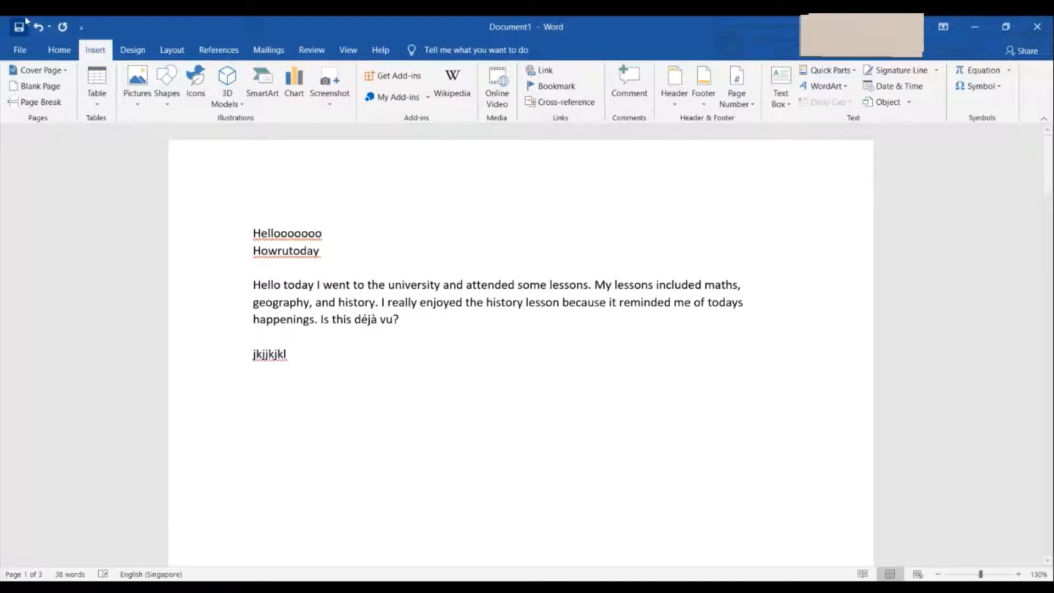
click(36, 101)
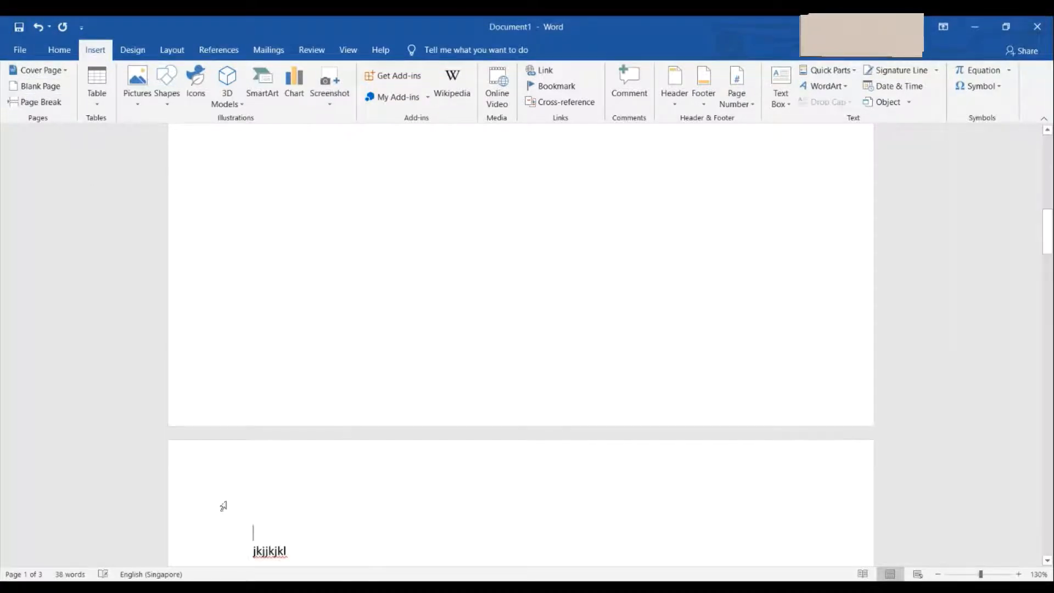
scroll(267, 403, up, 8)
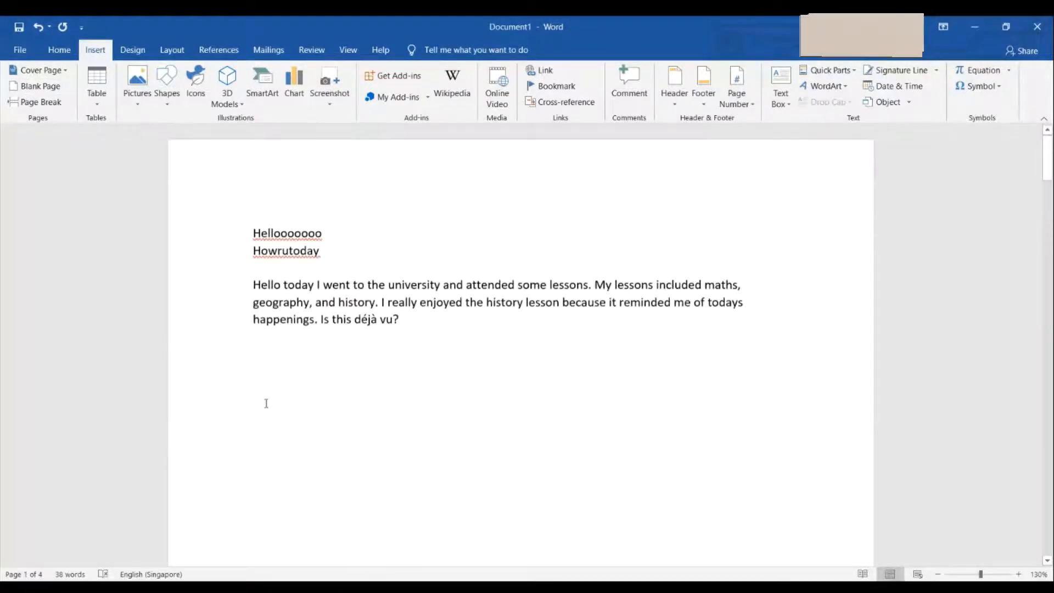
scroll(266, 402, down, 5)
scroll(266, 402, up, 5)
Insert a table with five columns and four rows below the paragraph, and switch its Banded Columns option on and off.
click(103, 98)
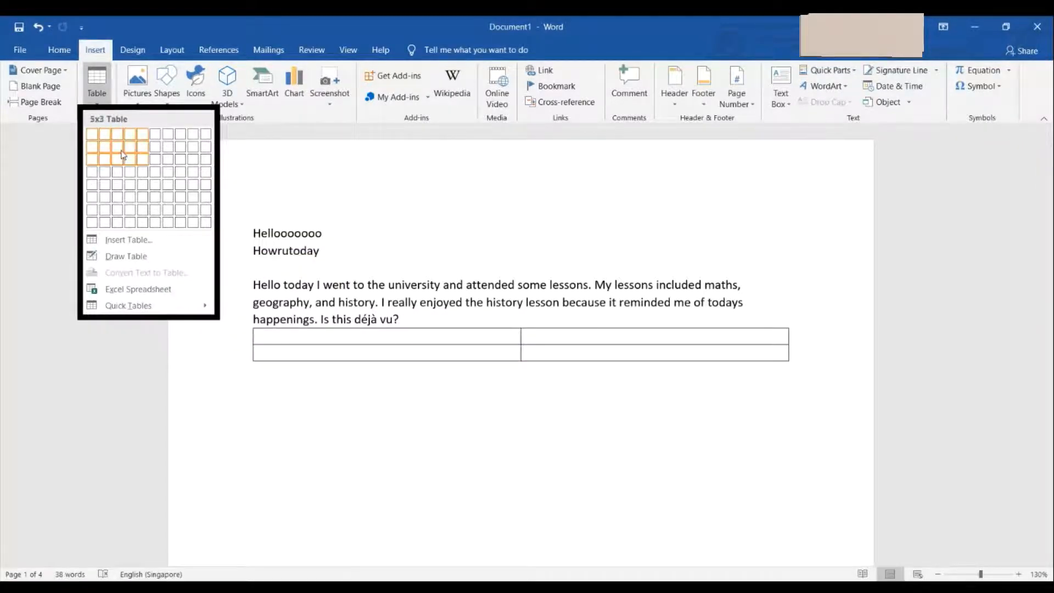
click(142, 172)
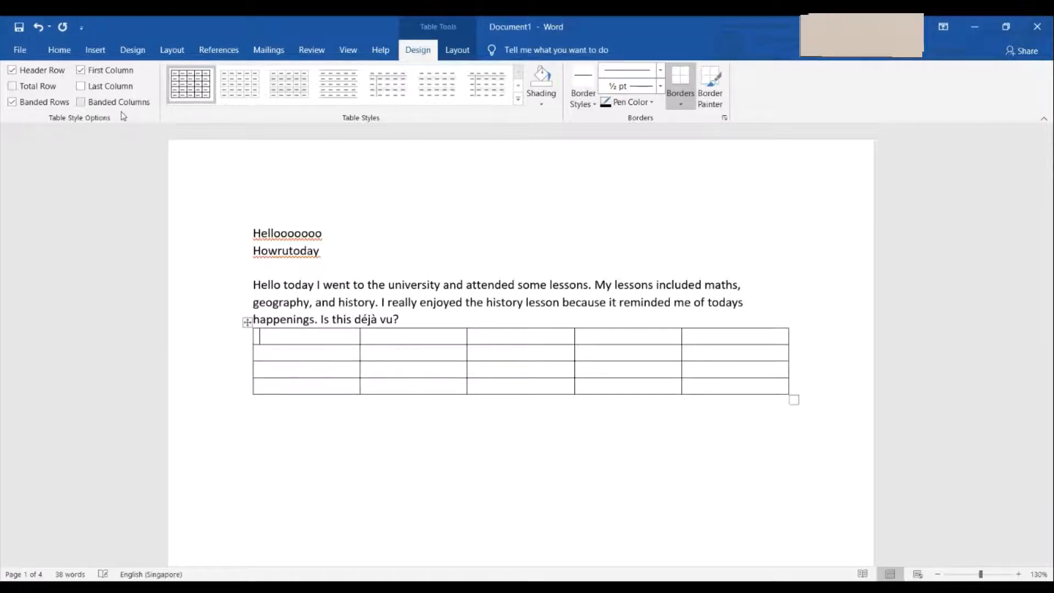
click(81, 102)
click(81, 103)
View the table style gallery and the shading colors available for the table.
click(518, 99)
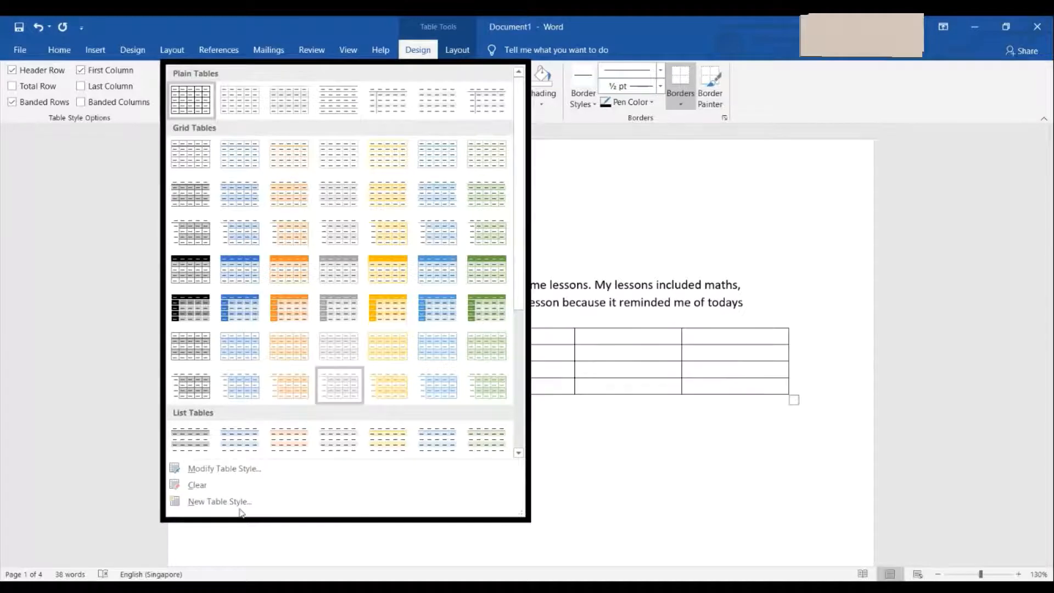
click(845, 310)
click(535, 97)
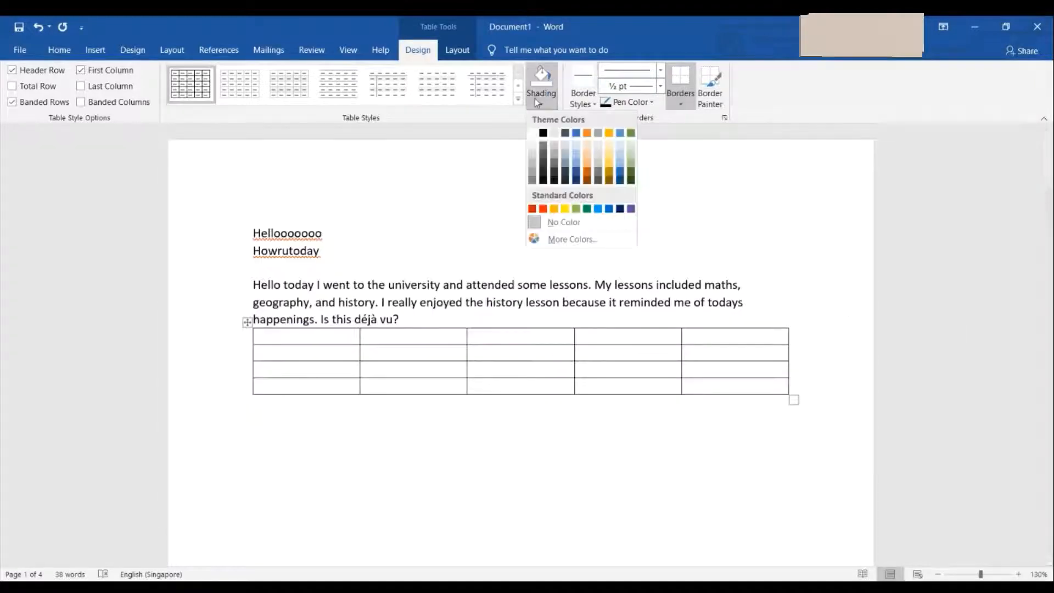
click(1010, 186)
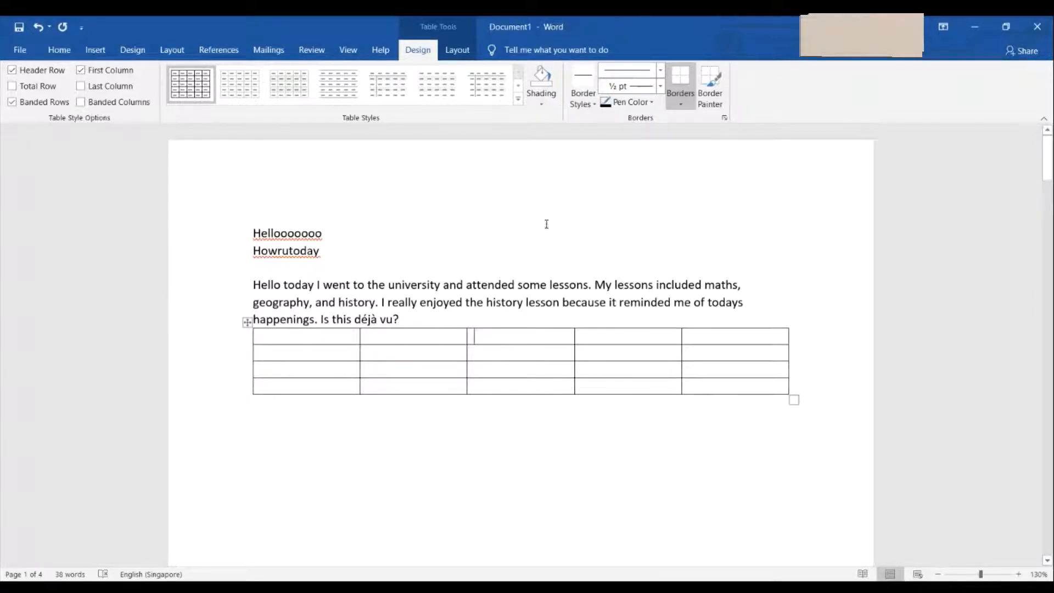
View the theme border styles, line styles and line weights available for the table.
click(580, 105)
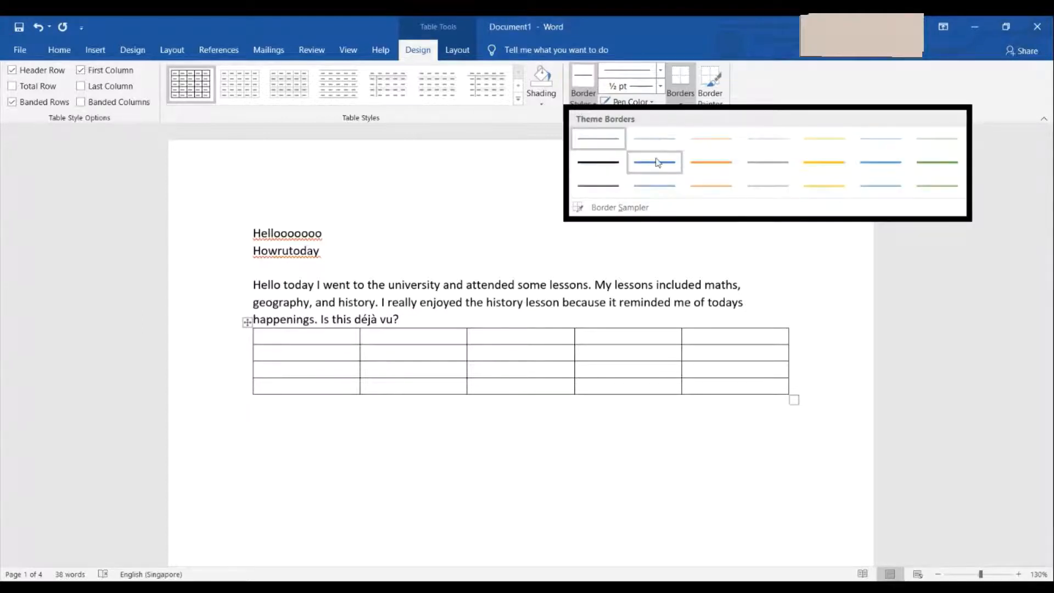
click(1037, 249)
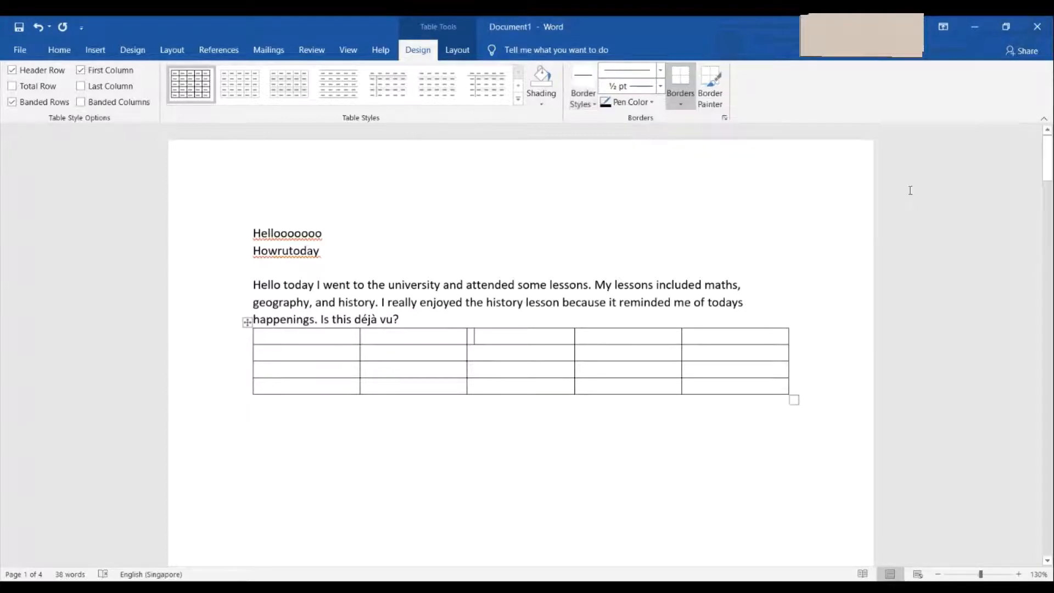
click(660, 69)
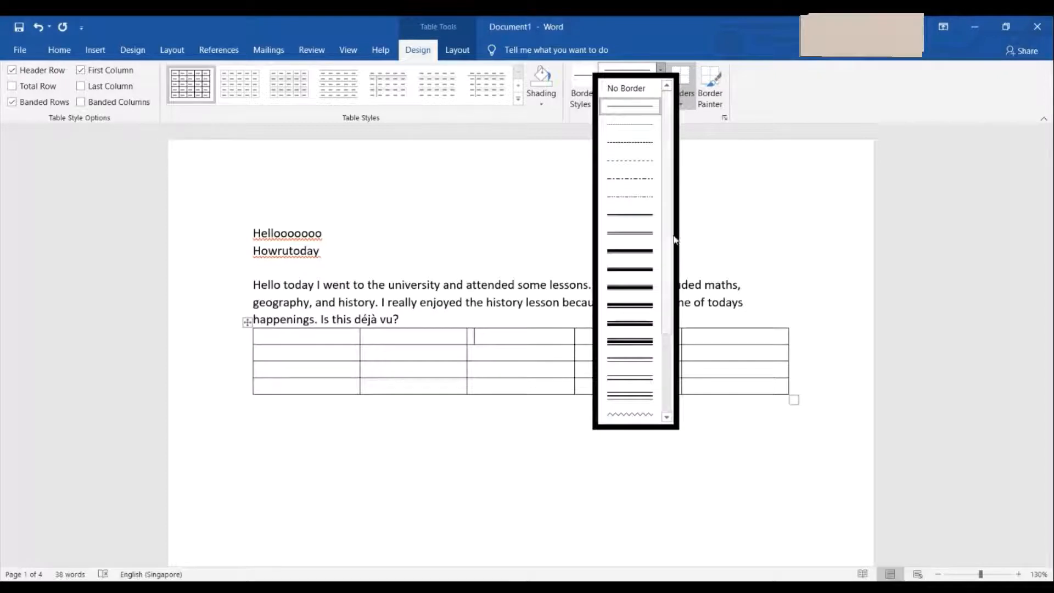
click(885, 217)
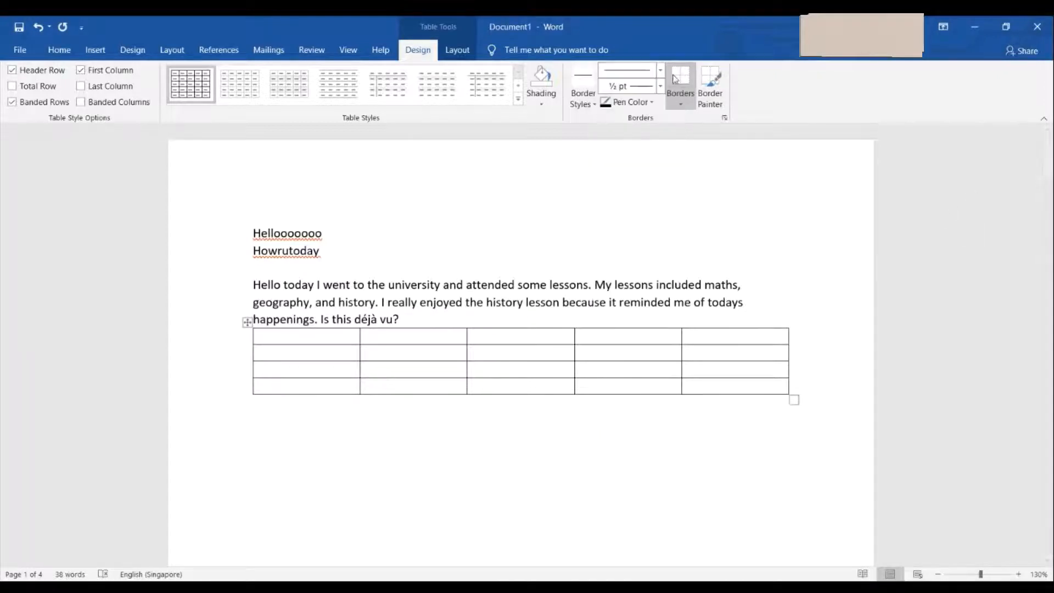
click(661, 87)
click(701, 219)
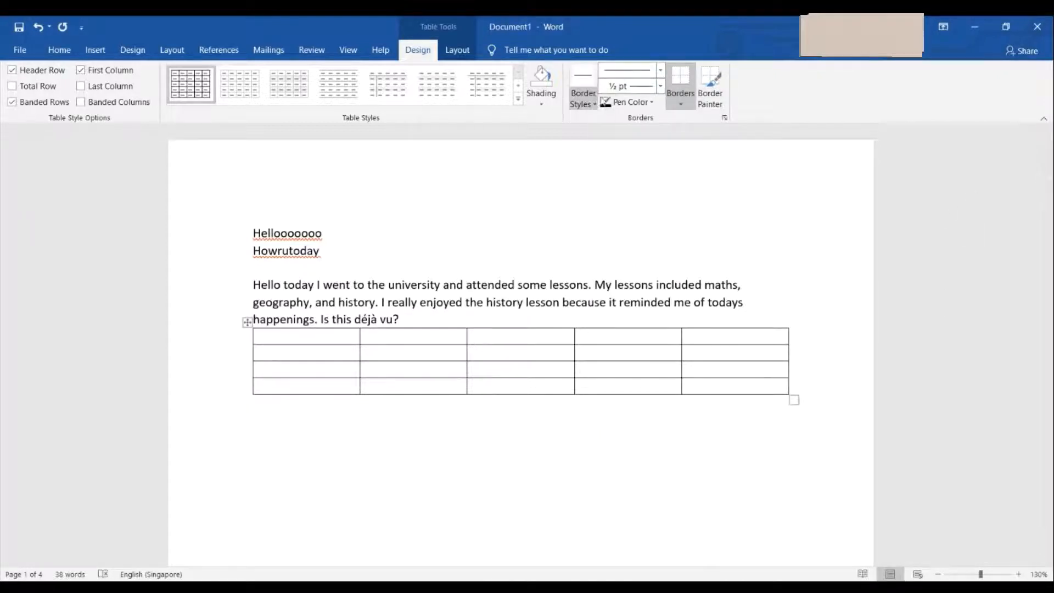
Apply All Borders and after that No Border to the middle cell of the table's first row.
click(687, 99)
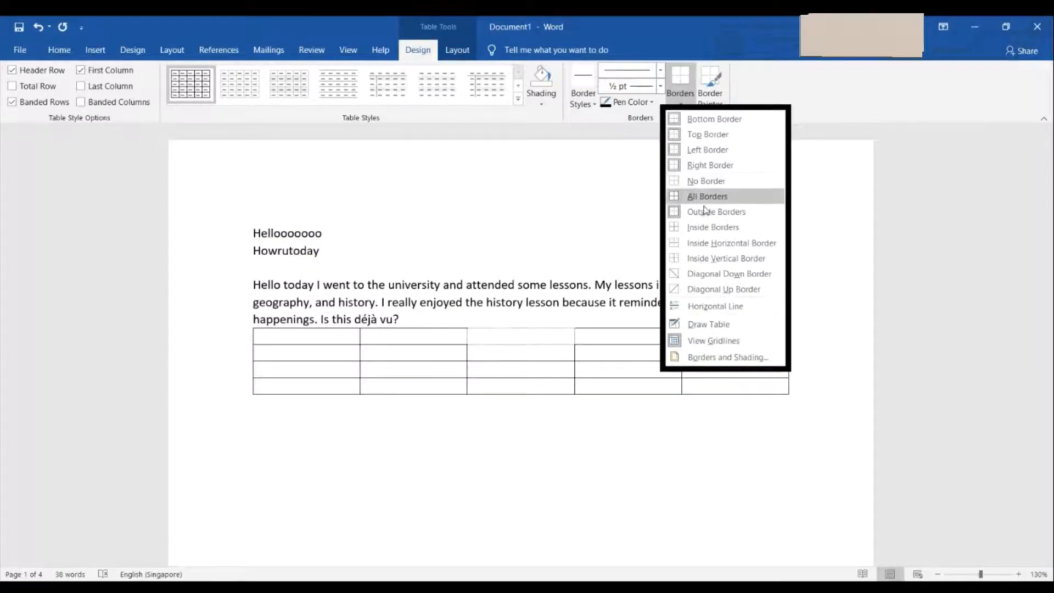
click(704, 196)
click(675, 97)
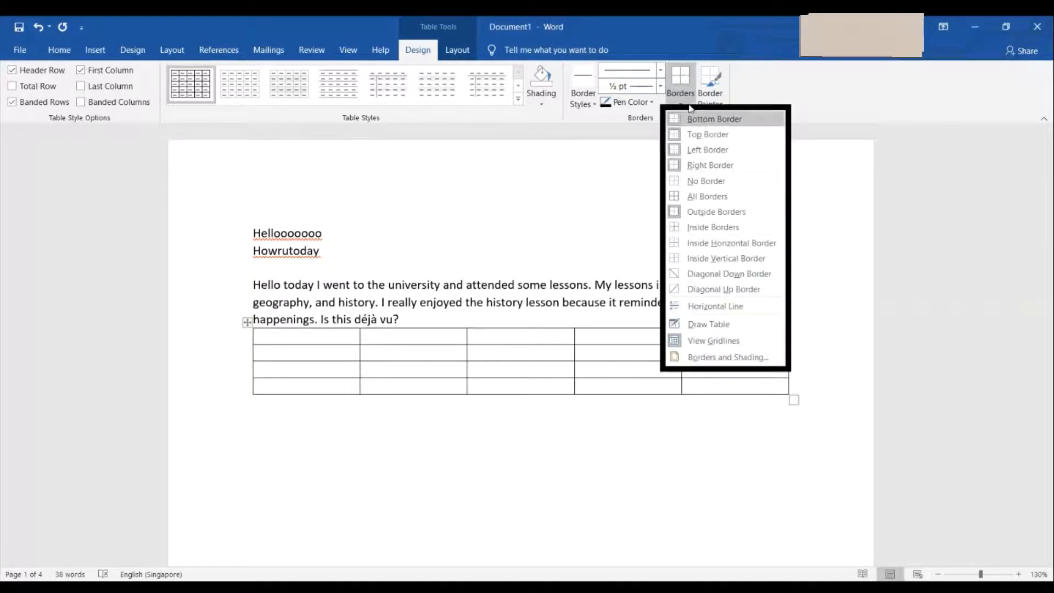
click(708, 183)
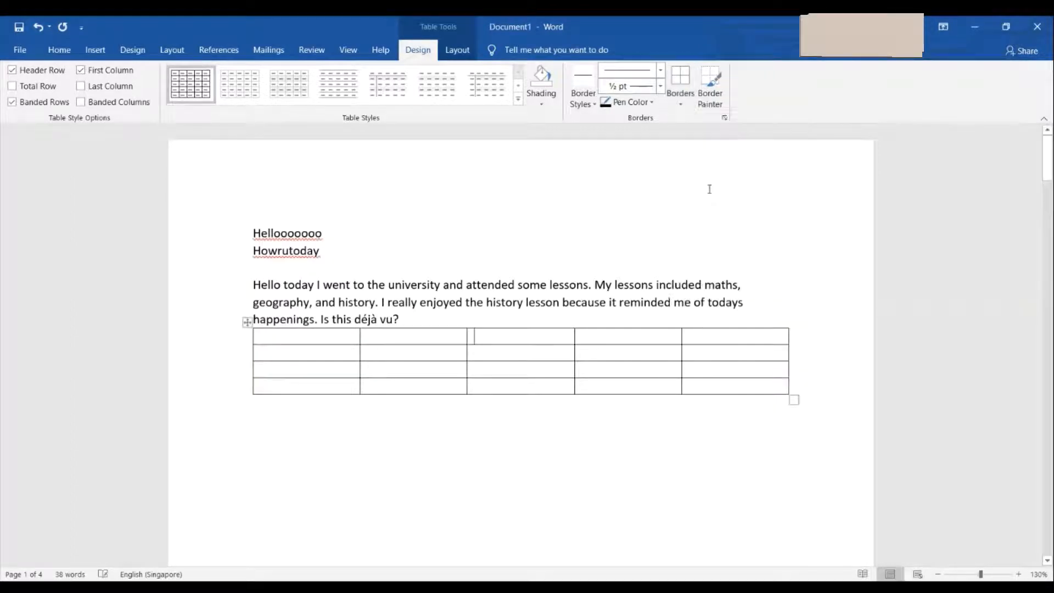
Remove the right, top and left borders of the second cell in the table's last row.
click(681, 96)
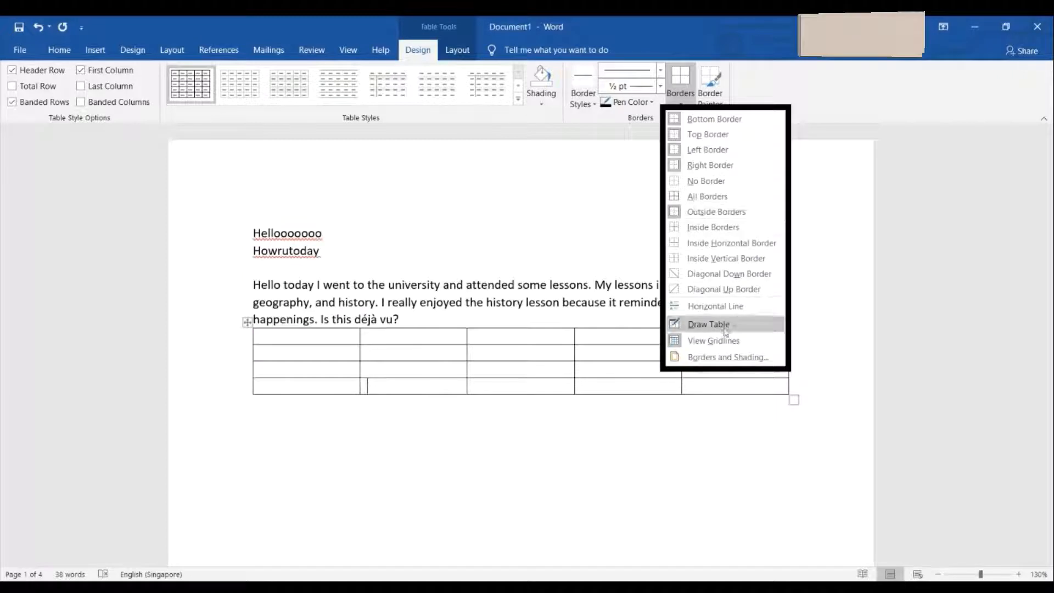
click(681, 166)
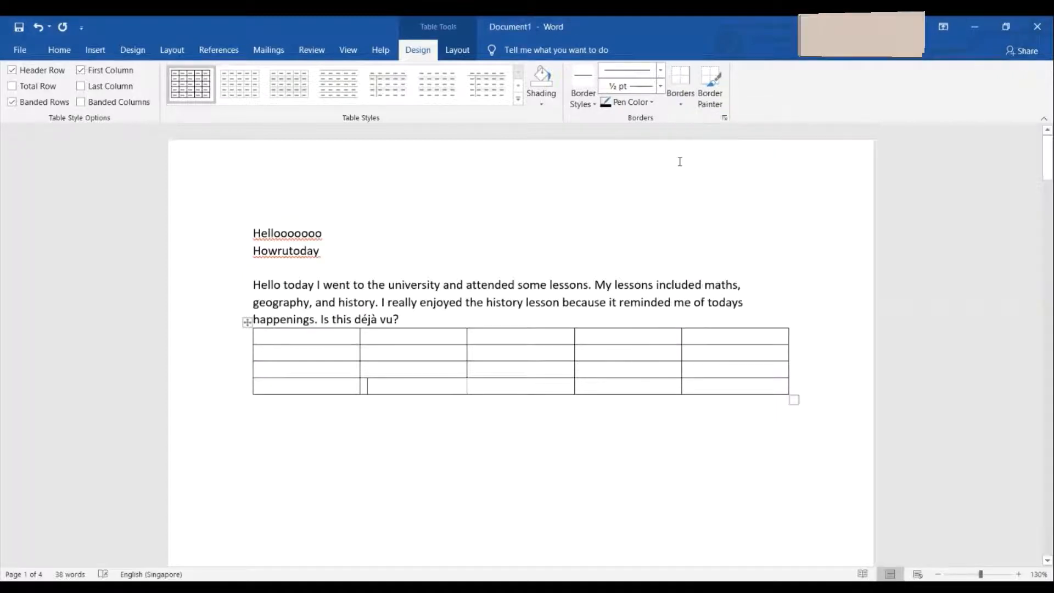
click(674, 96)
click(706, 134)
click(686, 95)
click(693, 137)
click(468, 390)
click(388, 383)
Draw a vertical line through all rows of the table's fourth column to split it into two narrower columns.
click(708, 100)
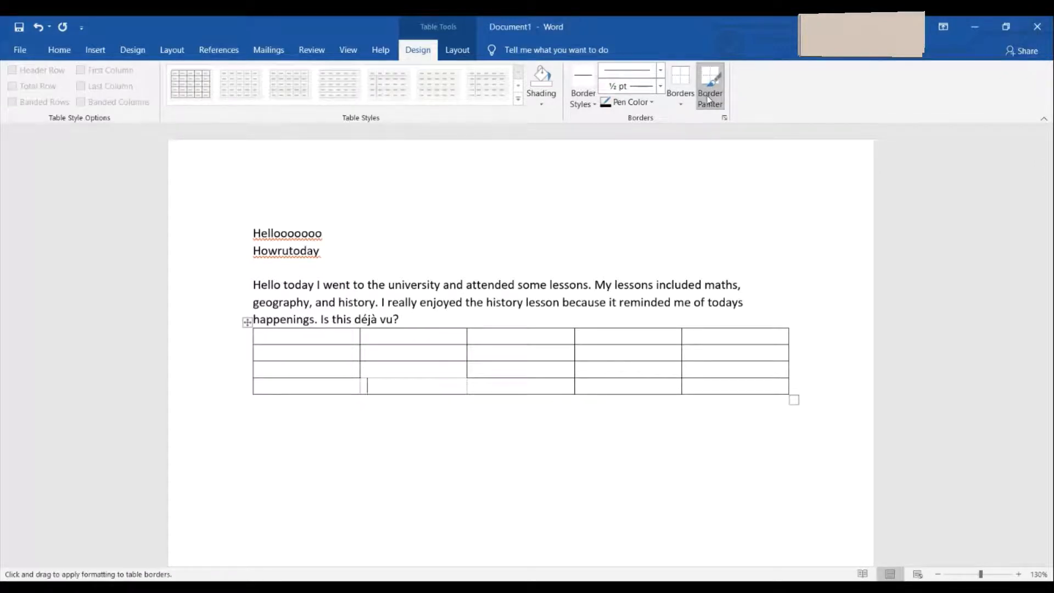
click(458, 49)
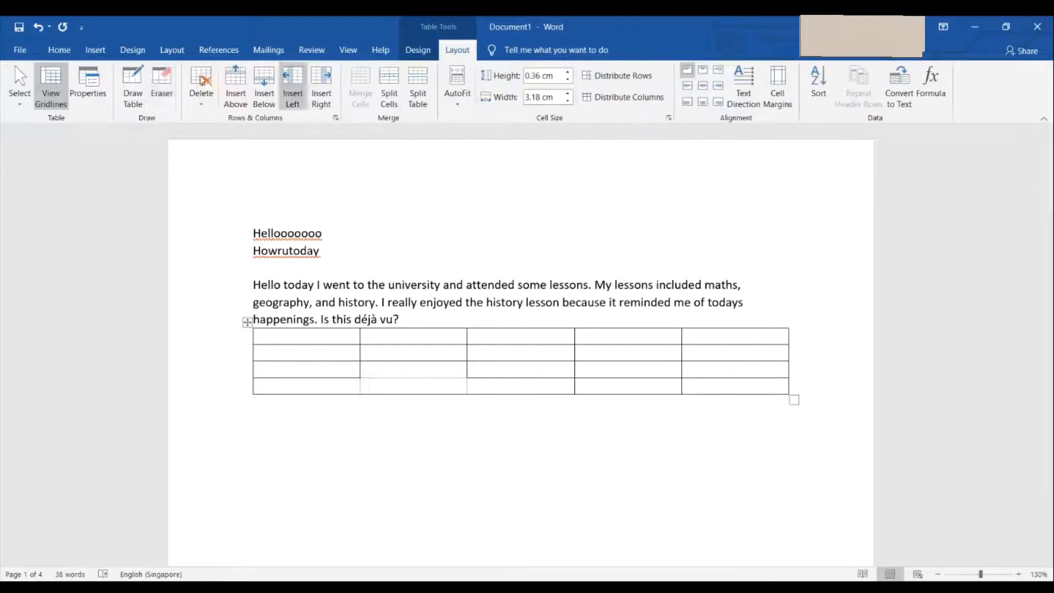
click(133, 82)
drag(629, 329, 629, 393)
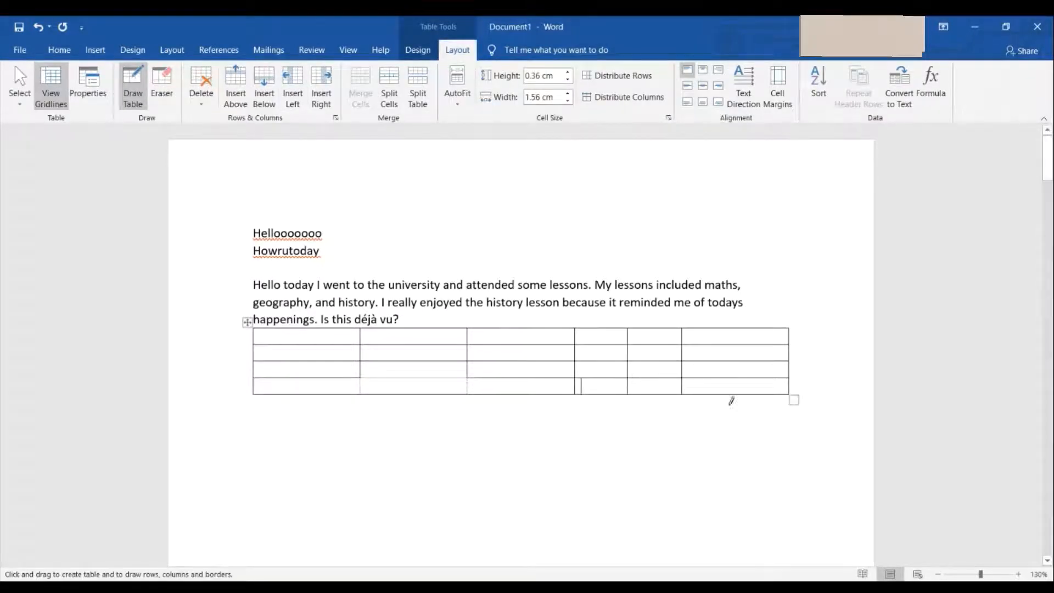
Apply the ½ pt single-line border to the top edge of the table's last column with the Border Painter.
click(418, 50)
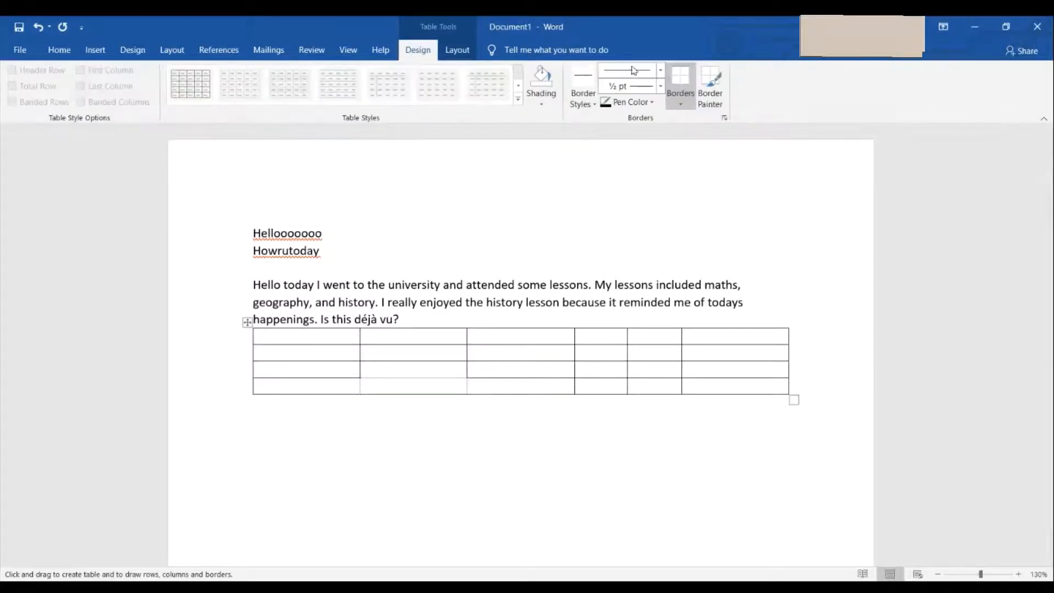
click(711, 85)
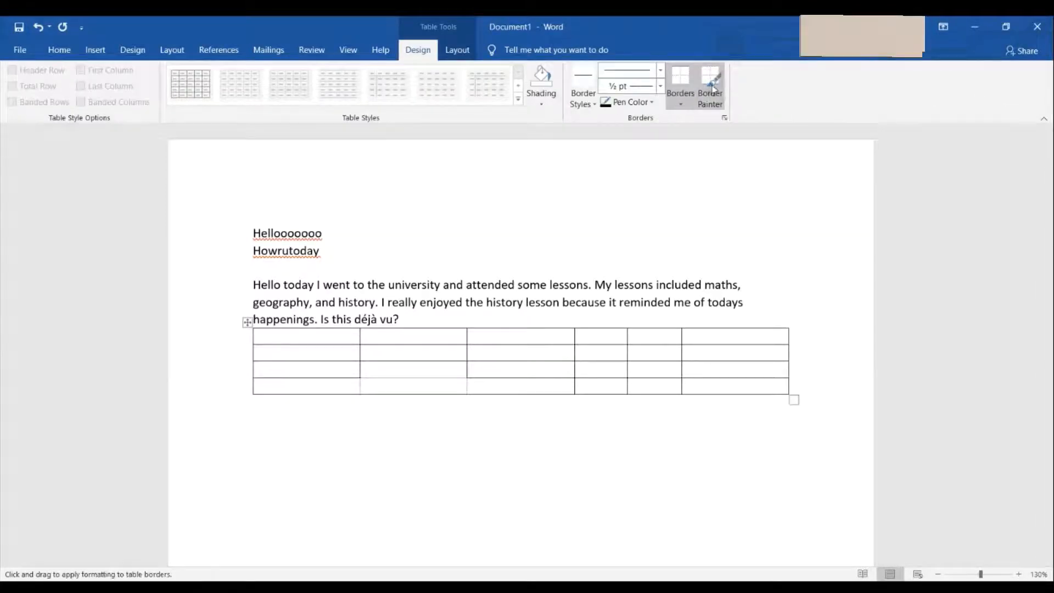
click(686, 327)
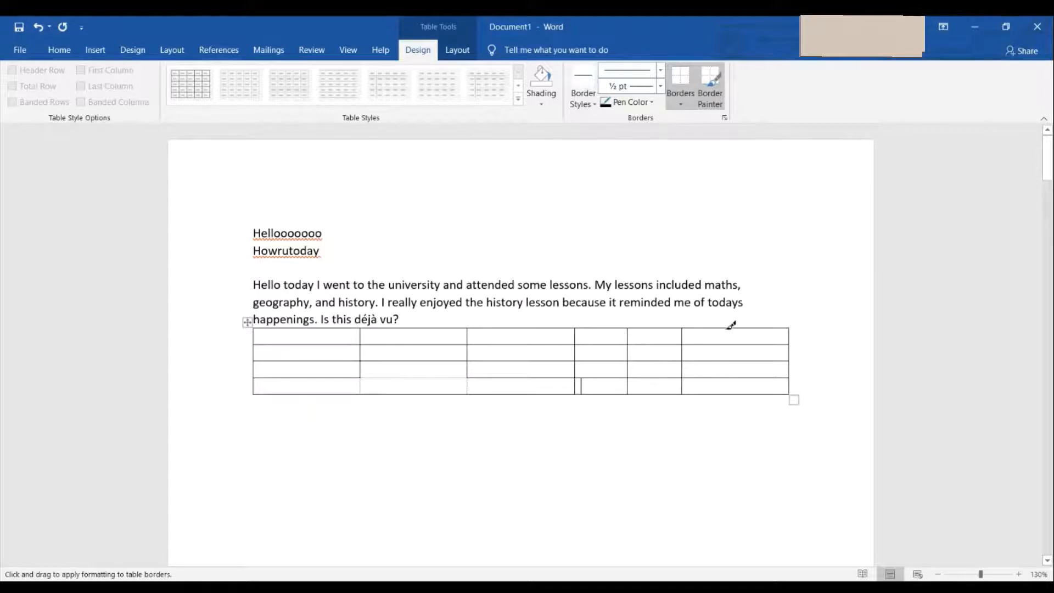
click(714, 95)
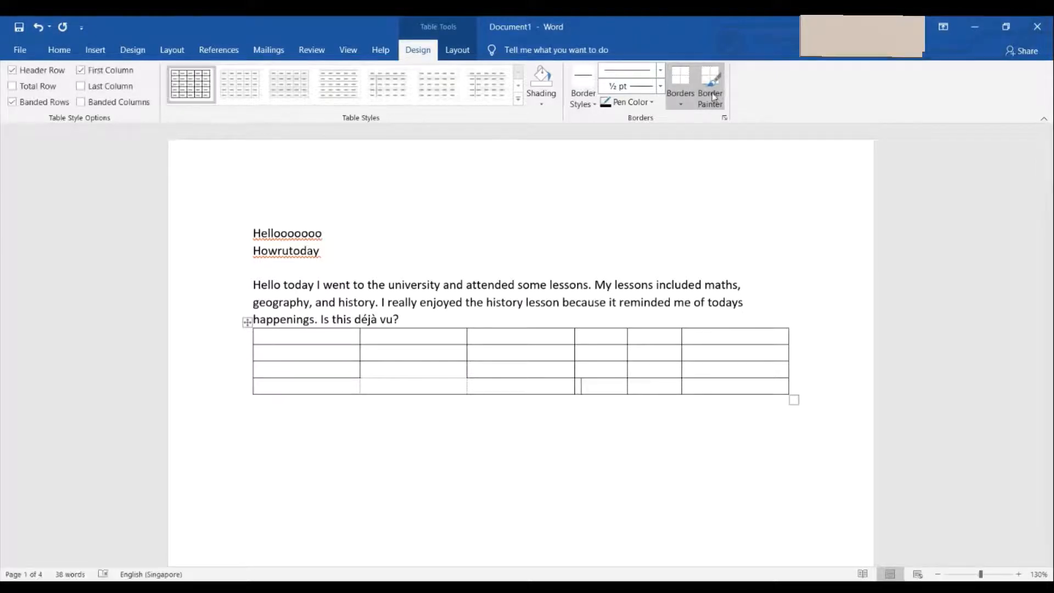
Insert a row above the table's last row and six new columns before its first column.
click(457, 50)
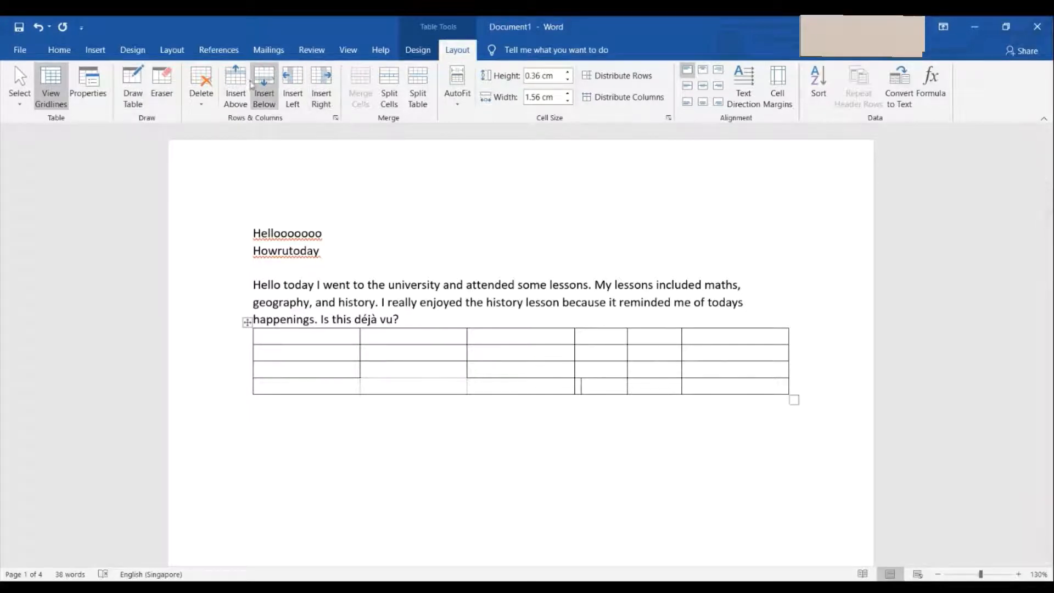
click(231, 79)
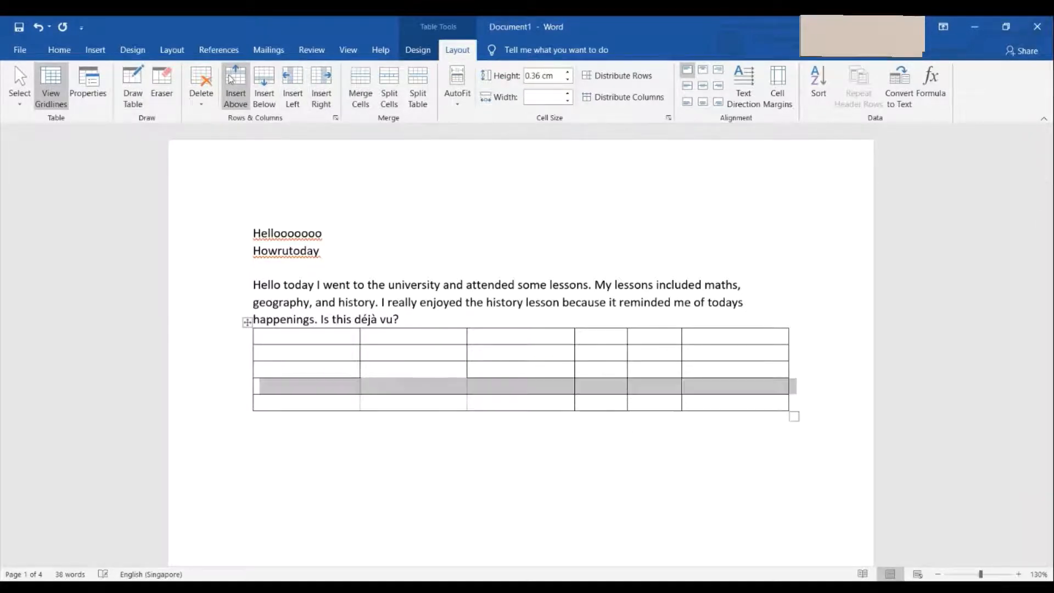
click(291, 83)
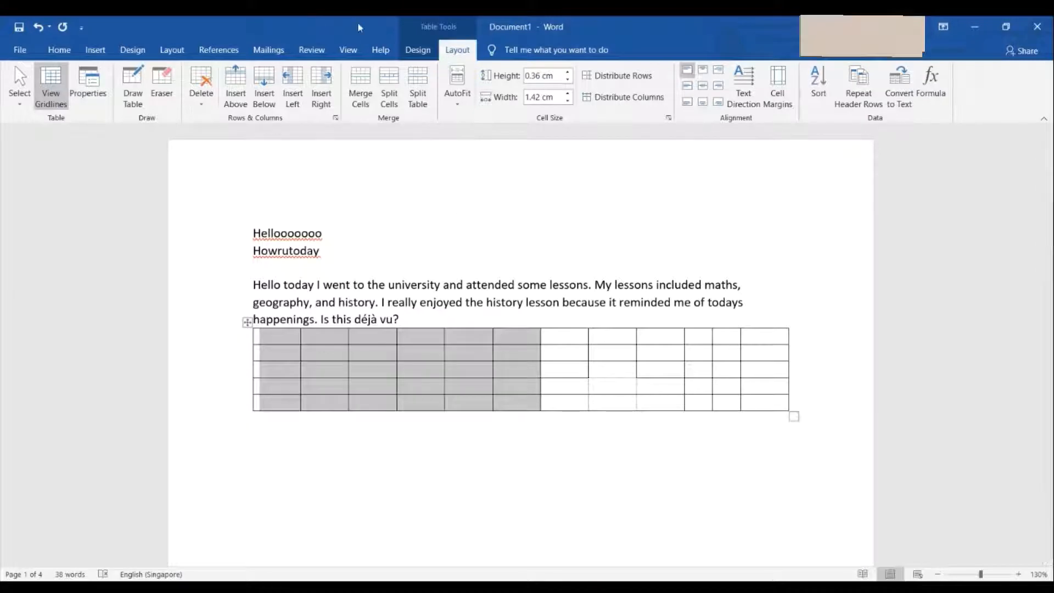
Merge all cells of the six new columns into one cell and split the table above its first row.
click(363, 92)
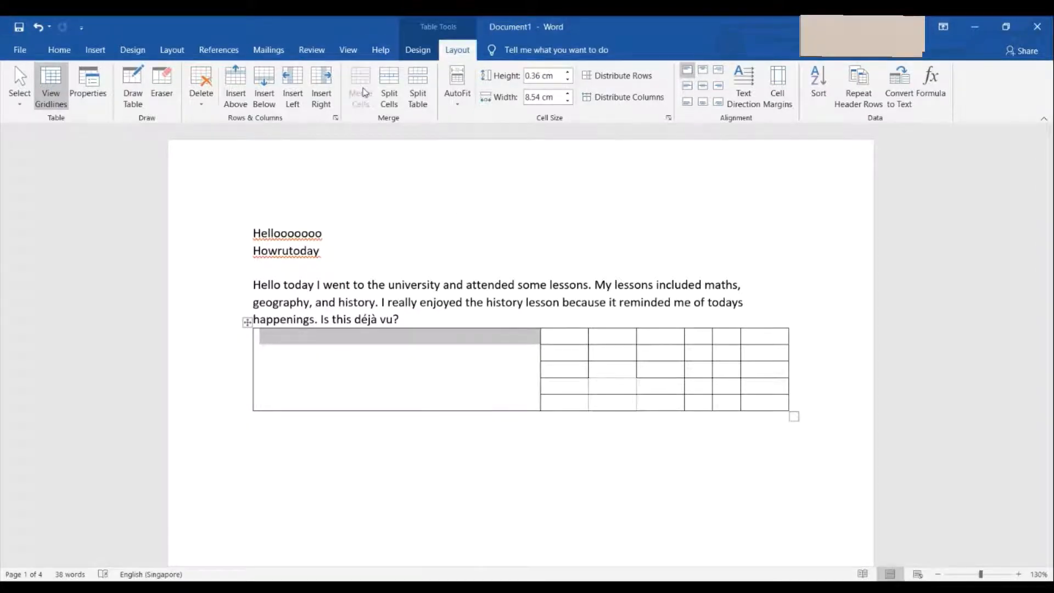
click(388, 89)
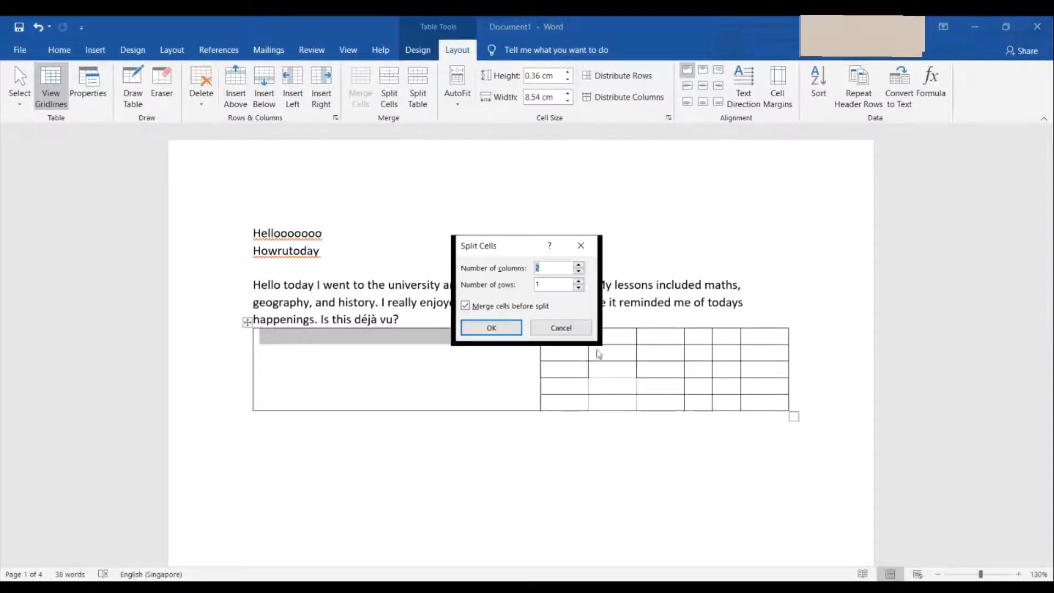
click(581, 330)
click(422, 107)
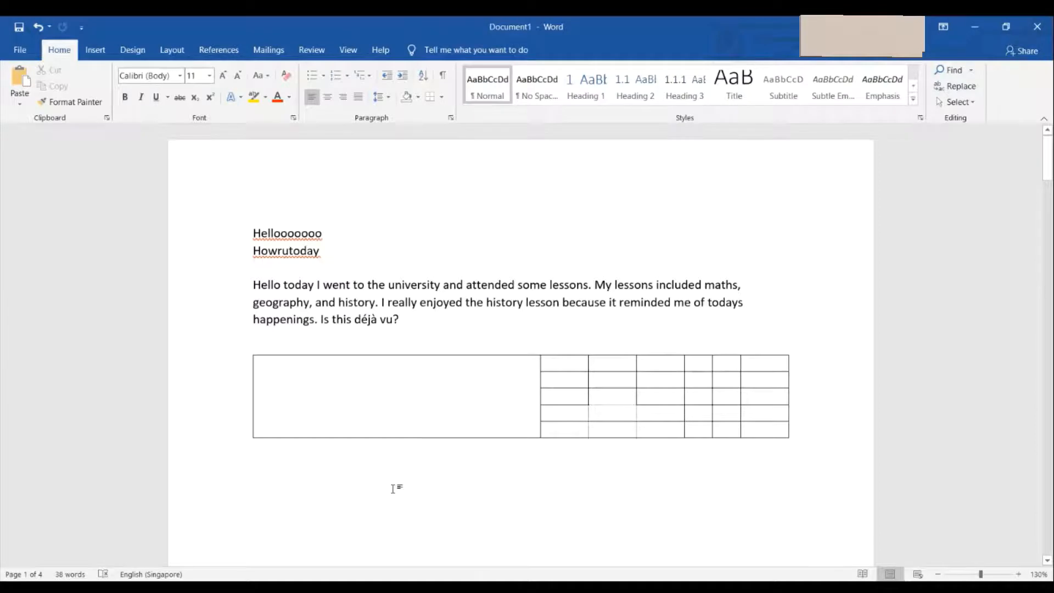
Browse the online picture categories available for insertion without picking a picture.
click(92, 54)
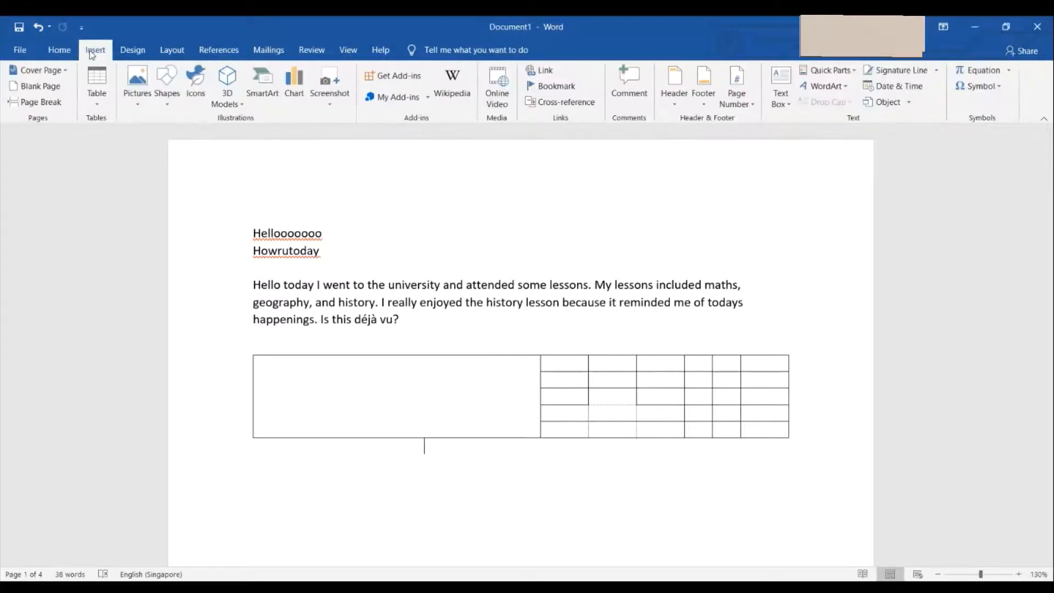
click(147, 96)
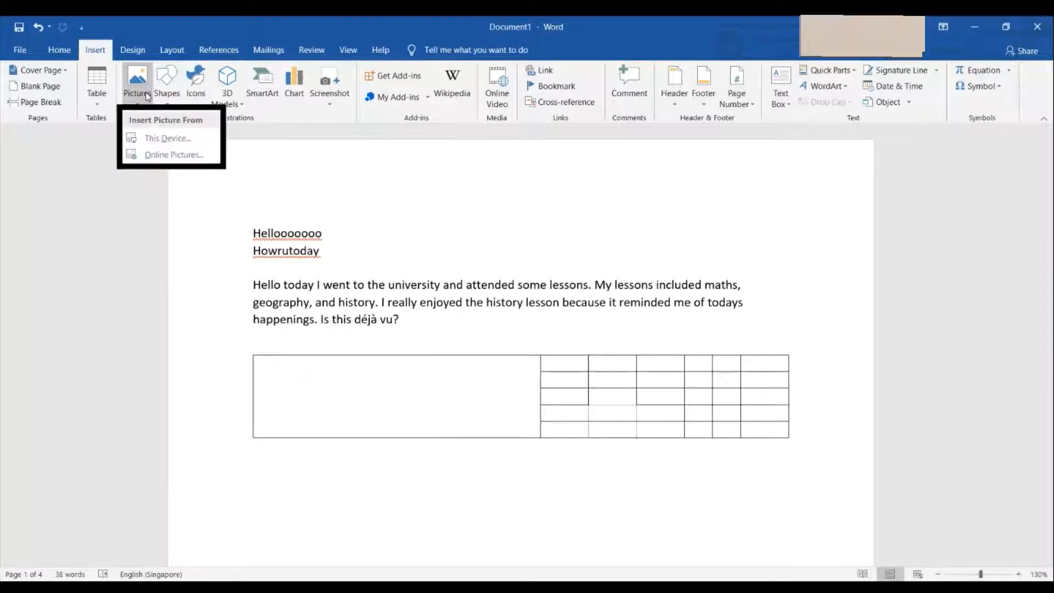
click(179, 157)
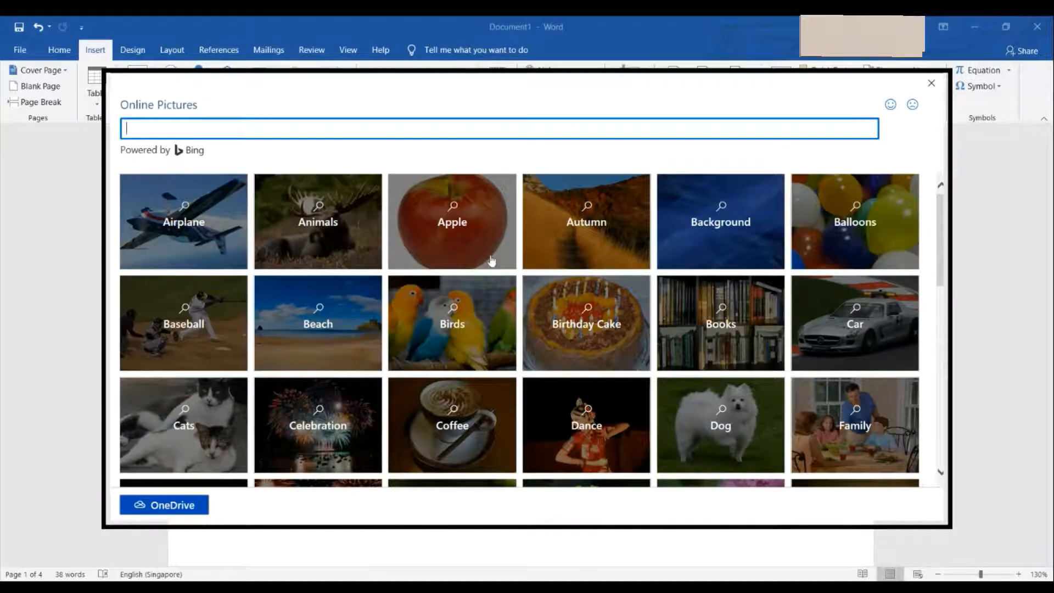
scroll(362, 355, down, 1)
scroll(363, 356, down, 10)
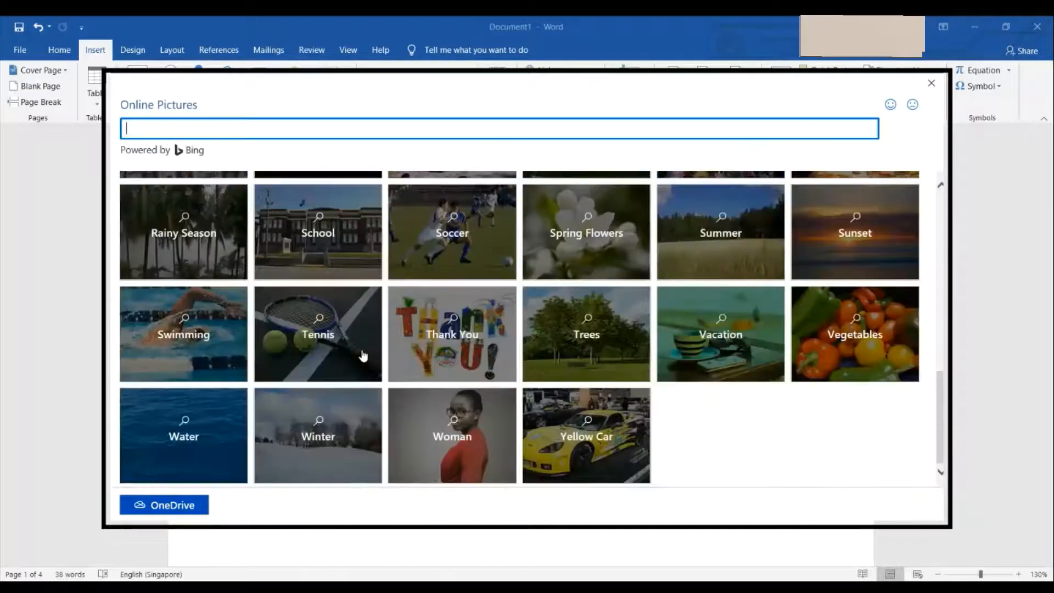
scroll(363, 356, up, 10)
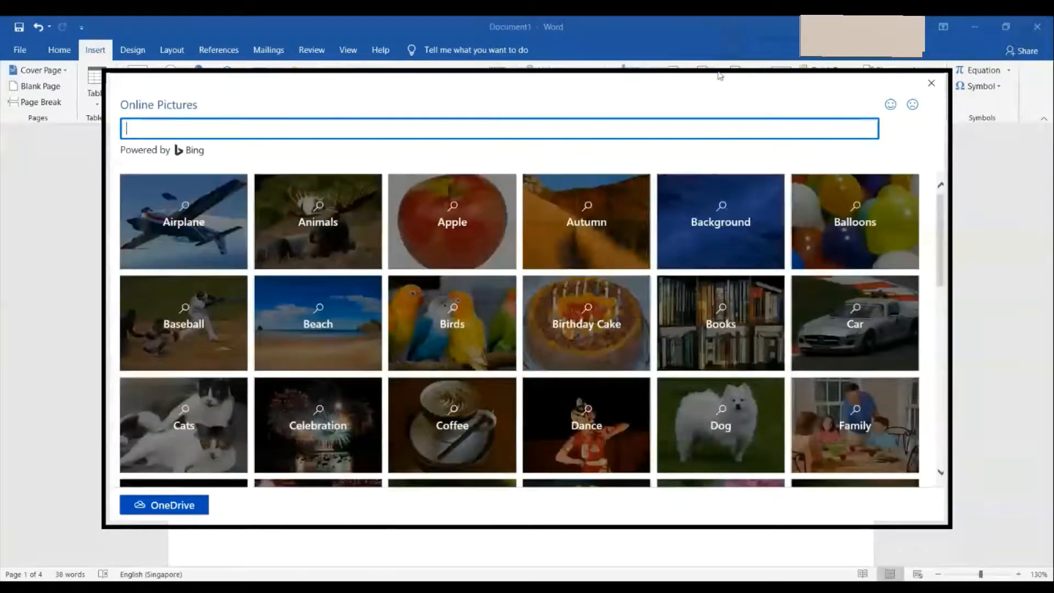
click(932, 85)
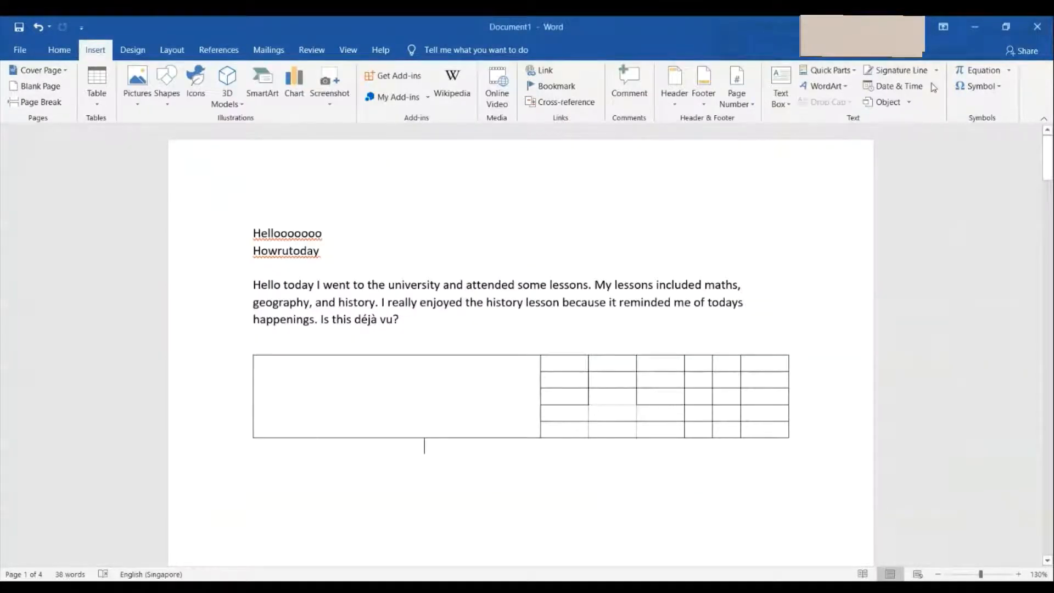
Draw a trapezoid shape about 4.1 cm wide and 3.18 cm high directly below the table.
click(170, 105)
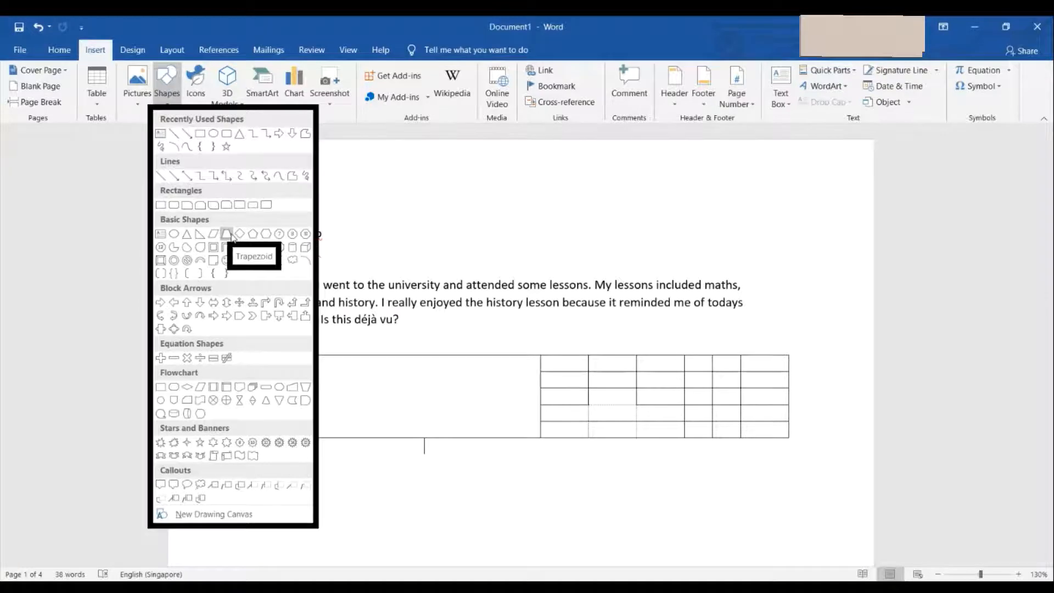
click(233, 235)
mouse_move(275, 445)
mouse_down()
mouse_move(376, 496)
mouse_move(414, 552)
mouse_up()
scroll(514, 460, down, 3)
scroll(514, 460, down, 1)
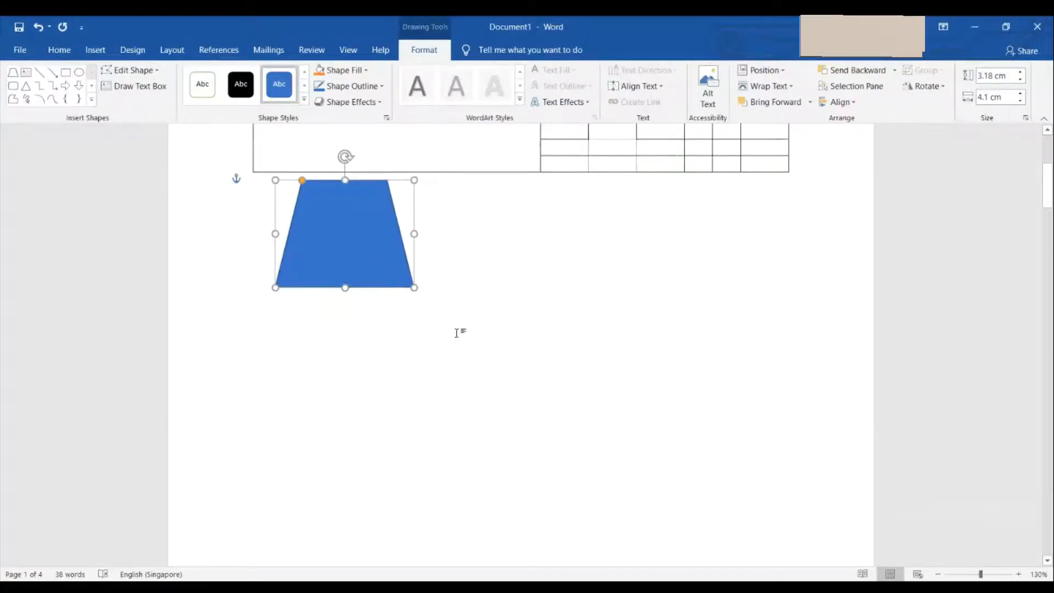
View the trapezoid's fill options, and edit its points so the upper-left corner moves inward toward the shape's center.
click(352, 72)
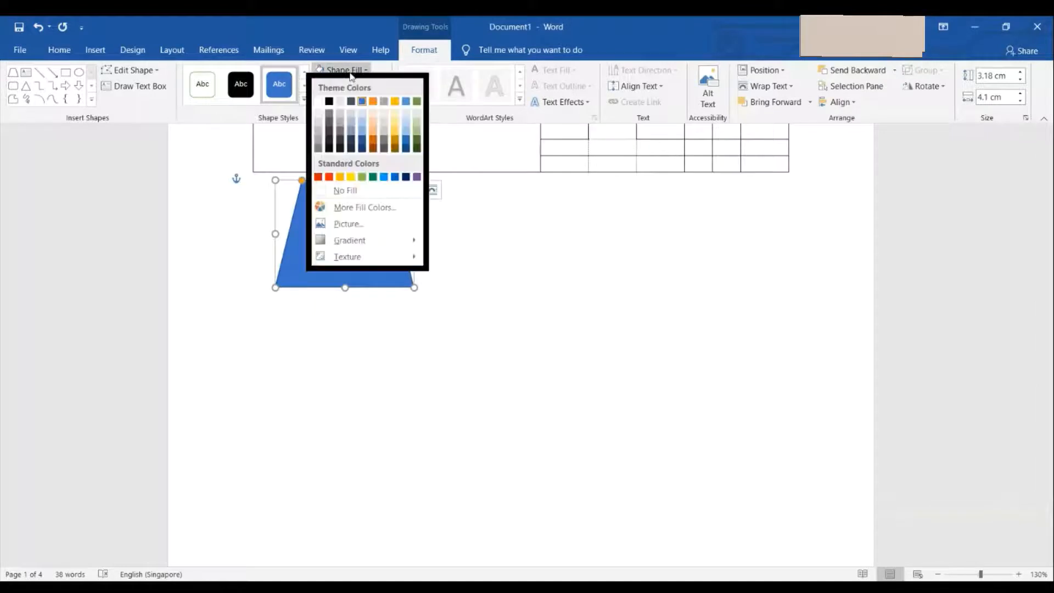
click(676, 323)
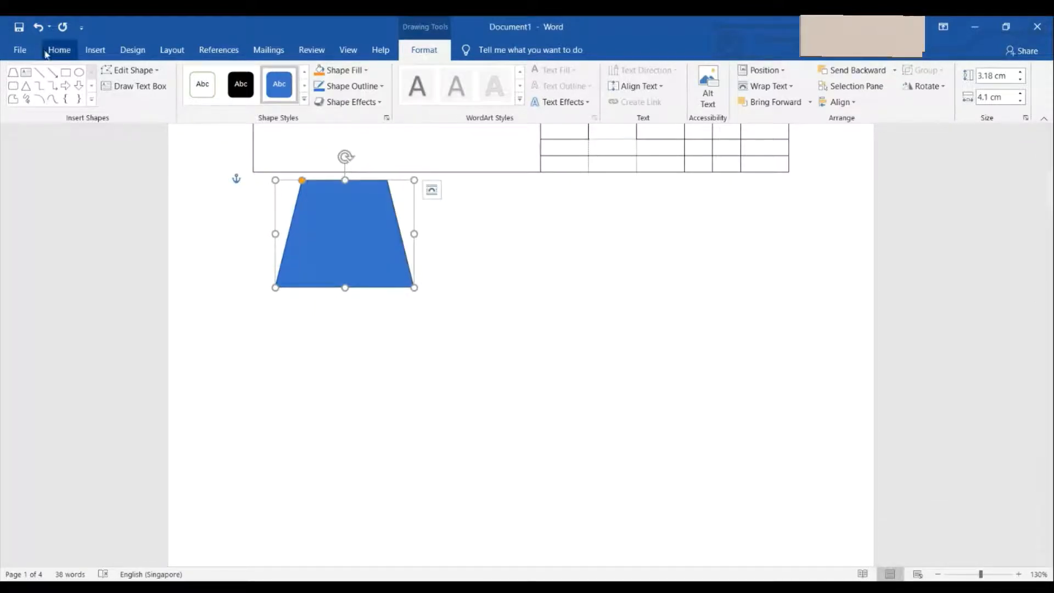
click(129, 70)
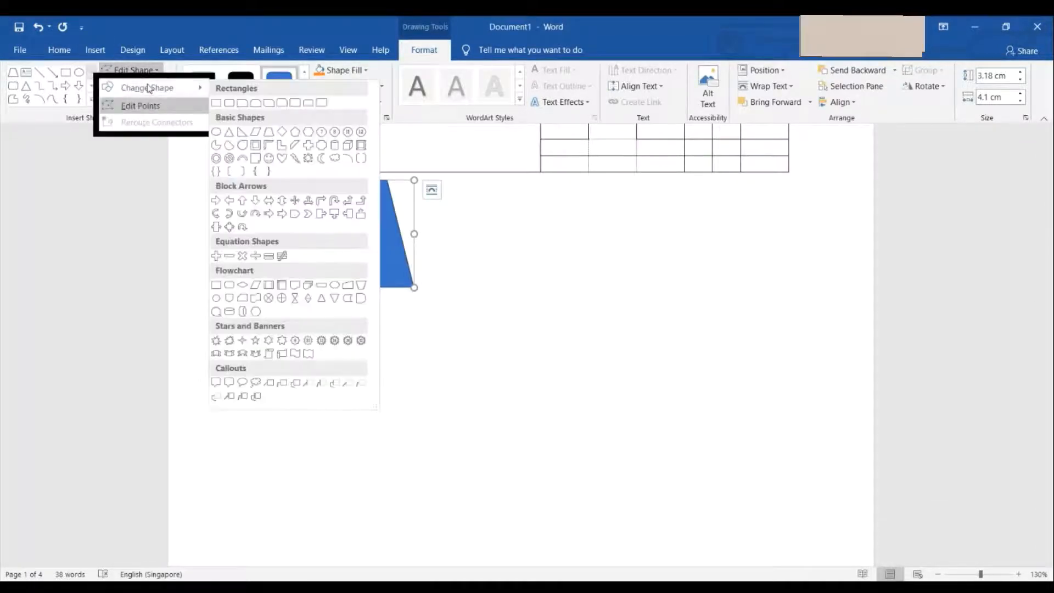
click(152, 106)
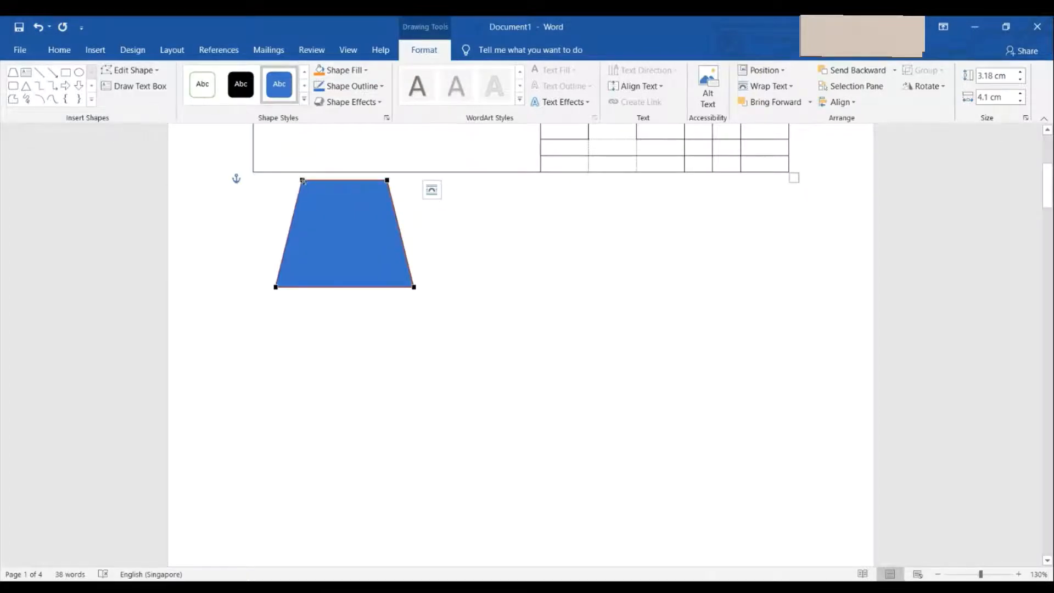
drag(302, 180, 356, 241)
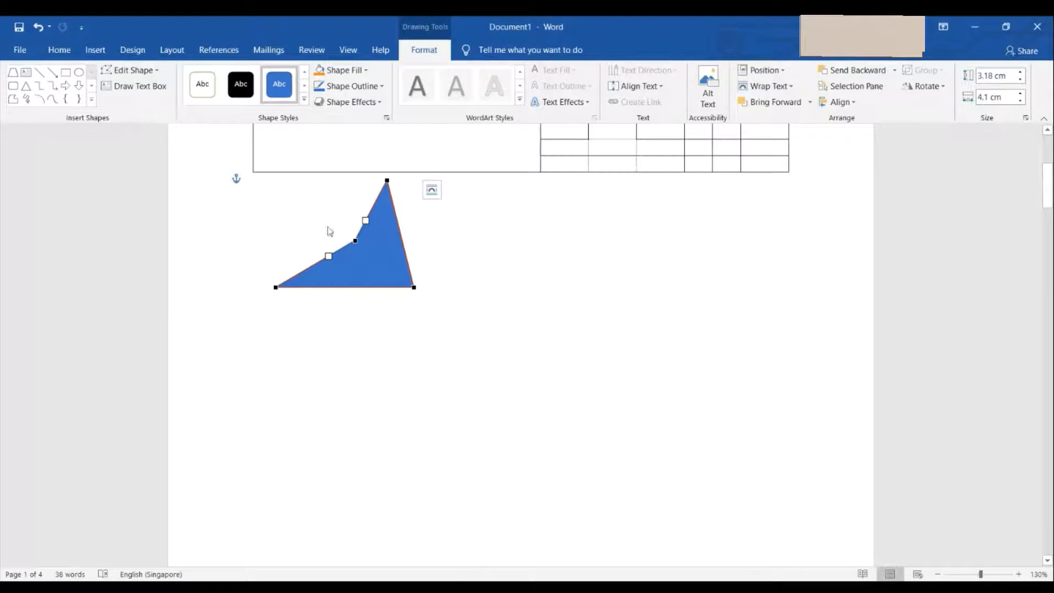
click(469, 267)
View the shape styles and text effects available for the edited blue shape.
click(323, 76)
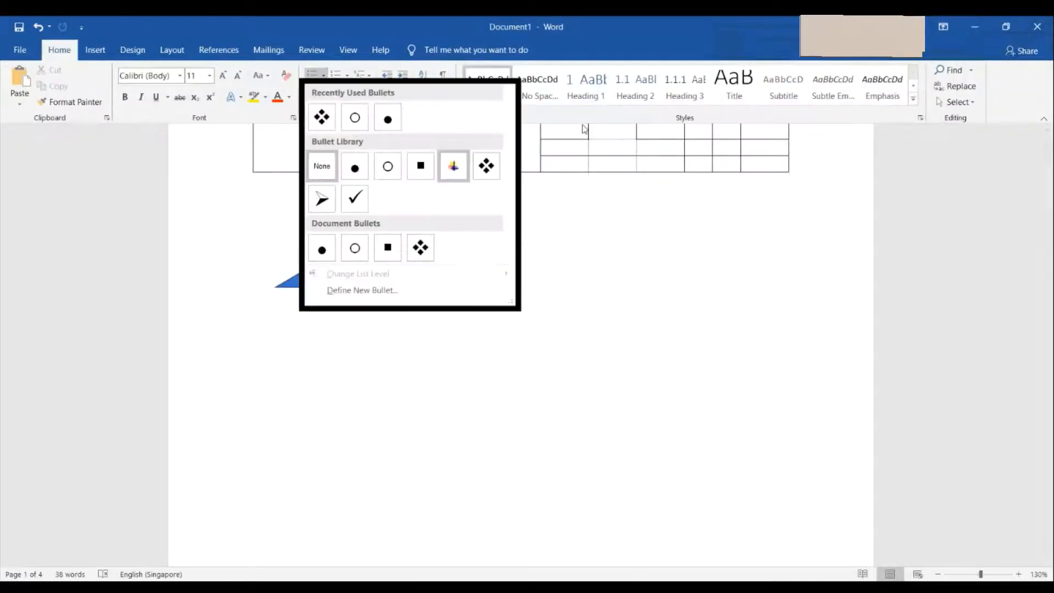
click(917, 242)
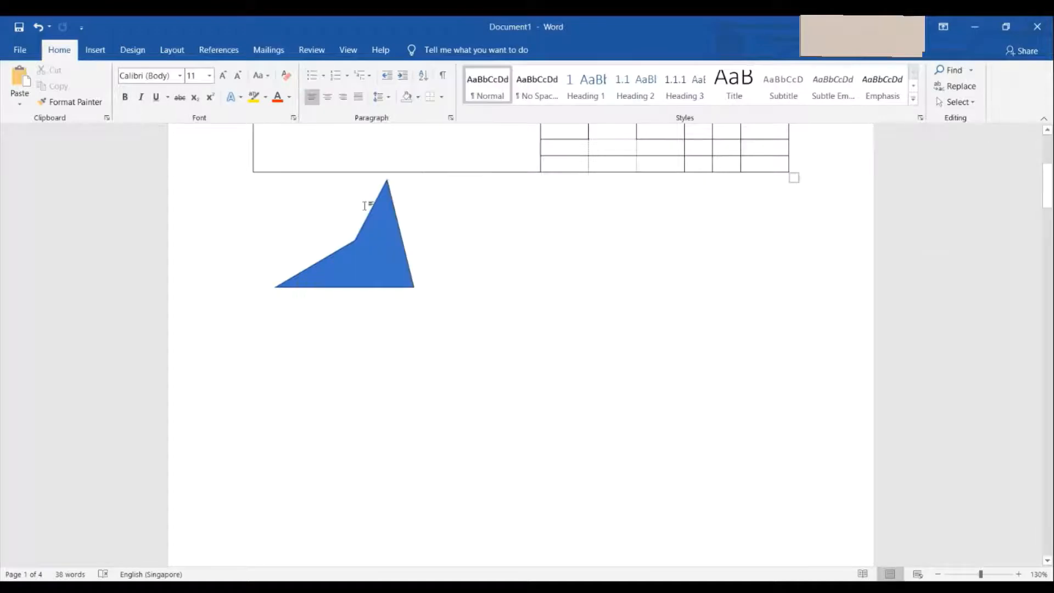
click(382, 216)
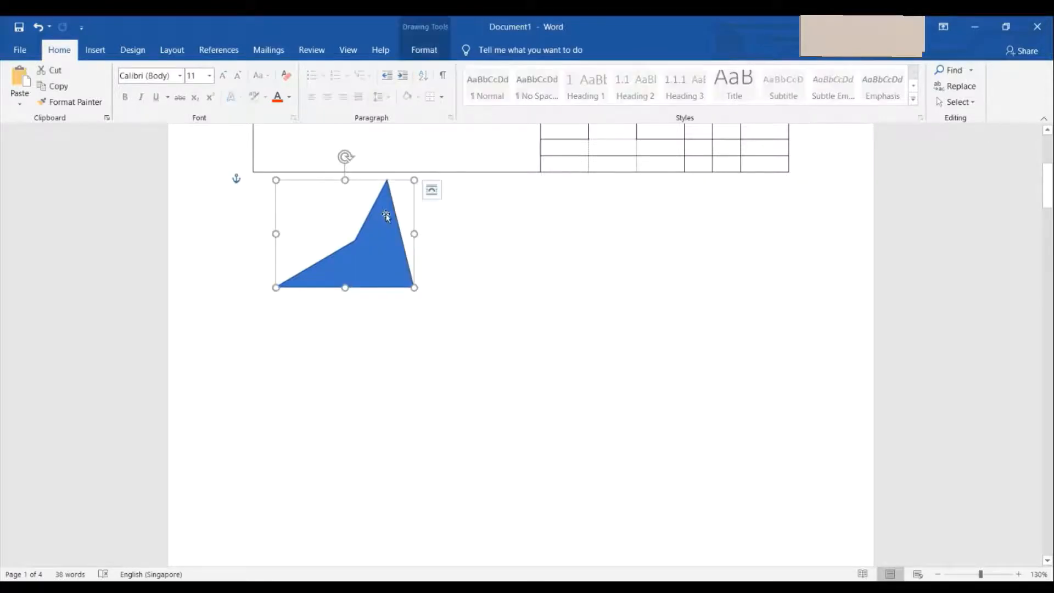
click(417, 58)
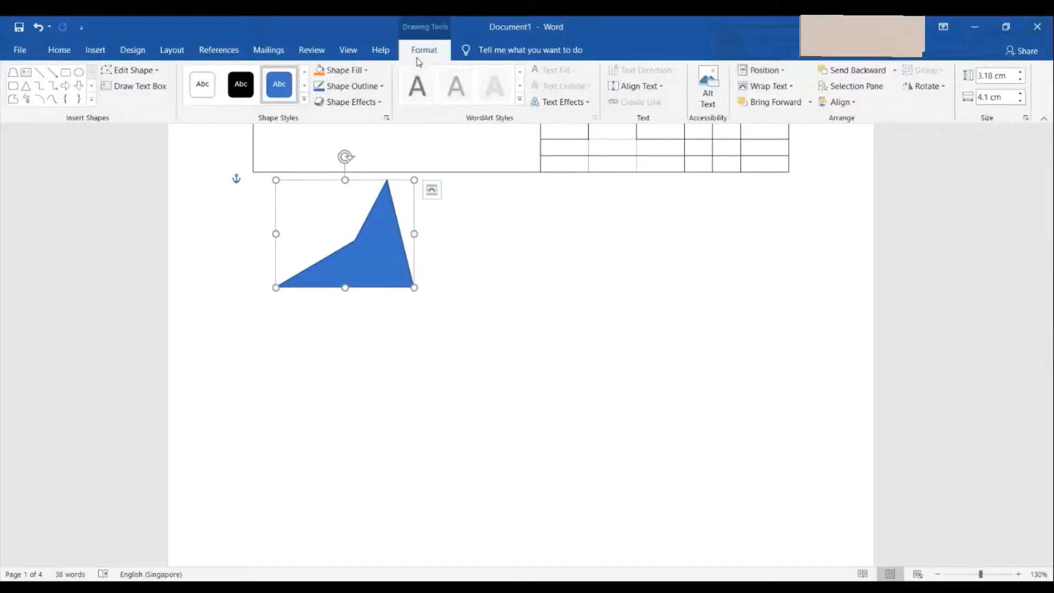
click(305, 100)
key(Escape)
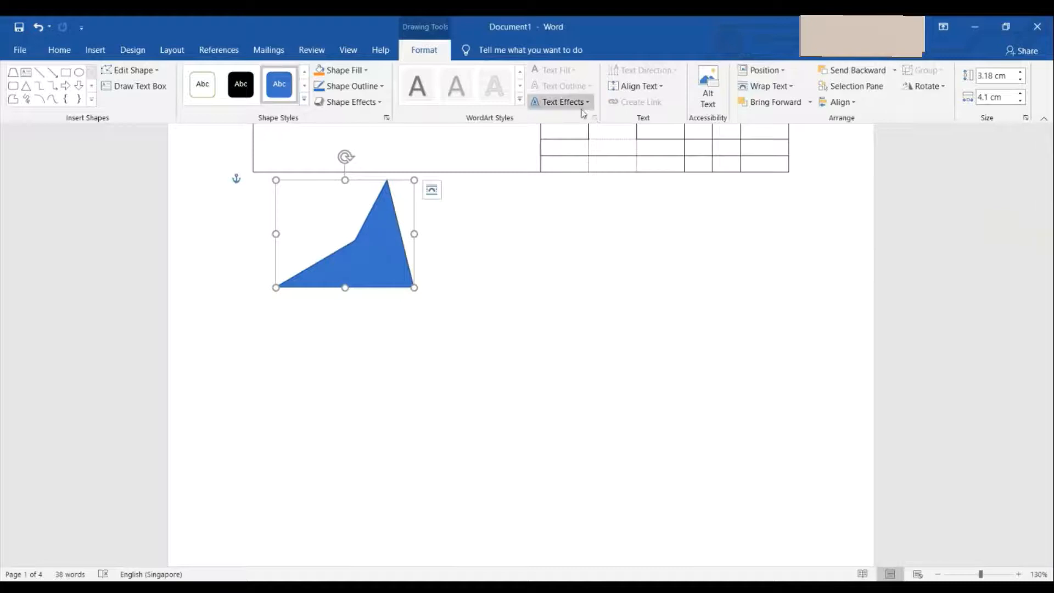
click(584, 104)
key(Escape)
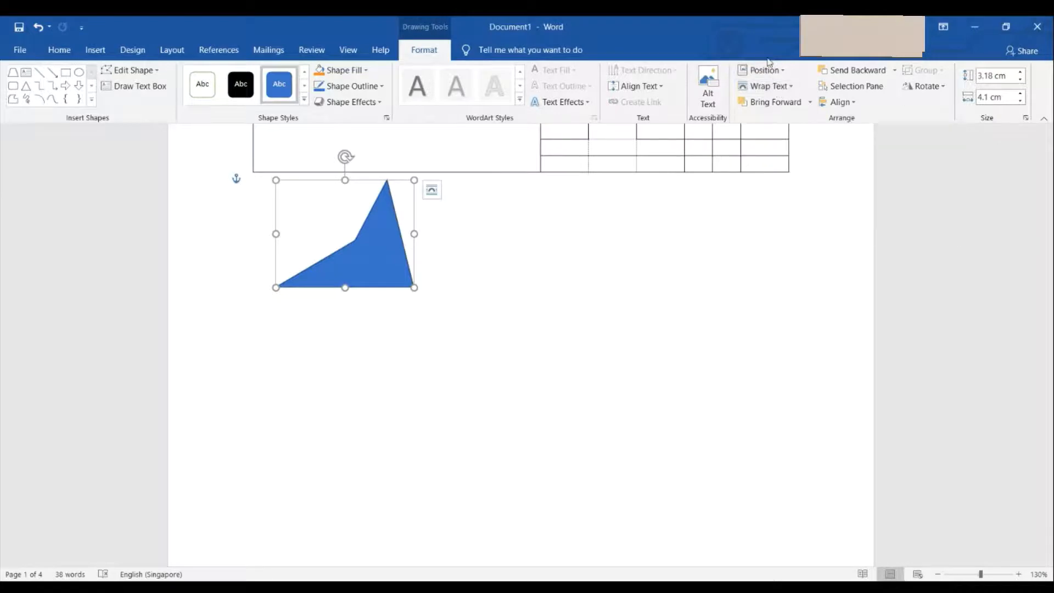
Enter "wierd tra" as the alt text description of the blue shape.
click(707, 91)
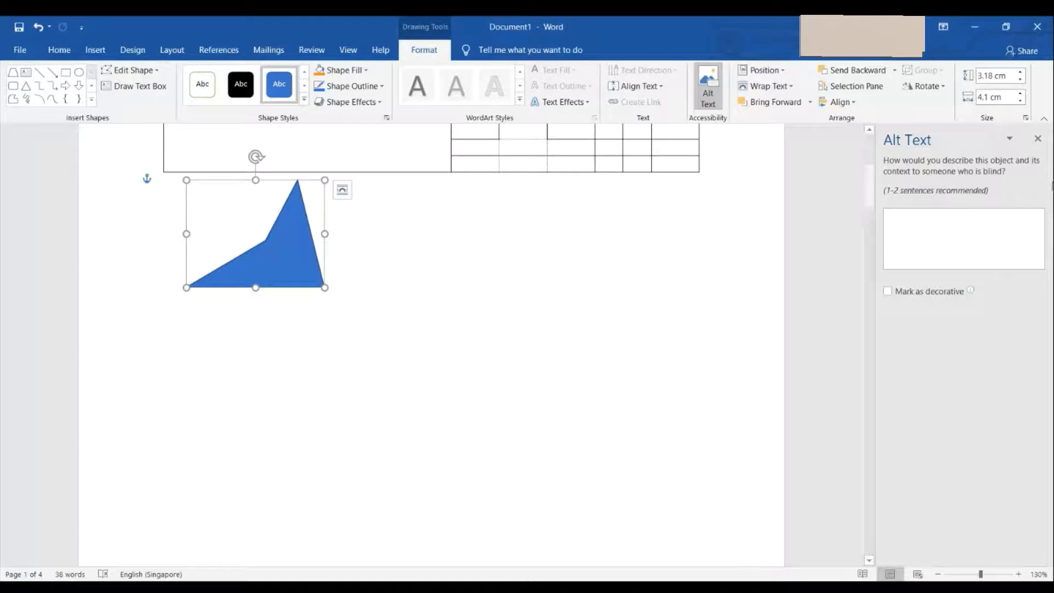
click(994, 219)
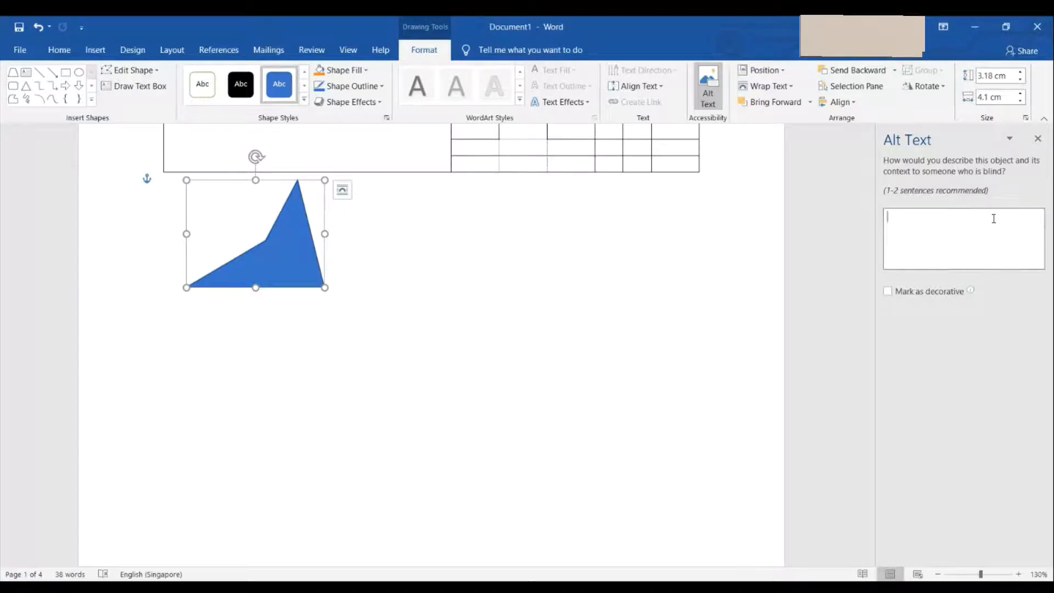
text(Wierd tra)
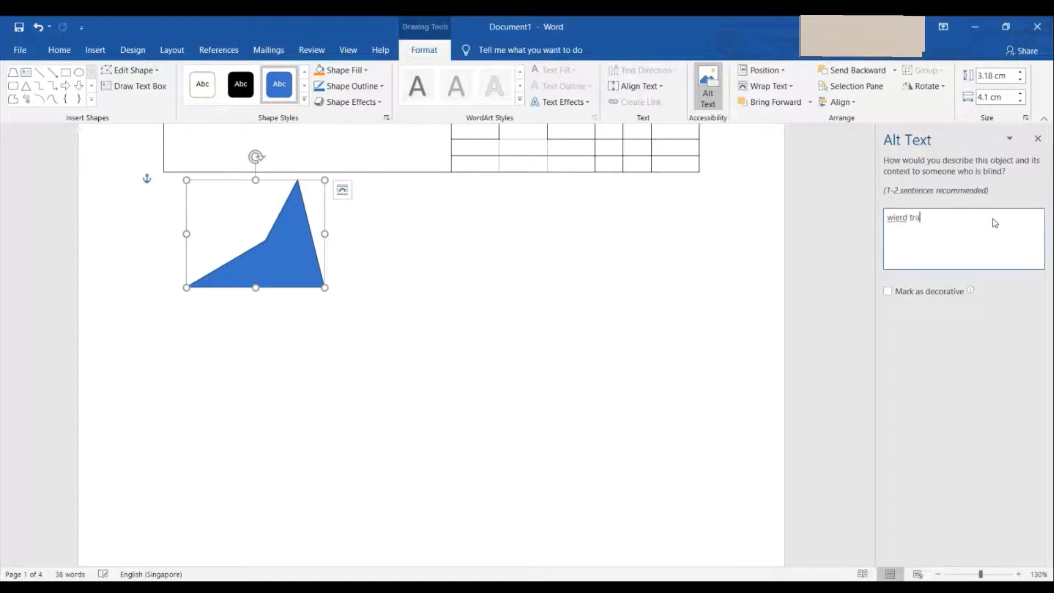
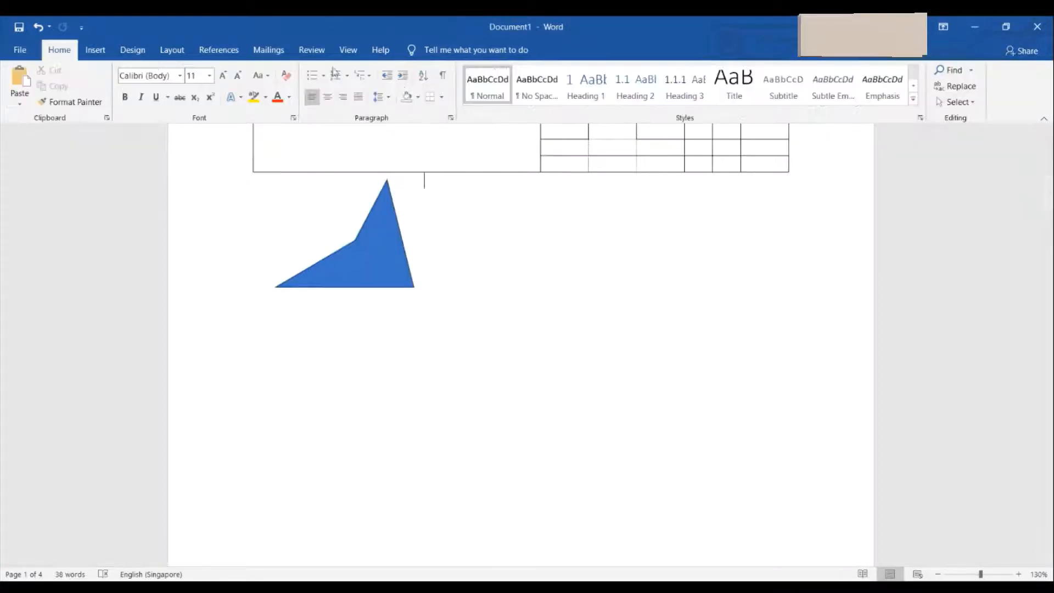
Set the blue shape's text alignment to Top.
click(376, 252)
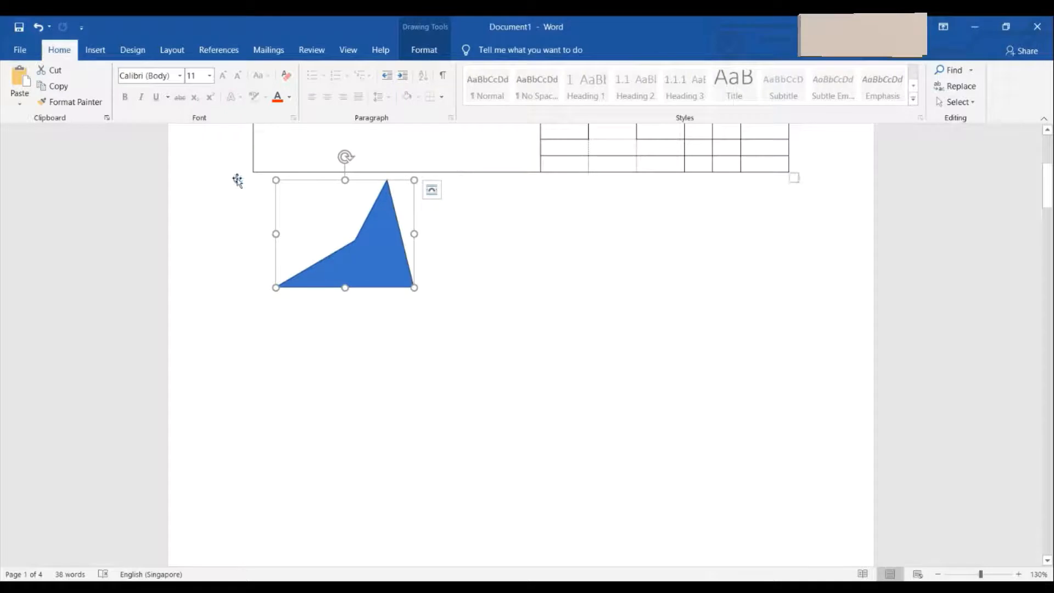
mouse_move(237, 179)
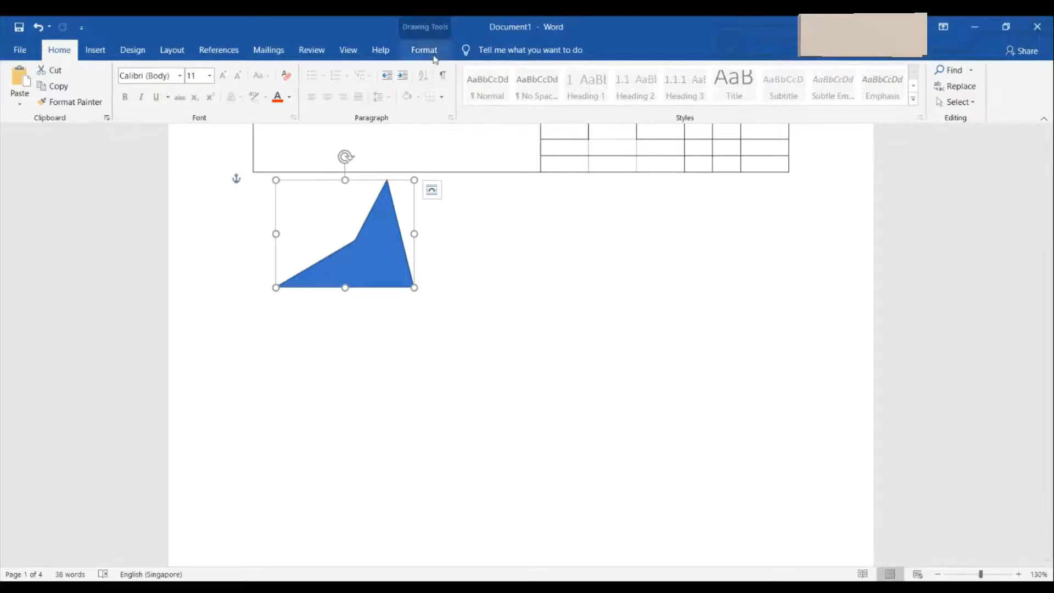
click(426, 48)
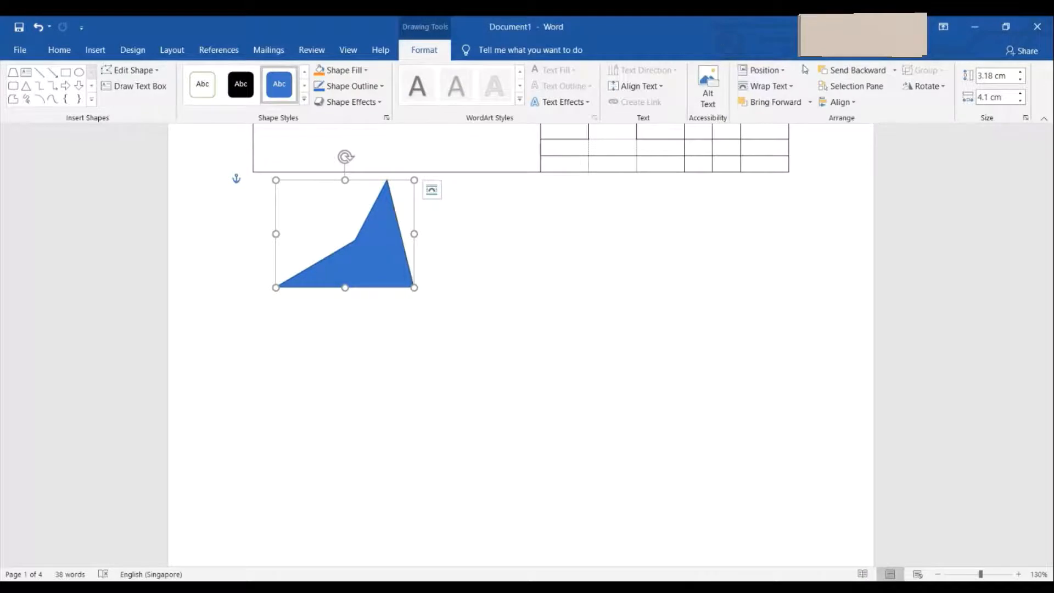
click(658, 88)
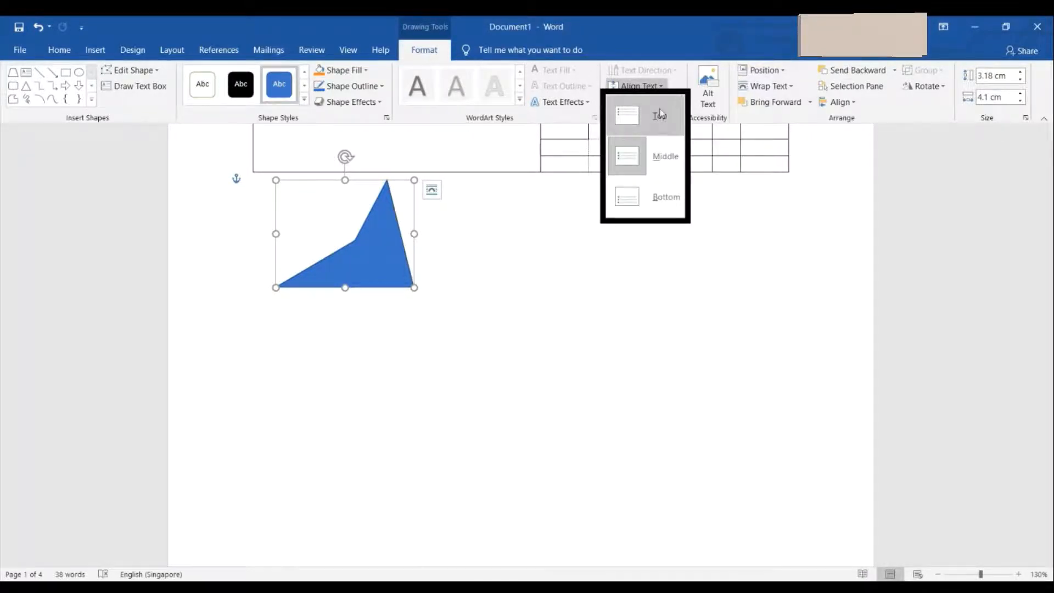
click(659, 131)
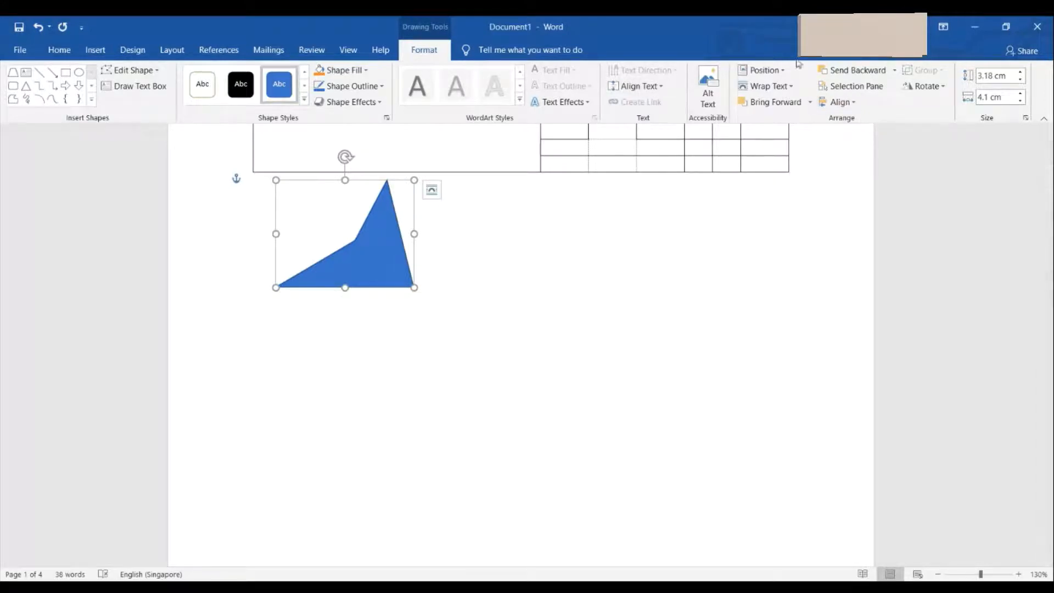
Preview the position layouts for the blue shape without choosing one, and set its text wrapping to Through.
click(774, 75)
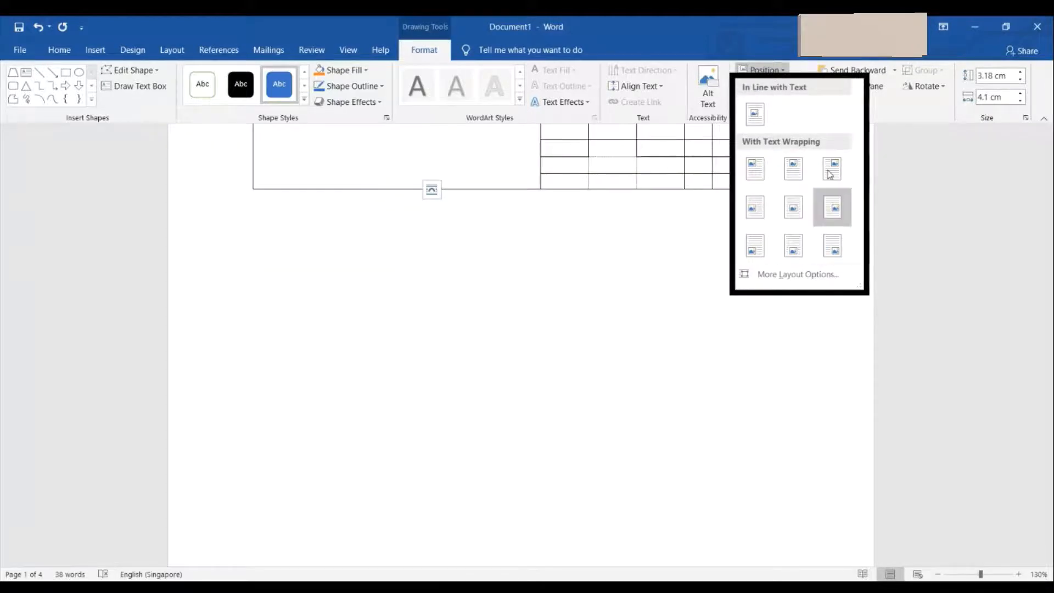
click(1016, 179)
click(770, 87)
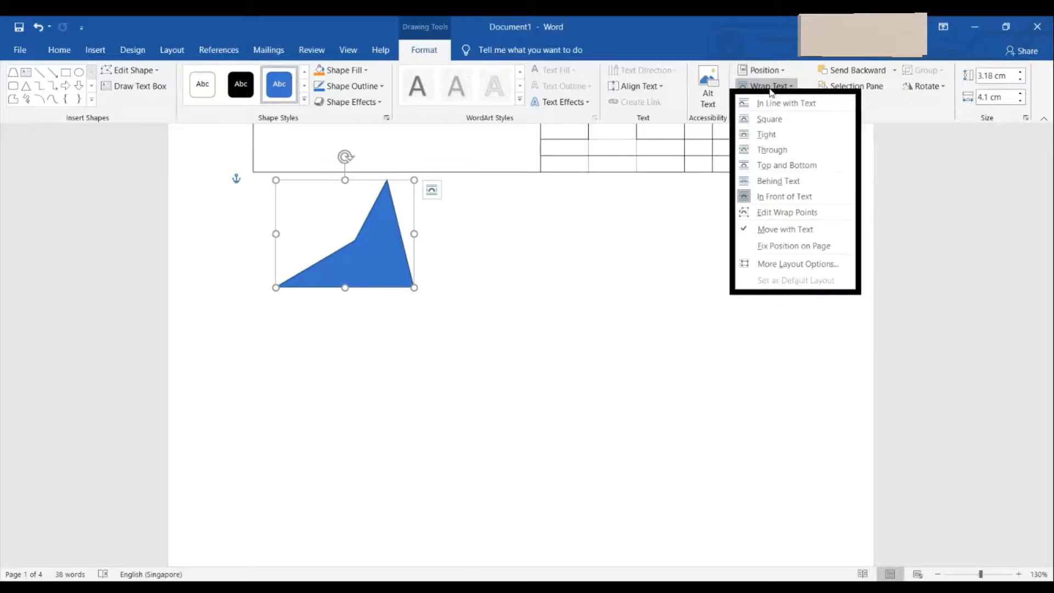
click(797, 153)
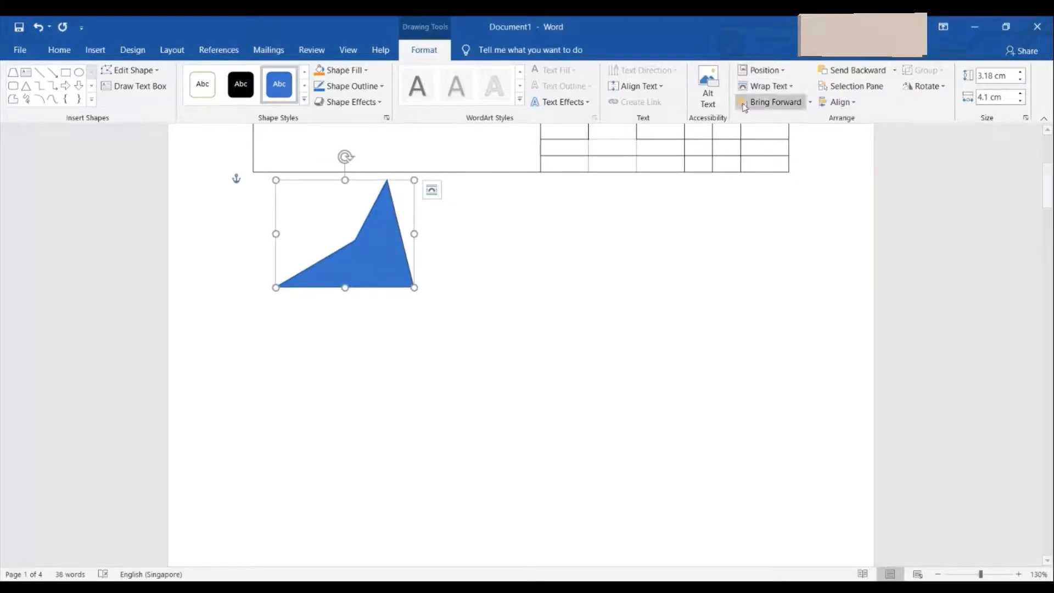
Set the blue shape's wrapping to In Line with Text and enter "kjyuyuyui" beside it.
click(752, 87)
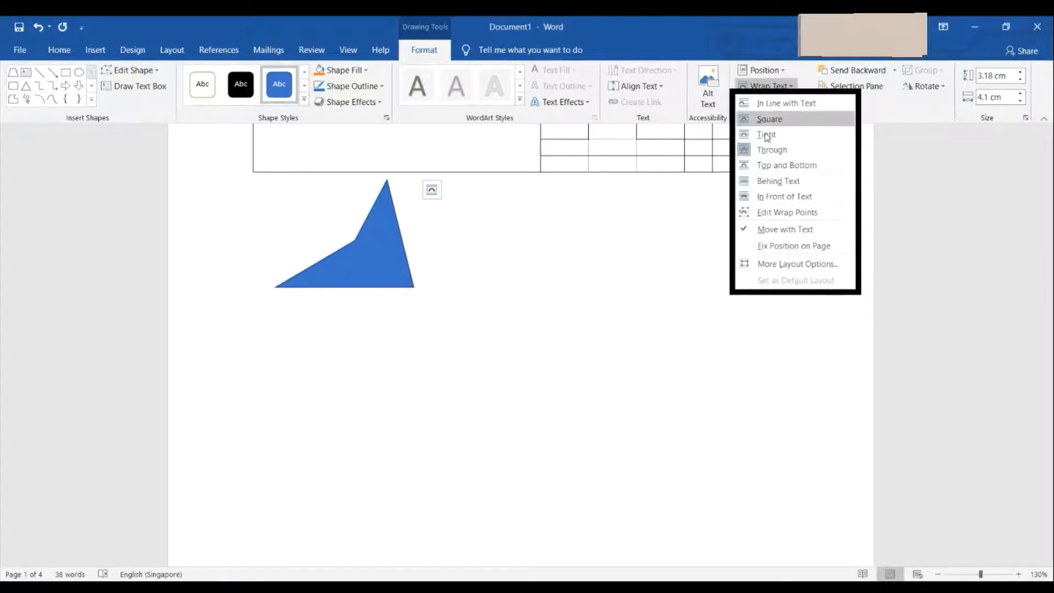
click(766, 109)
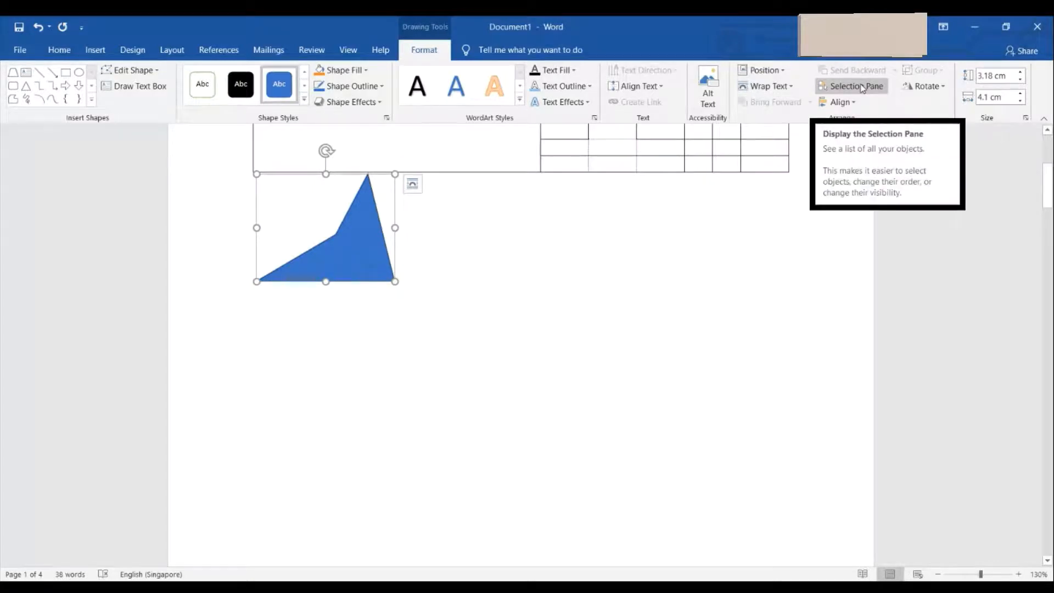
click(483, 246)
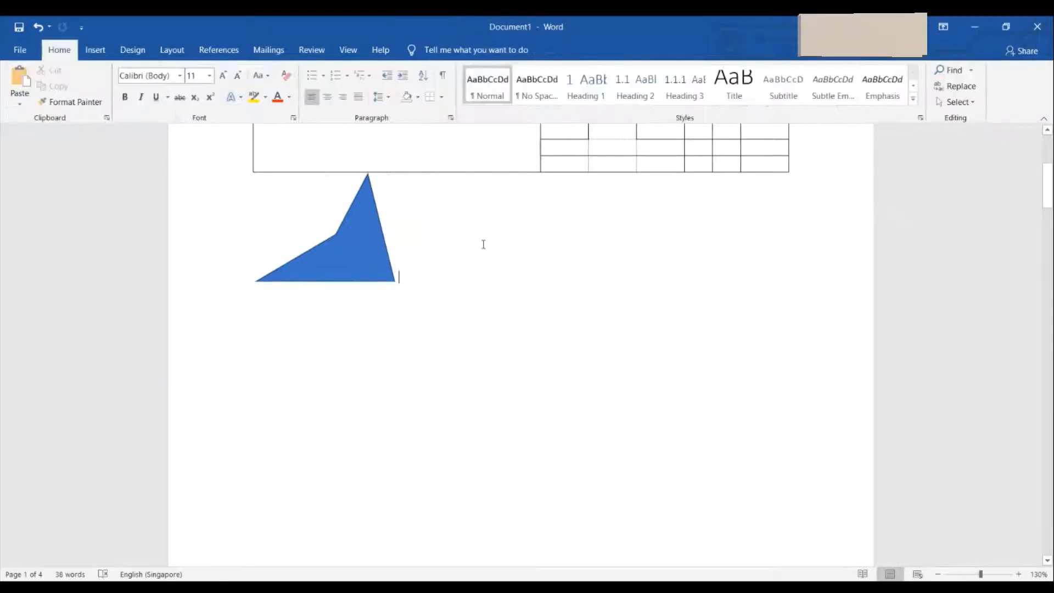
text(kjyuyuyui)
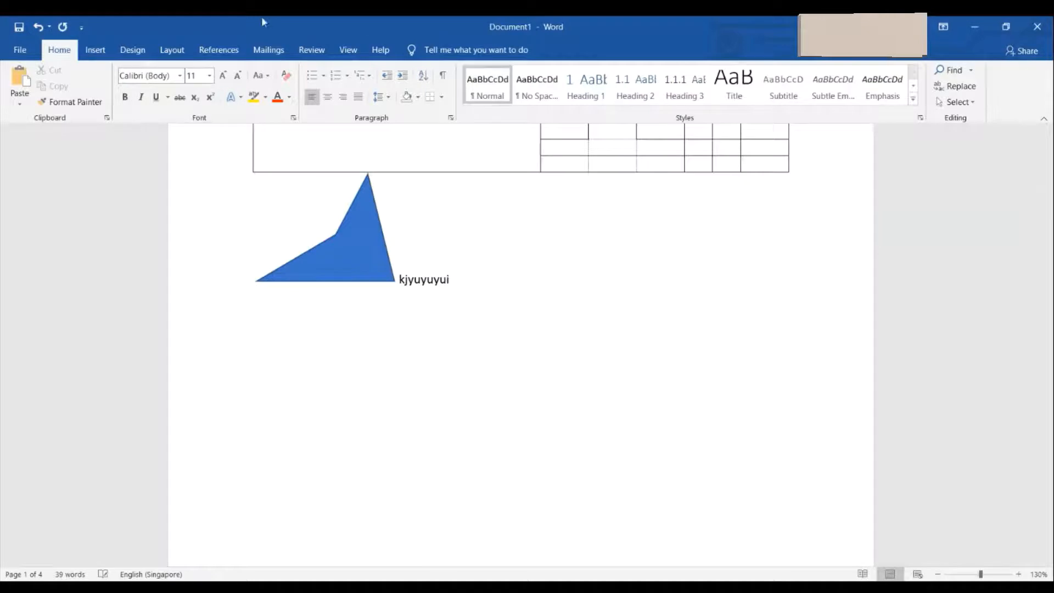
Change the blue shape's text wrapping to Behind Text.
click(345, 254)
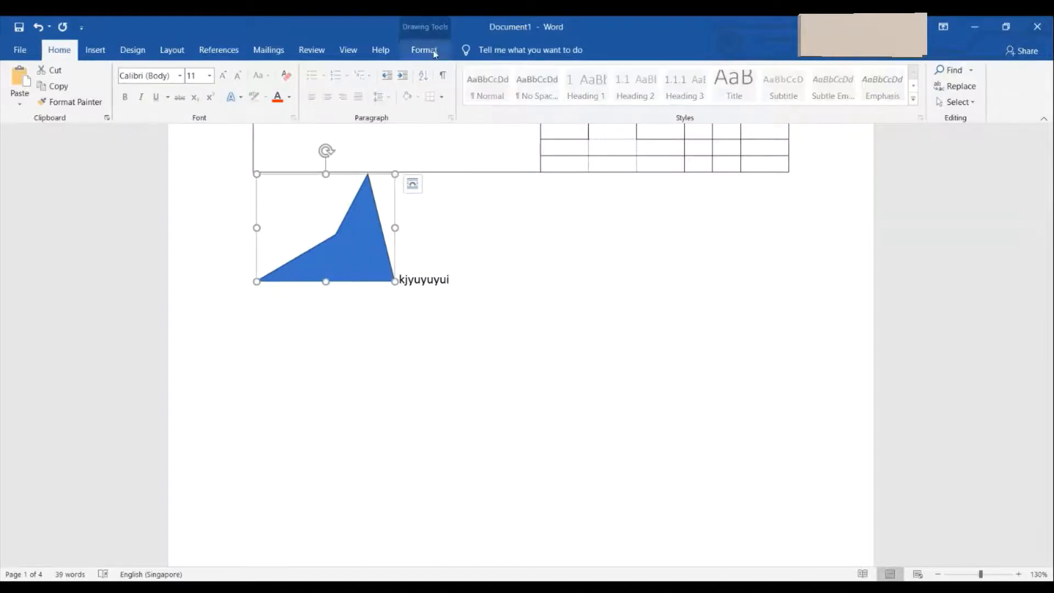
click(431, 50)
click(774, 85)
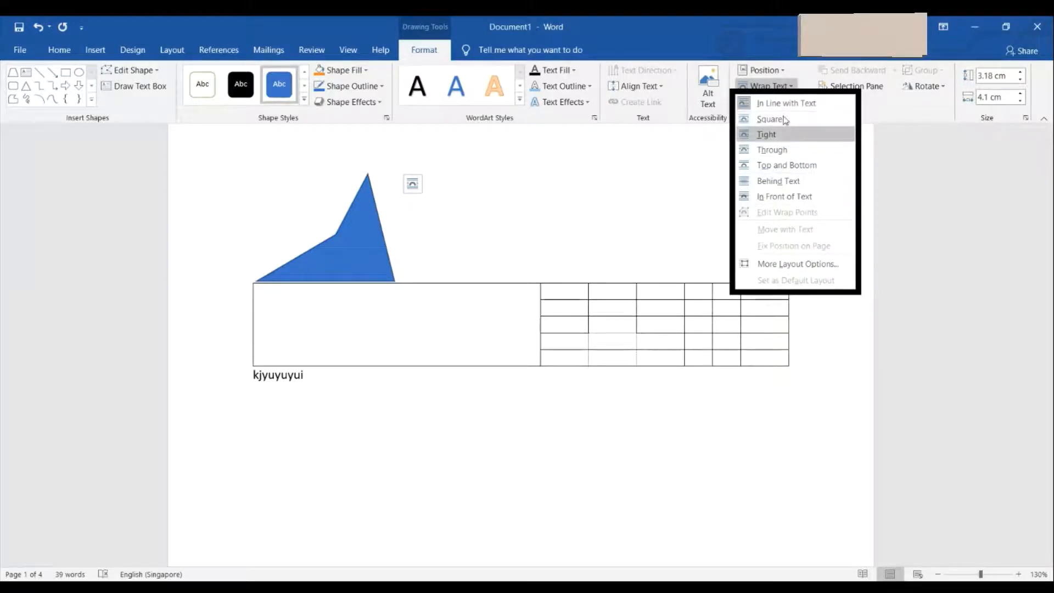
click(797, 188)
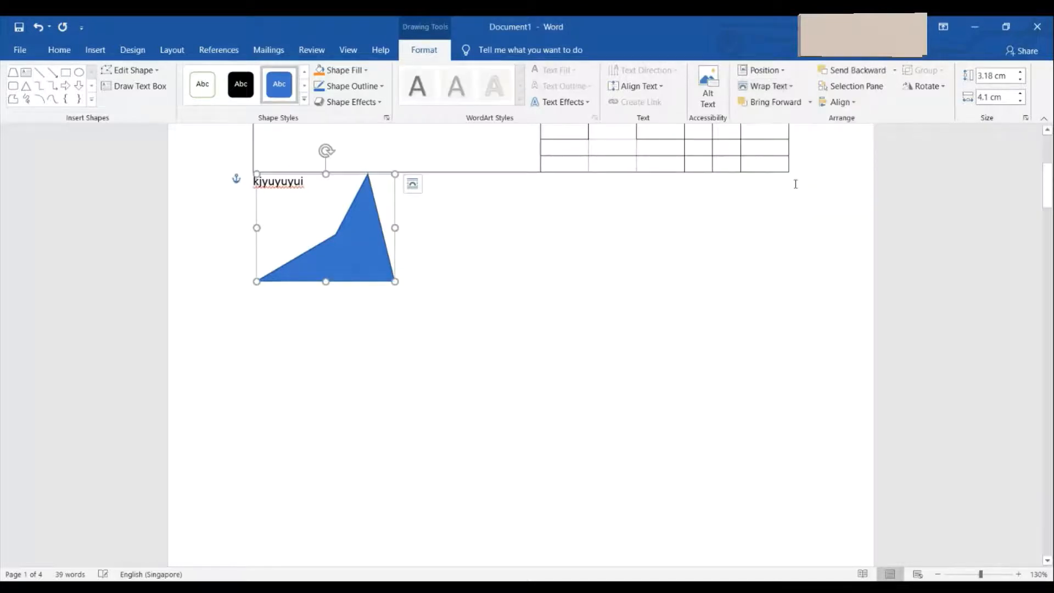
Extend the "kjyuyuyui" line below the table with random filler letters until it runs across the shape's tip.
click(253, 181)
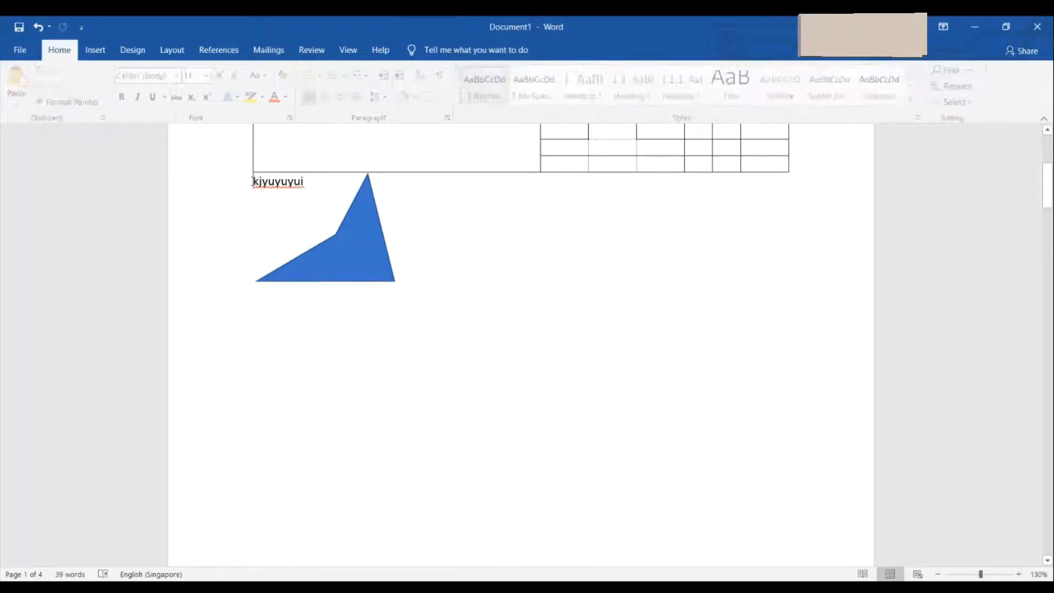
scroll(253, 181, down, 4)
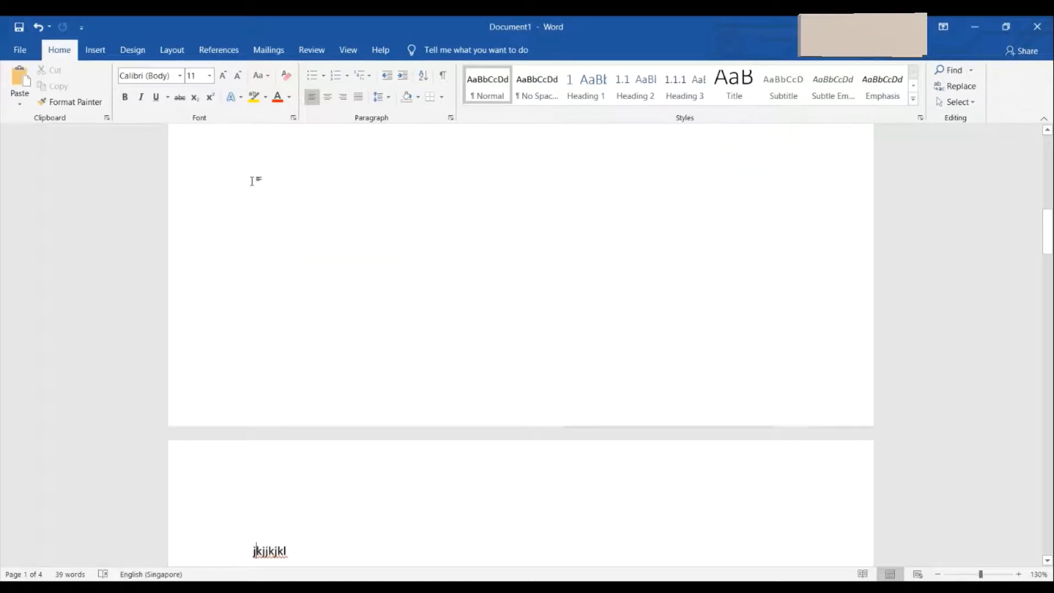
text(kjyuyuyilluiooiuiuiouoiuuiouui)
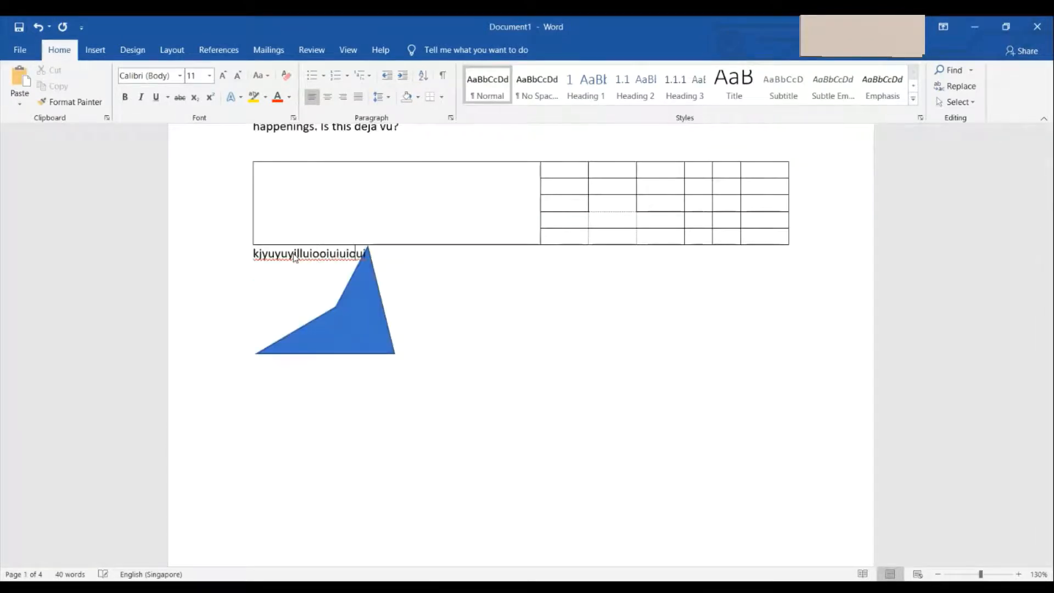
text(oiuiouiouioui)
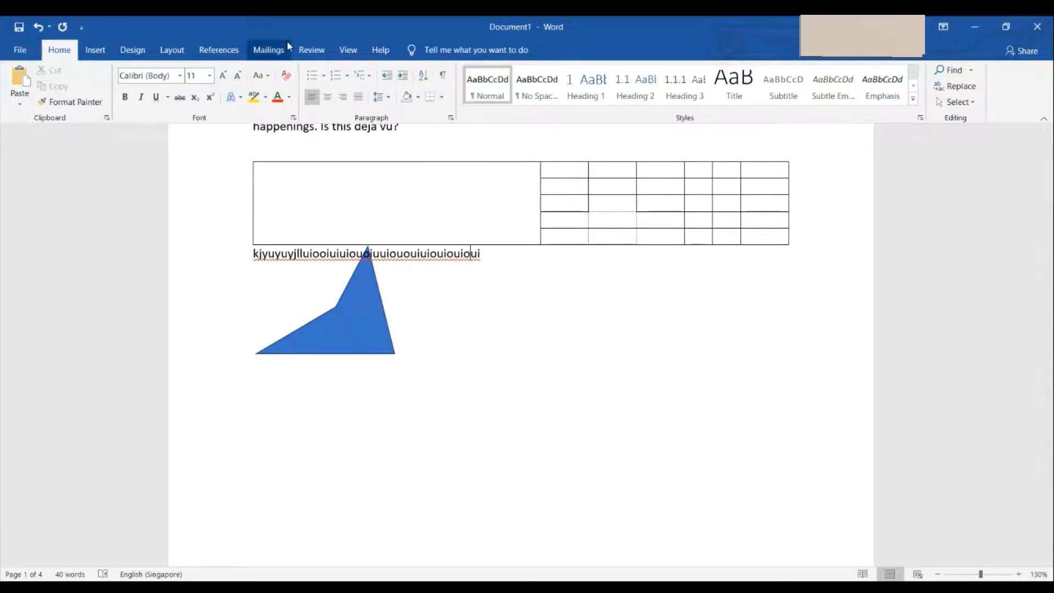
Review the layering options for the blue shape and bring it to the front.
click(352, 328)
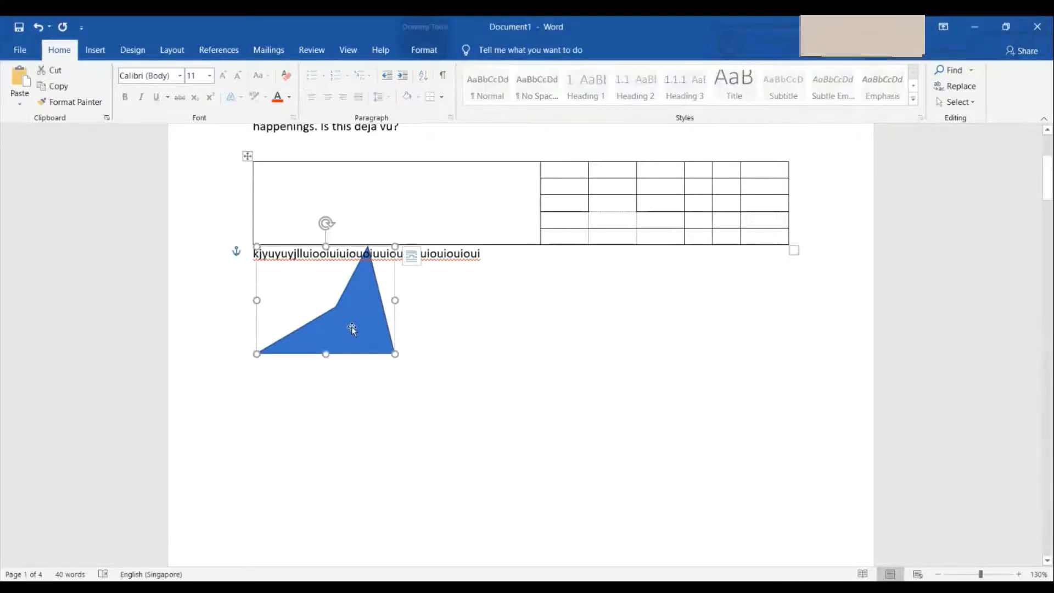
click(425, 50)
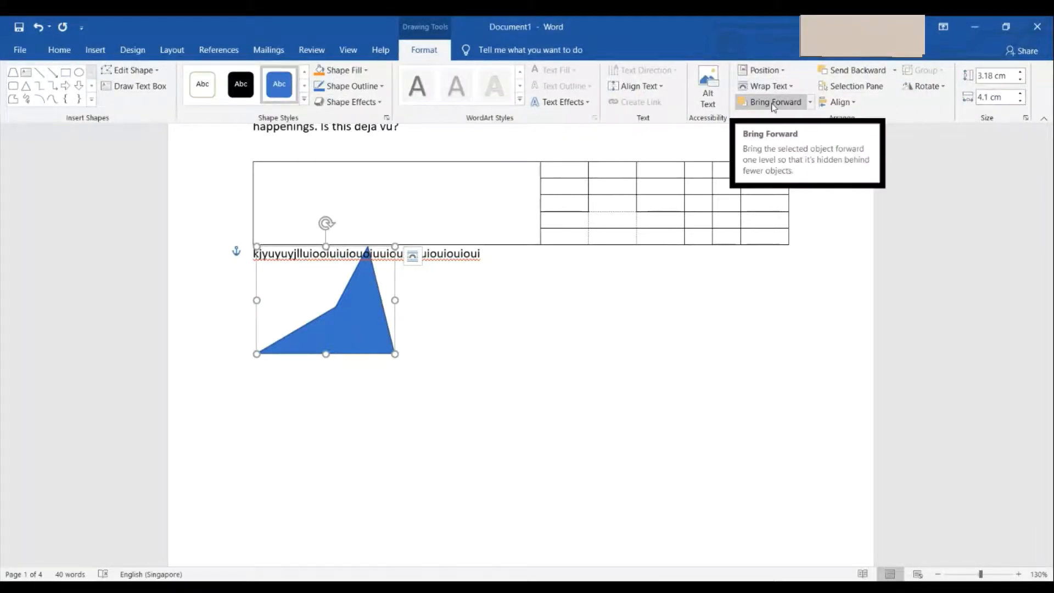
click(810, 103)
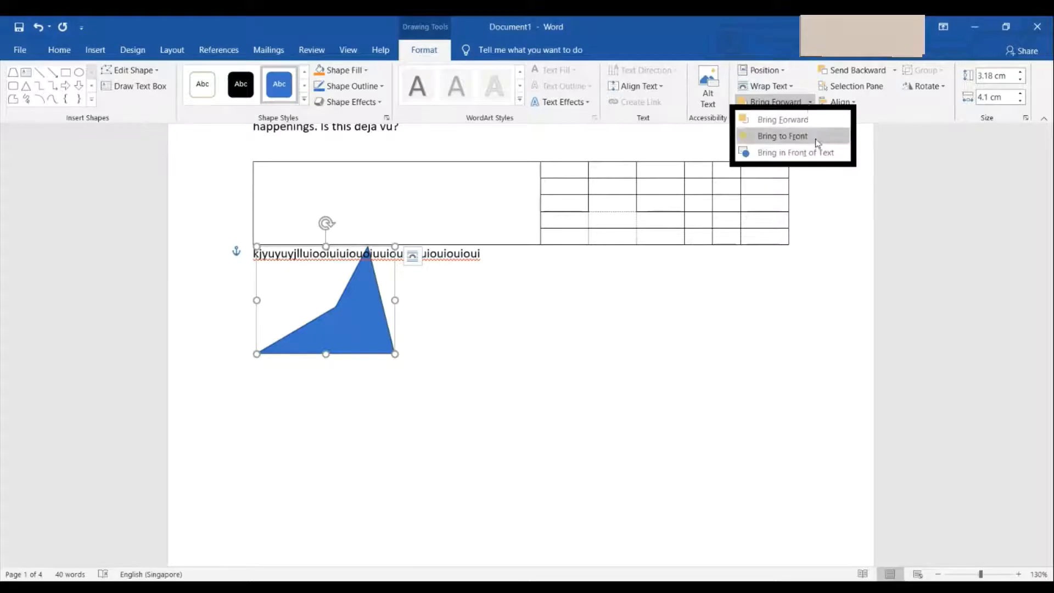
click(860, 72)
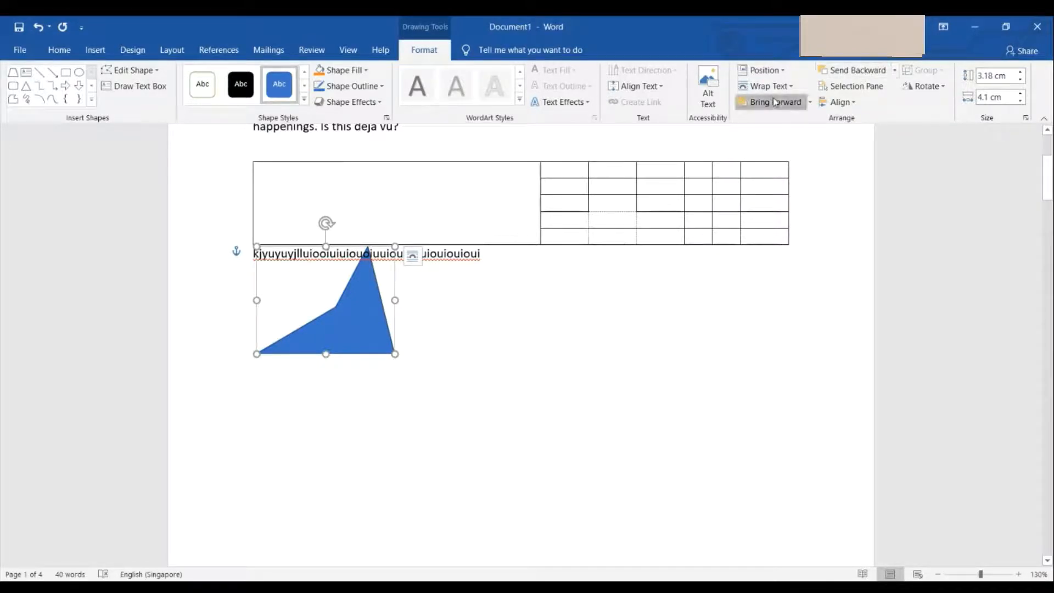
click(809, 102)
click(815, 142)
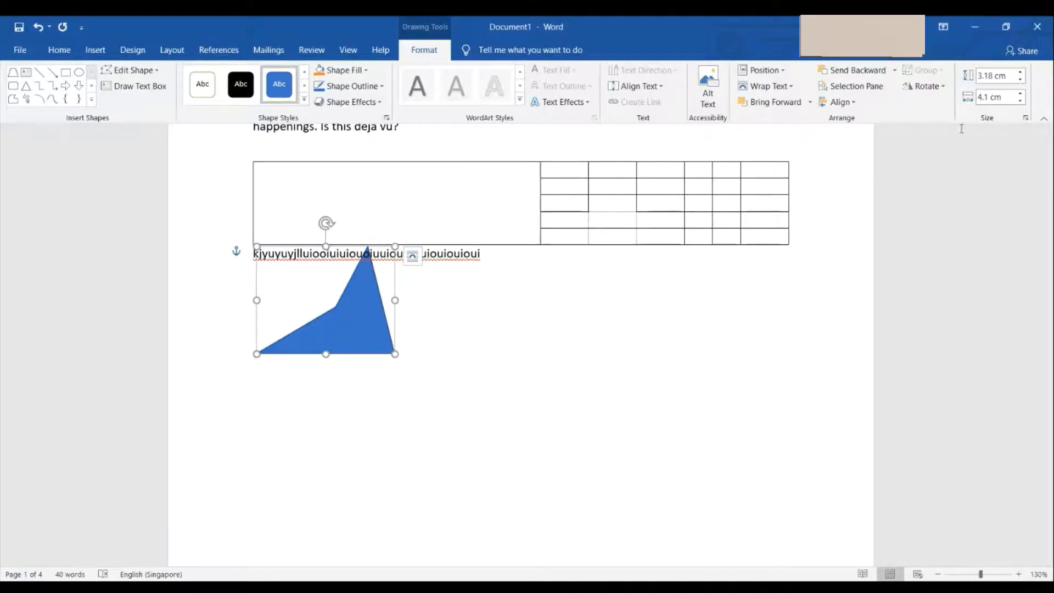
Select Trapezoid 1 in the list of all objects, align it to the bottom margin, and flip it vertically.
click(854, 88)
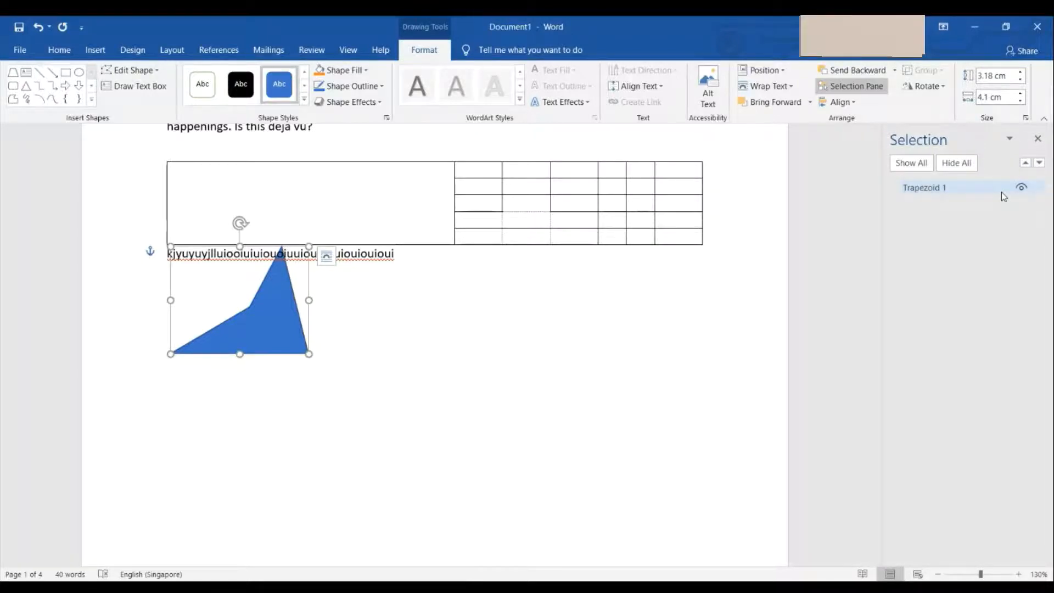
click(1001, 193)
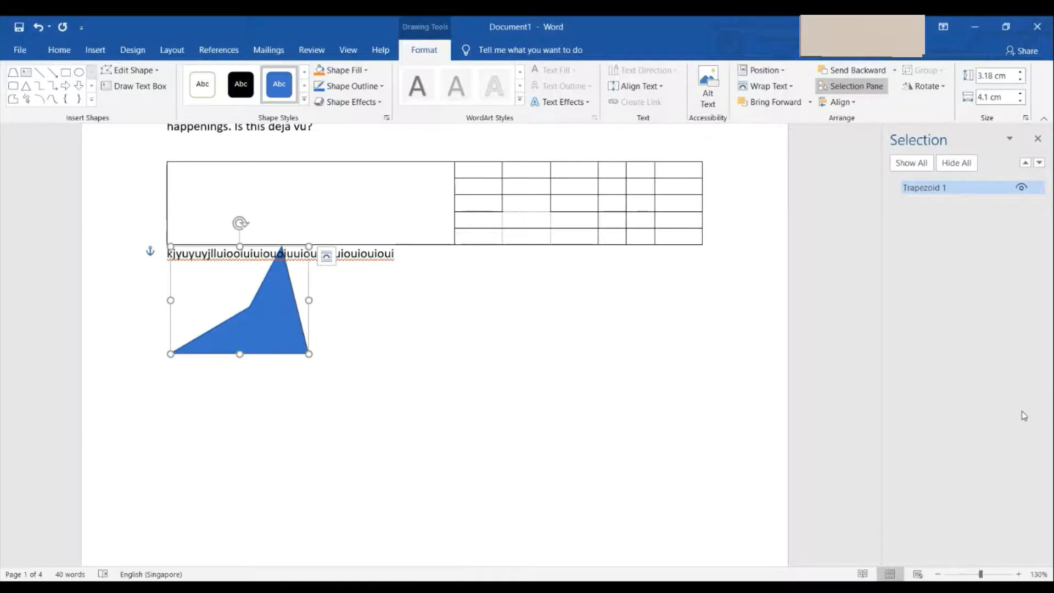
click(840, 102)
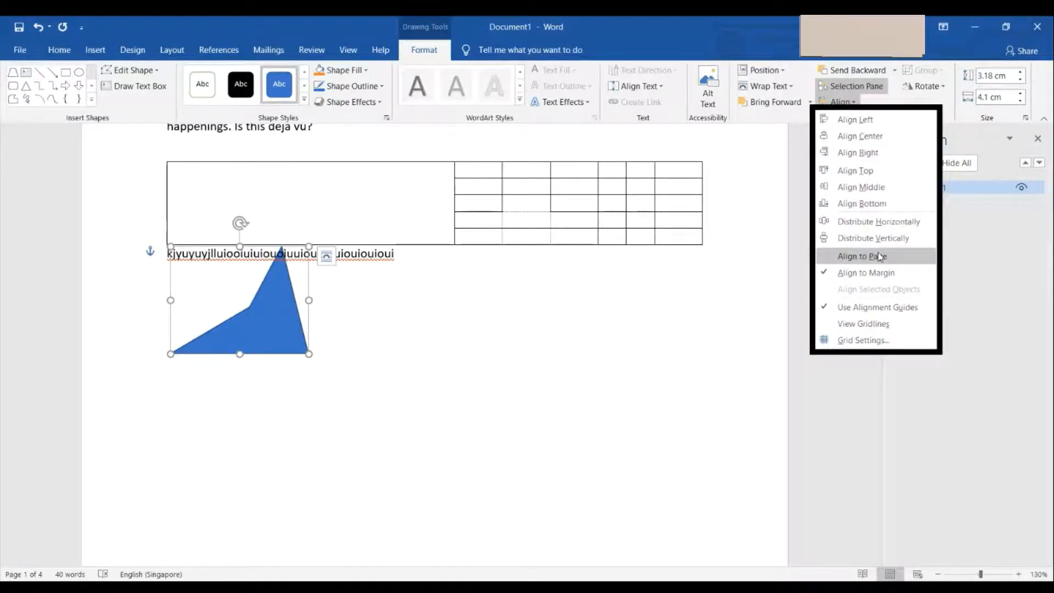
click(860, 203)
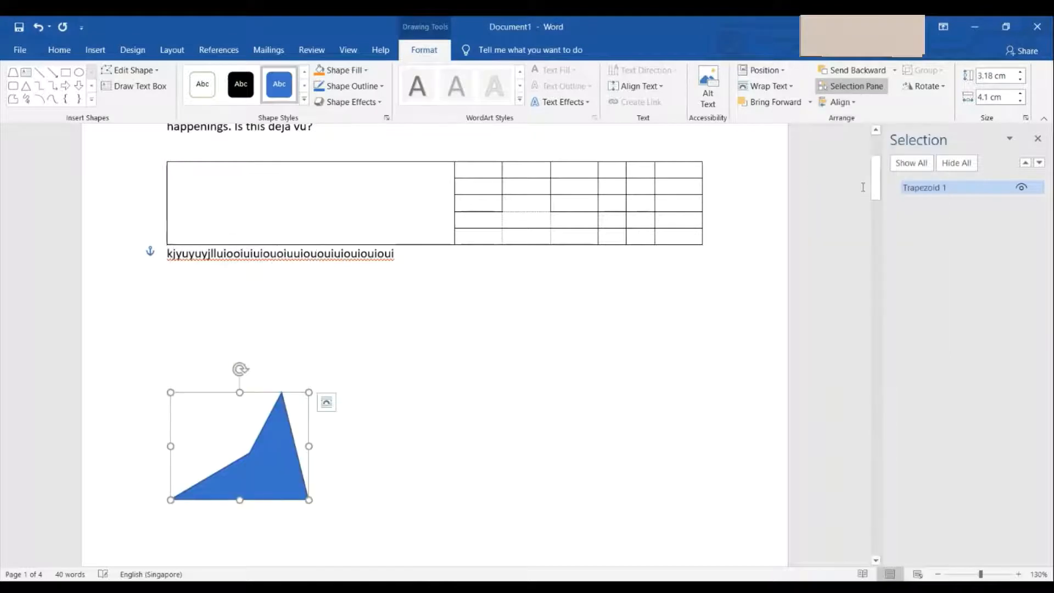
click(852, 86)
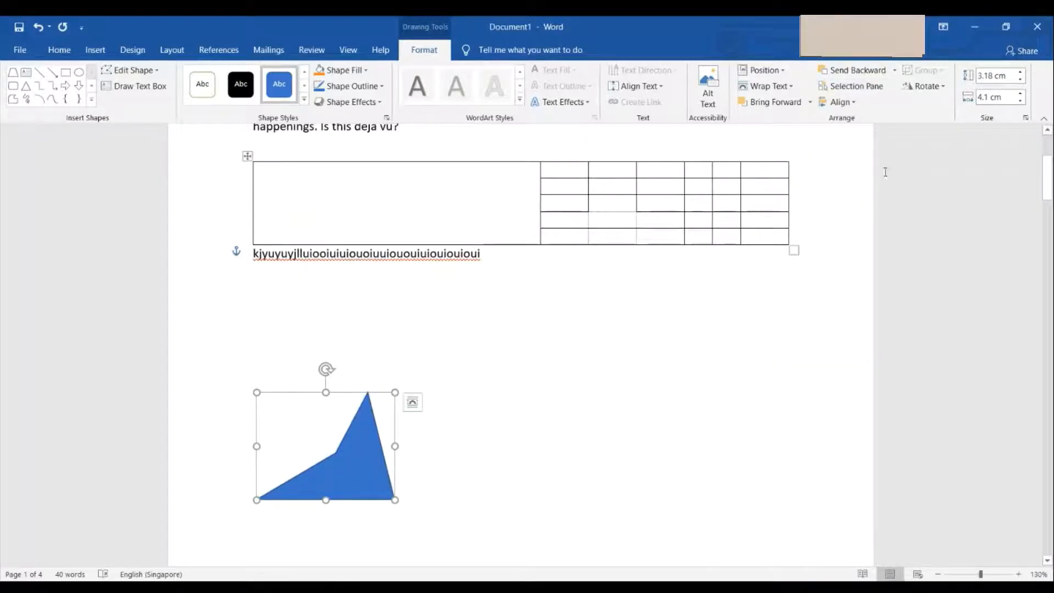
click(924, 86)
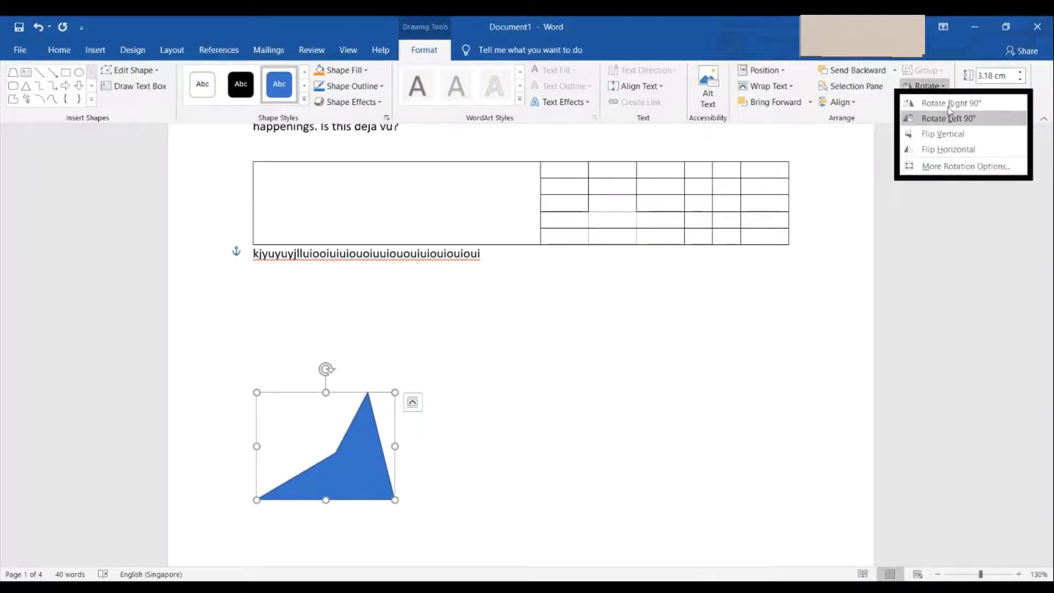
click(945, 135)
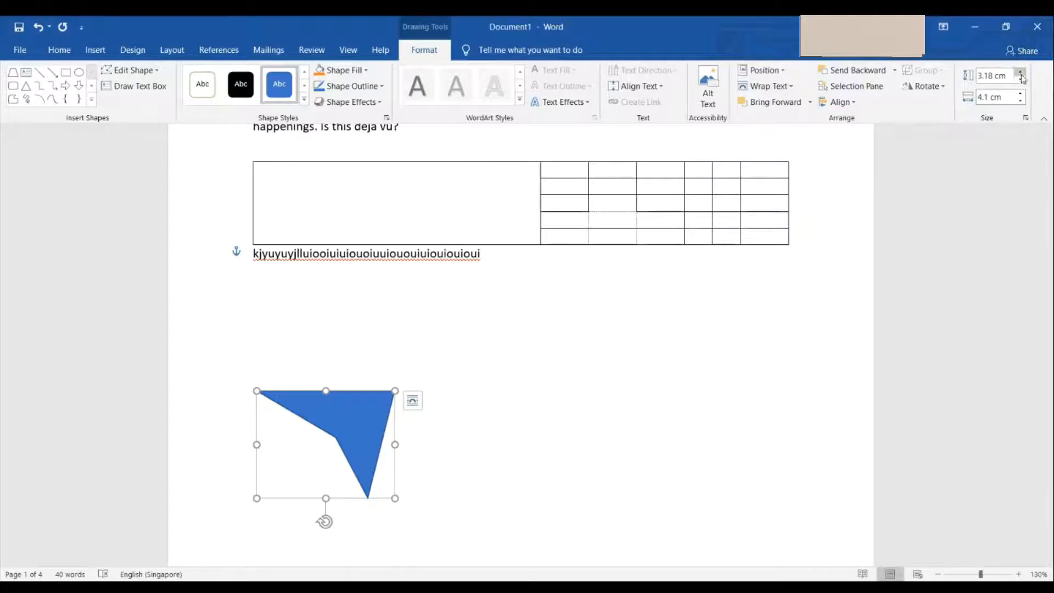
Examine the shape's detailed size settings, including absolute and relative height, and leave them without applying changes.
click(1026, 118)
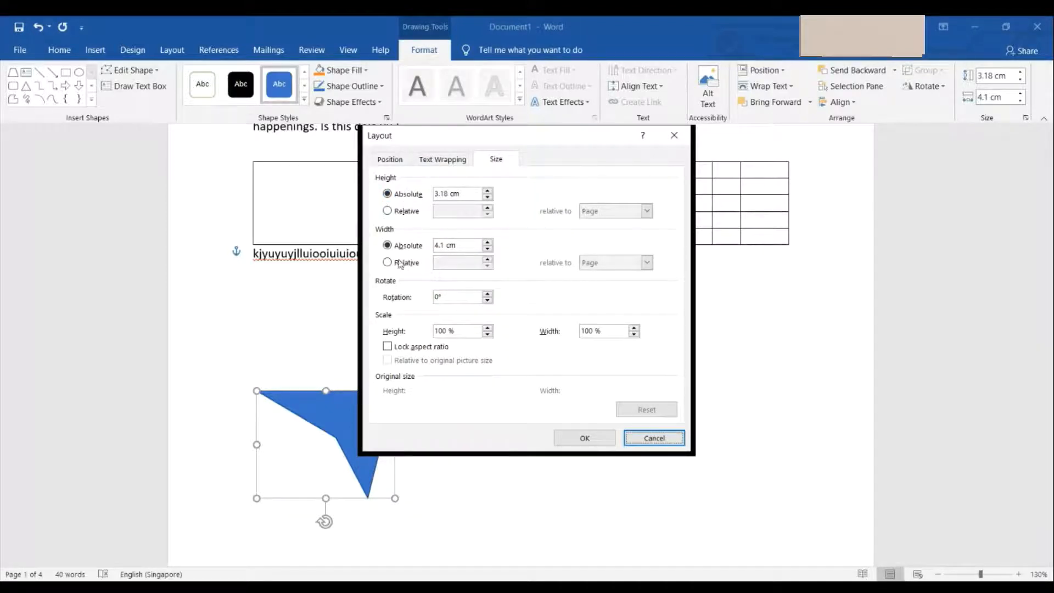
click(388, 212)
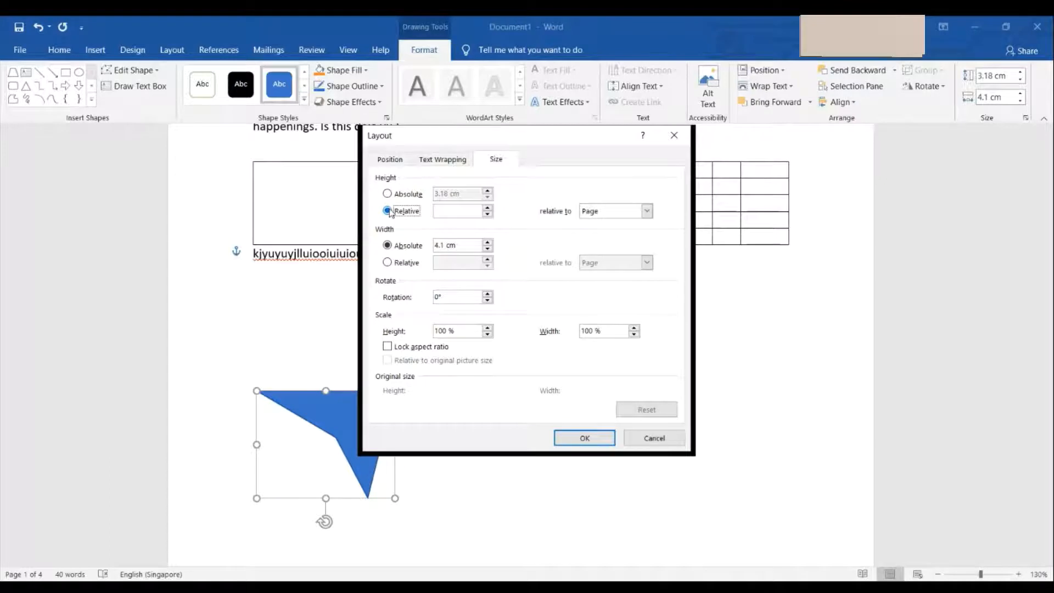
key(Tab)
click(412, 196)
click(640, 441)
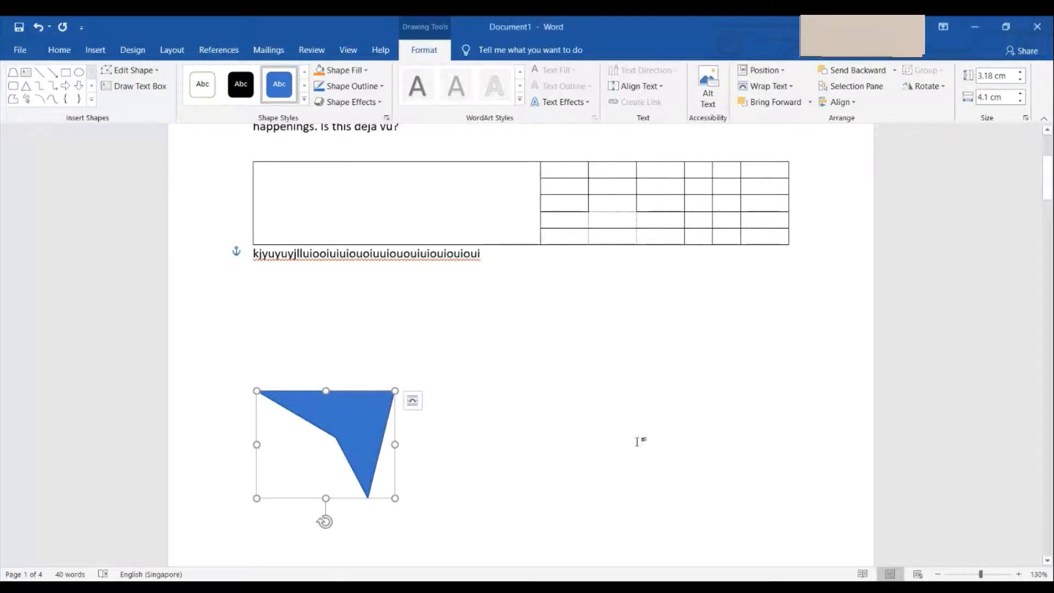
Show the features available for insertion into the document.
click(94, 50)
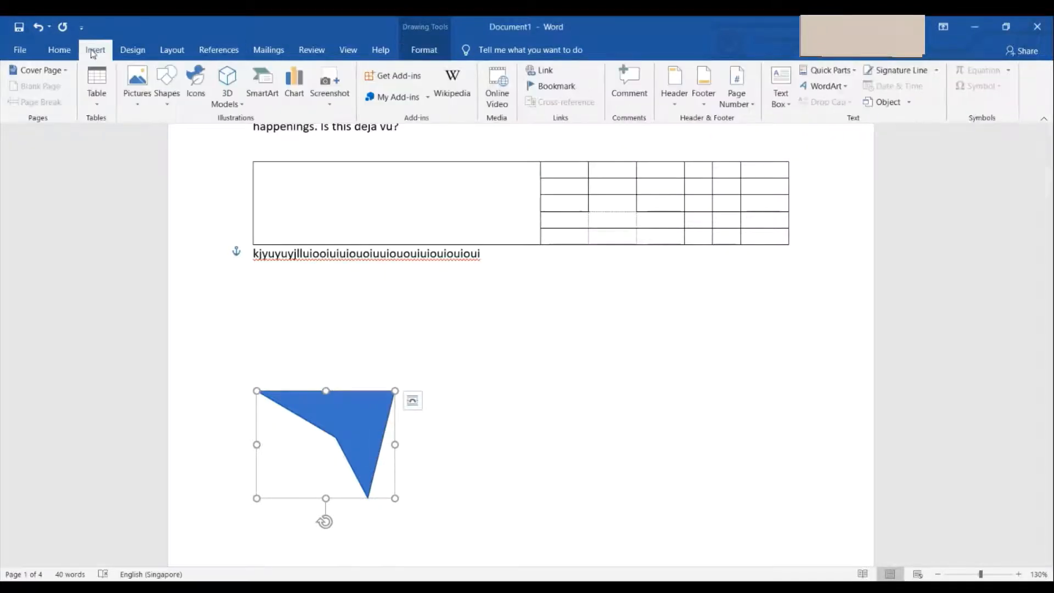
Insert the gauge icon from the Analytics category of the icon library before the text line below the table.
click(205, 83)
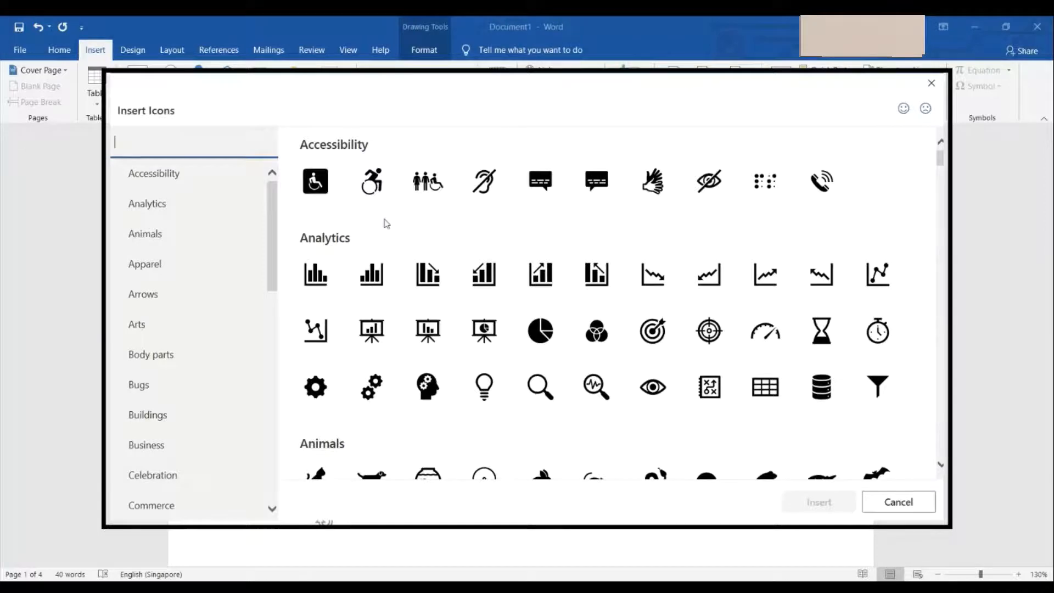
scroll(385, 223, down, 15)
scroll(387, 224, down, 10)
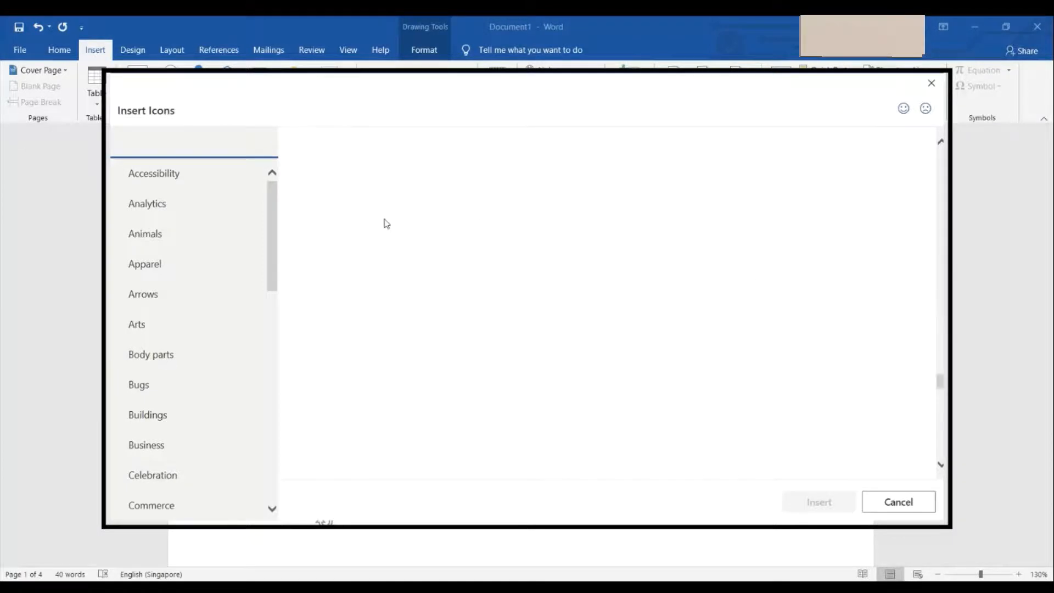
scroll(386, 223, up, 20)
scroll(386, 224, up, 5)
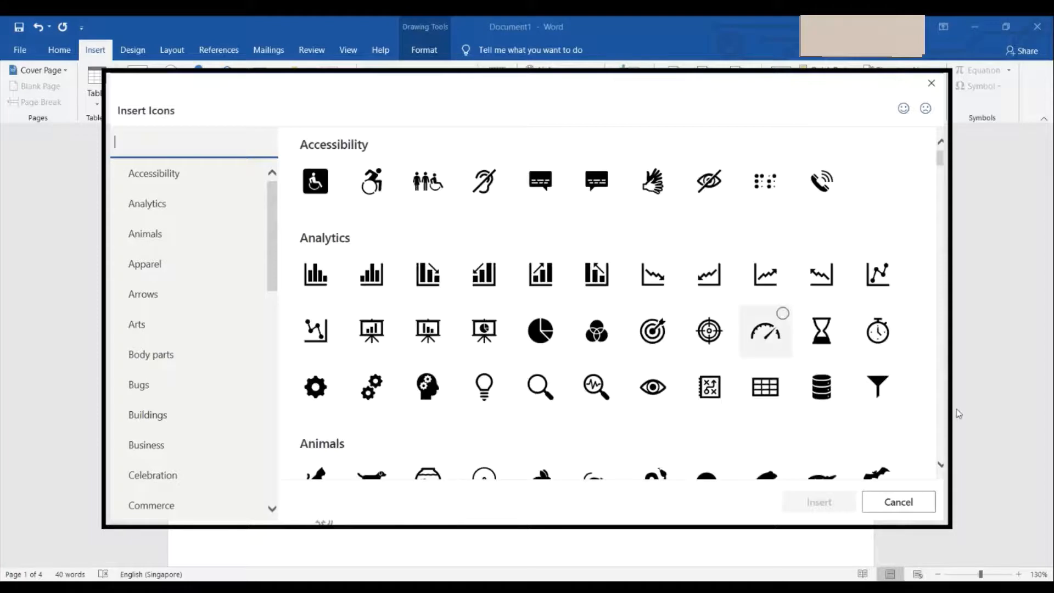
click(771, 352)
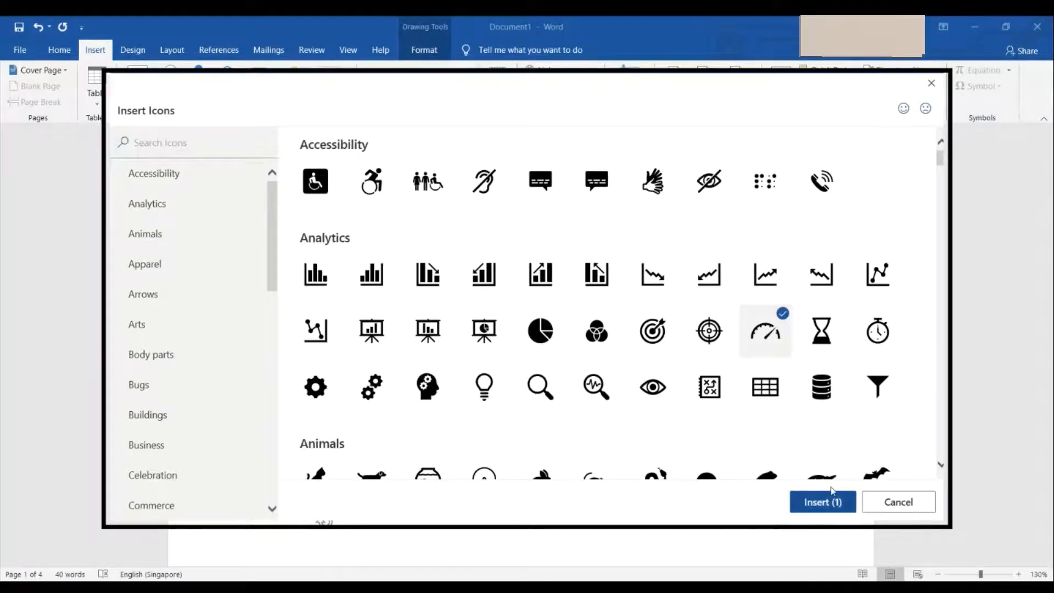
click(820, 502)
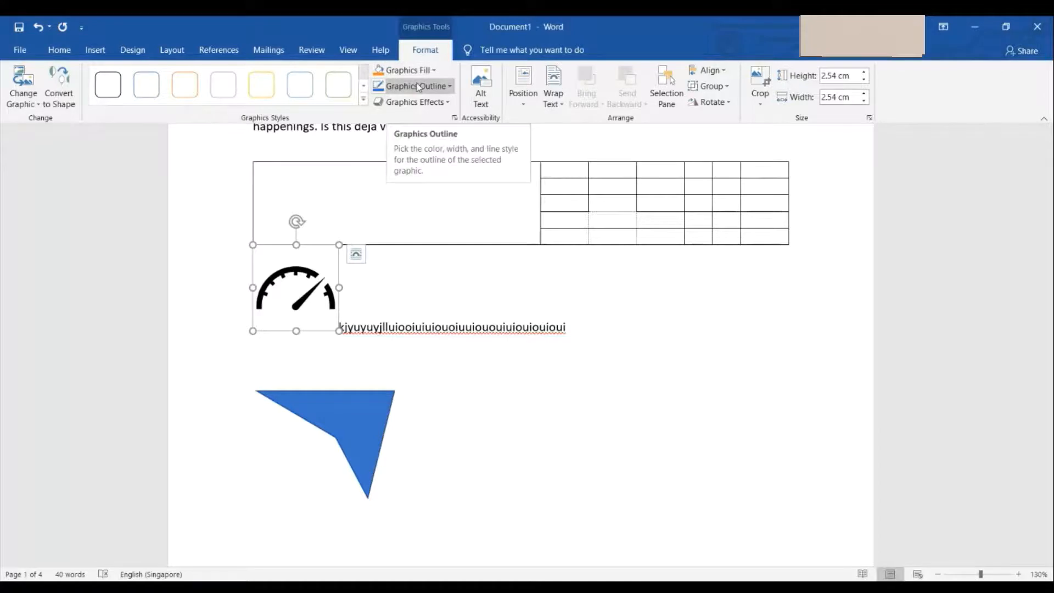
Review the gauge icon's outline options and its size settings in the Layout dialog without changing them.
click(417, 85)
click(605, 21)
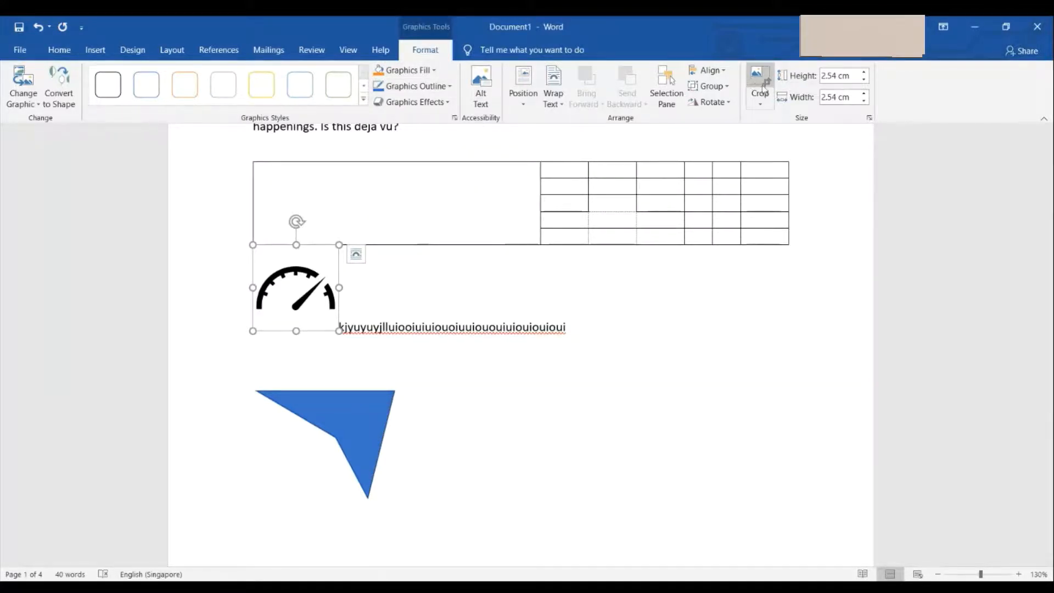
click(868, 117)
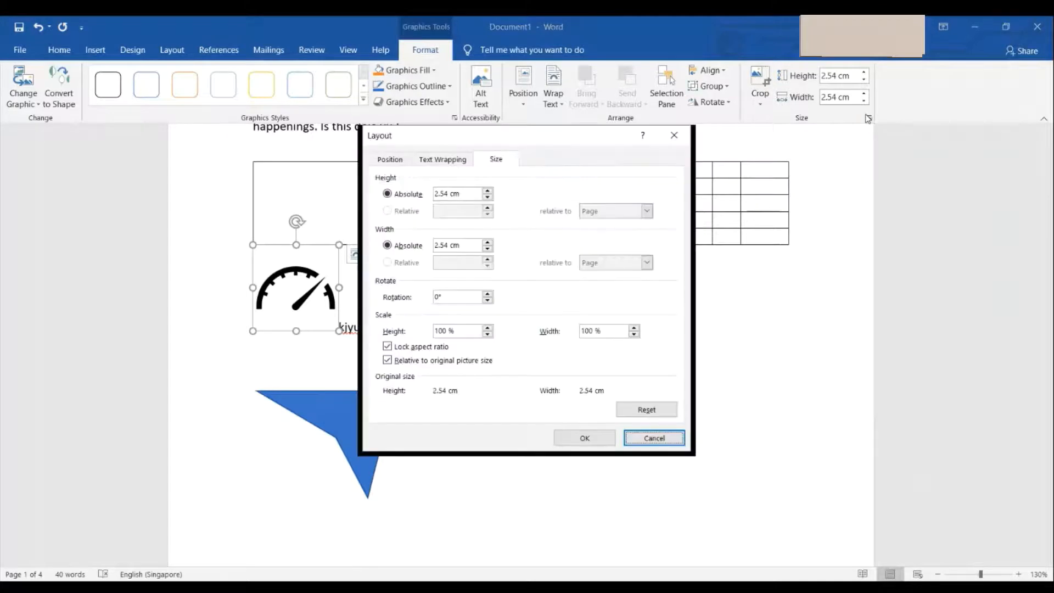
click(651, 440)
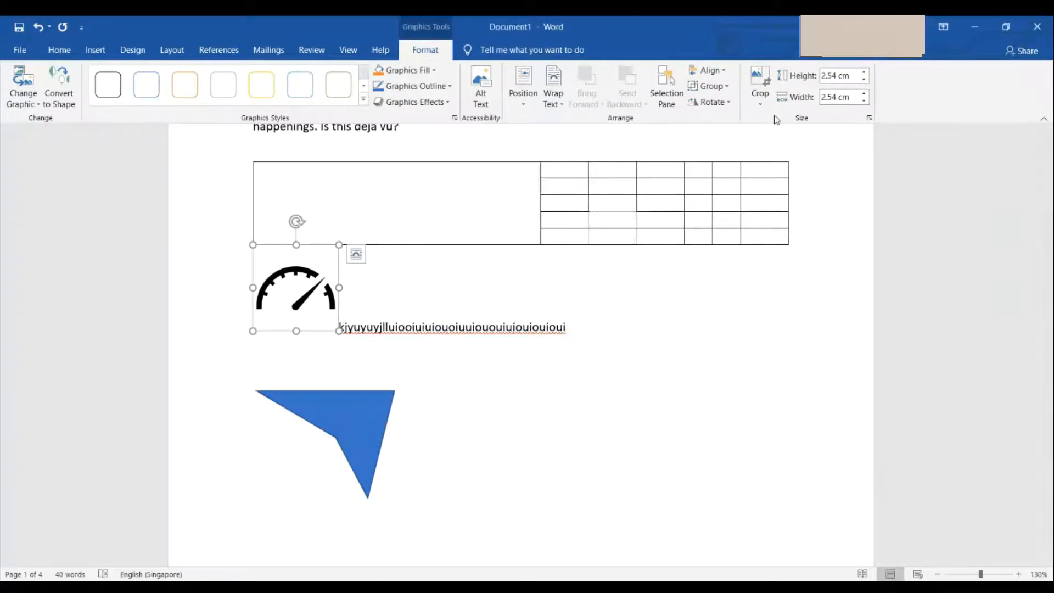
click(342, 334)
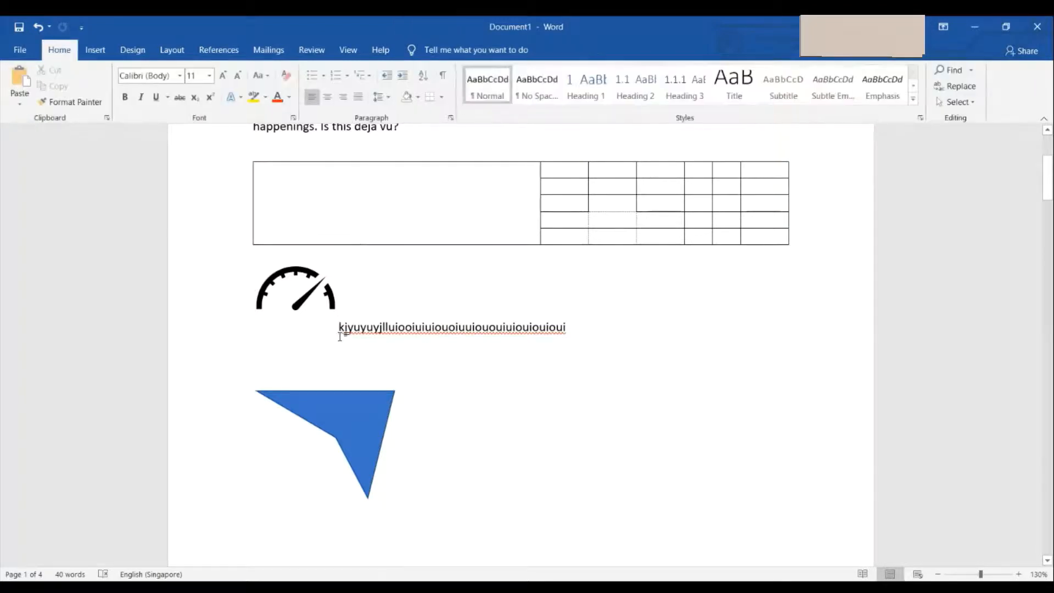
Convert the gauge icon to editable shapes and bring up the shape formatting options for its separate short arc segment.
click(325, 309)
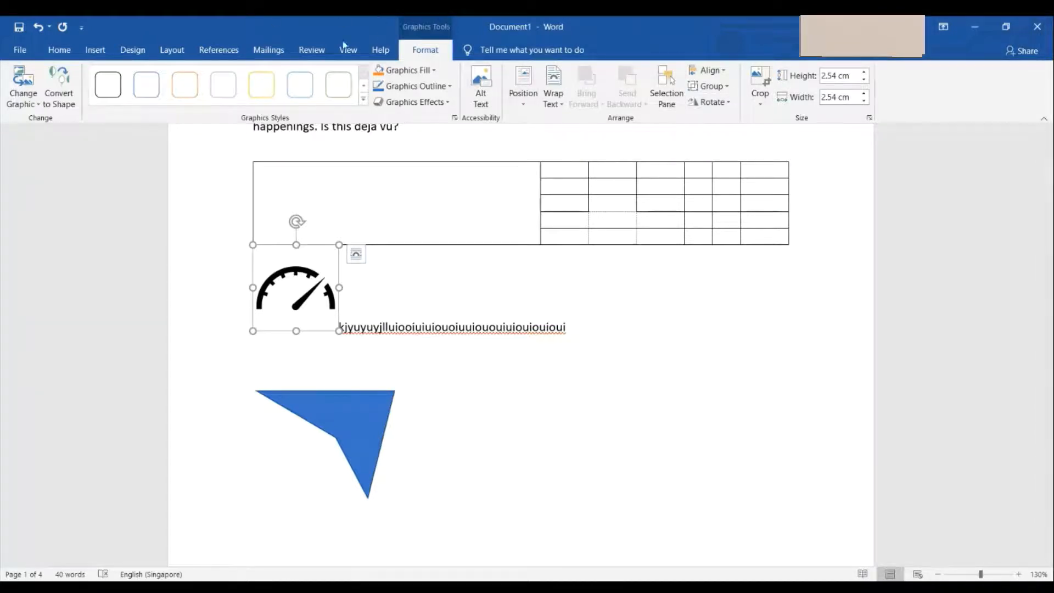
click(60, 94)
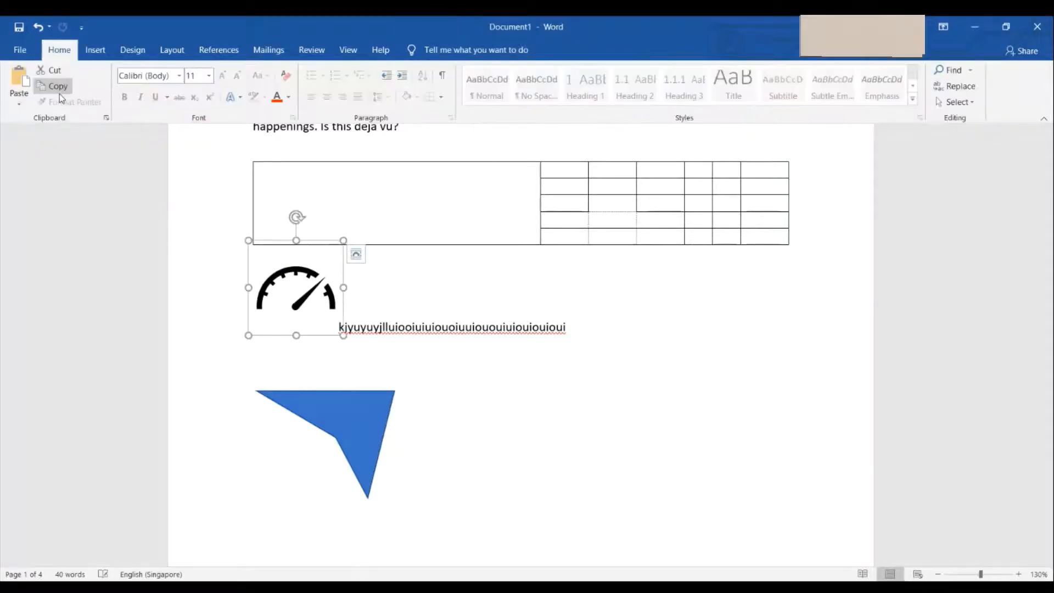
click(314, 281)
click(315, 289)
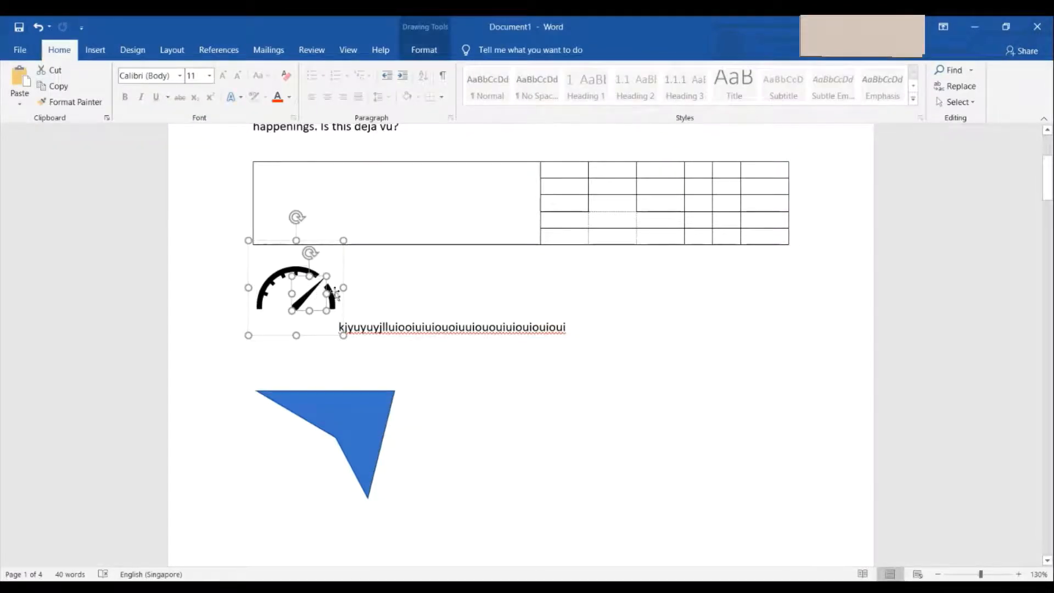
click(331, 297)
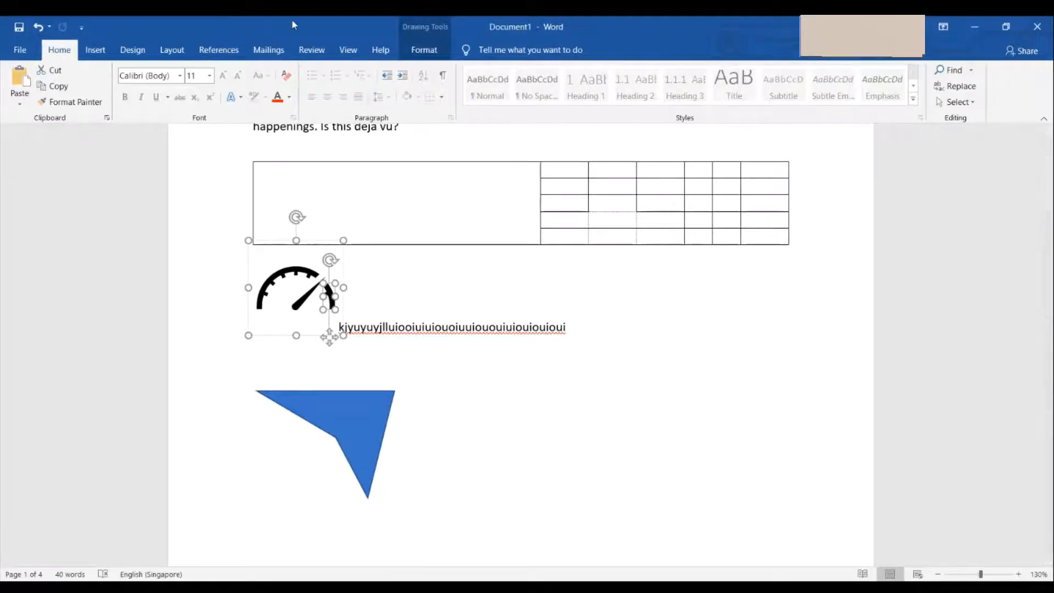
click(423, 50)
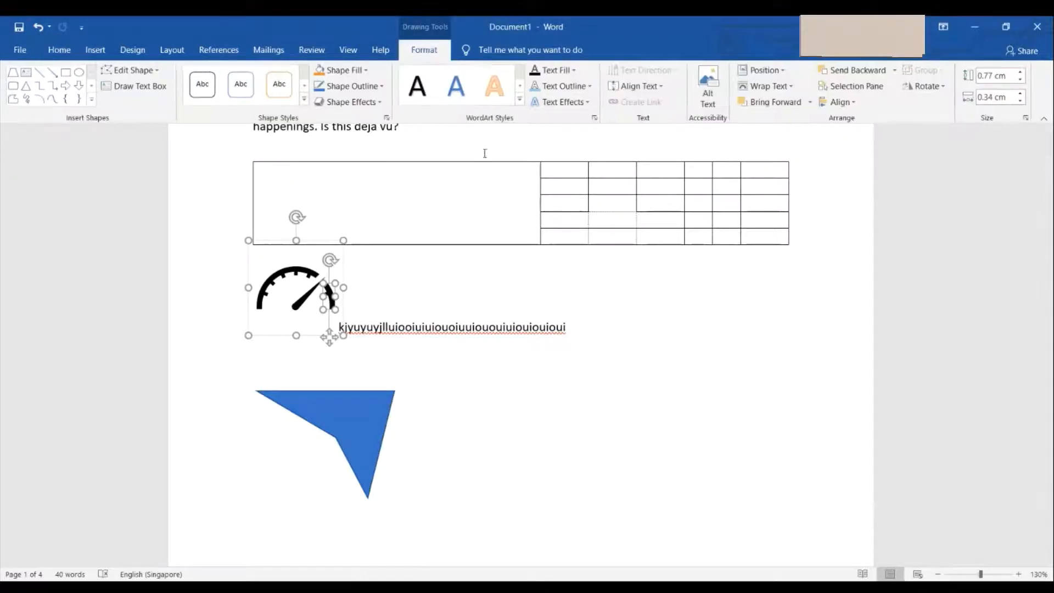
Delete the needle from the converted gauge and deselect the drawing.
click(311, 292)
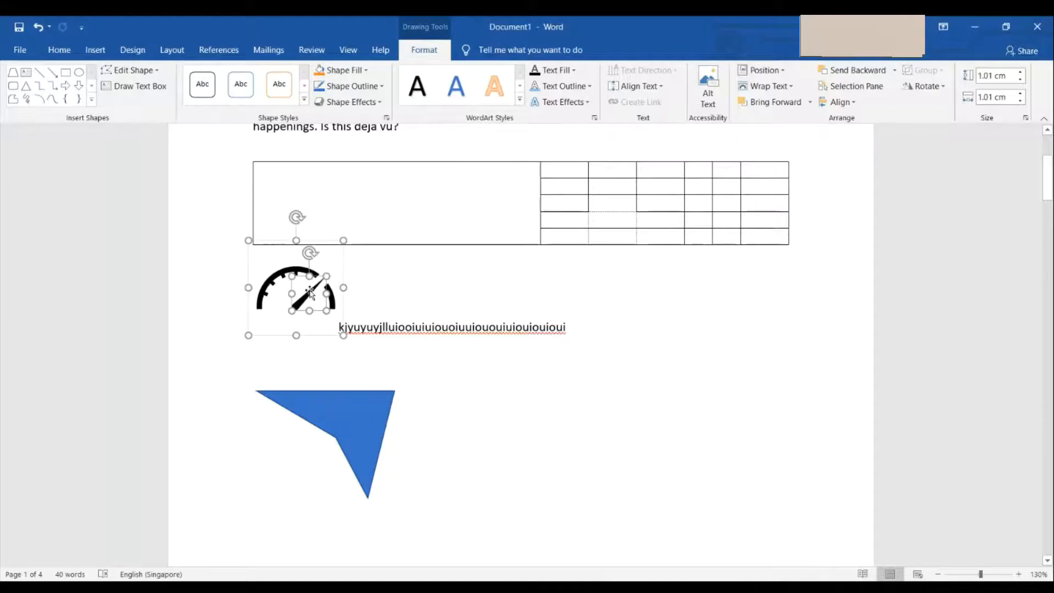
key(Delete)
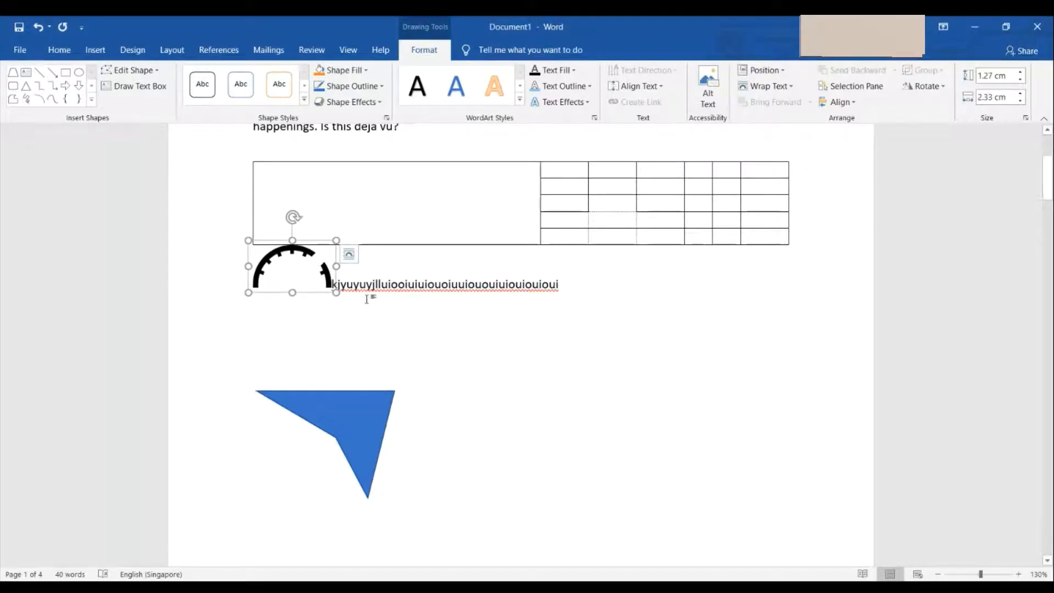
click(378, 362)
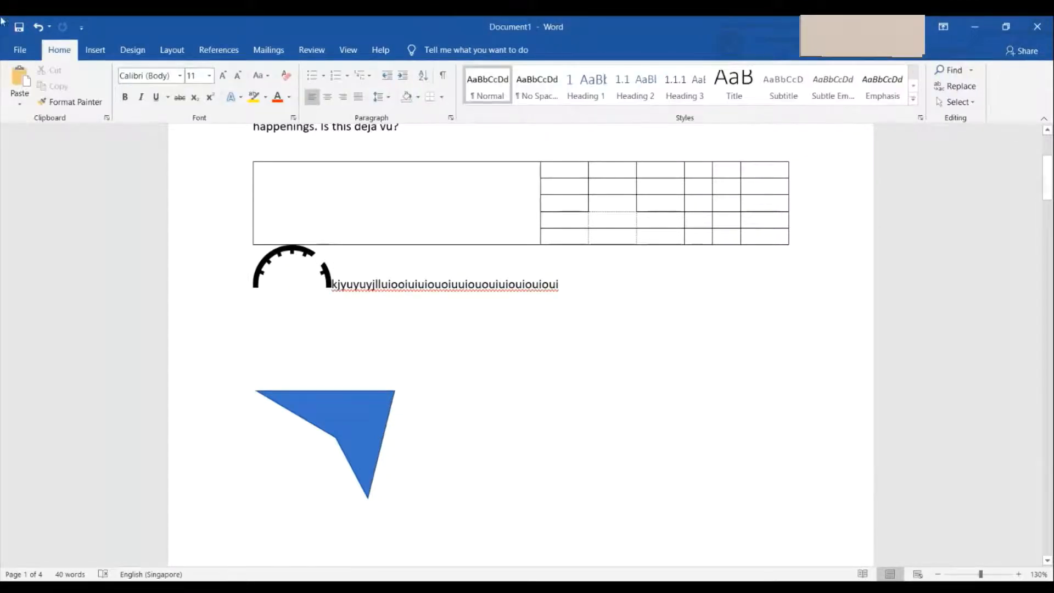
click(380, 51)
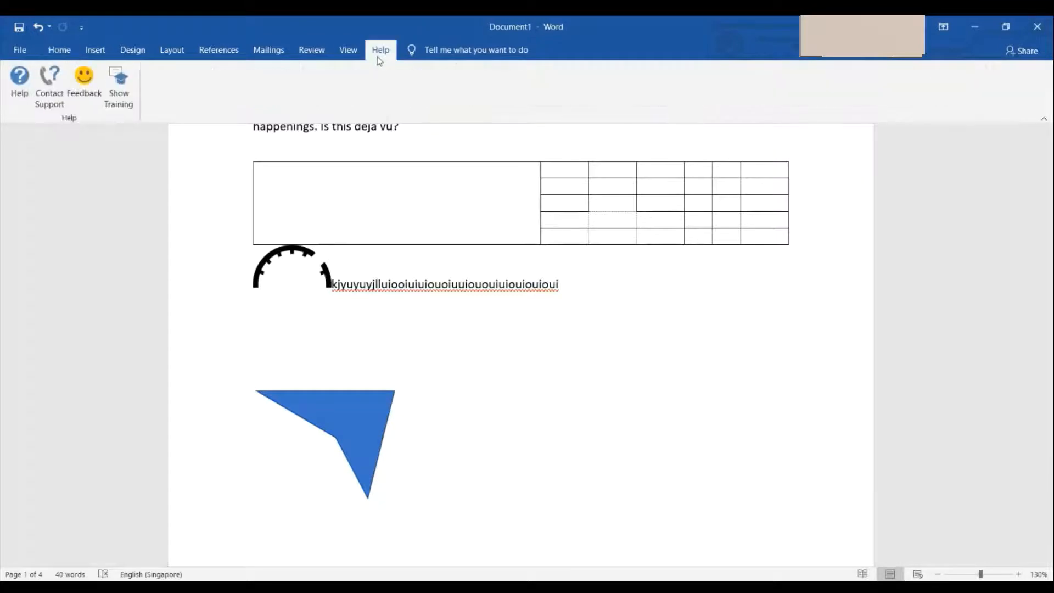
click(92, 57)
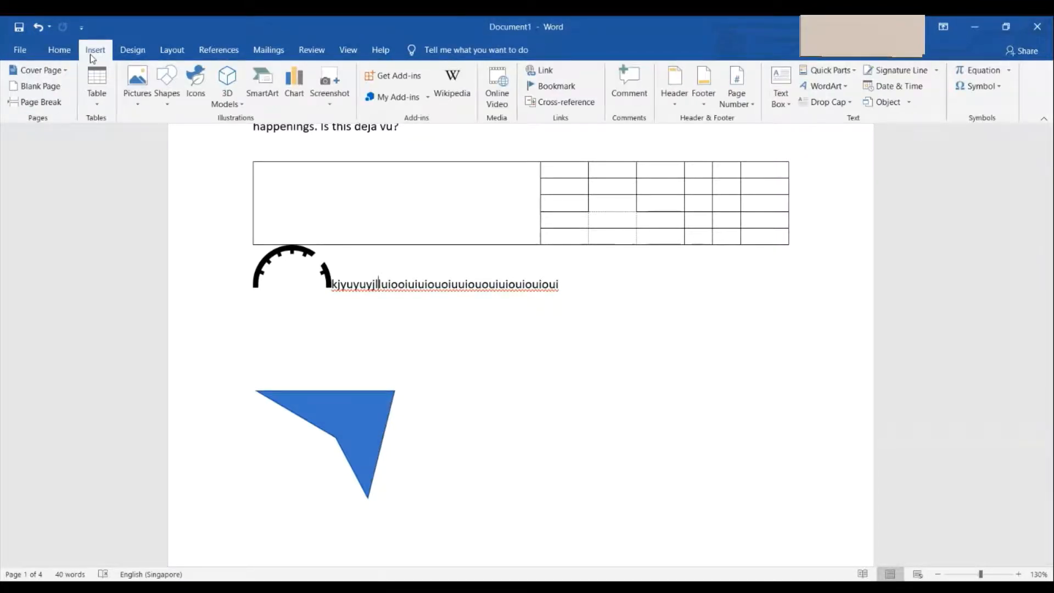
click(237, 108)
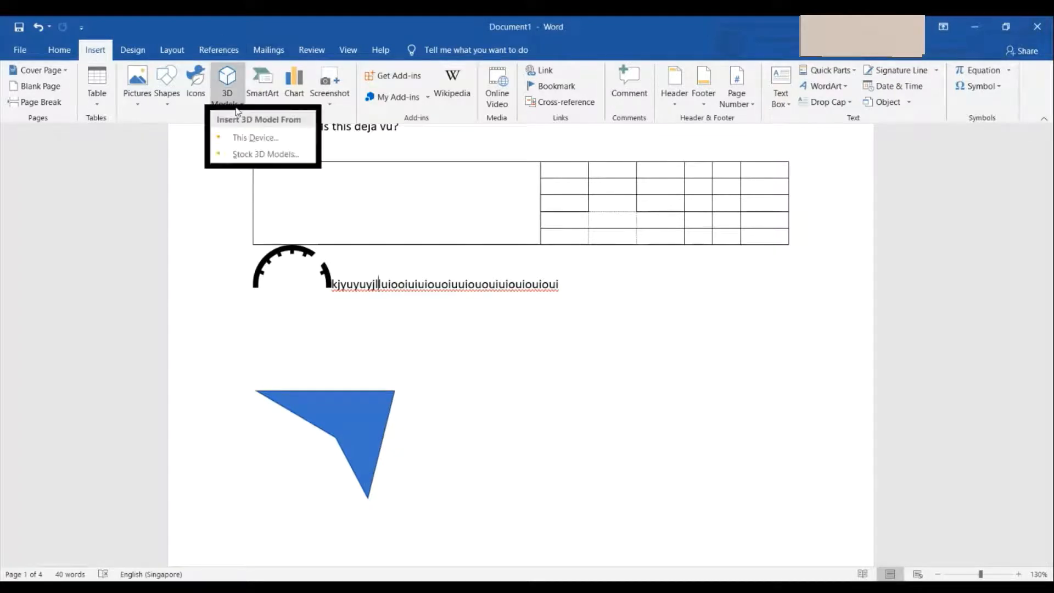
click(260, 137)
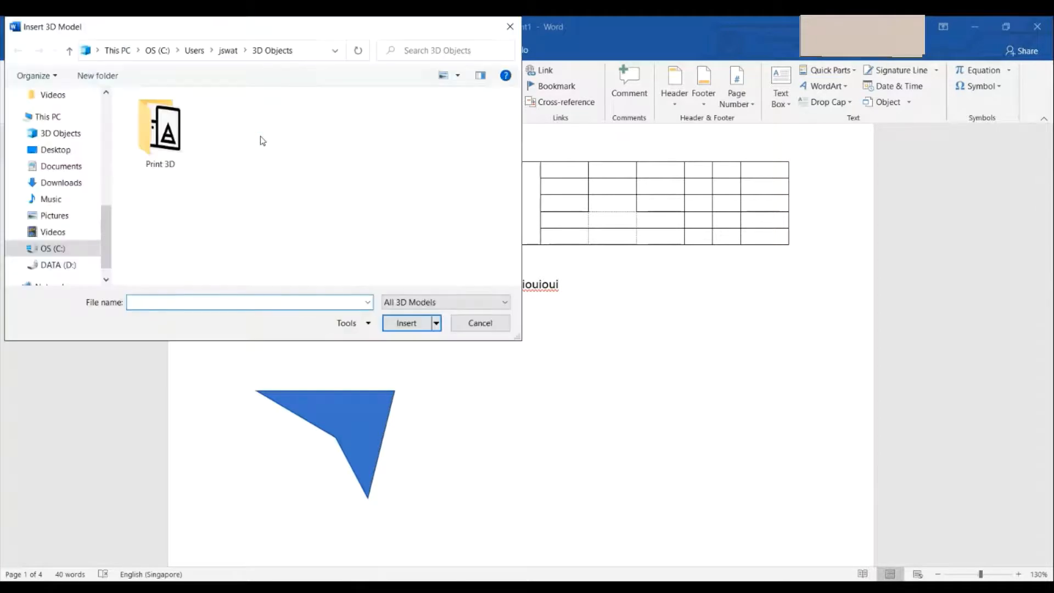
click(480, 323)
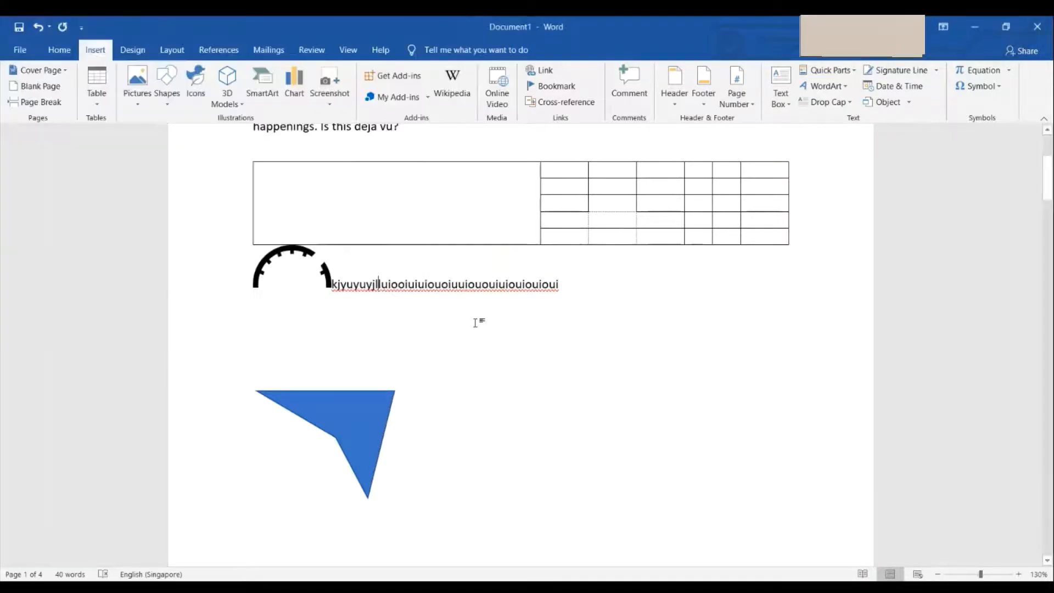
Browse the stock 3D model categories and open the Letters category.
click(228, 95)
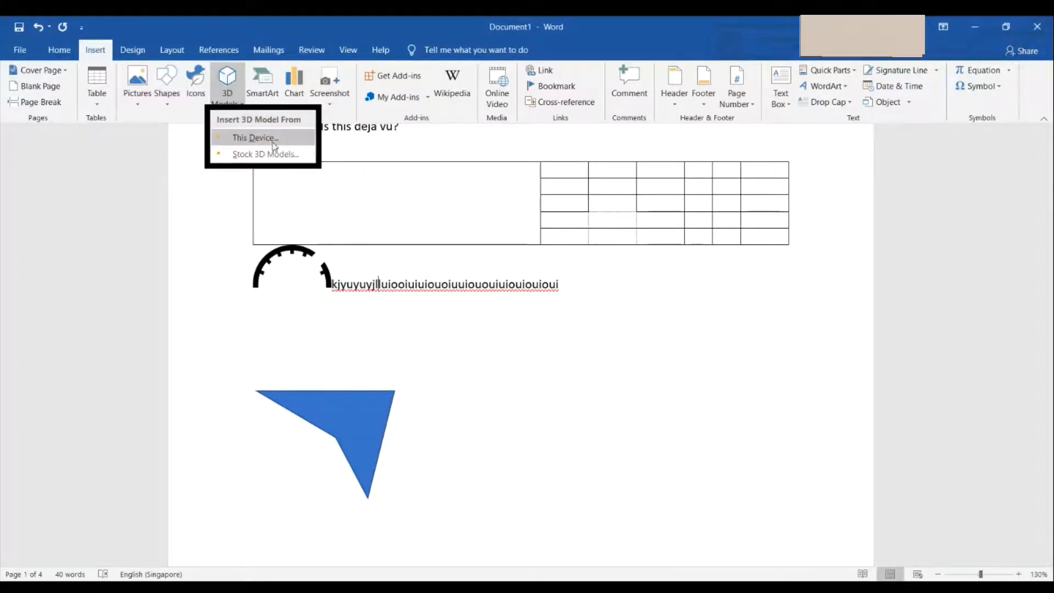
click(269, 152)
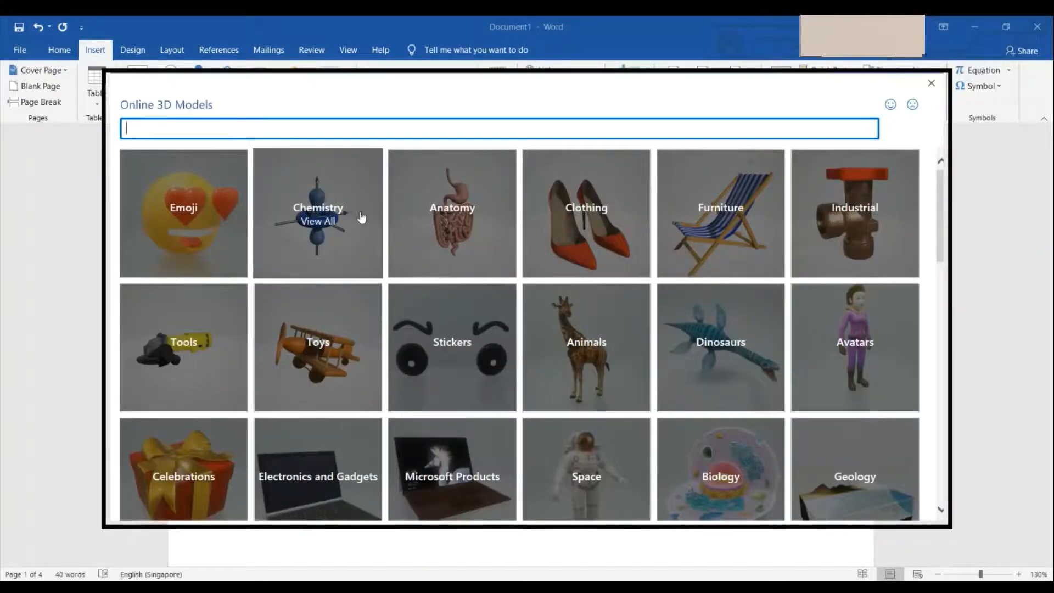
scroll(429, 433, down, 10)
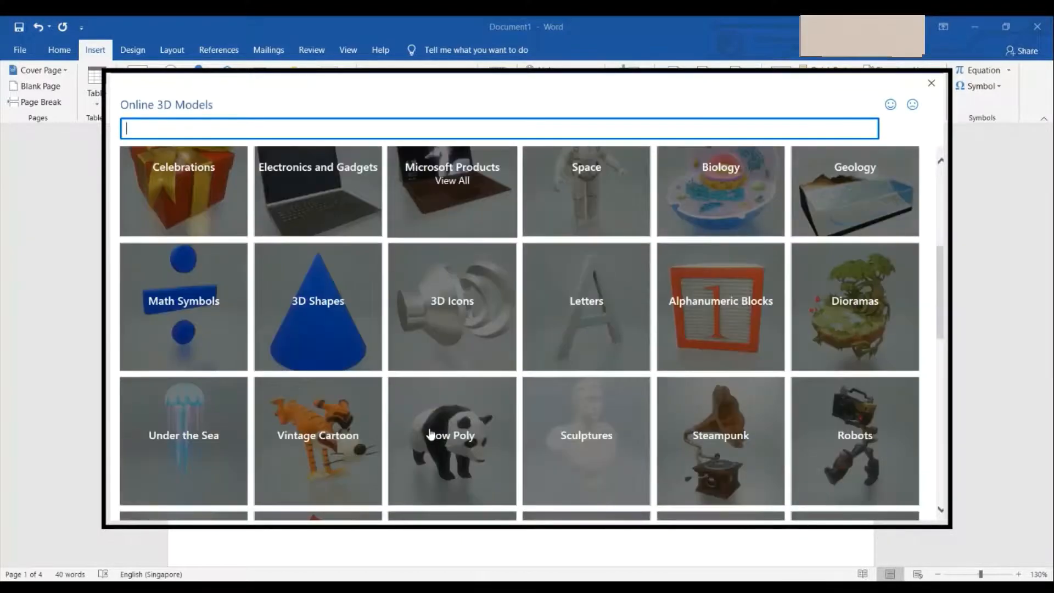
scroll(431, 434, up, 5)
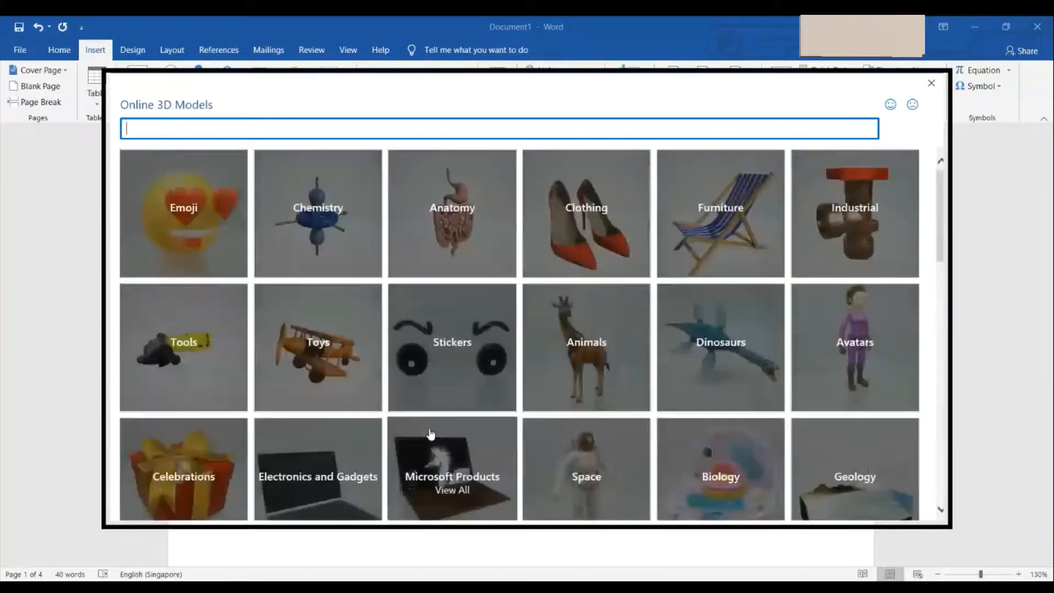
scroll(430, 434, down, 3)
scroll(595, 351, up, 5)
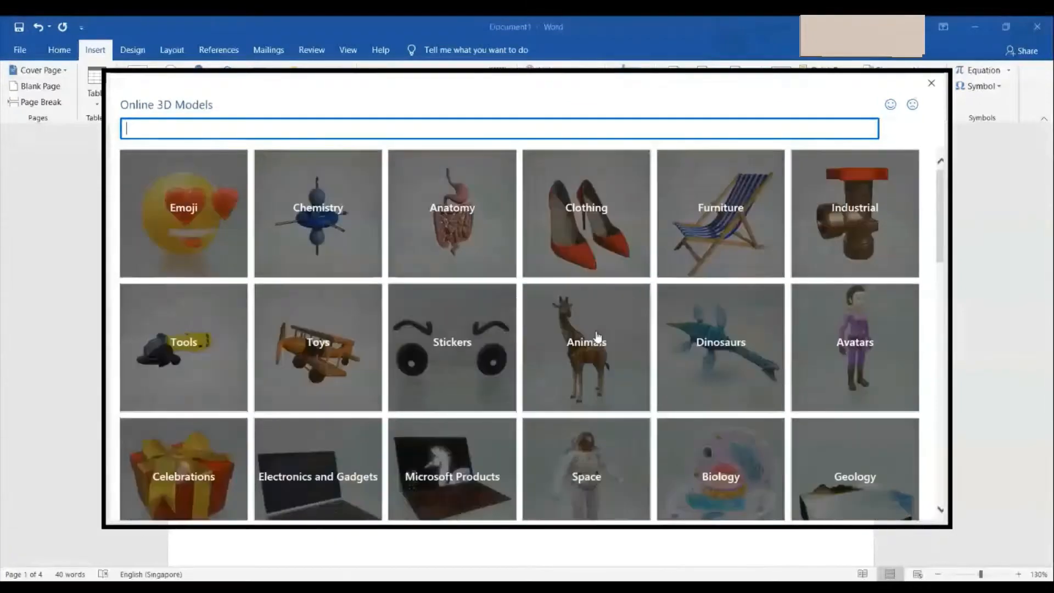
scroll(595, 338, down, 2)
click(616, 442)
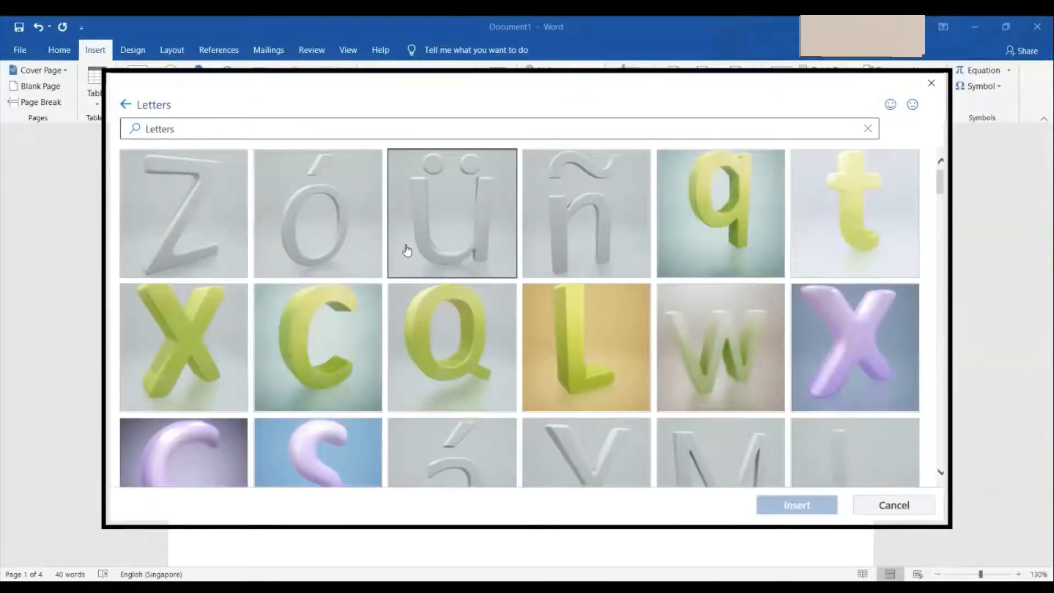
Insert the grey lowercase letter "a" 3D model into the document.
scroll(205, 350, down, 5)
scroll(205, 349, down, 10)
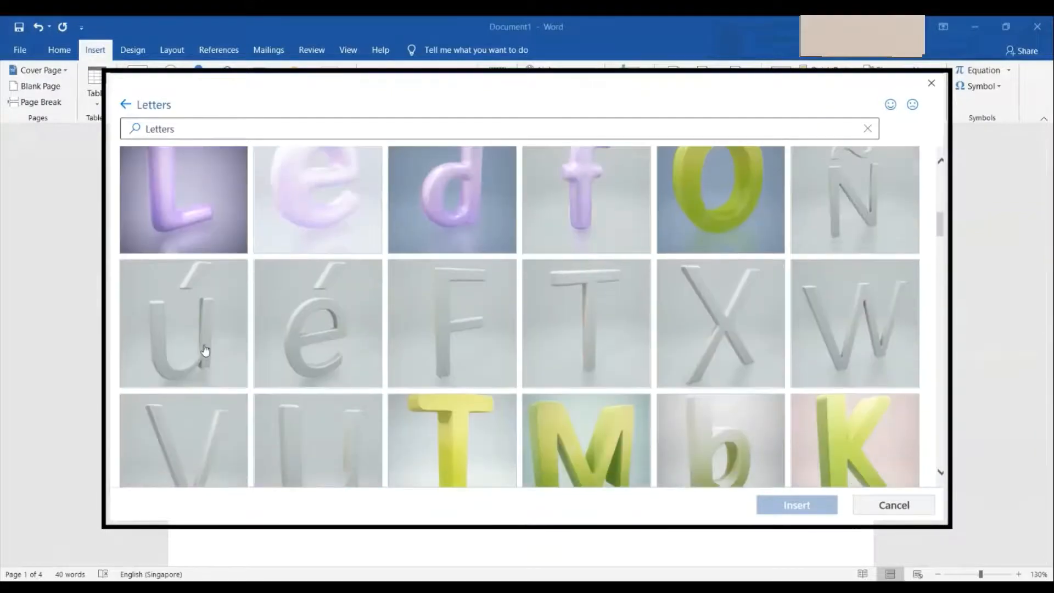
scroll(204, 349, down, 3)
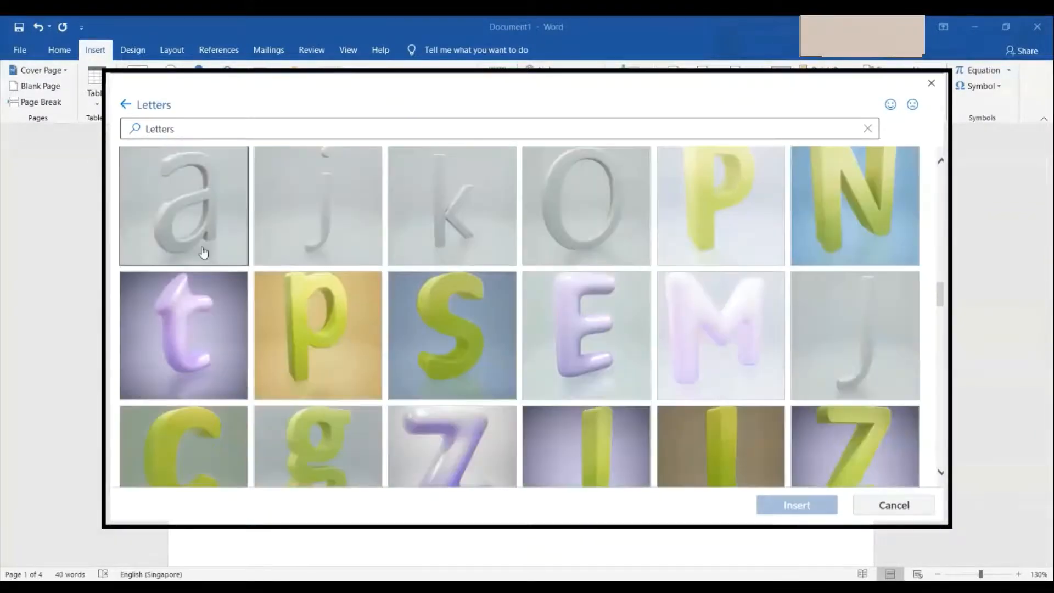
click(206, 227)
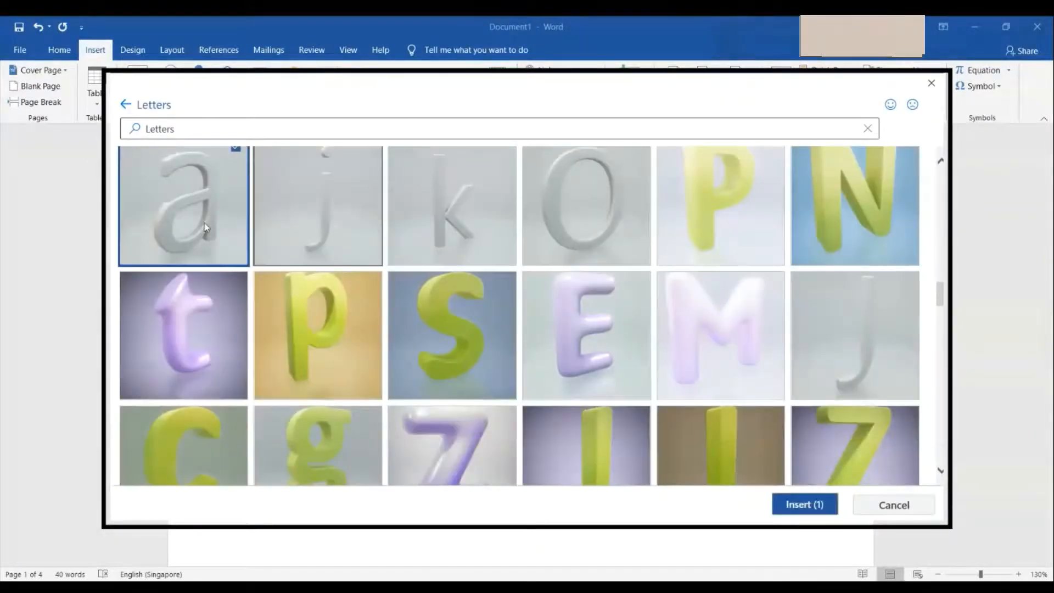
click(805, 504)
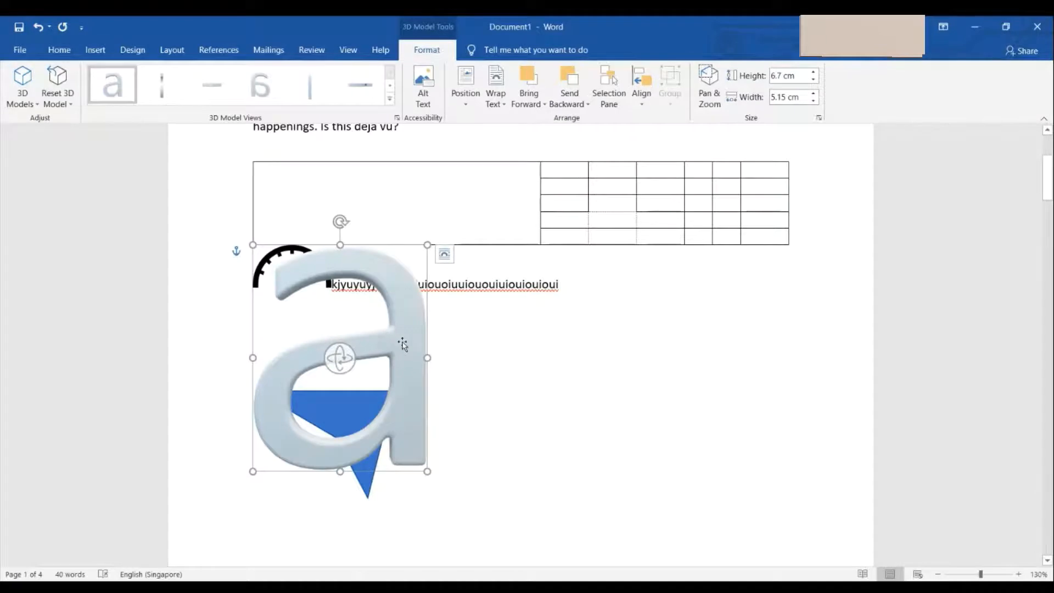
Move the 3D letter "a" to the right of the blue shape and rotate it in 3D until it is tilted upside down.
drag(402, 345, 551, 286)
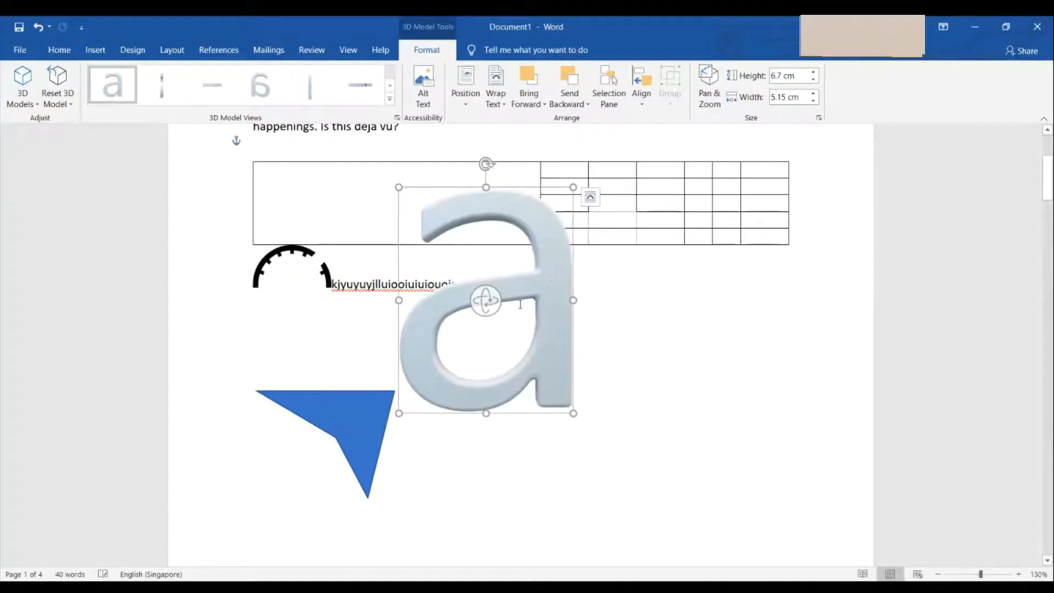
drag(482, 304, 544, 104)
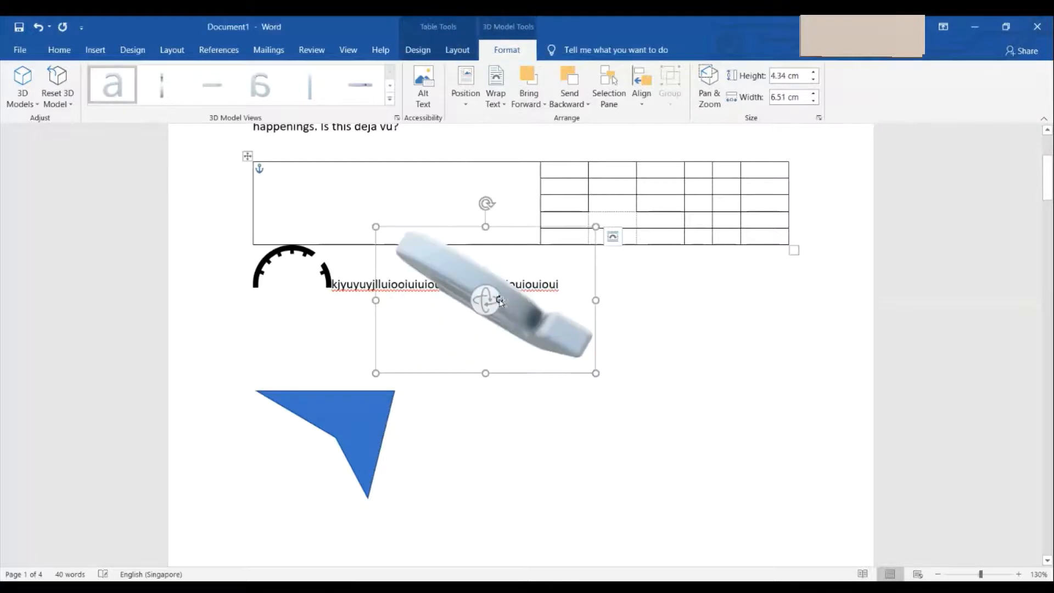
drag(486, 302, 473, 215)
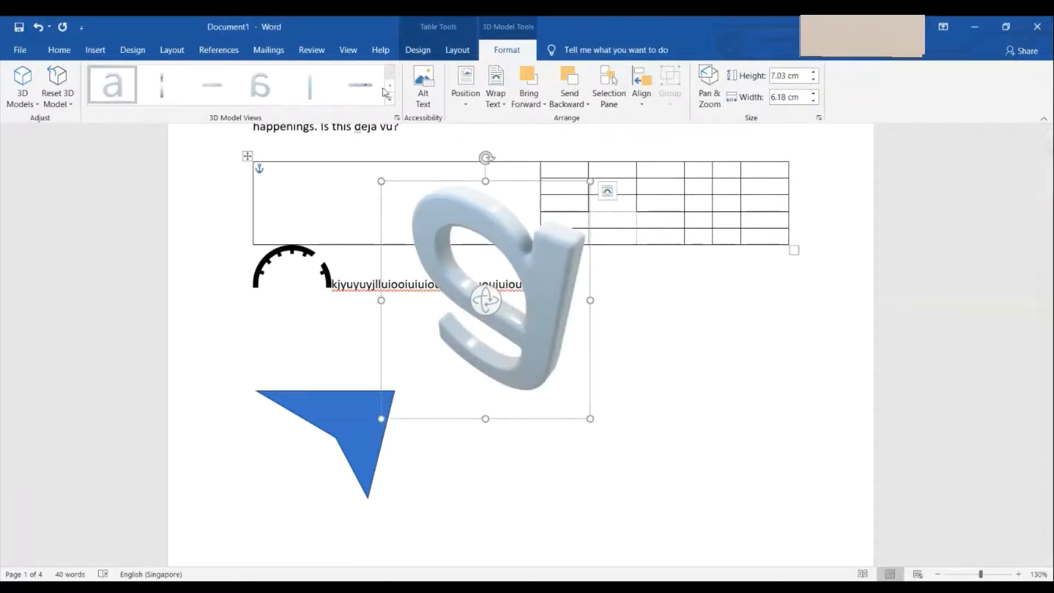
Rotate the 3D letter "a" until it stands upright and faces forward with a slight tilt.
drag(481, 303, 564, 534)
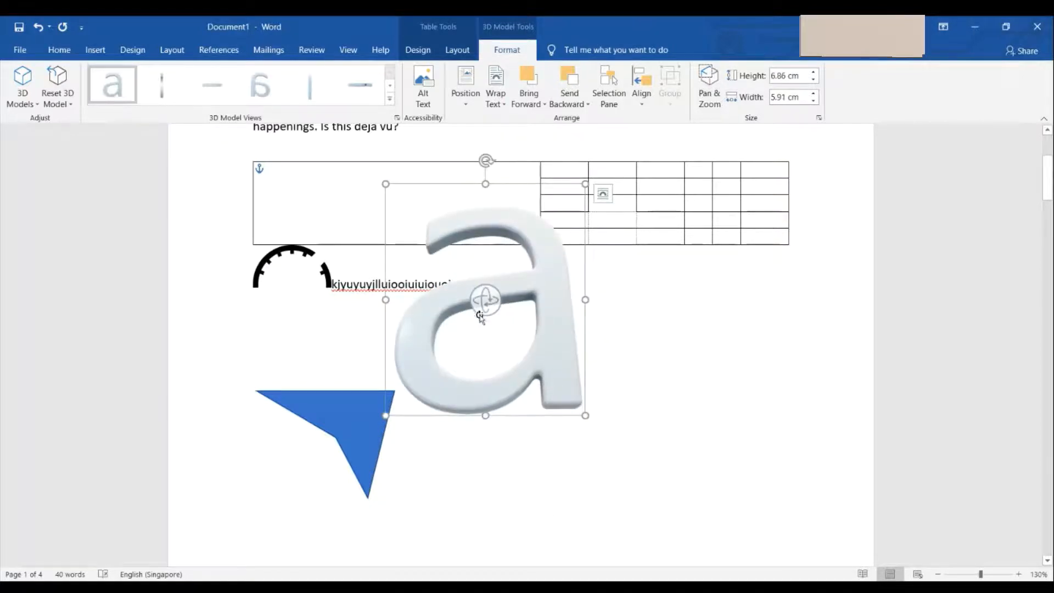
drag(487, 300, 487, 351)
Compare the contextual table and 3D model commands, and look at the options for resetting the letter "a" model.
click(455, 53)
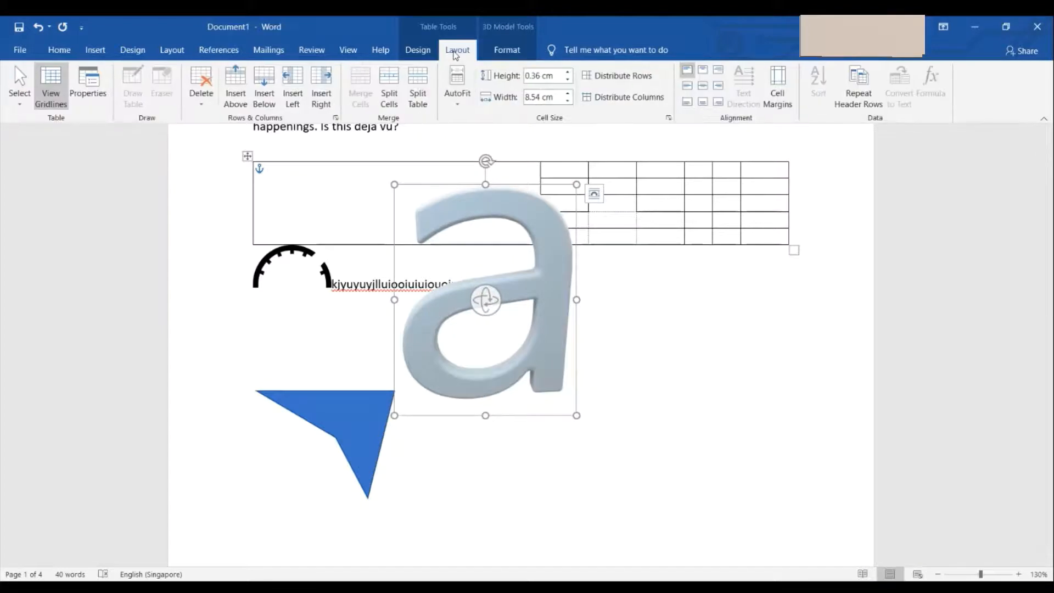
click(420, 52)
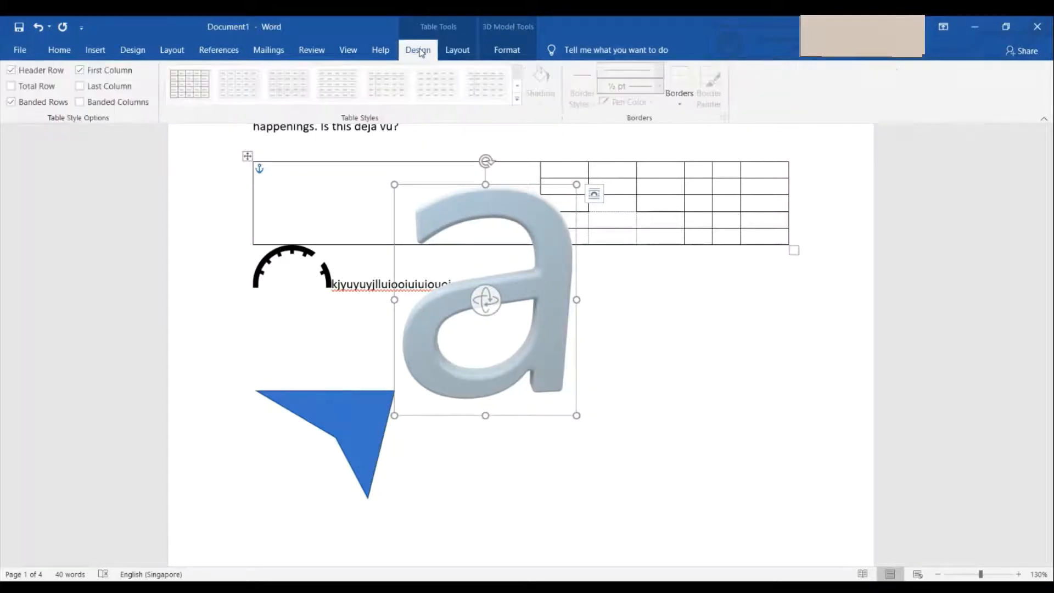
click(457, 53)
click(506, 51)
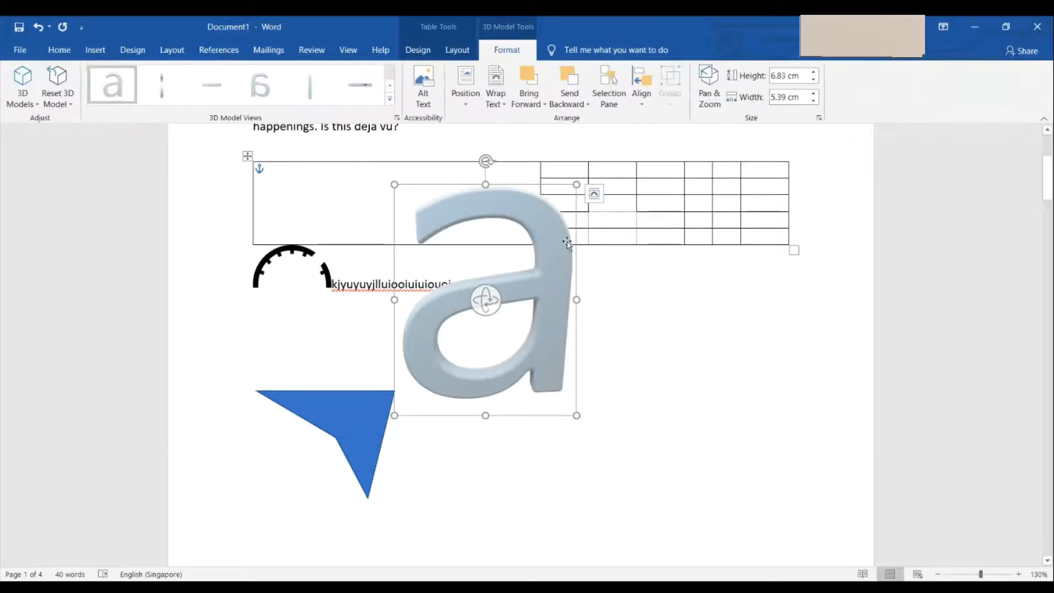
click(730, 137)
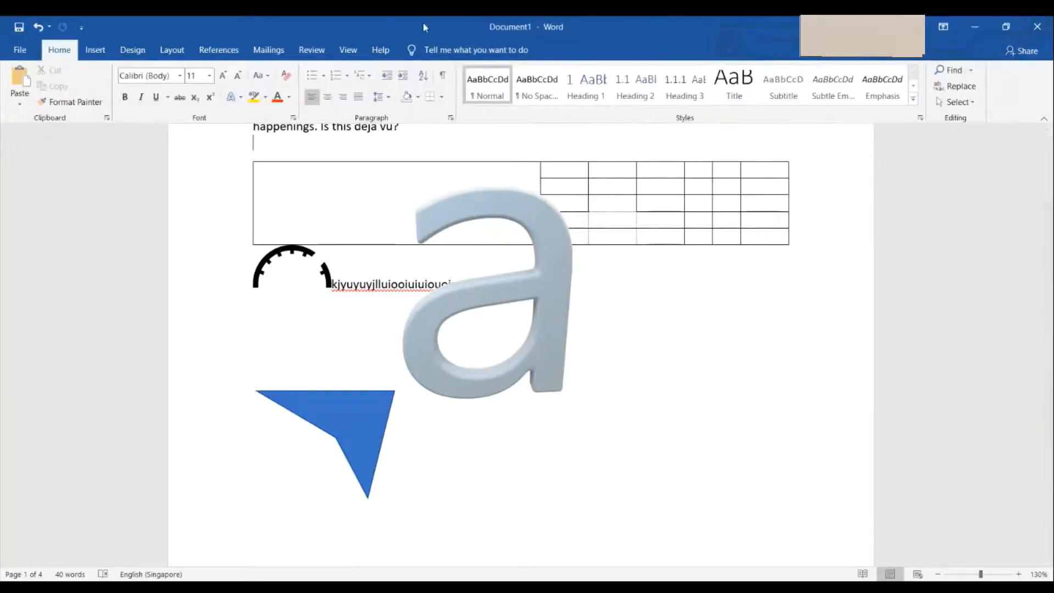
click(438, 362)
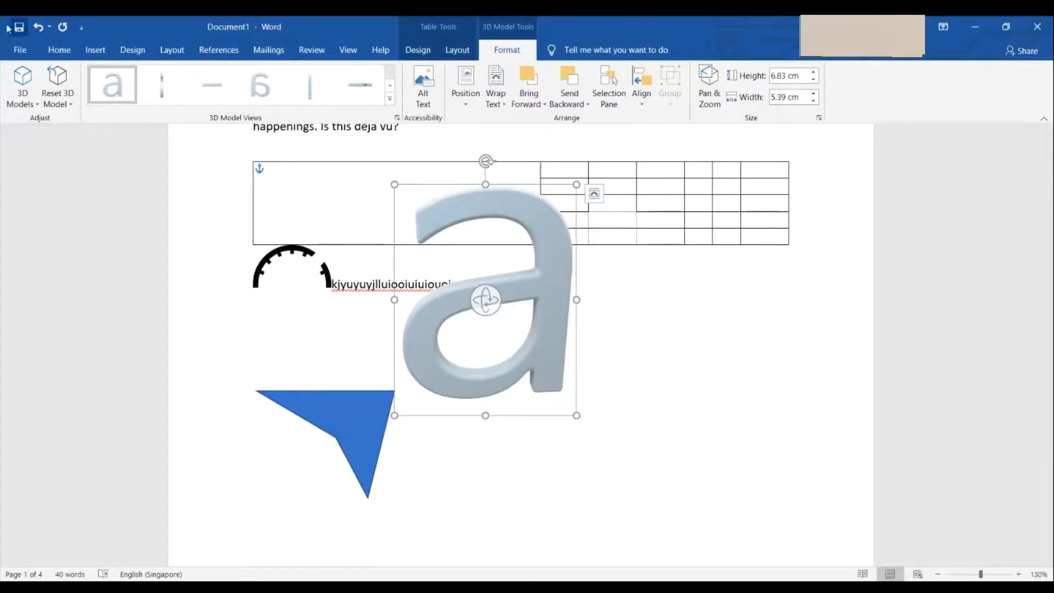
click(65, 100)
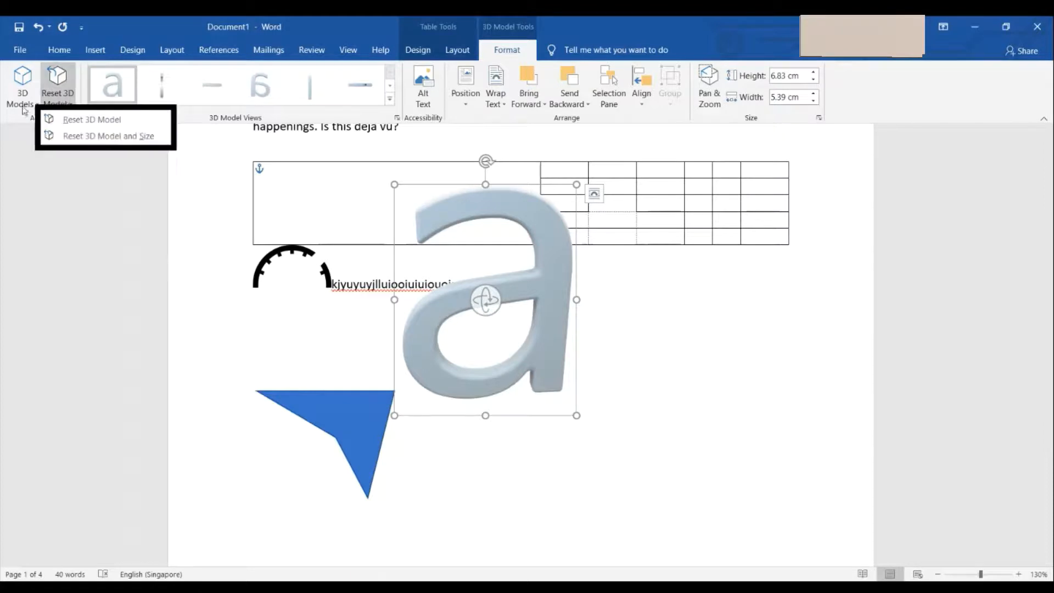
click(22, 134)
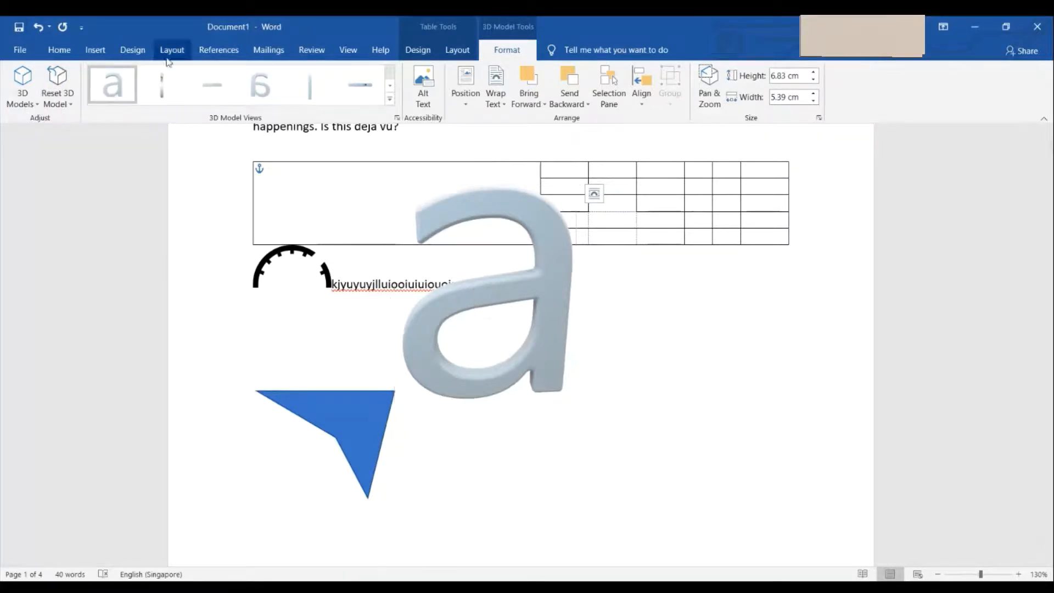
Place the insertion point at the end of the text line beside the gauge and start inserting a SmartArt graphic.
click(99, 57)
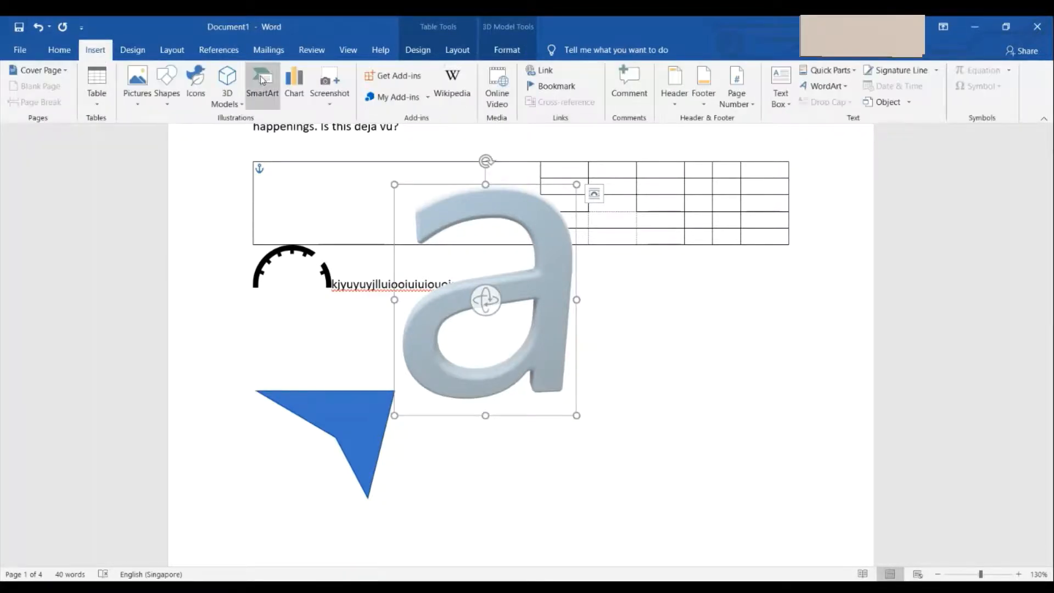
click(666, 369)
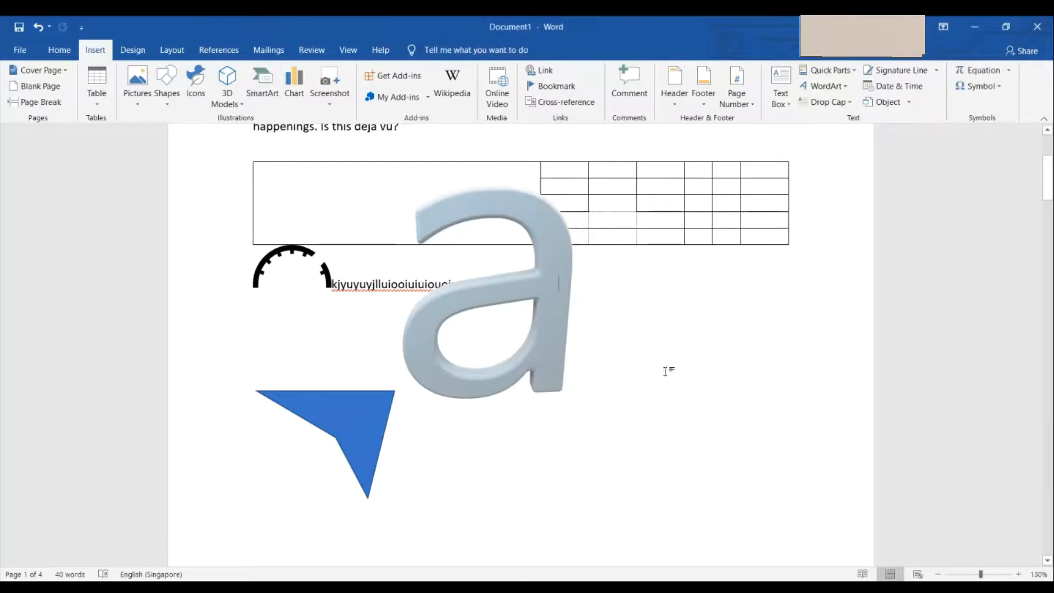
click(261, 77)
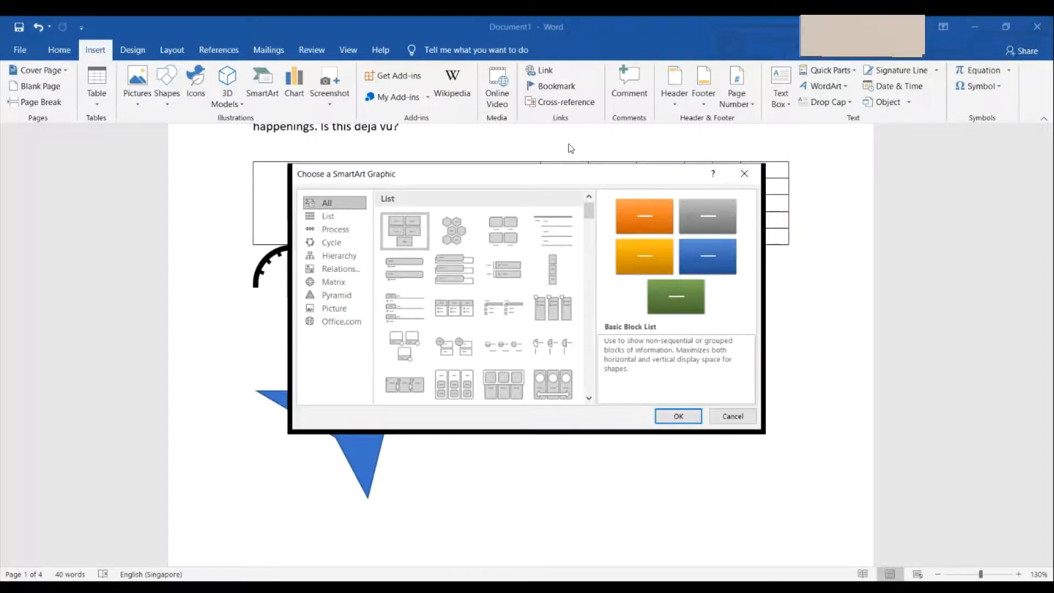
Preview several SmartArt list layouts, including Alternating Hexagons, Picture Caption List, Pie Process, Increasing Circle Process and Tab List.
click(455, 244)
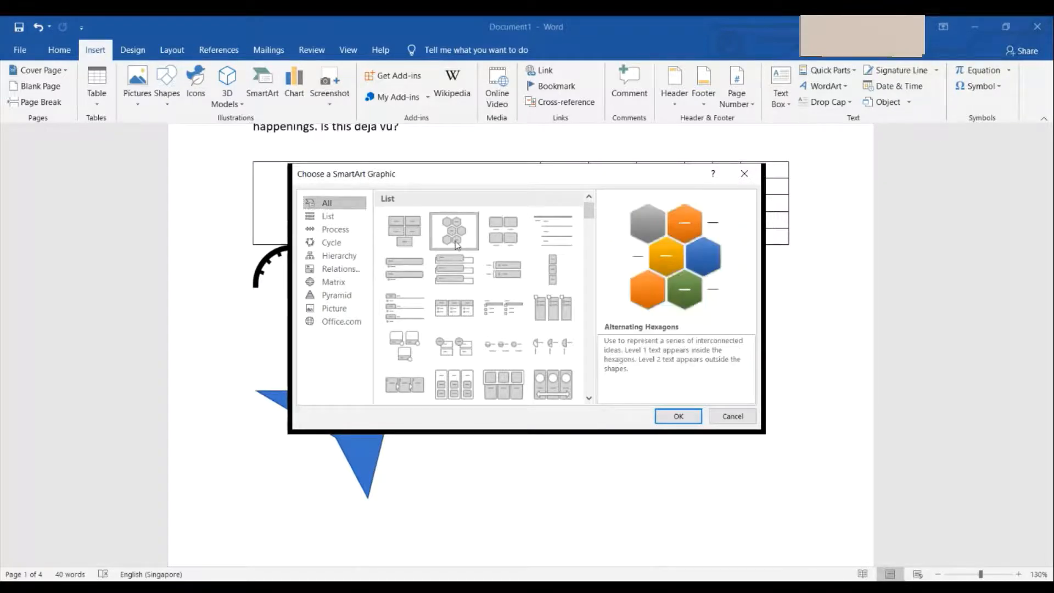
click(502, 235)
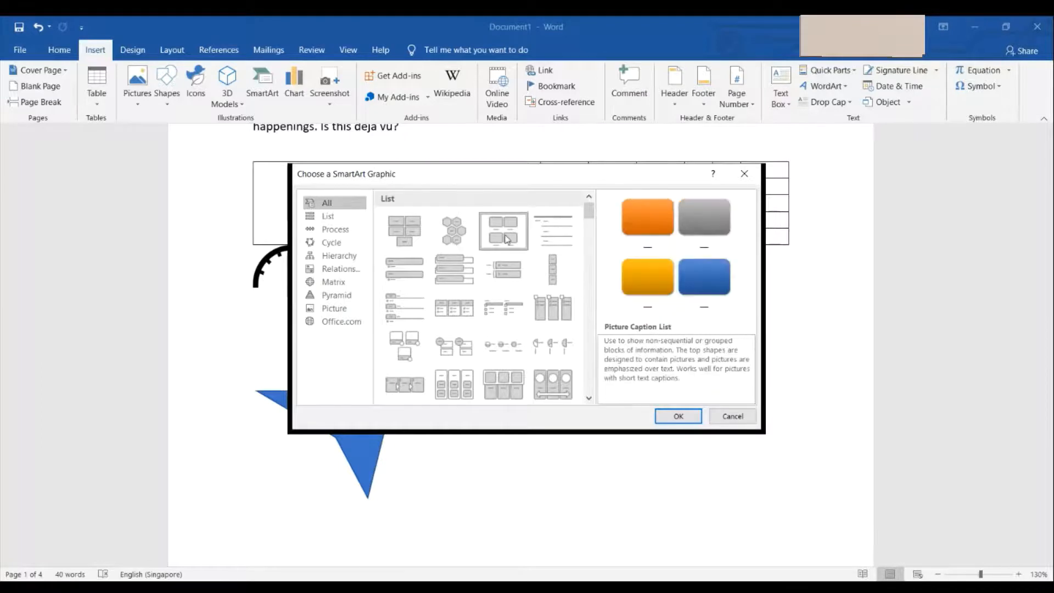
click(557, 242)
click(552, 269)
click(532, 337)
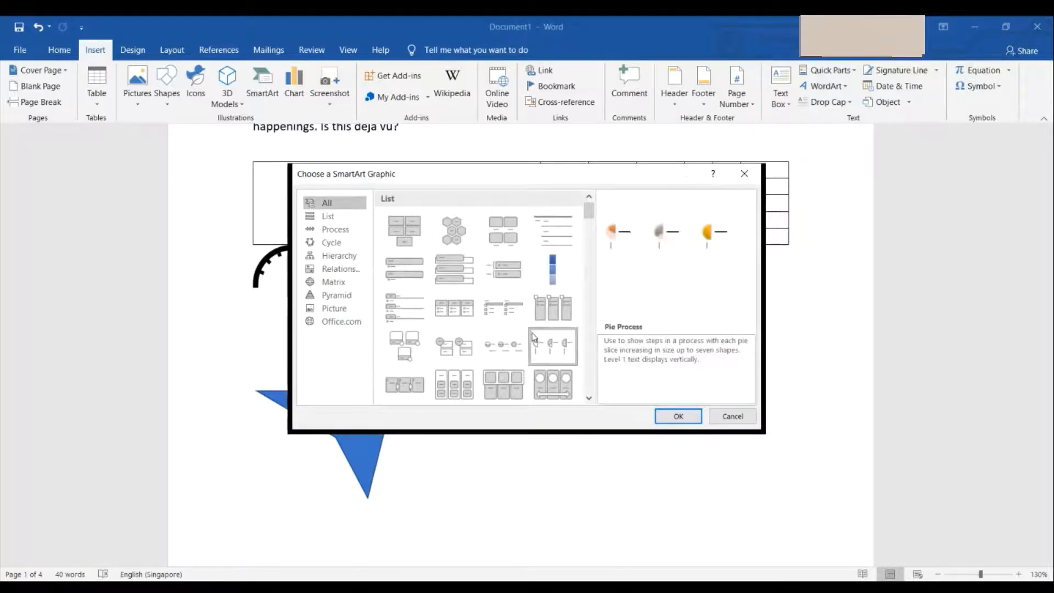
click(504, 308)
click(504, 346)
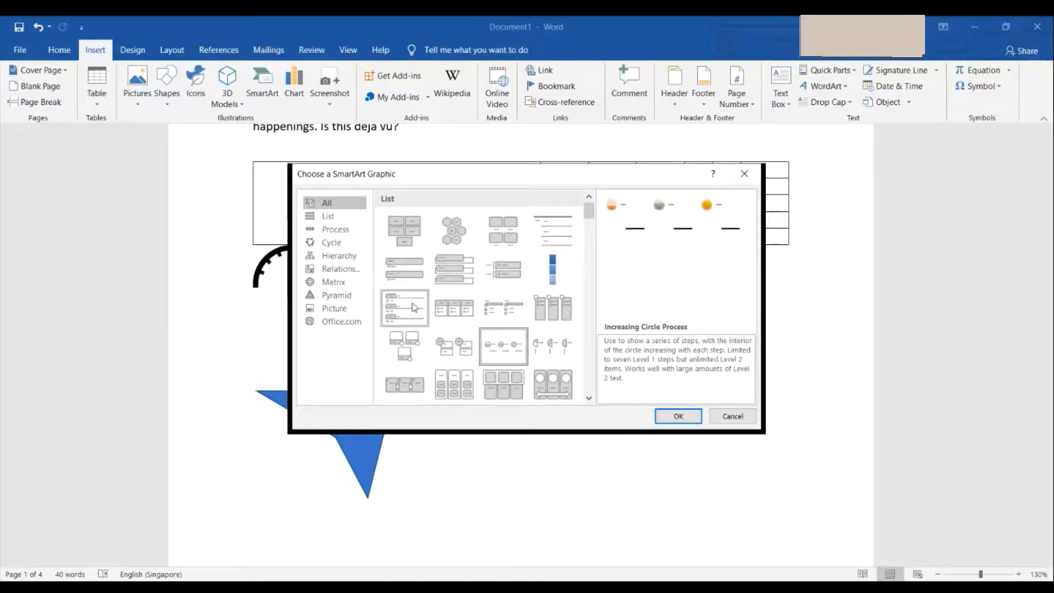
click(404, 268)
click(405, 308)
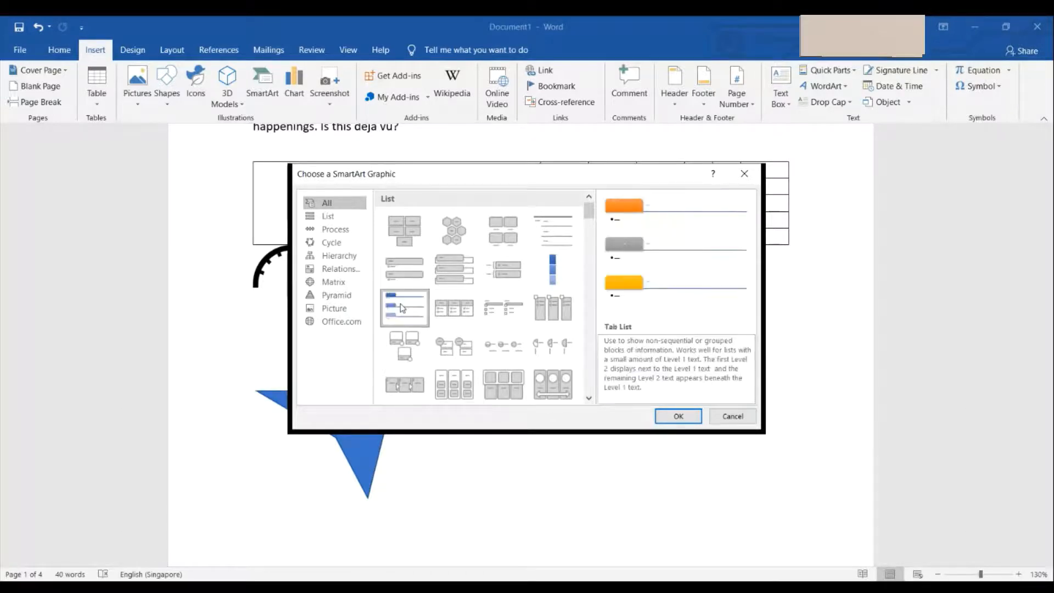
Browse the SmartArt Process category and preview the Funnel and Gear layouts.
click(336, 228)
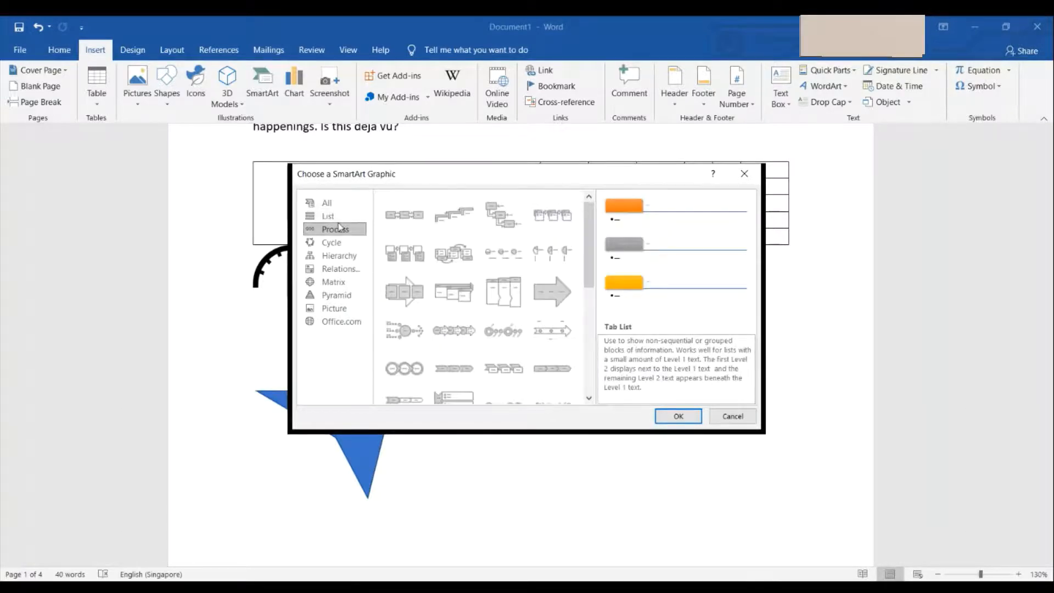
scroll(497, 341, down, 8)
click(503, 341)
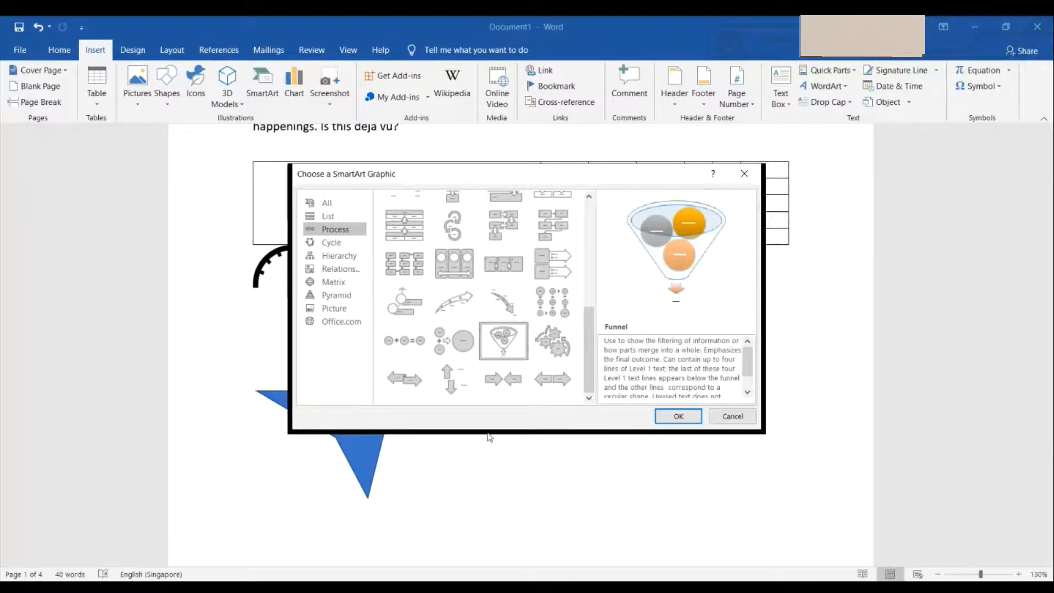
scroll(402, 305, up, 6)
scroll(404, 306, down, 6)
click(559, 341)
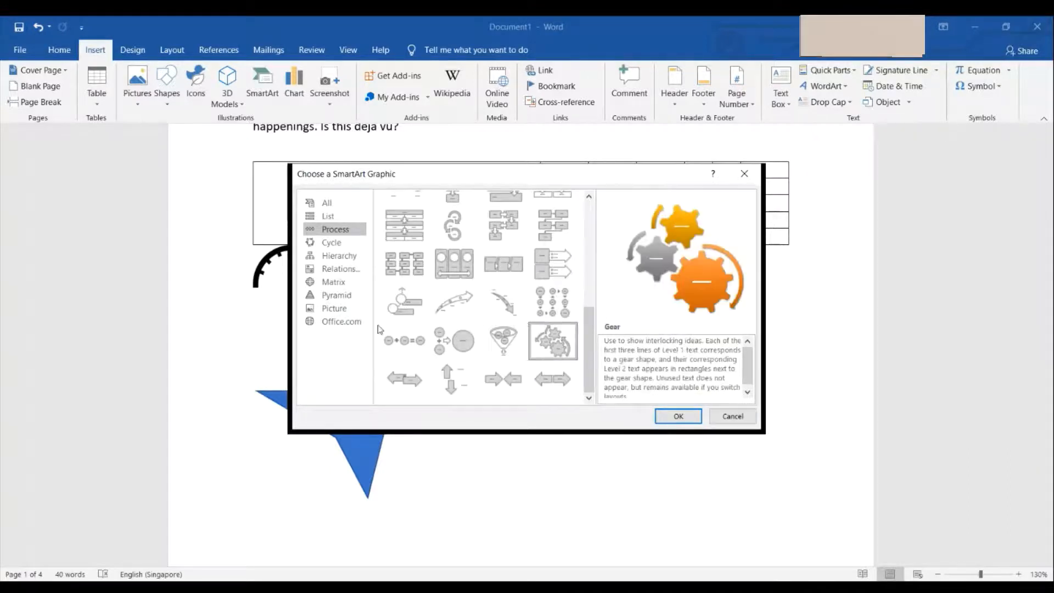
Browse the Pyramid, Matrix and Relationship SmartArt categories, preview Balance and Circle Relationship, and close the chooser without inserting anything.
click(346, 300)
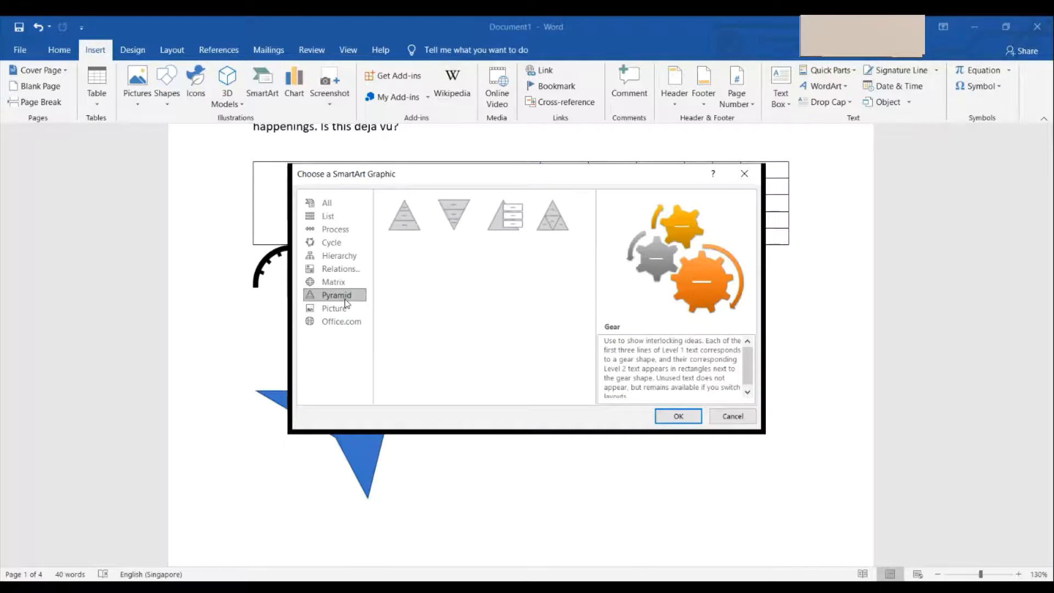
click(340, 283)
click(343, 271)
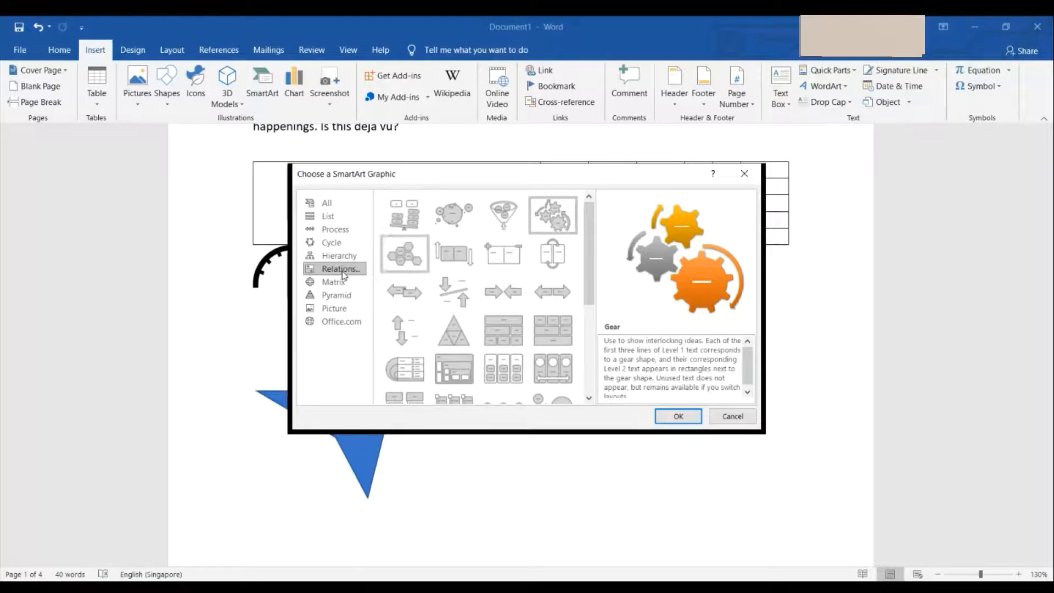
click(398, 224)
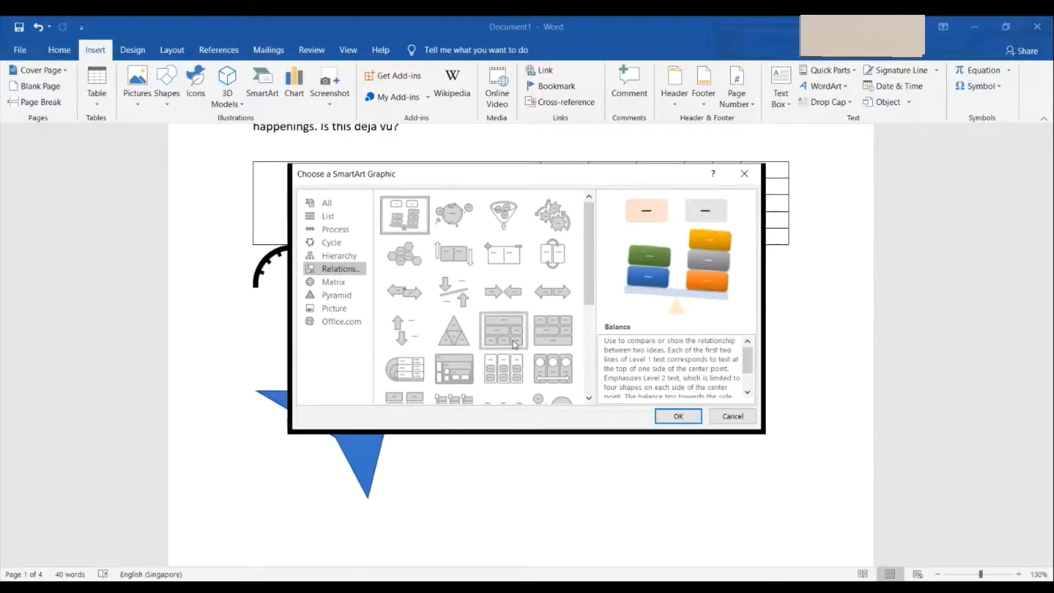
click(456, 225)
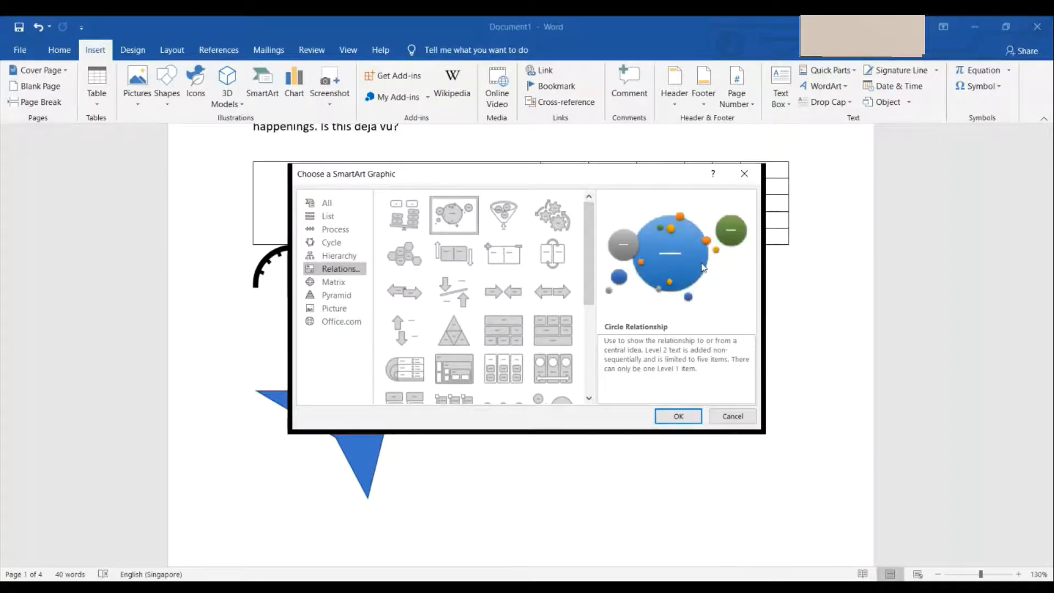
scroll(500, 359, down, 5)
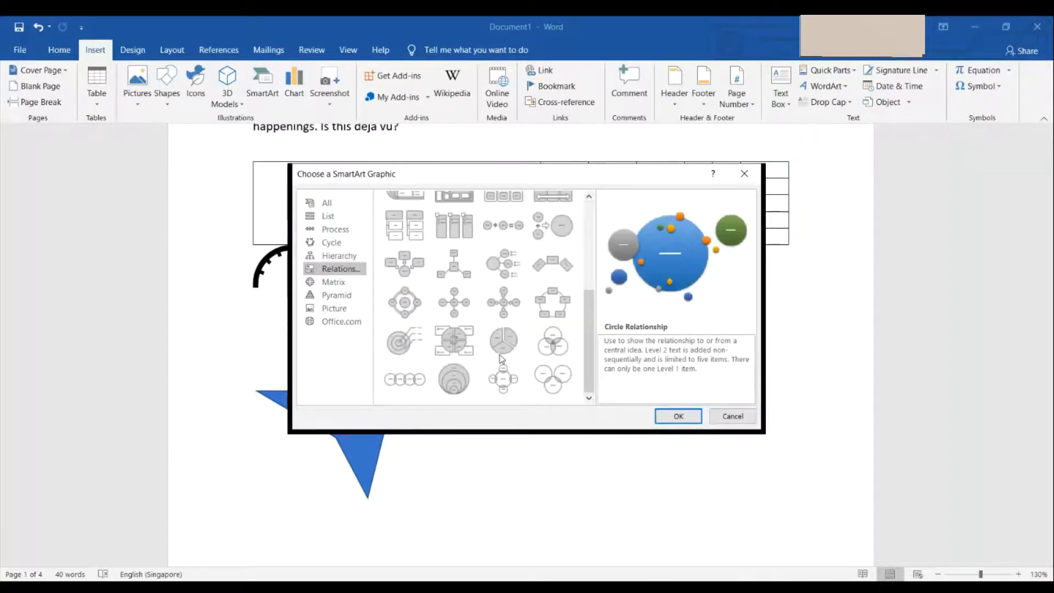
click(733, 416)
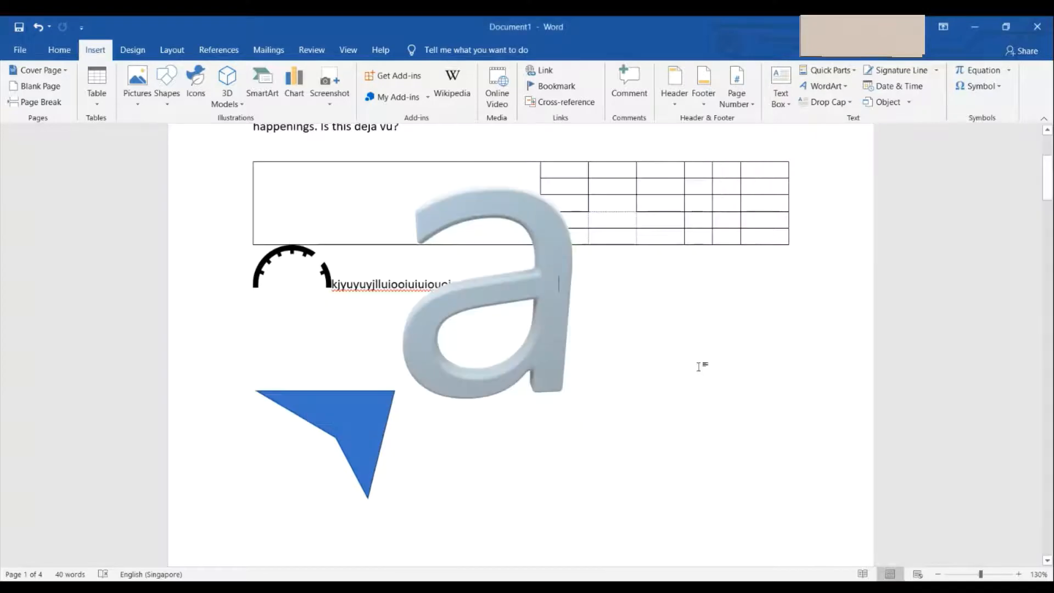
Insert the Gear SmartArt graphic from the Cycle category below the text line and check its placement.
click(263, 87)
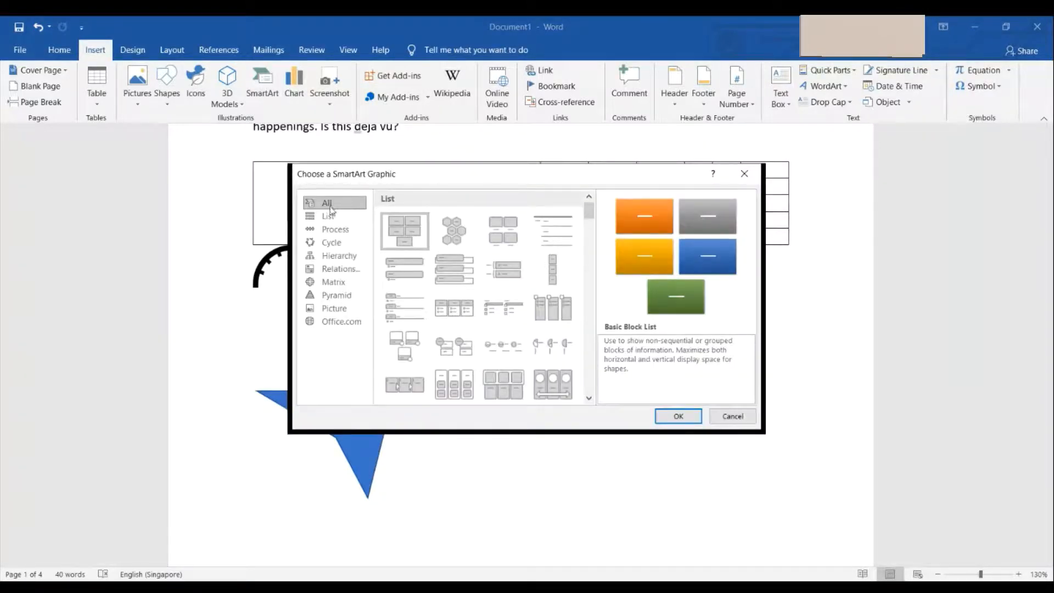
click(334, 242)
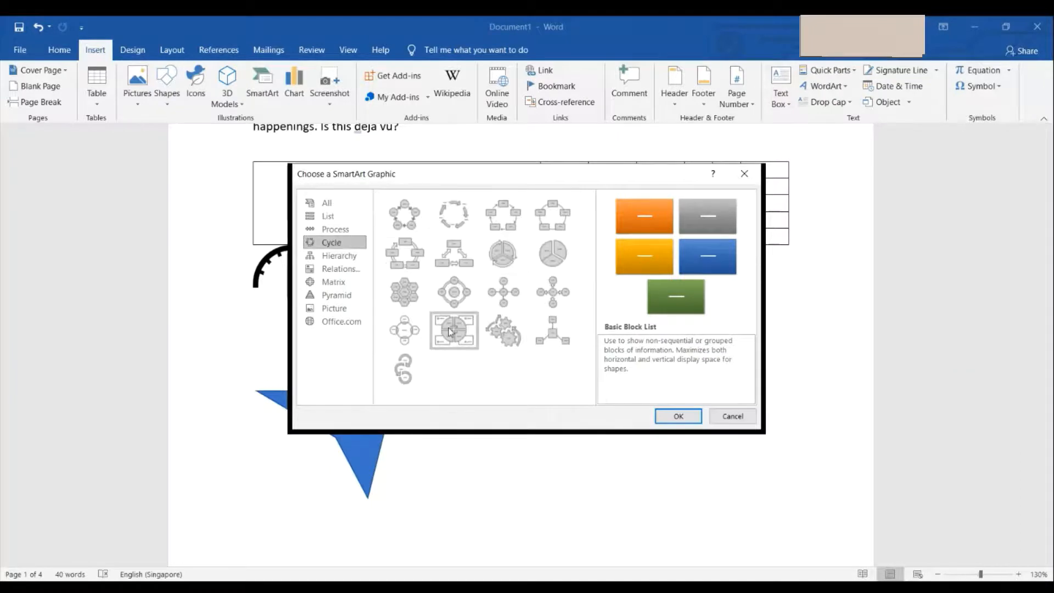
click(504, 334)
click(679, 417)
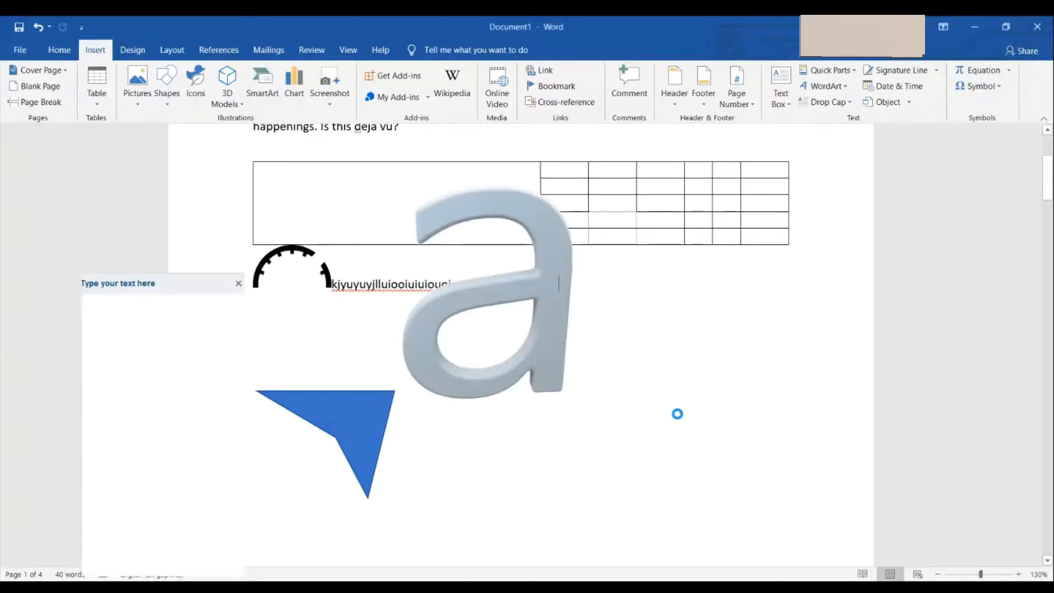
scroll(679, 416, down, 3)
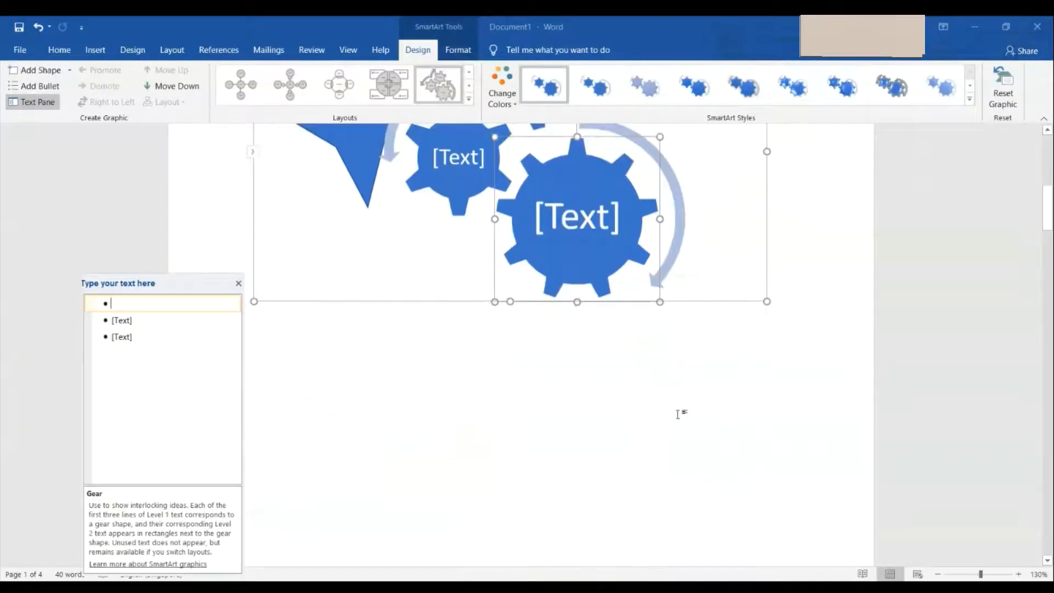
scroll(679, 415, up, 5)
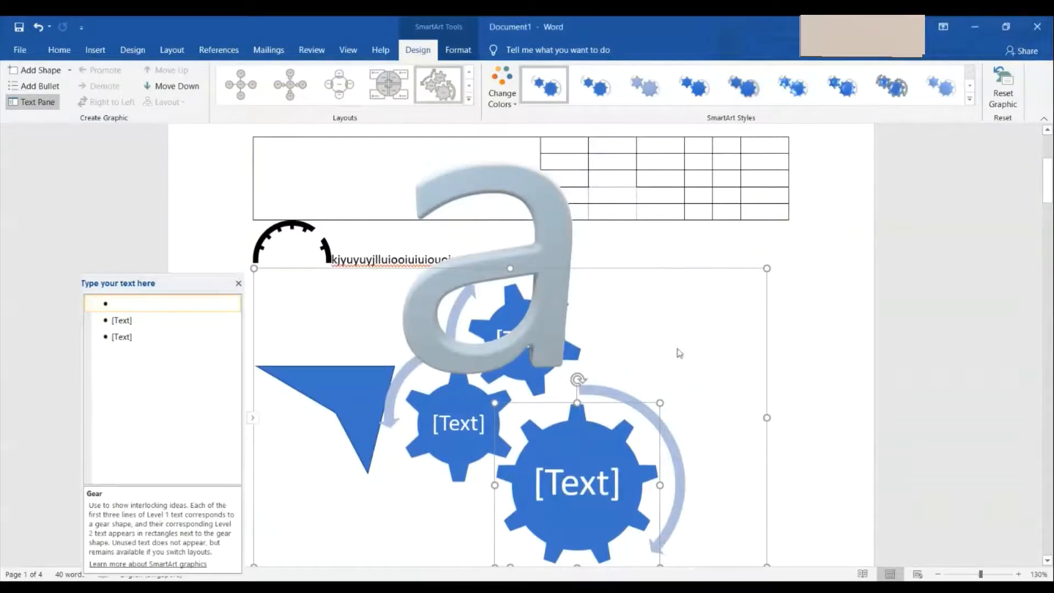
Try to select the blue shape overlapped by the gear graphic, clear the selection, and select the 3D letter "a".
click(925, 424)
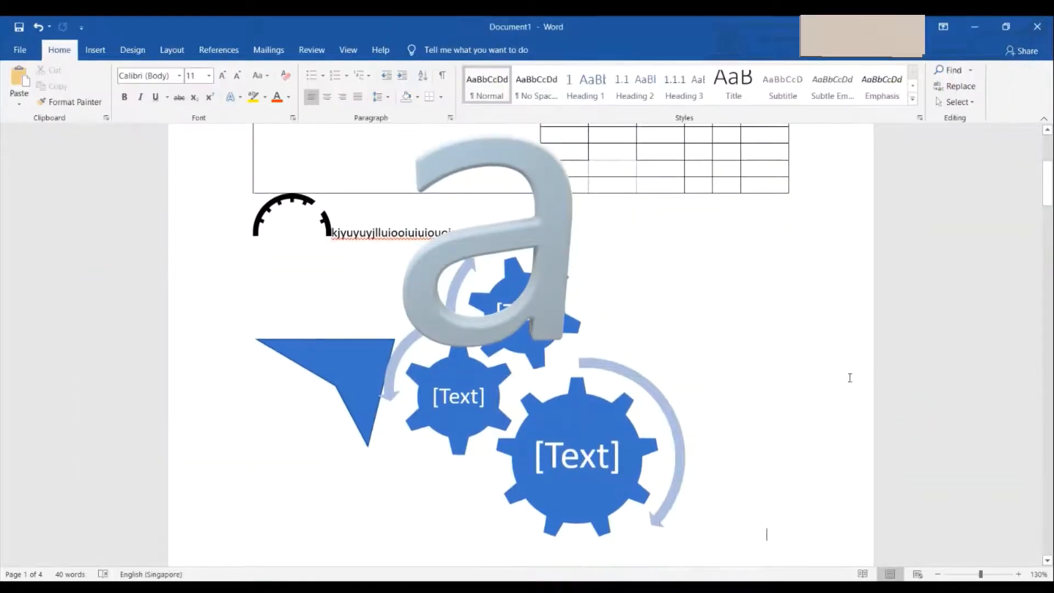
click(663, 310)
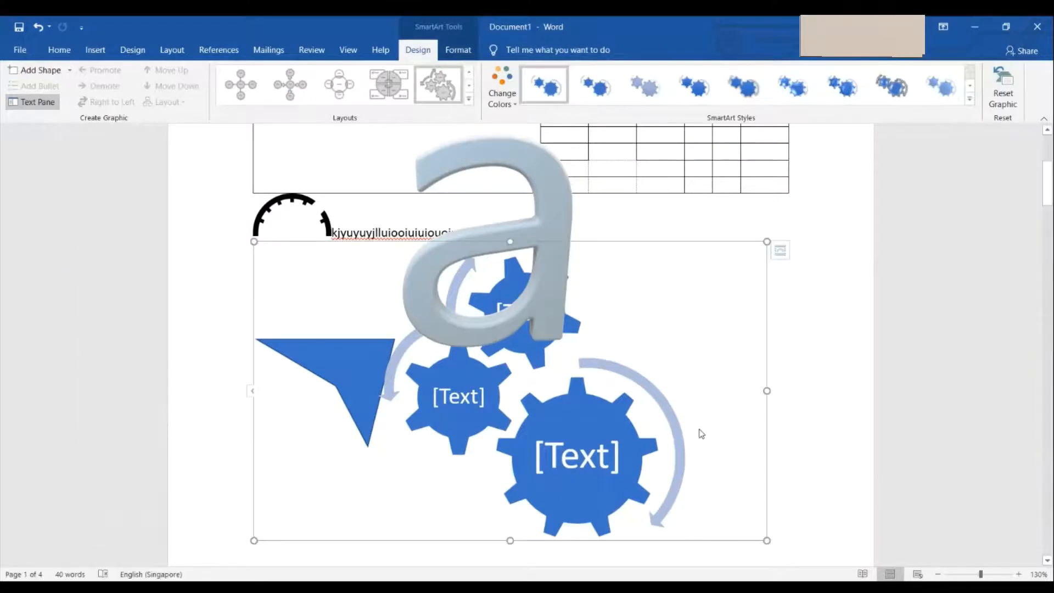
click(784, 332)
click(321, 349)
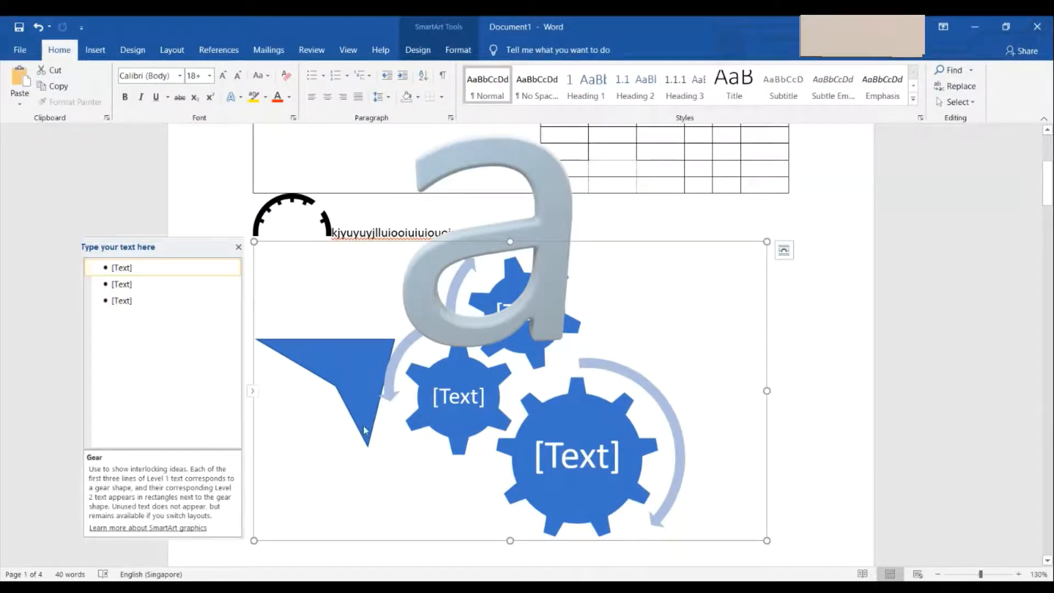
click(929, 335)
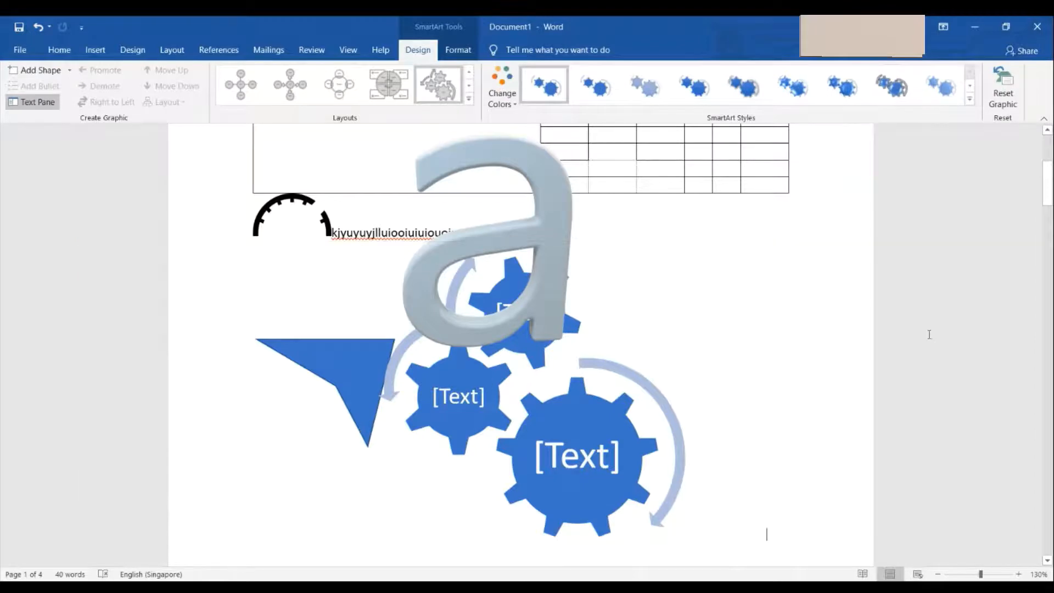
click(553, 199)
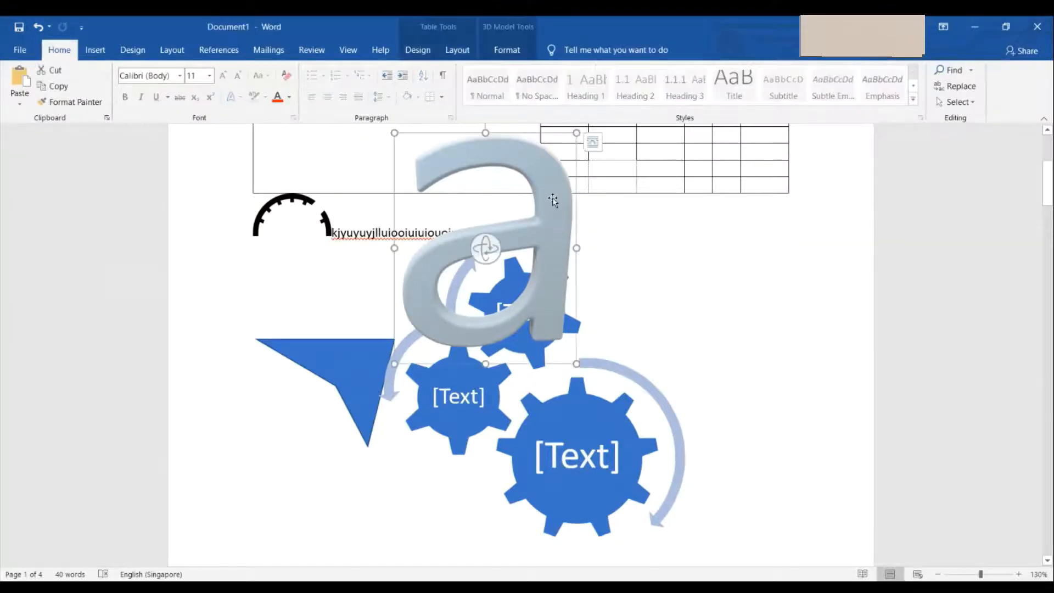
Delete the 3D letter "a" that overlaps the gear graphic and clear the selection.
key(Delete)
click(344, 399)
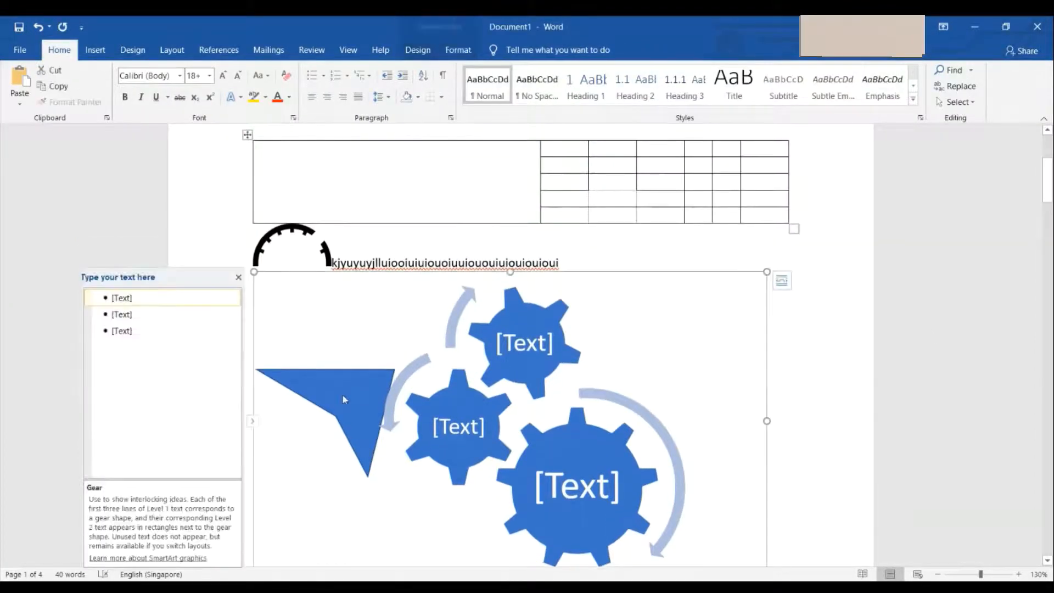
click(887, 402)
scroll(887, 402, down, 3)
scroll(887, 402, up, 1)
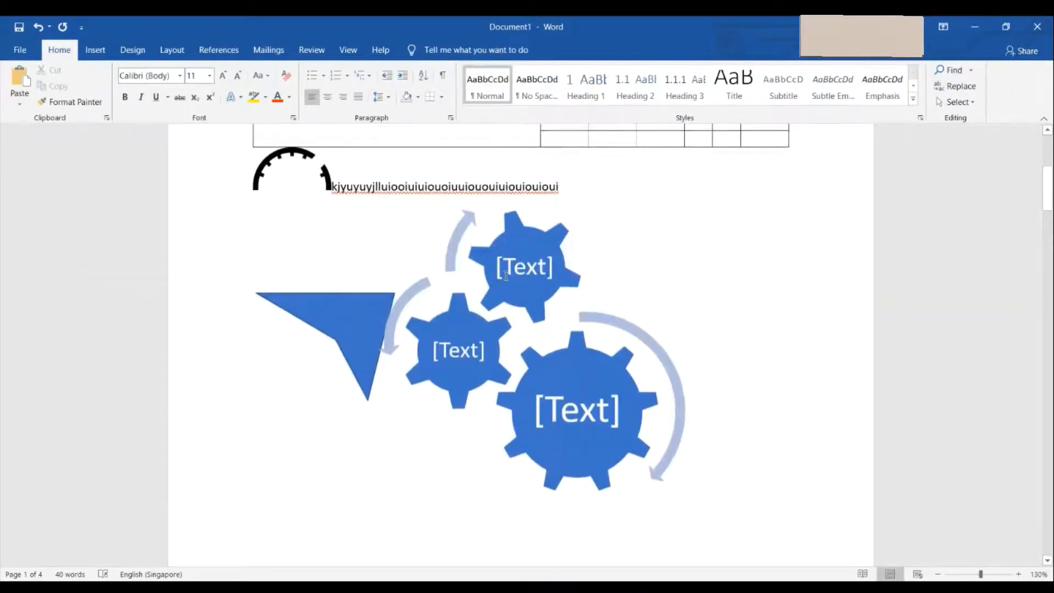
Enter "jkjk" as the third text item of the gear SmartArt graphic.
click(491, 277)
click(157, 220)
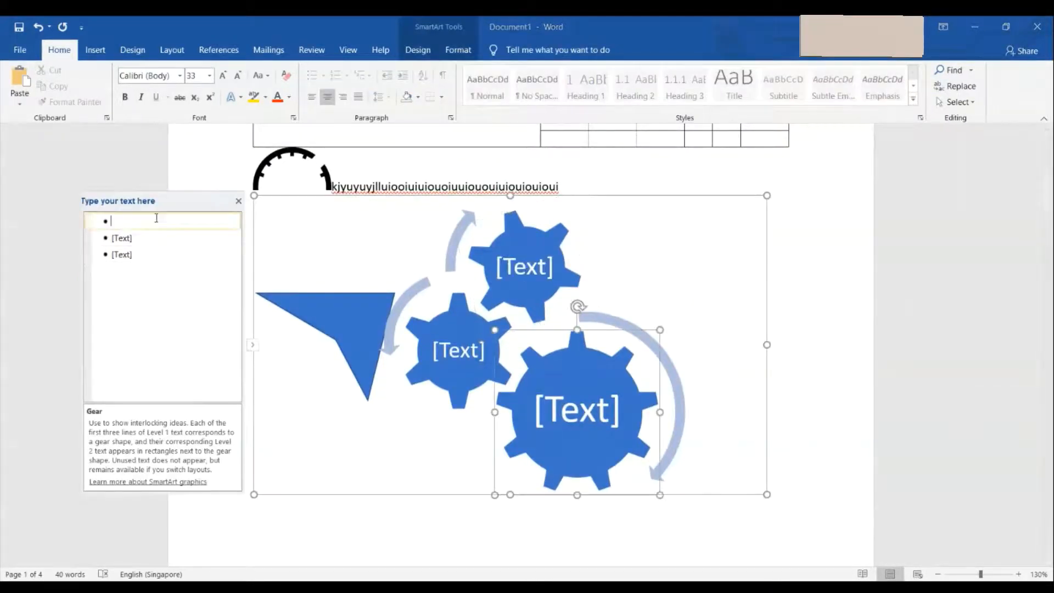
click(139, 242)
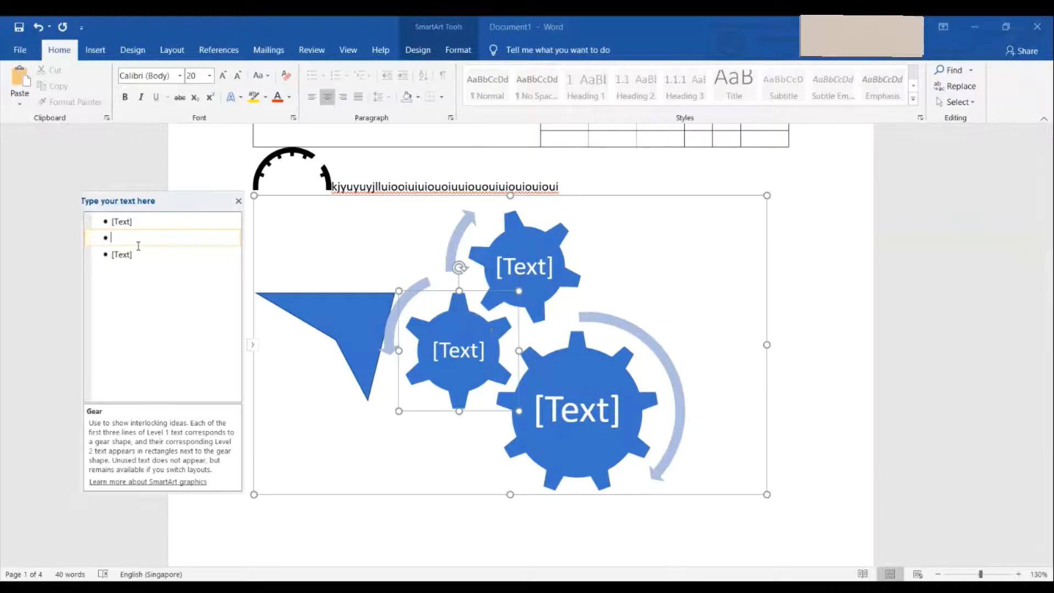
click(135, 257)
text(jkjk)
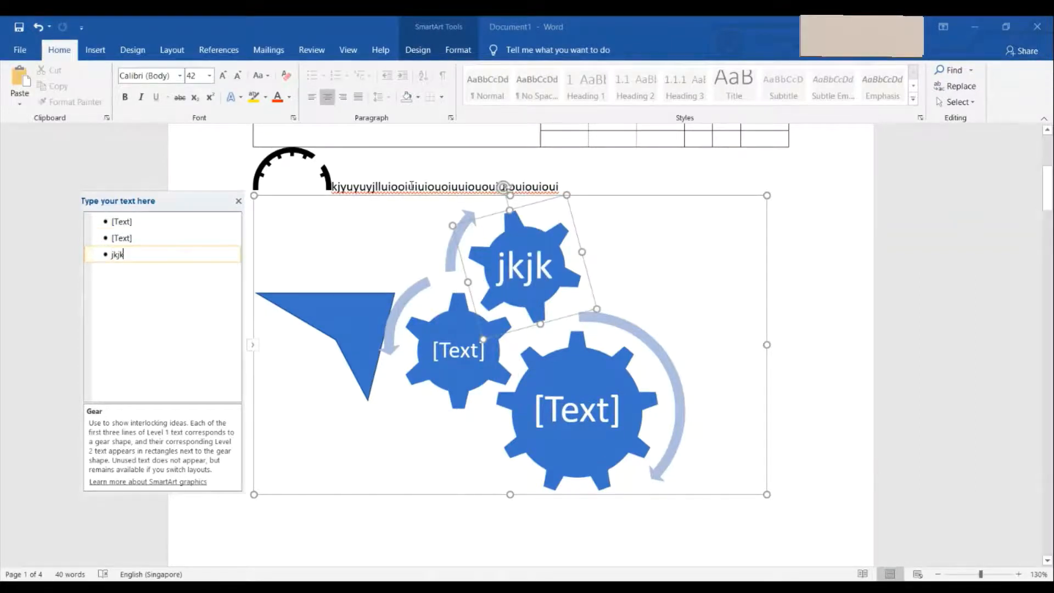
Recolor the gear SmartArt with the Colorful blue, green and yellow variation and apply the glossy bevelled SmartArt style.
click(427, 52)
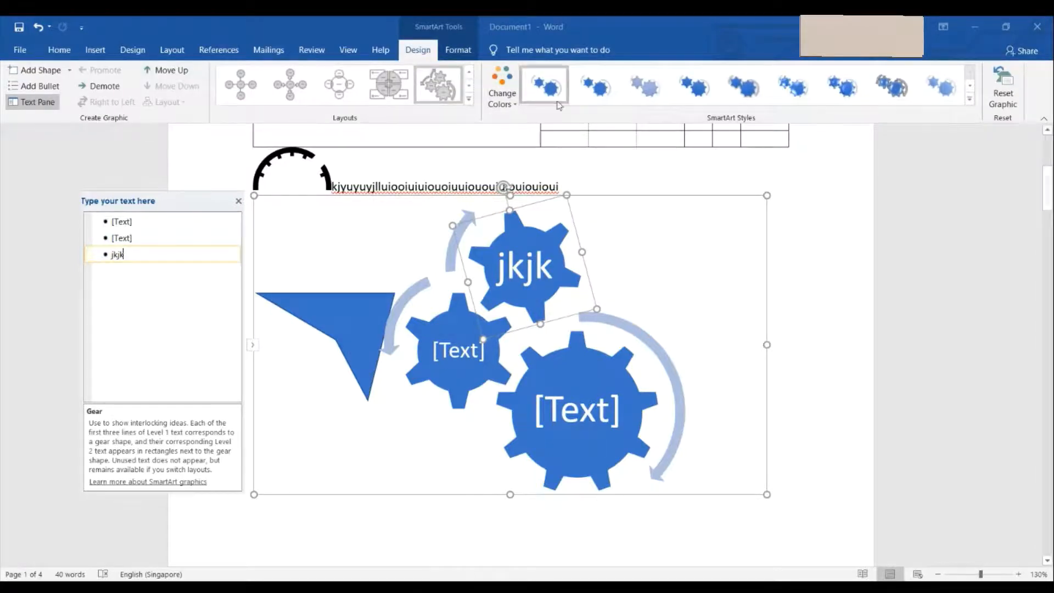
click(502, 91)
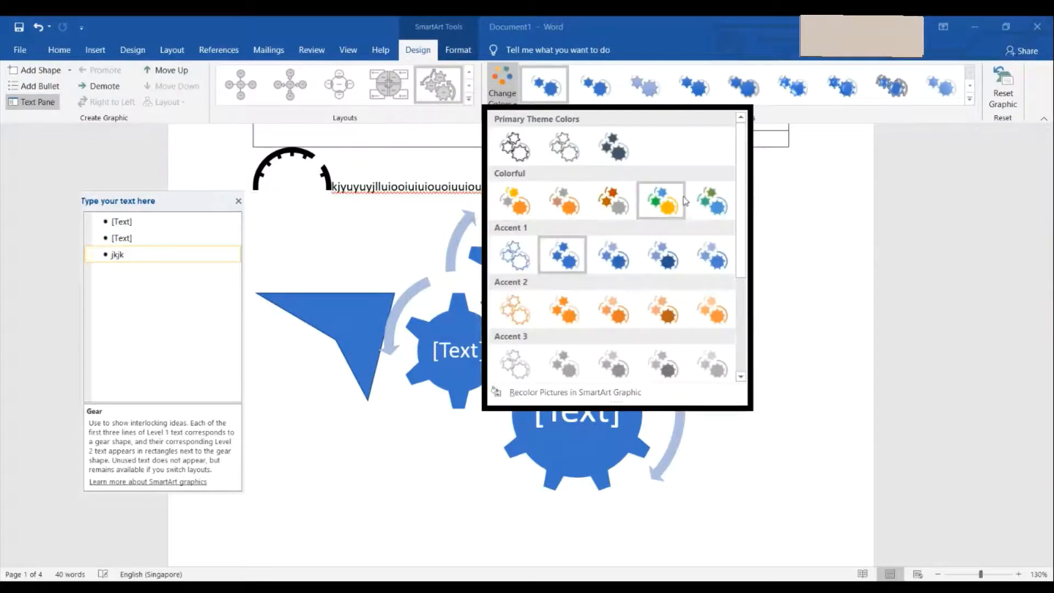
click(664, 201)
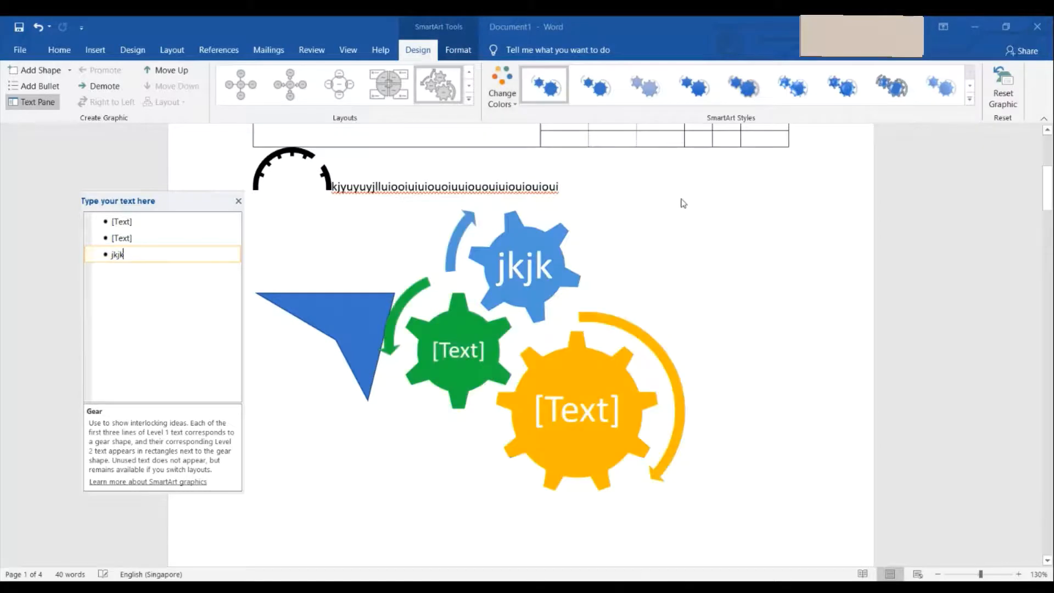
click(643, 86)
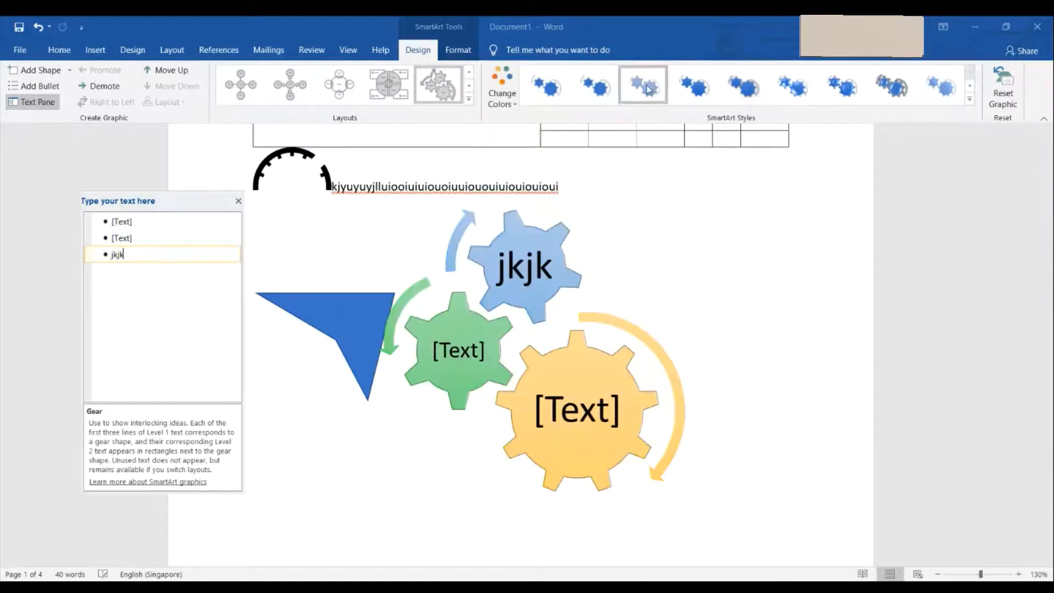
click(848, 84)
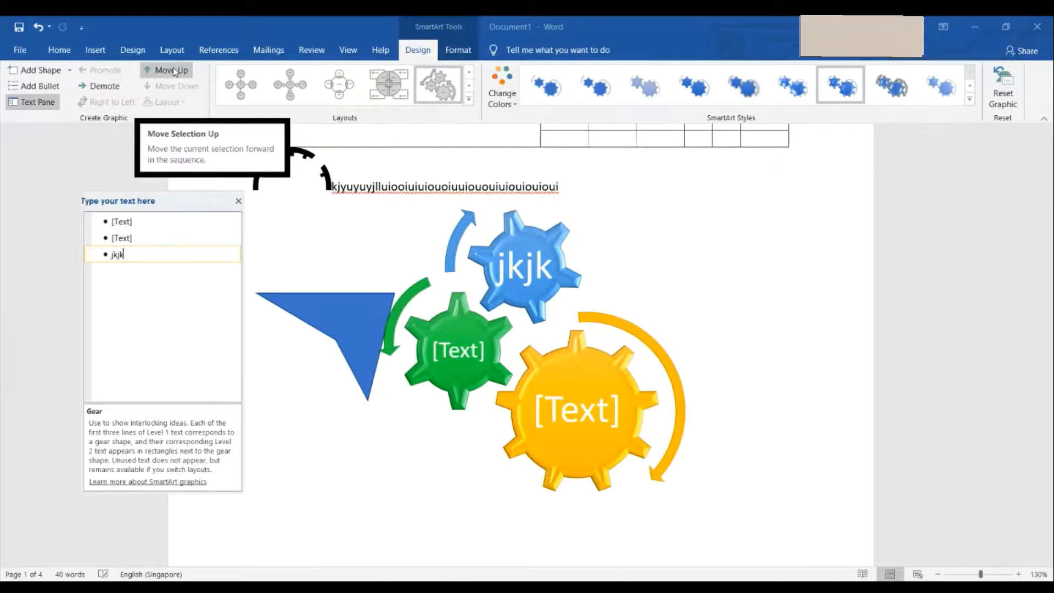
Add an empty sub-bullet under "jkjk" in the gear SmartArt and deselect the graphic.
click(38, 86)
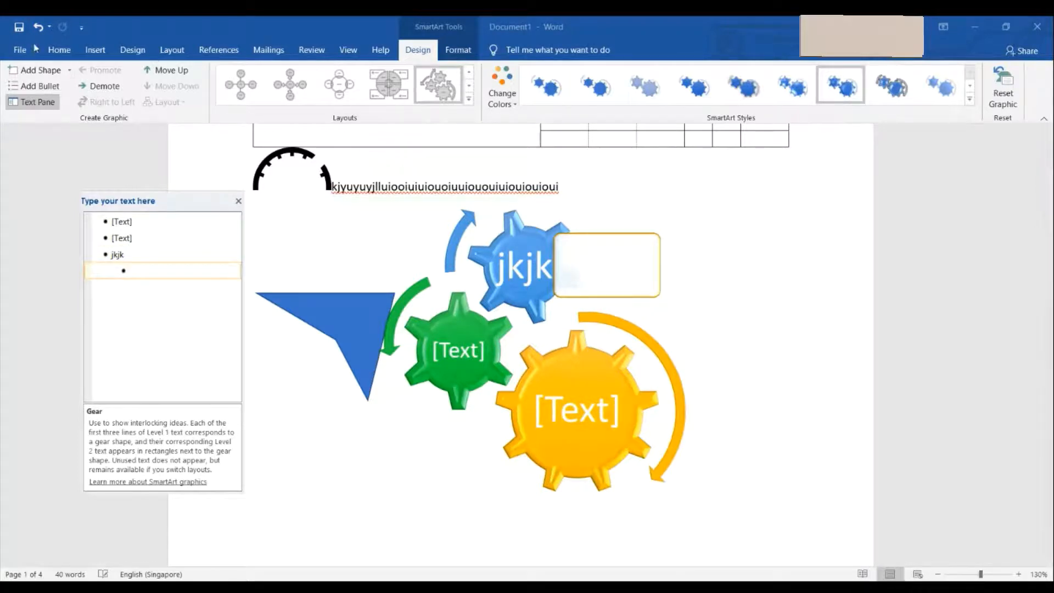
click(686, 270)
click(988, 294)
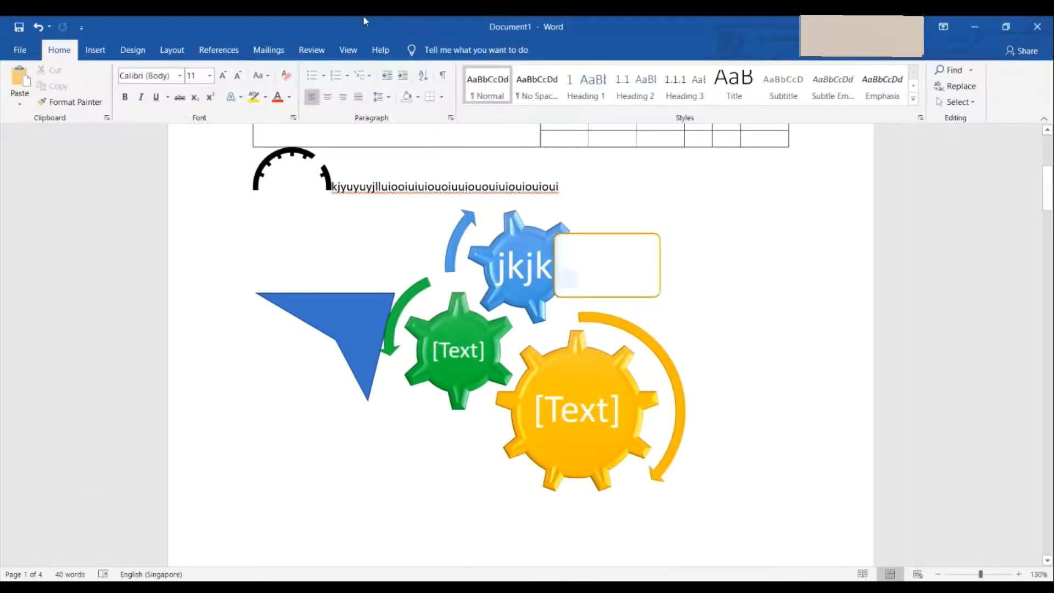
Browse the available chart types, previewing Line, Pie, X Y (Scatter), Stock, Sunburst, Surface, Box & Whisker and Funnel.
click(95, 49)
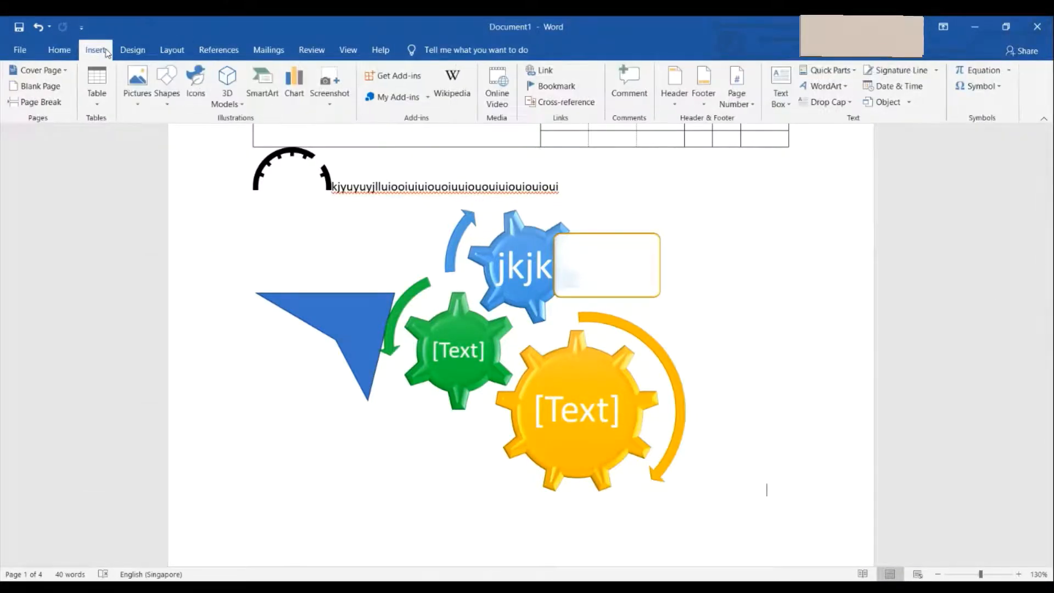
click(295, 81)
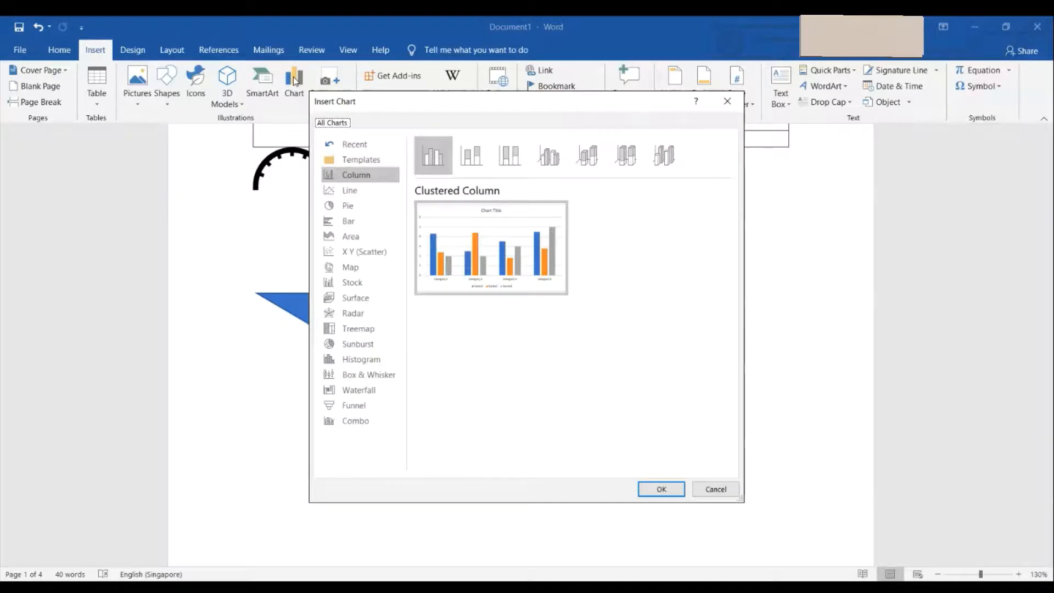
click(367, 193)
click(361, 210)
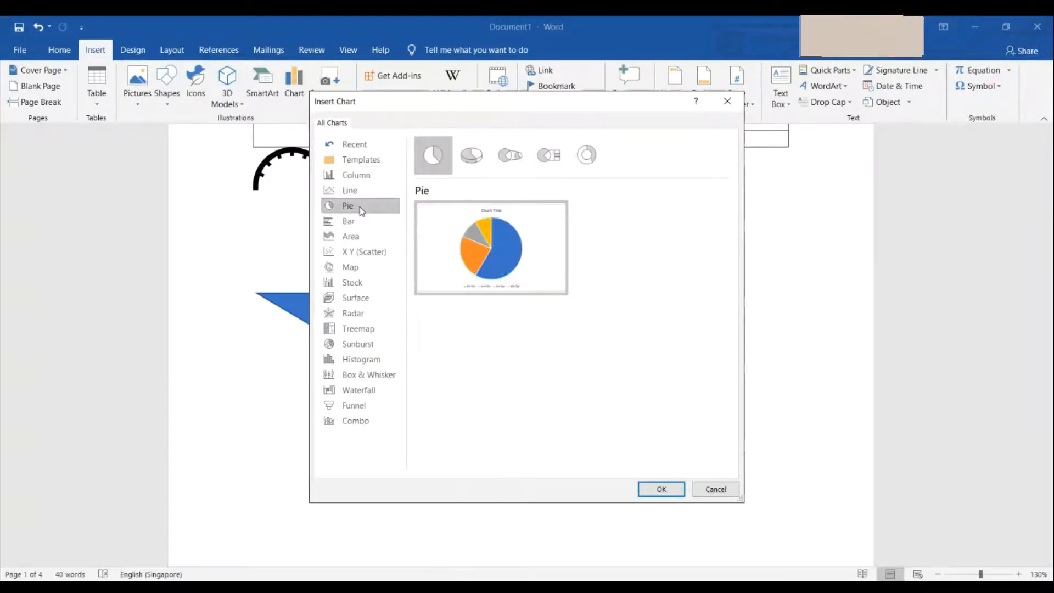
click(377, 251)
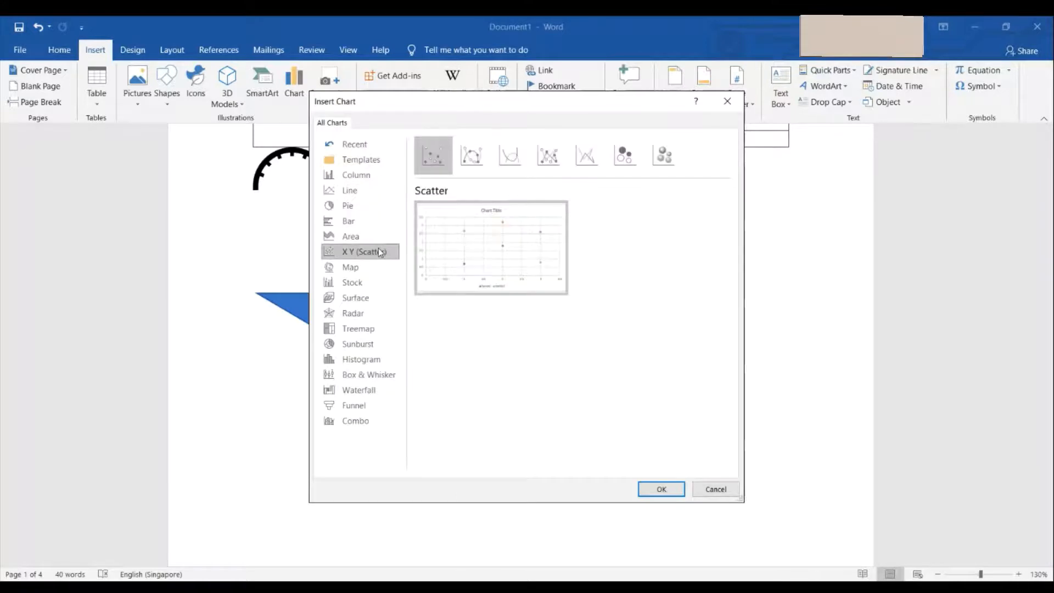
click(386, 282)
click(367, 343)
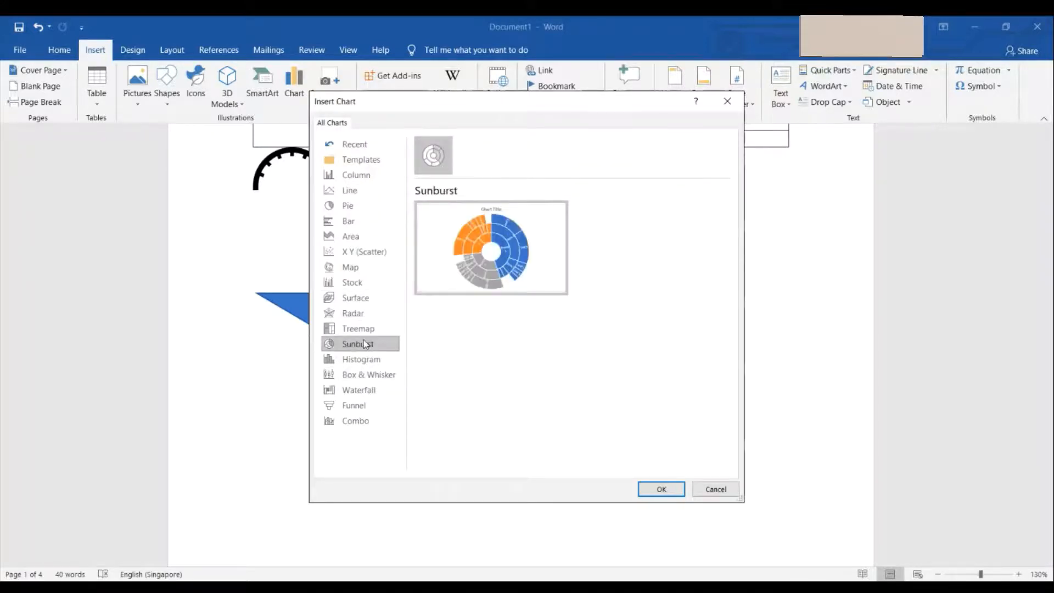
click(356, 298)
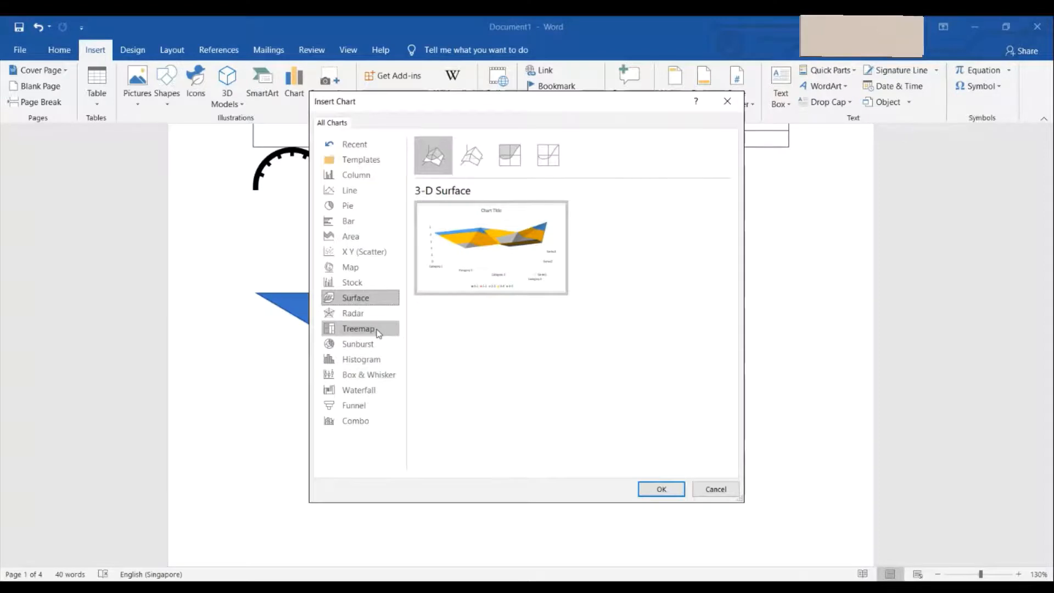
click(364, 375)
click(363, 405)
click(357, 283)
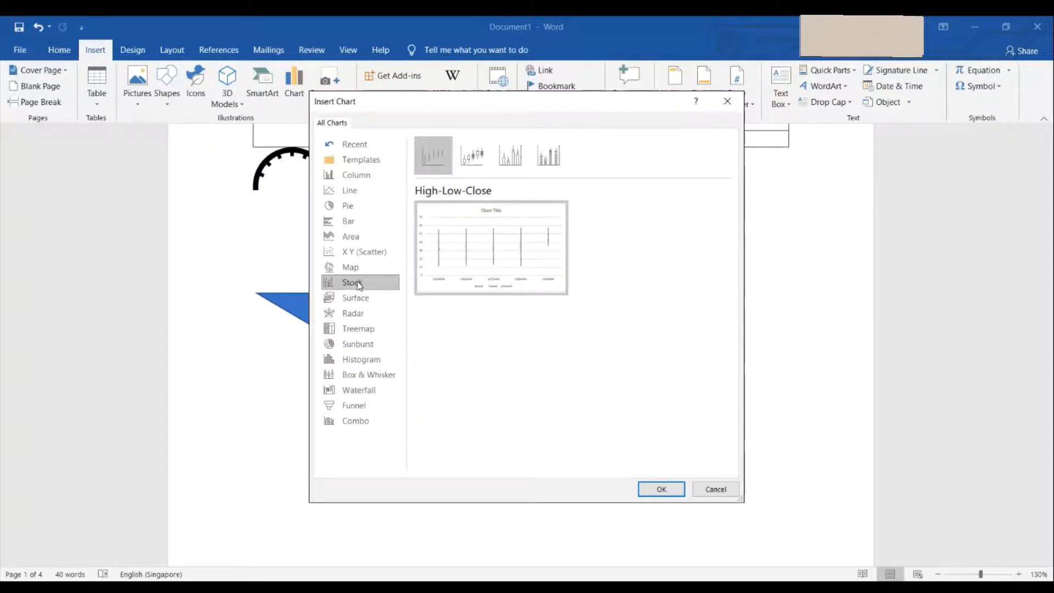
Insert an X Y (Scatter) chart below the gear graphic.
click(343, 256)
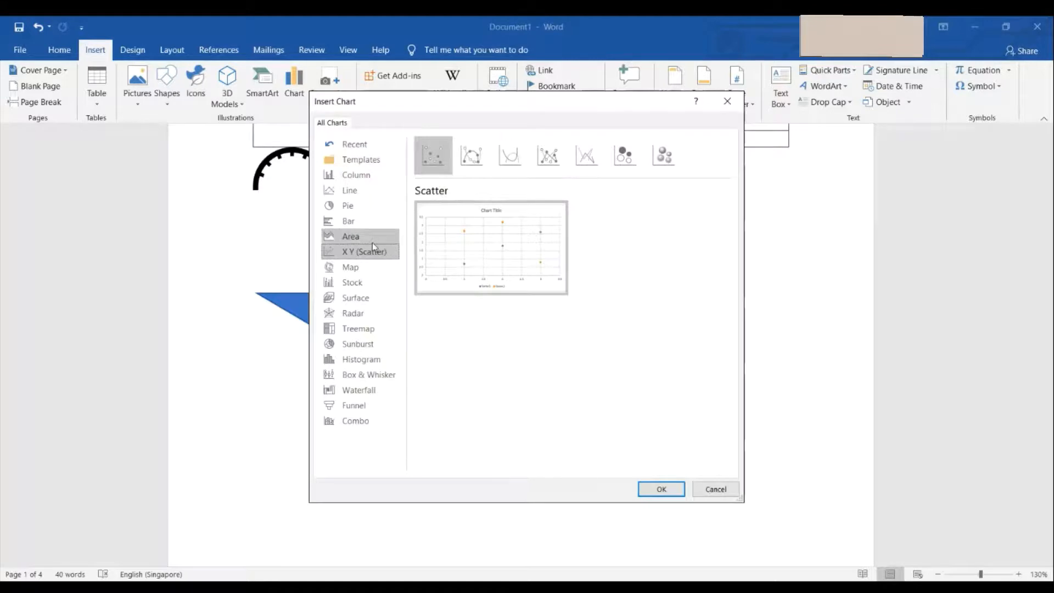
click(662, 489)
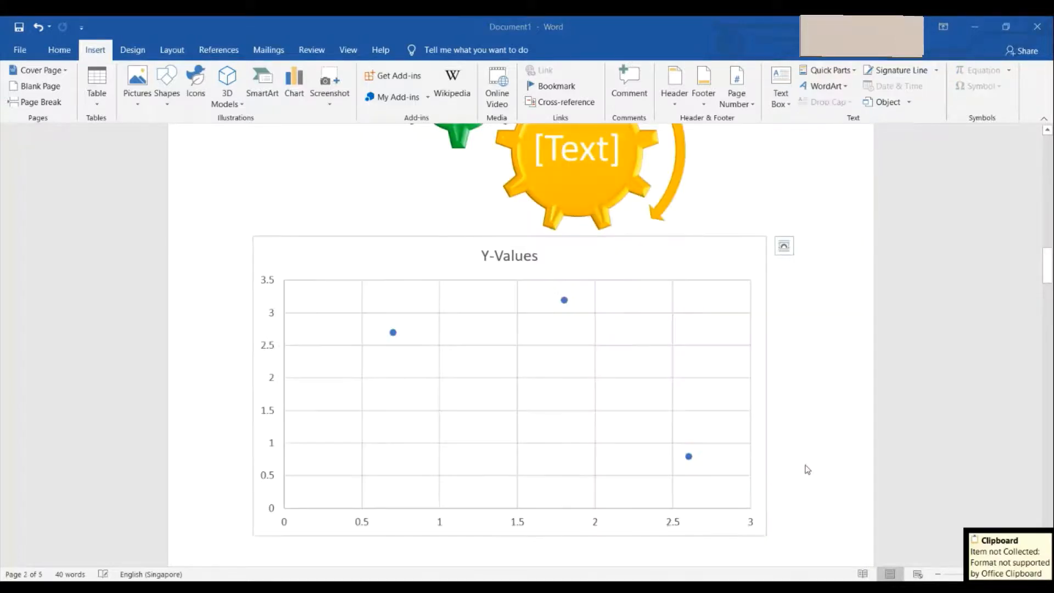
scroll(580, 336, up, 1)
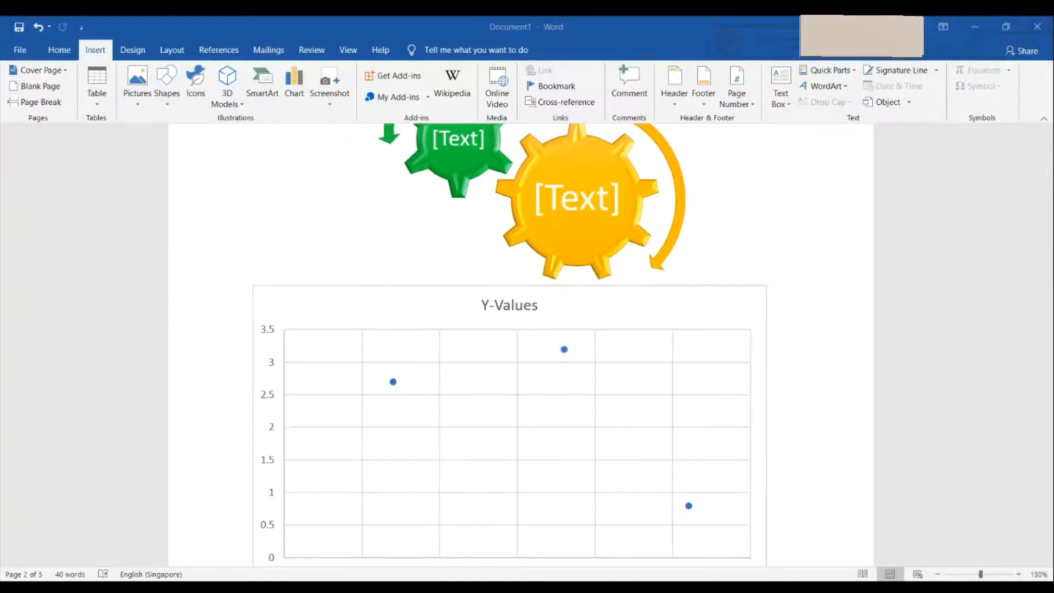
Select the scatter chart and review its formatting and design options, including the chart elements that can be added.
click(654, 333)
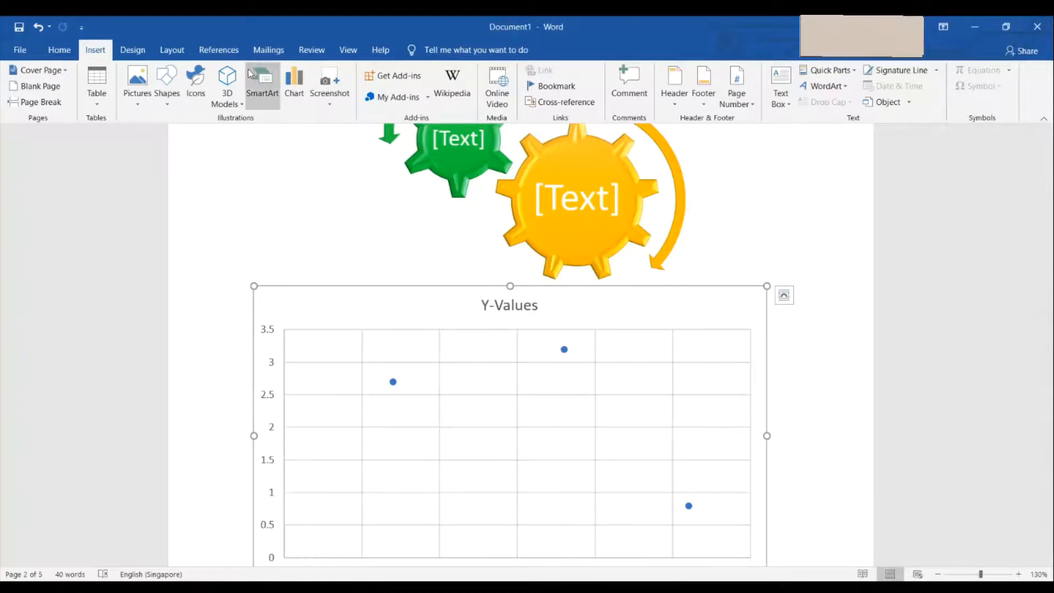
click(355, 325)
click(451, 51)
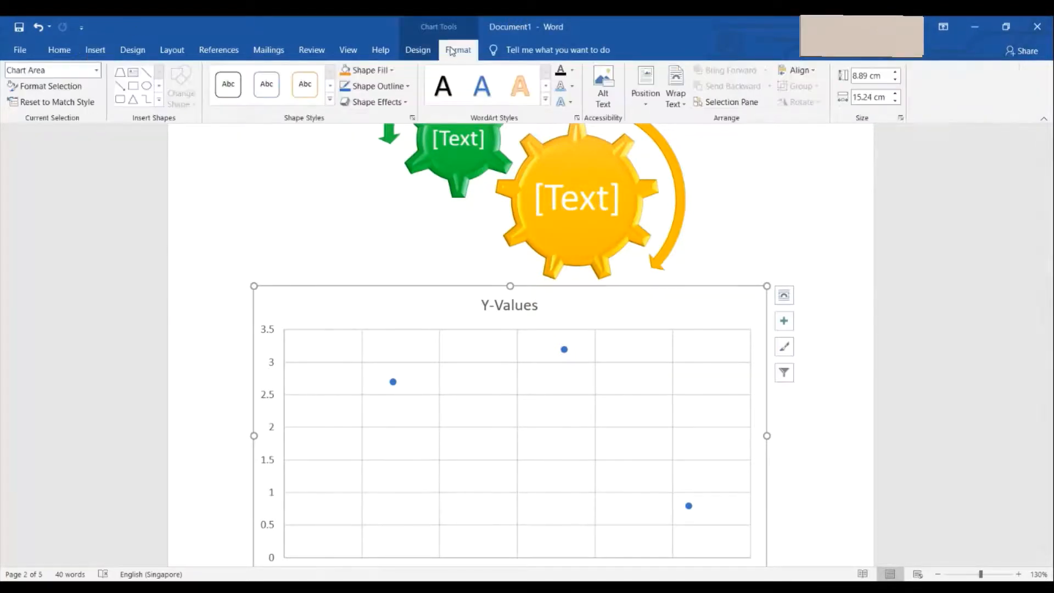
click(420, 50)
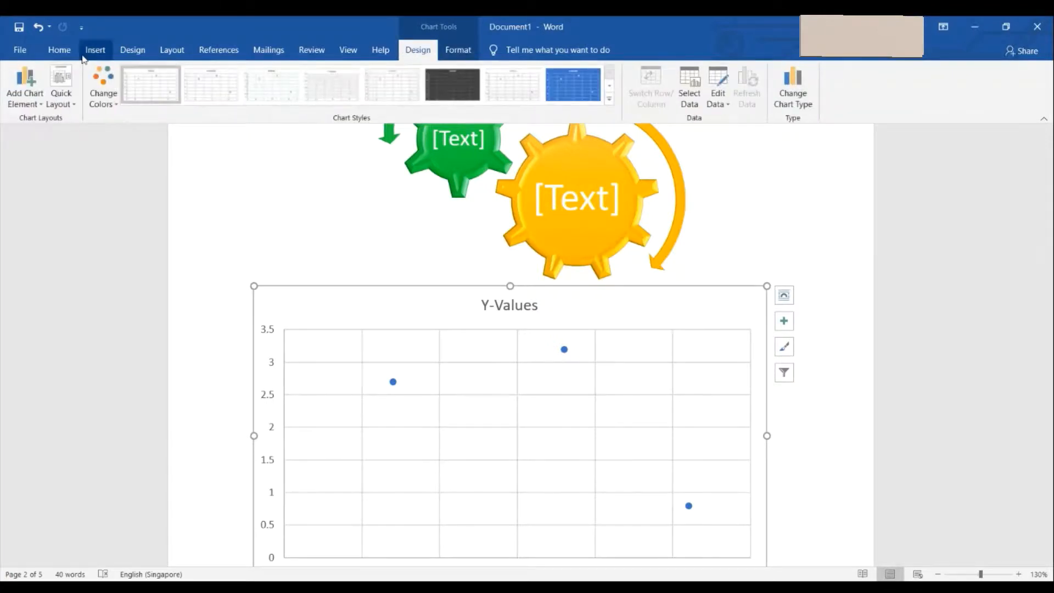
click(25, 82)
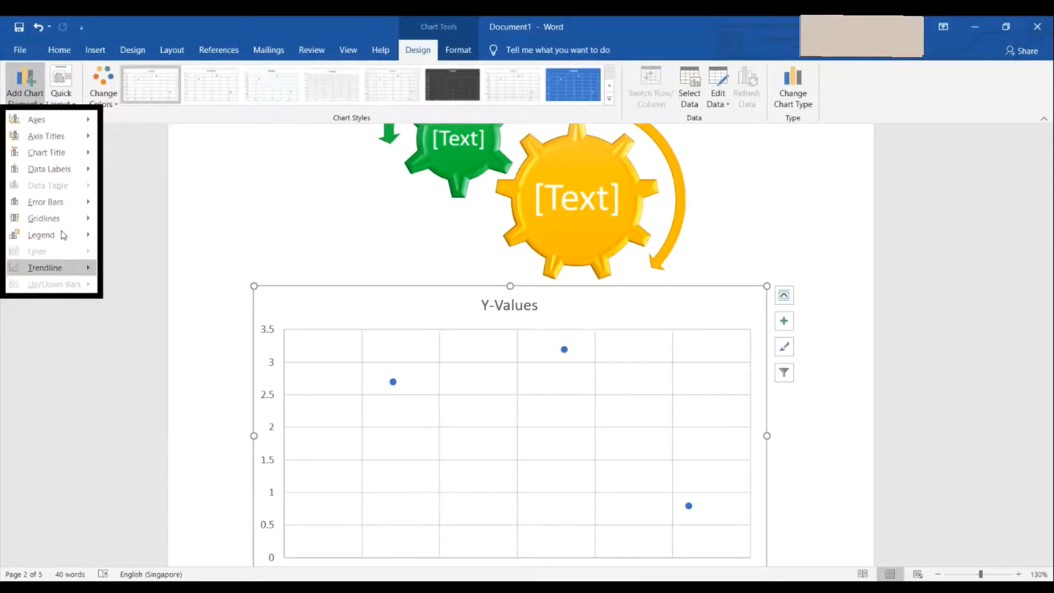
click(536, 140)
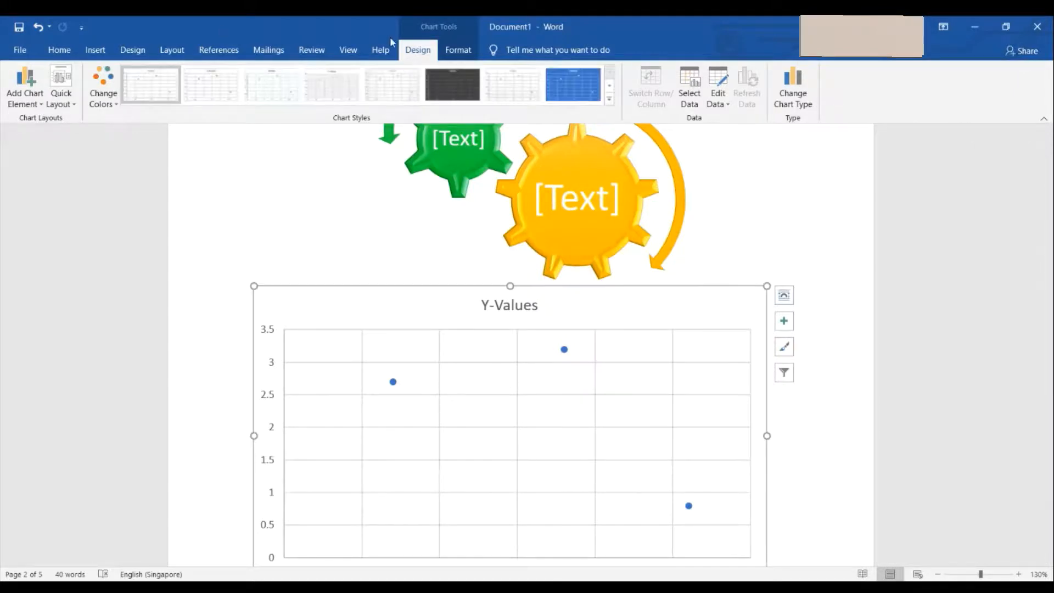
Undo the scatter chart insertion.
click(63, 50)
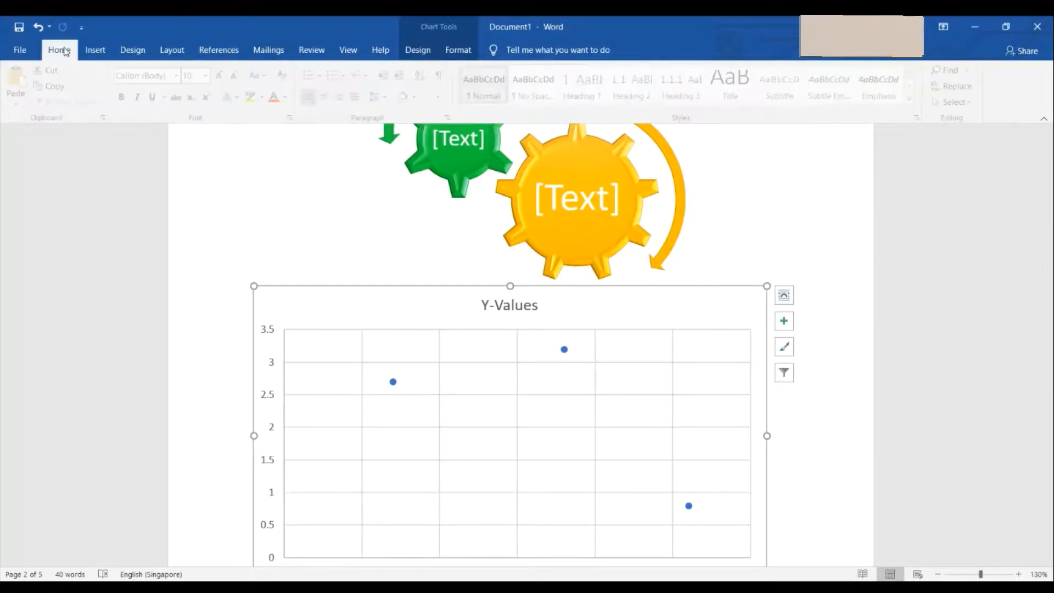
click(91, 52)
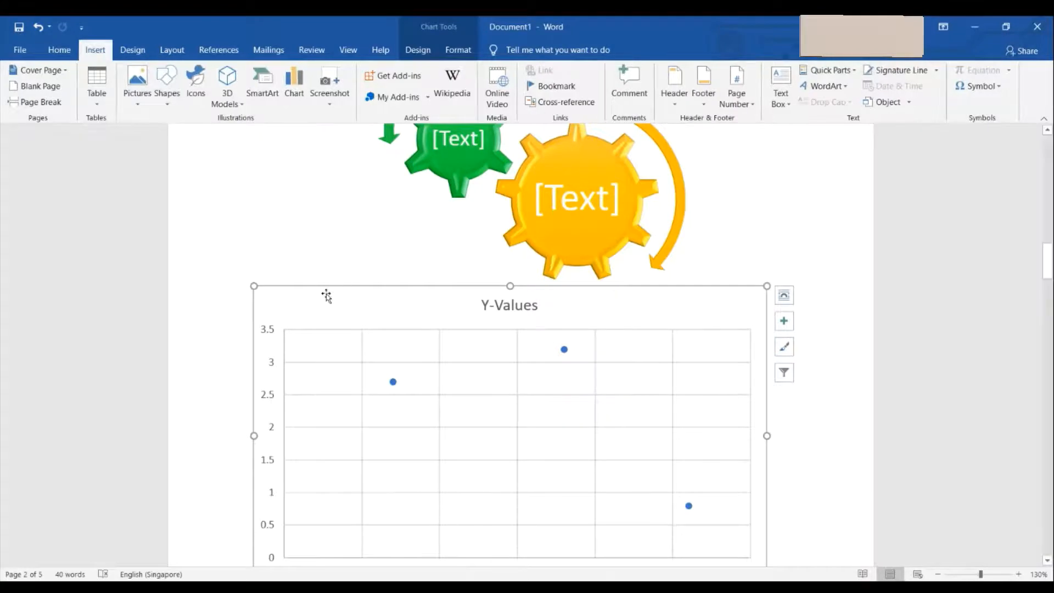
key(ctrl+z)
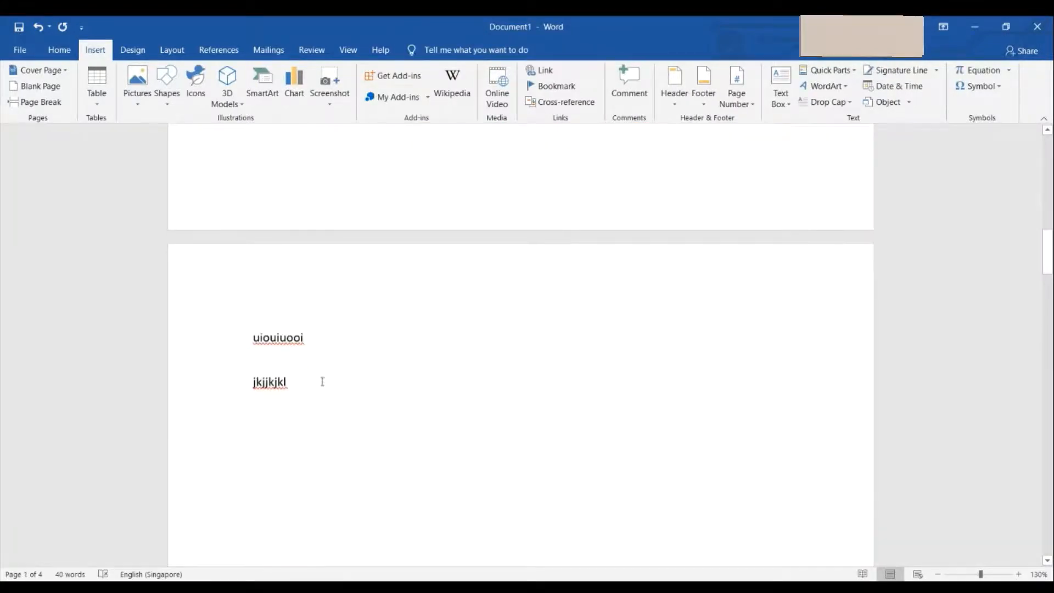
Split the word "jkjjkjkl" before "kl" on the second page by inserting several paragraph breaks.
scroll(301, 400, down, 3)
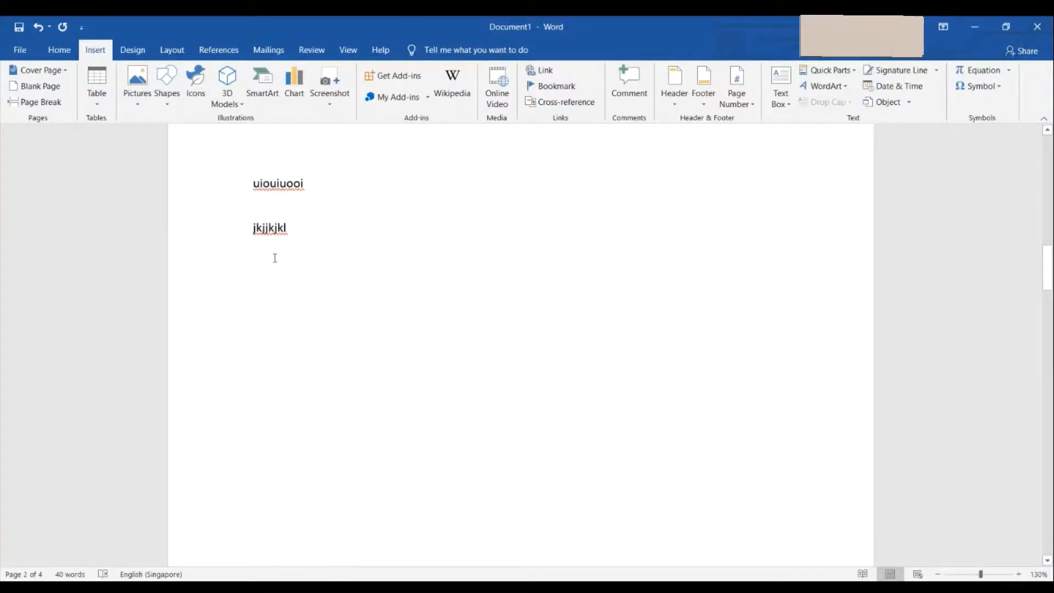
click(308, 223)
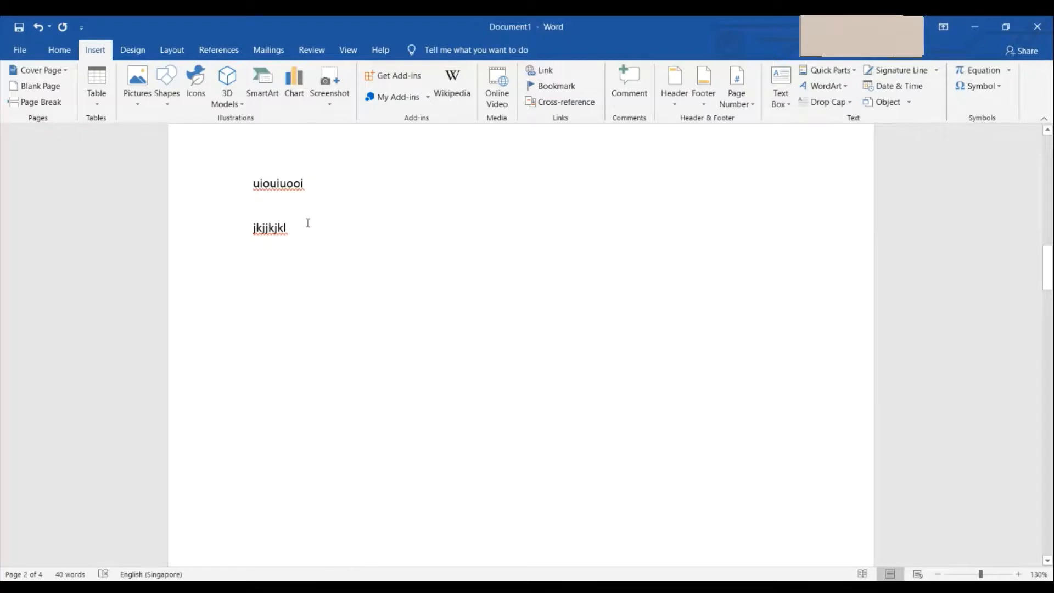
double_click(280, 229)
click(280, 228)
key(Return)
key(Return)
key(Return)
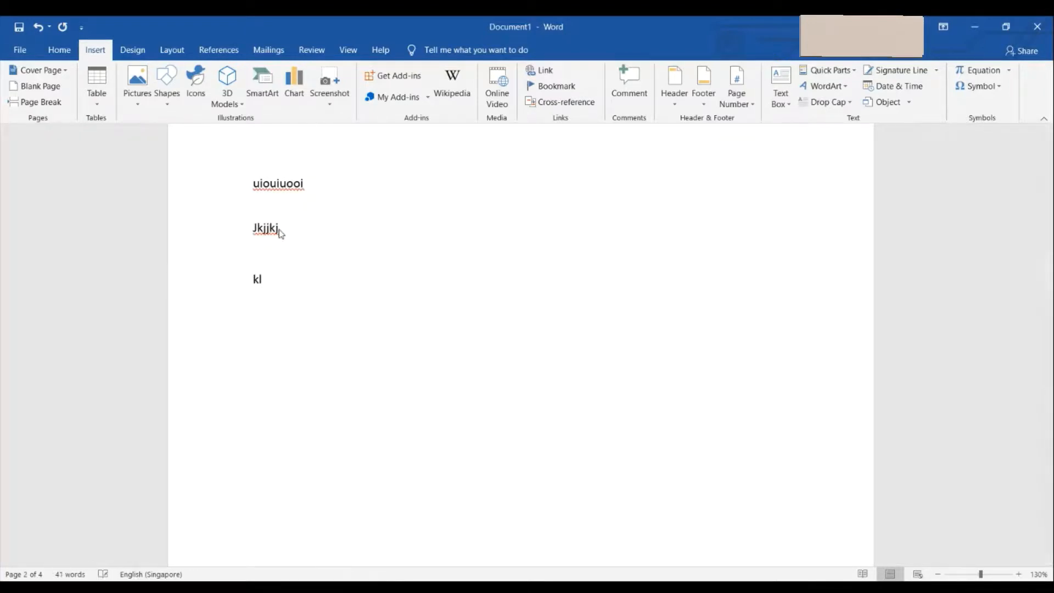
key(Return)
scroll(311, 405, down, 3)
scroll(311, 405, down, 5)
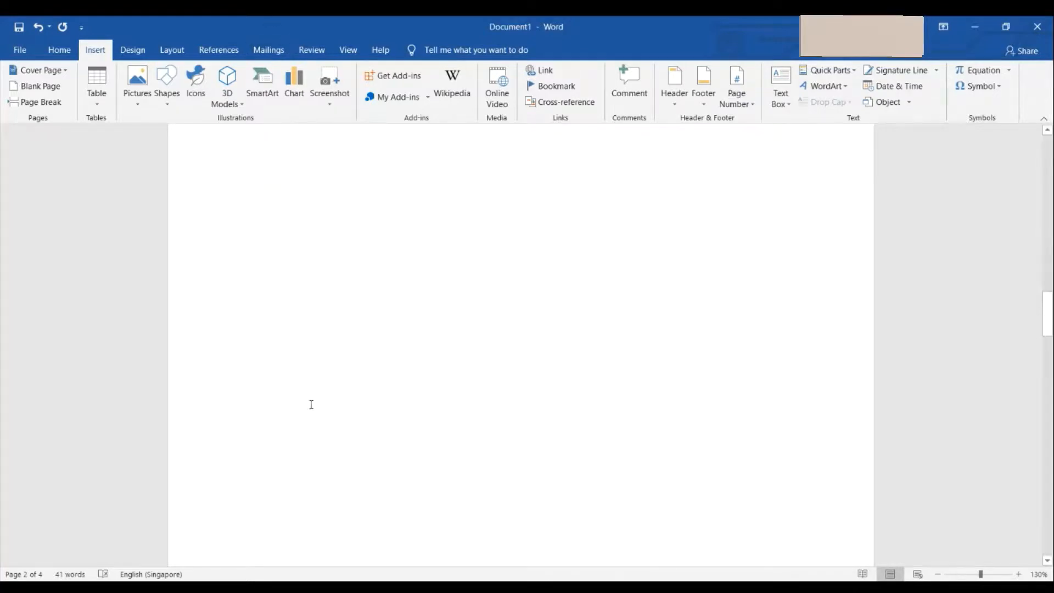
scroll(312, 404, up, 16)
scroll(311, 405, down, 12)
scroll(311, 404, up, 1)
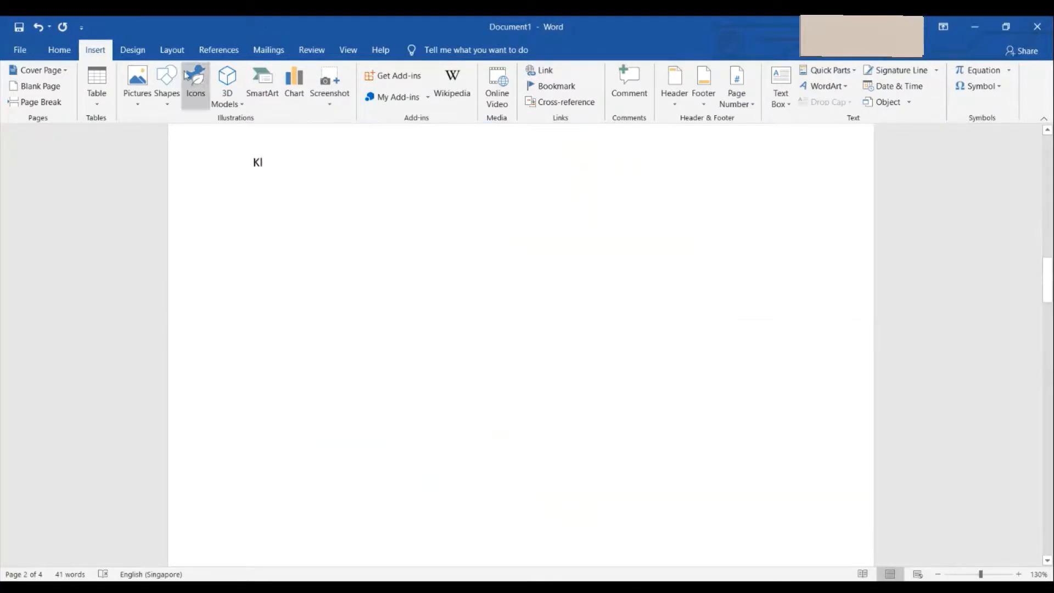
Review the open windows available for a screenshot and the options for installed add-ins.
click(331, 103)
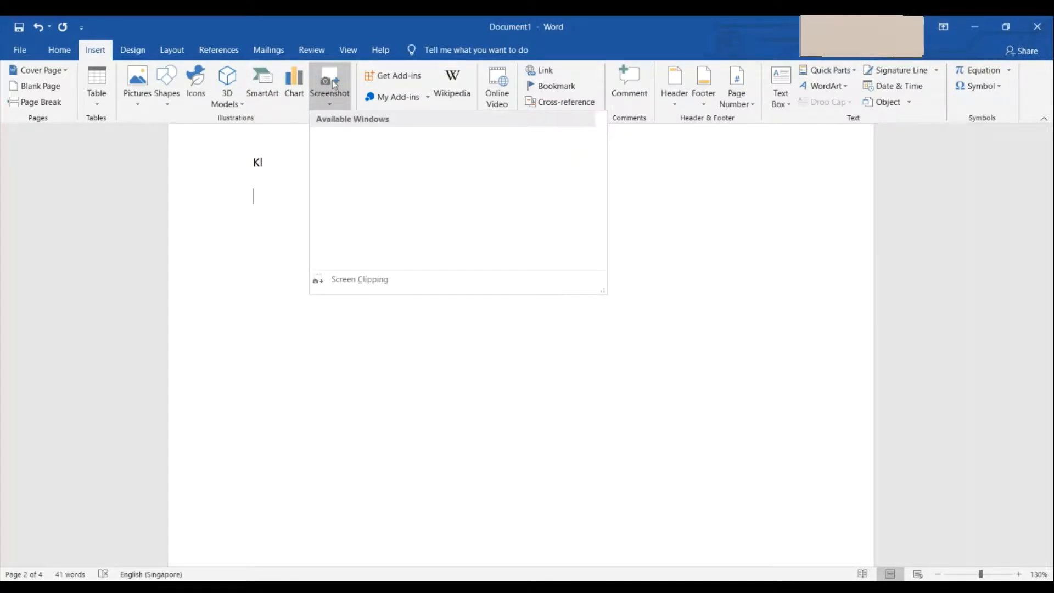
click(718, 224)
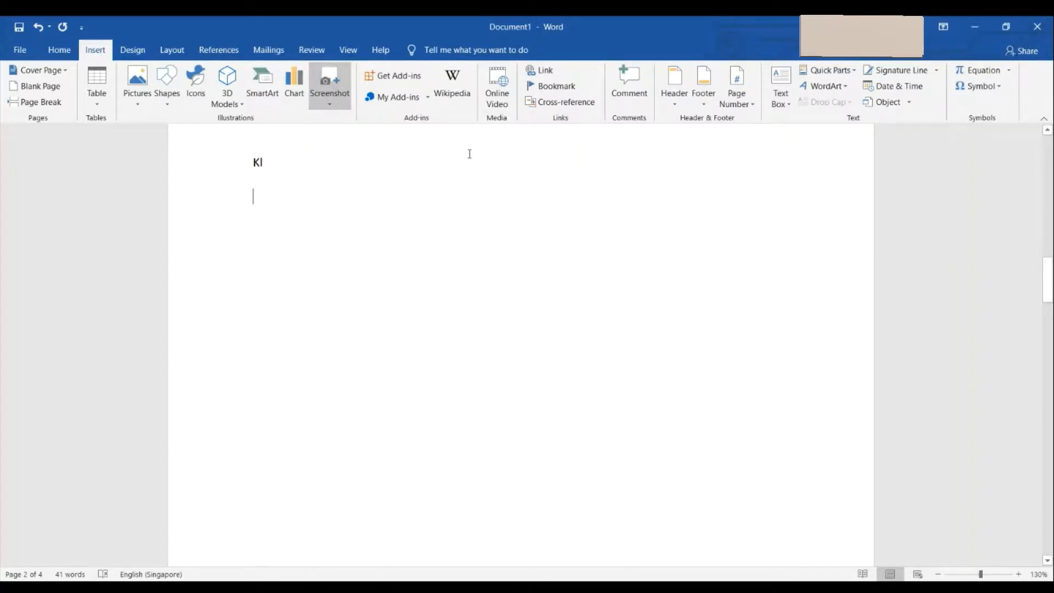
click(325, 82)
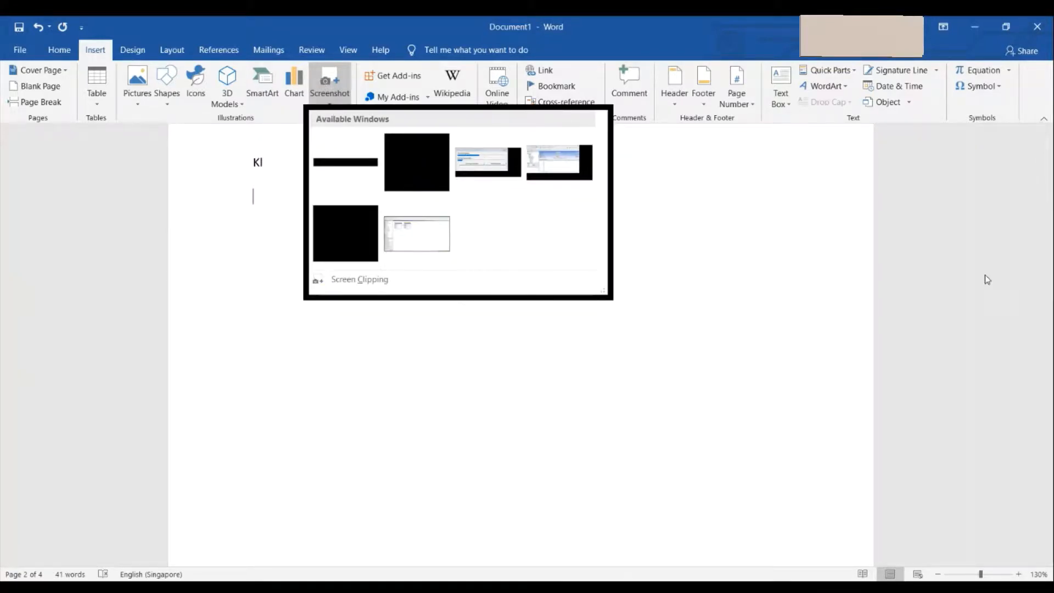
click(966, 220)
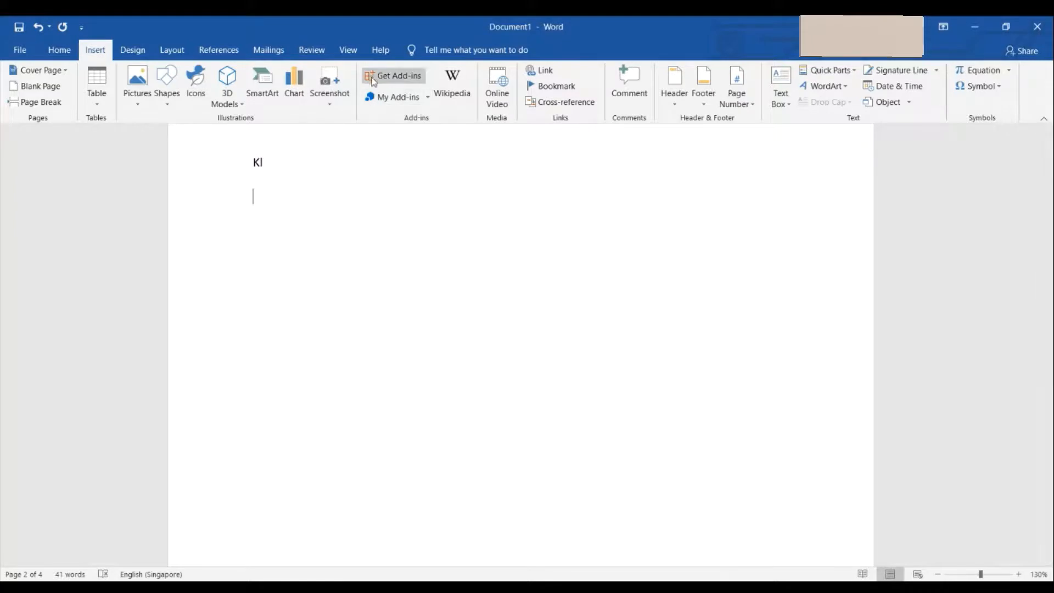
click(427, 98)
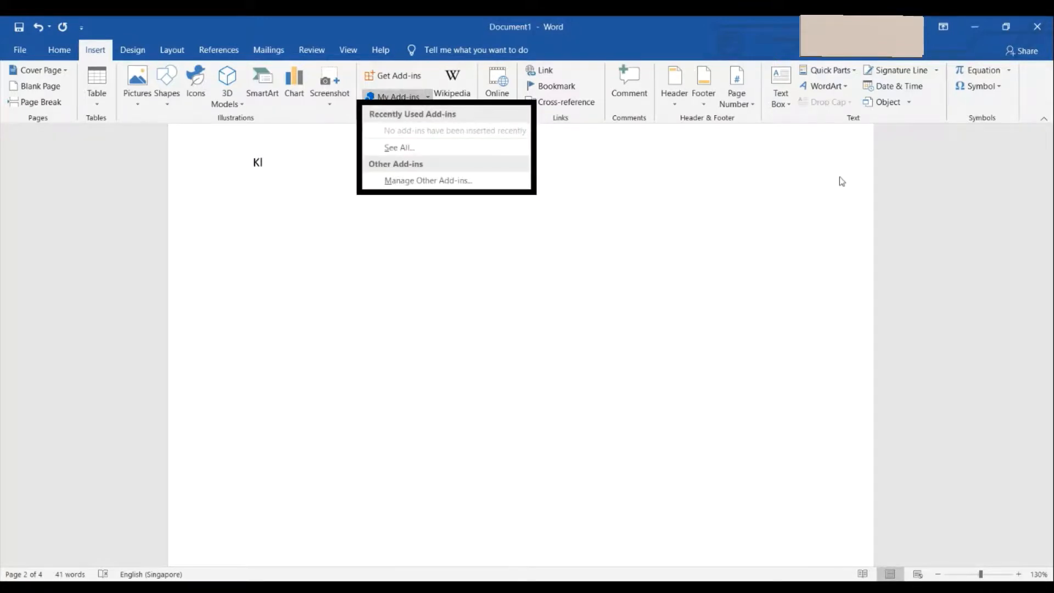
click(1027, 217)
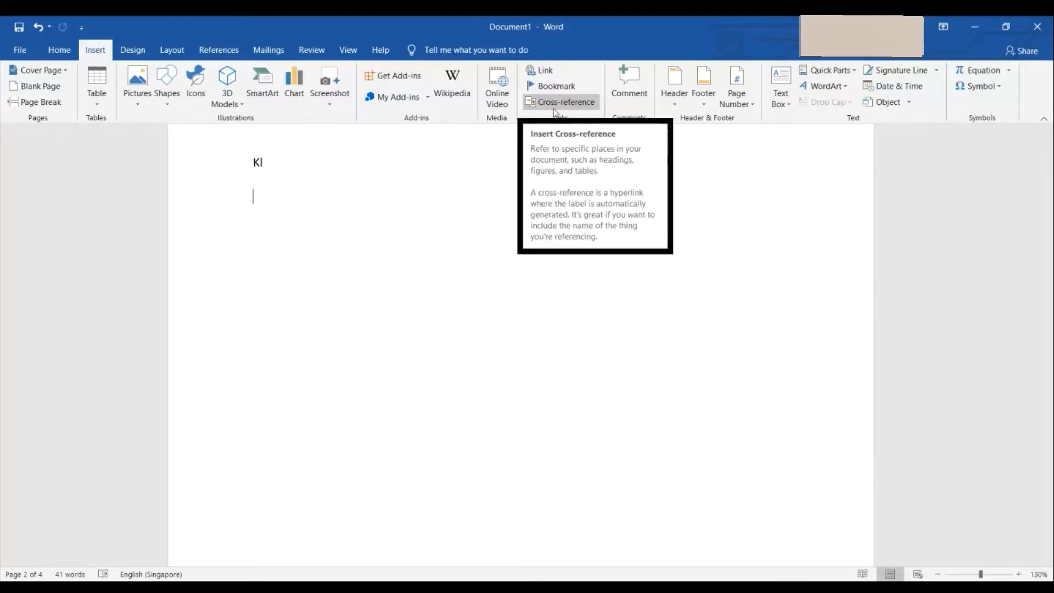
Attach a new blank comment to the word "Kl" on the second page and close the comment.
click(629, 82)
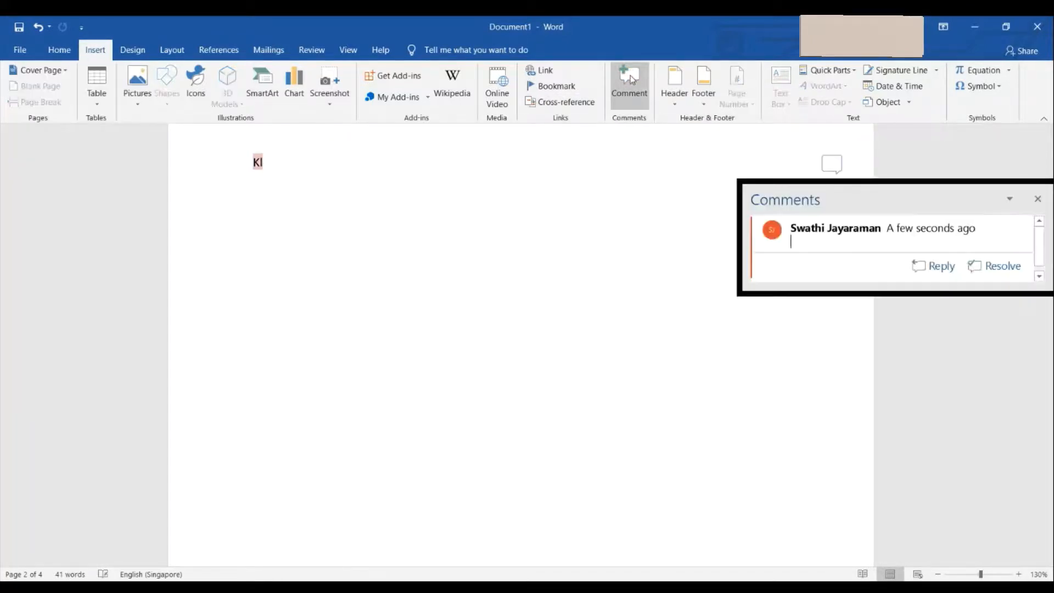
click(1037, 199)
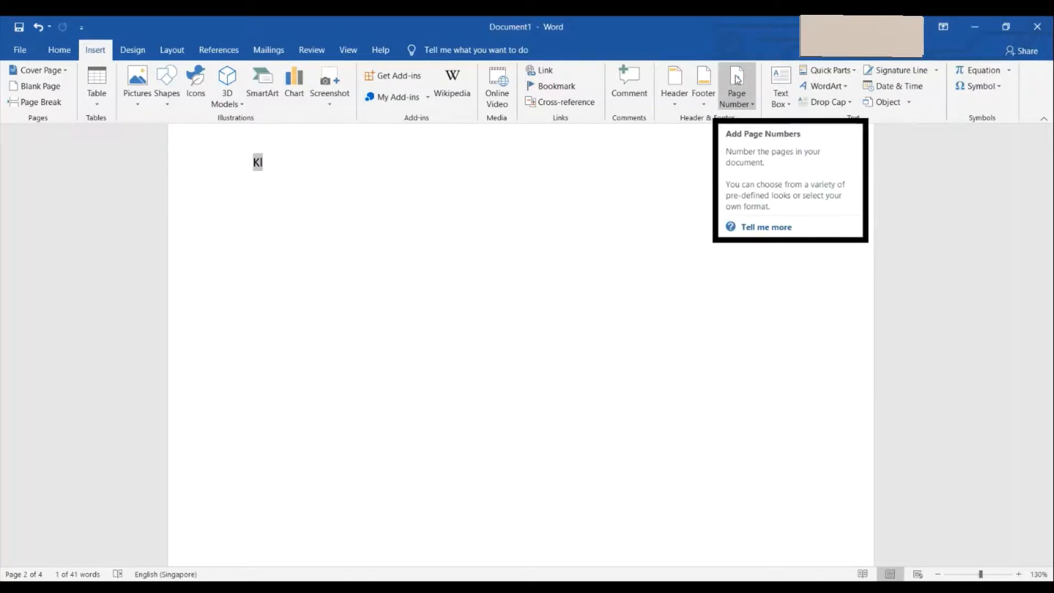
Browse the built-in headers and footers, insert a right-aligned page number at the bottom of the pages, and leave footer editing.
click(678, 97)
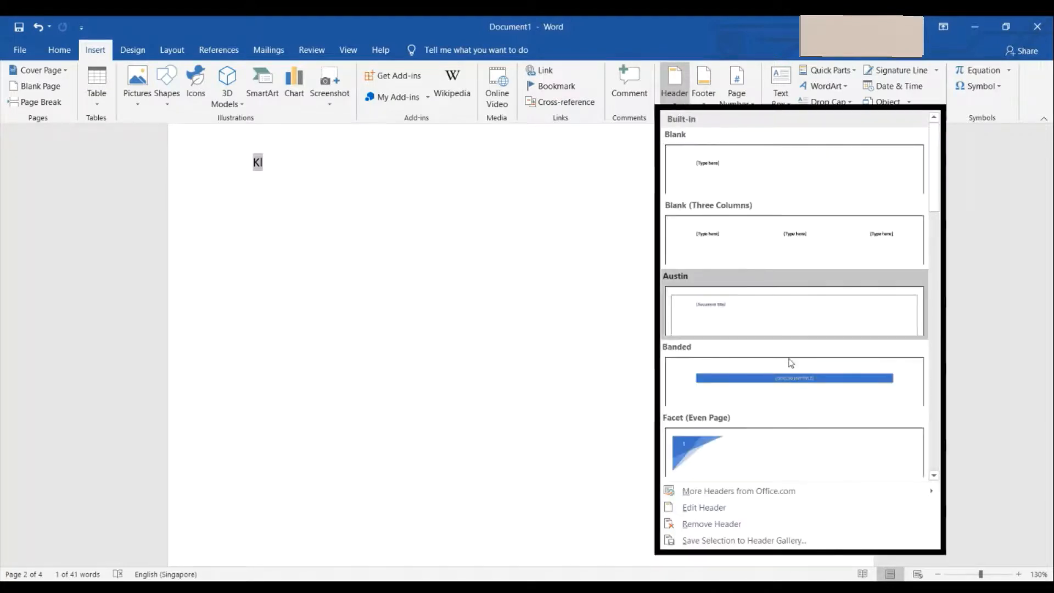
click(708, 91)
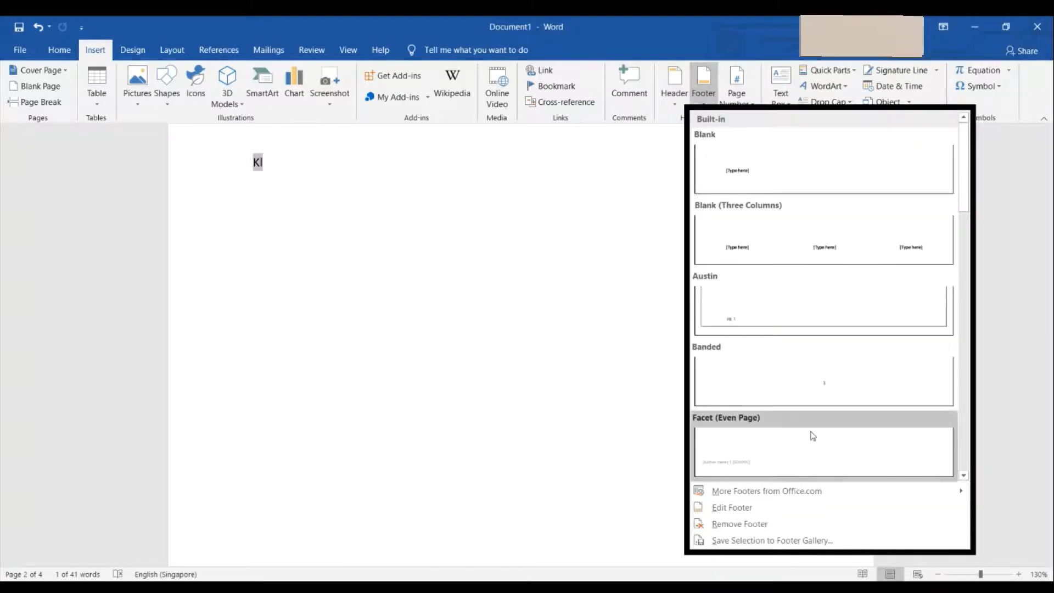
click(741, 98)
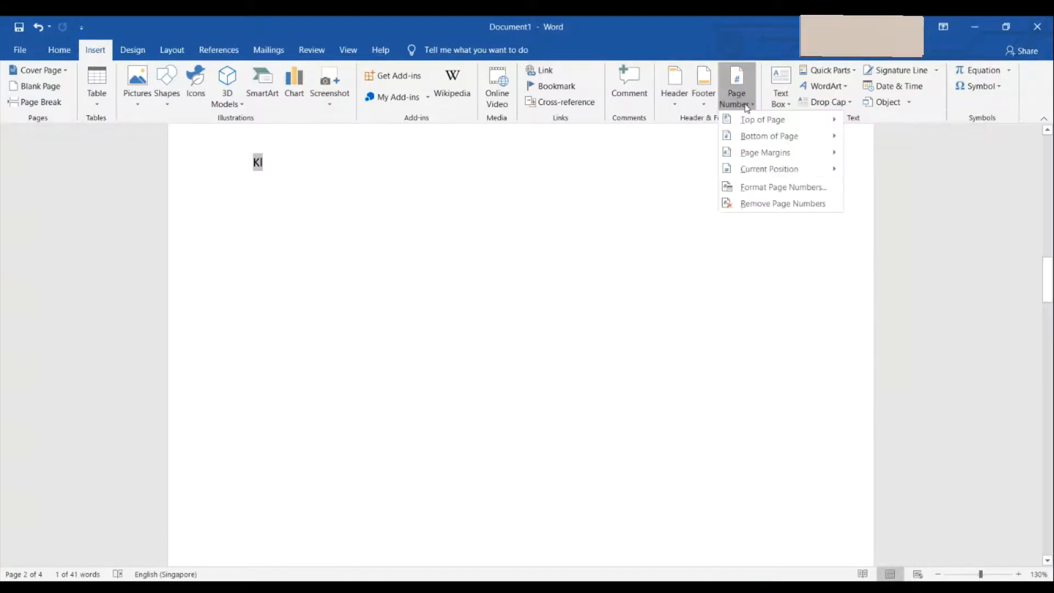
mouse_move(754, 124)
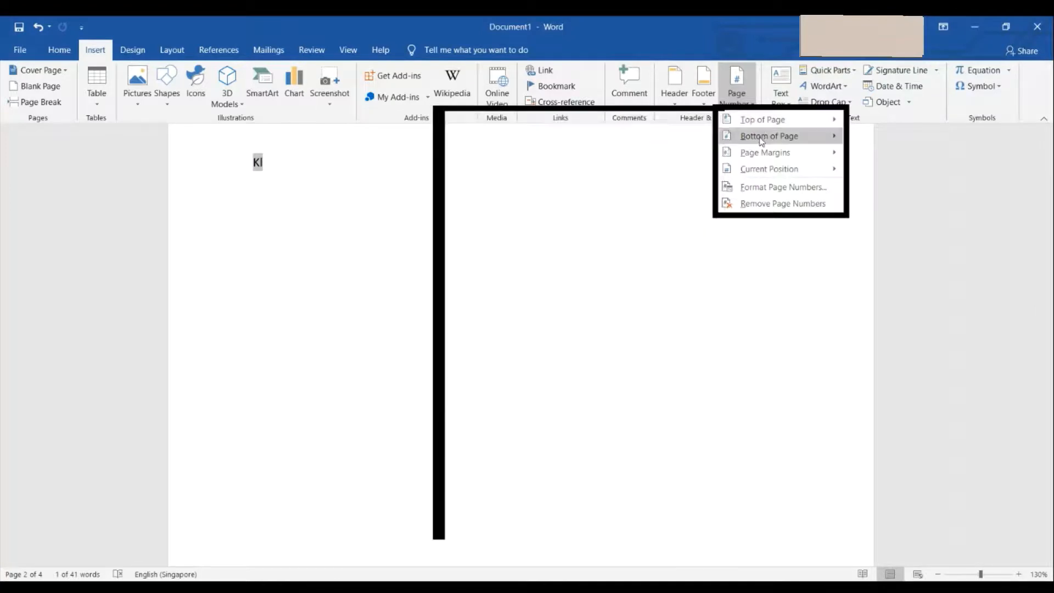
mouse_move(762, 142)
click(673, 333)
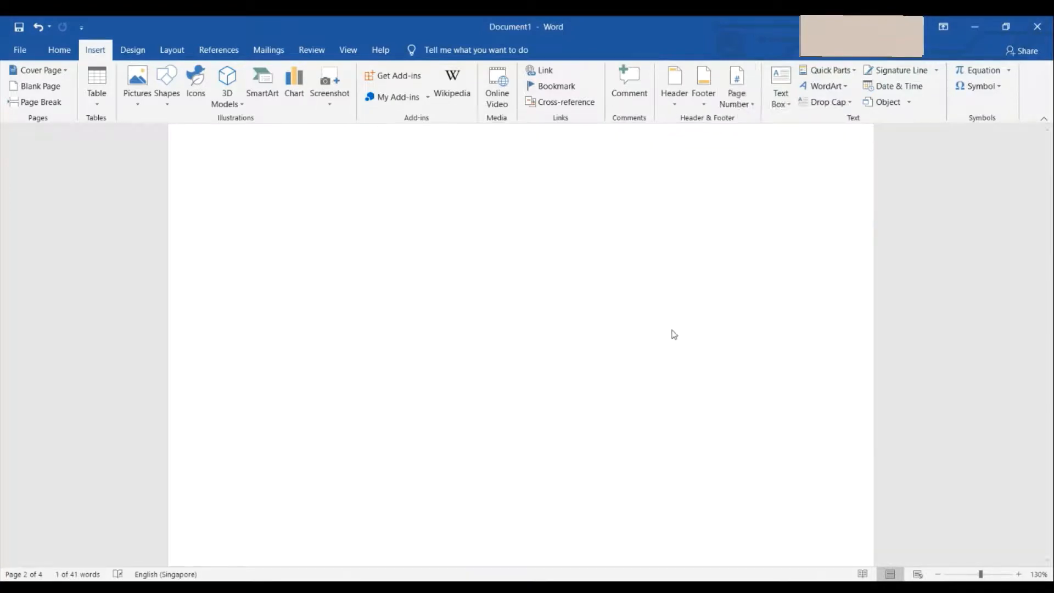
scroll(509, 469, up, 10)
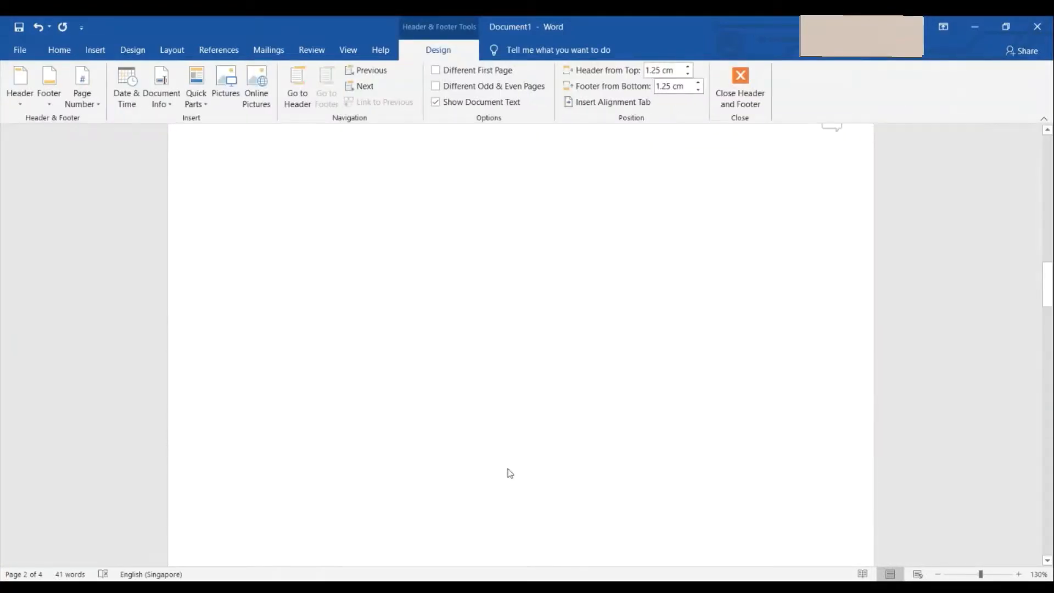
click(741, 88)
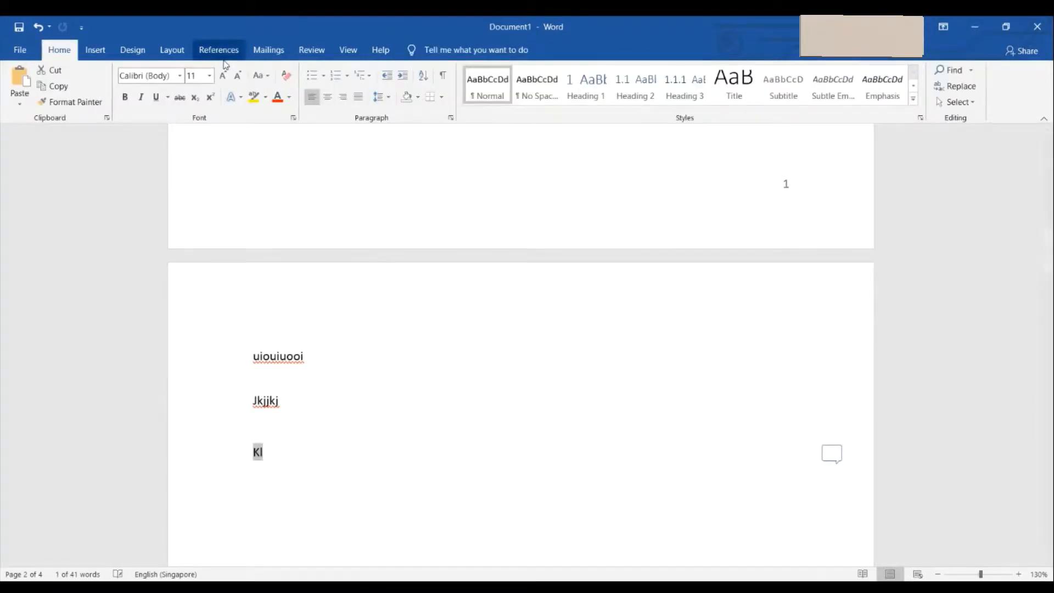
Open the second page's footer for editing at its page number and review the document information that can be inserted.
click(93, 54)
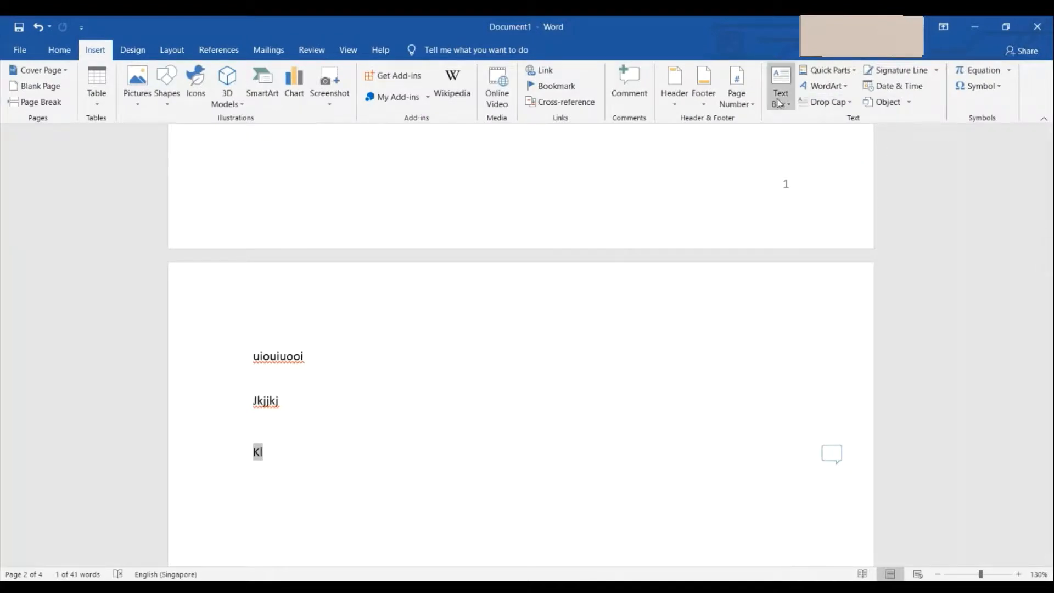
click(790, 191)
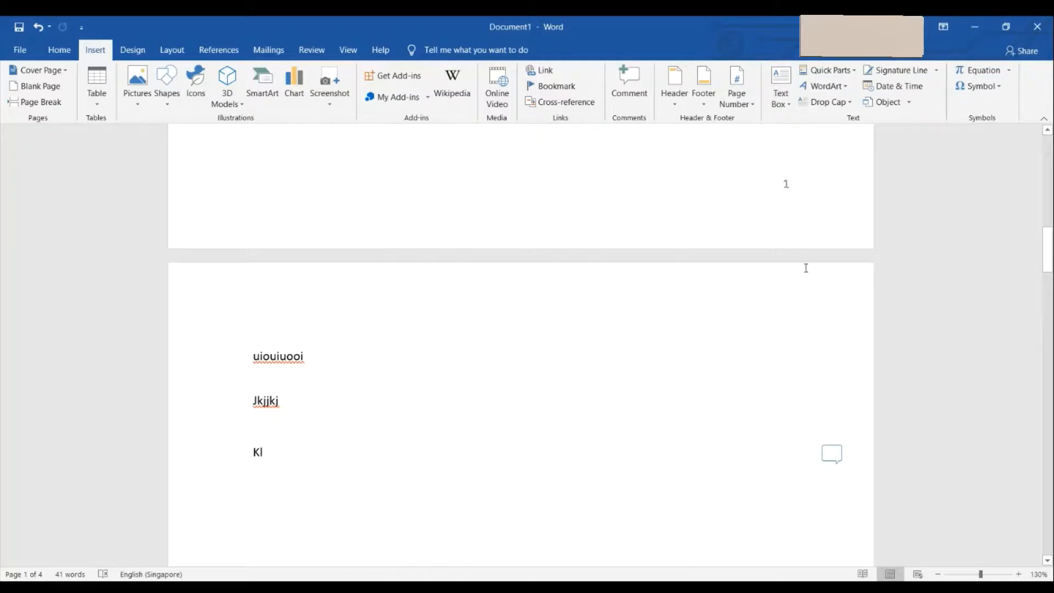
scroll(806, 268, down, 10)
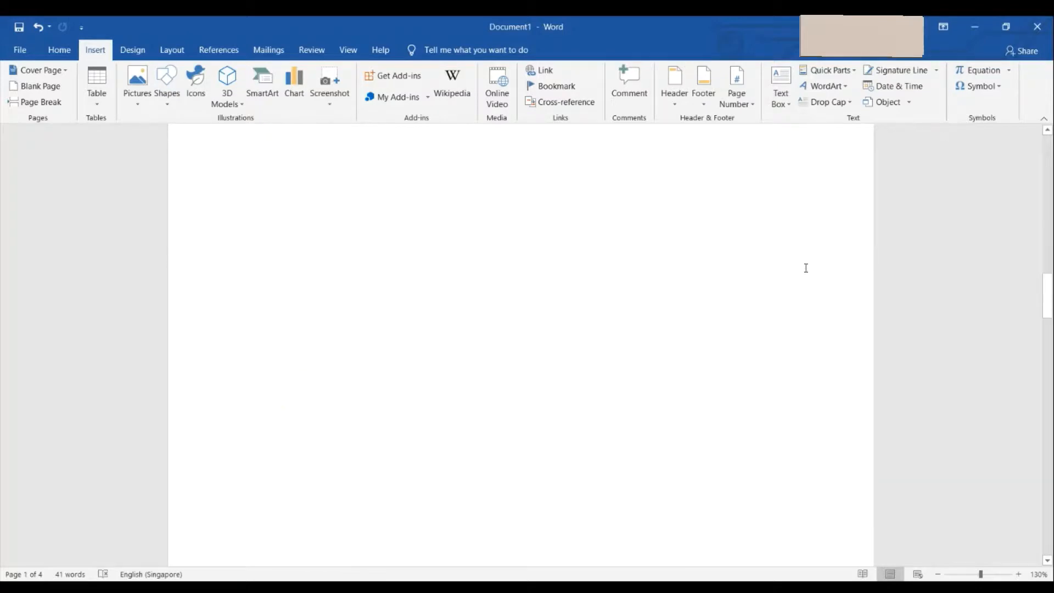
double_click(786, 364)
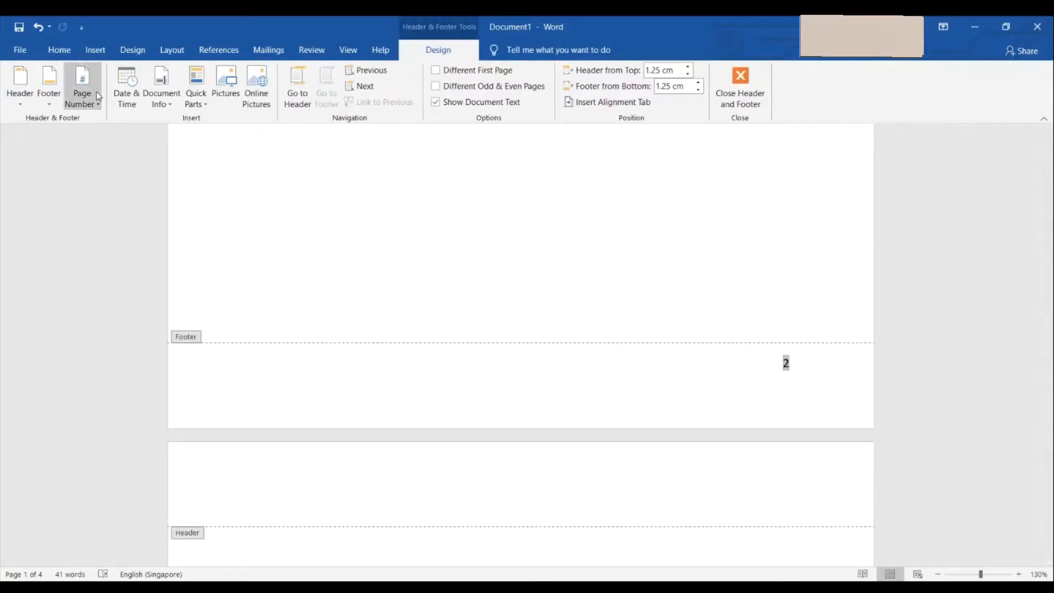
click(160, 90)
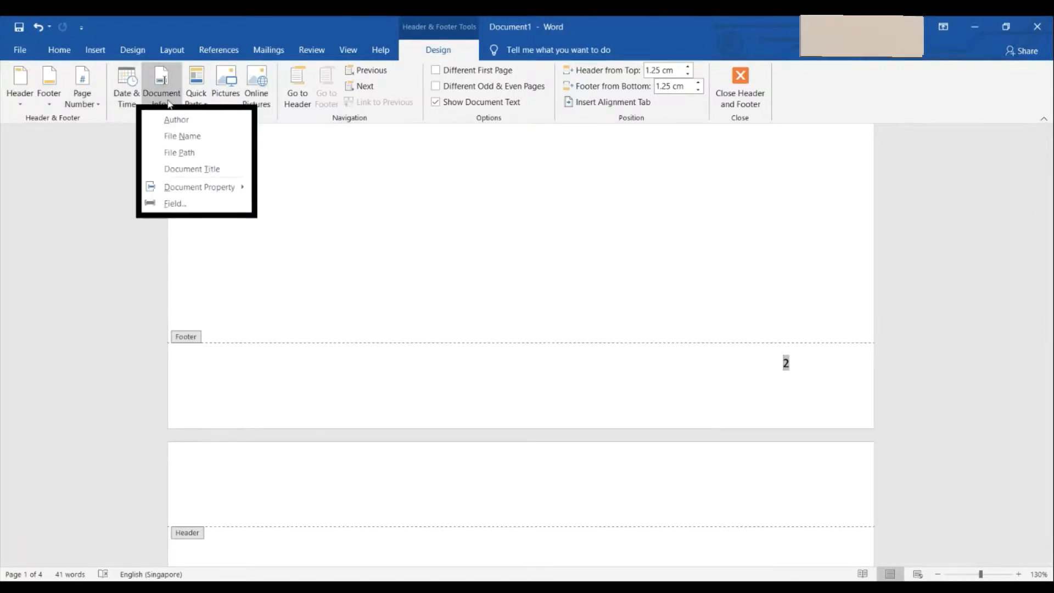
click(965, 171)
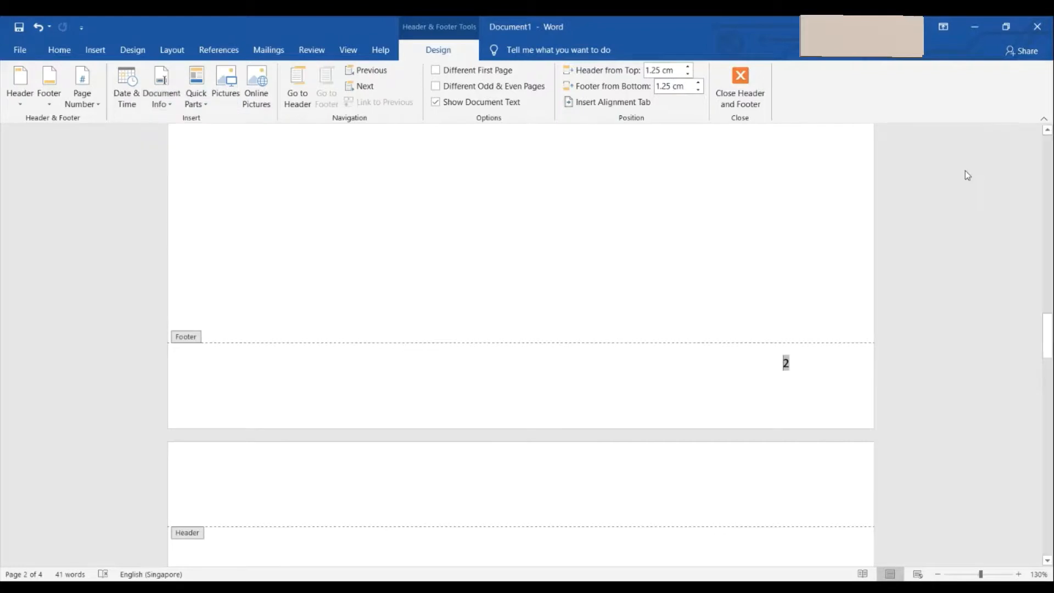
Turn on Different First Page for the headers and footers and check the result across the pages.
click(439, 73)
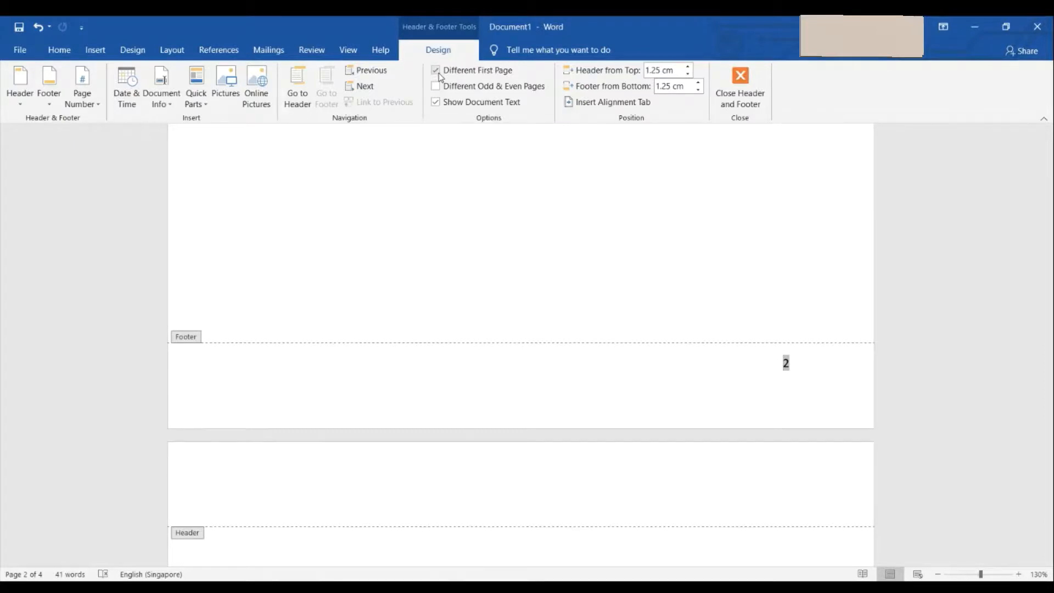
scroll(463, 334, up, 20)
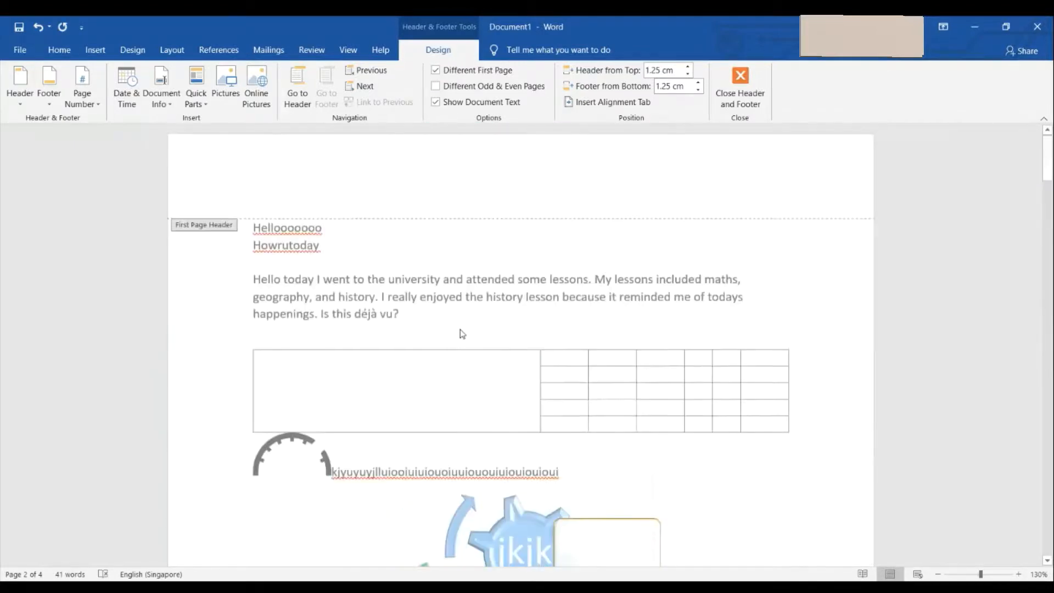
scroll(463, 334, down, 18)
scroll(462, 334, up, 12)
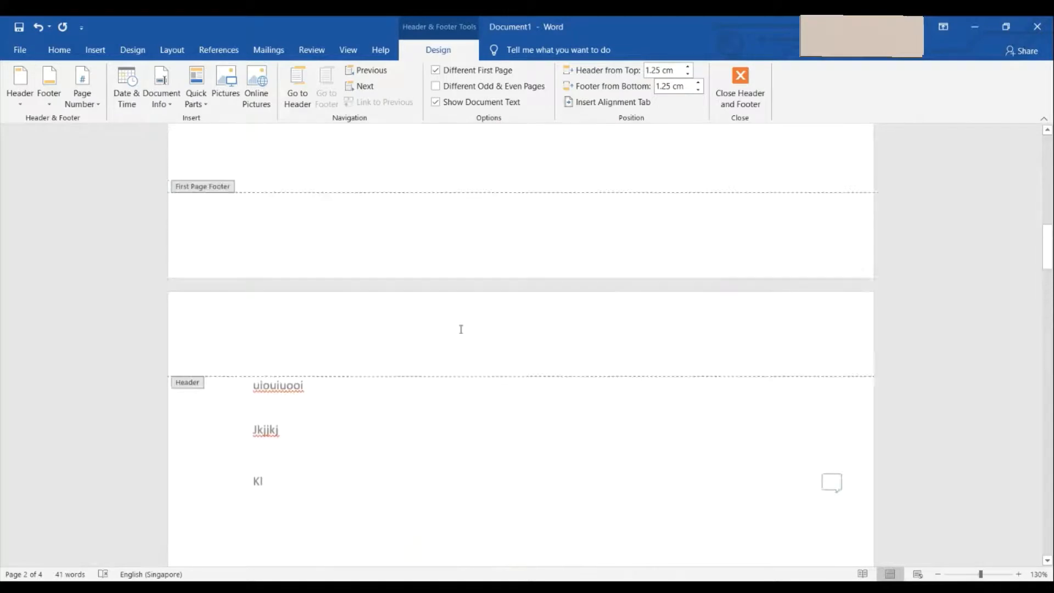
scroll(869, 229, down, 15)
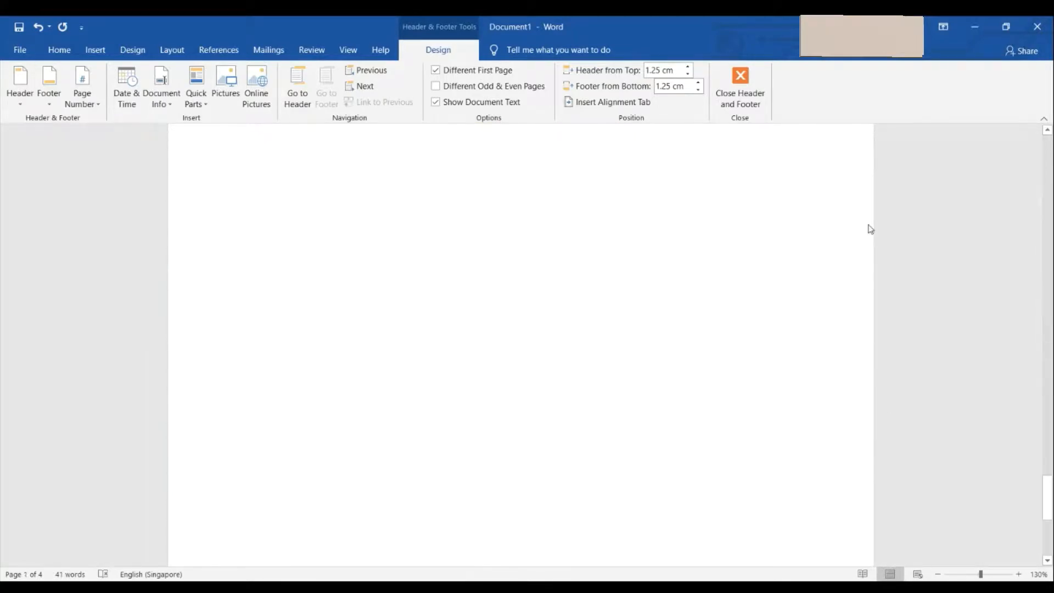
scroll(870, 229, up, 6)
scroll(869, 229, up, 8)
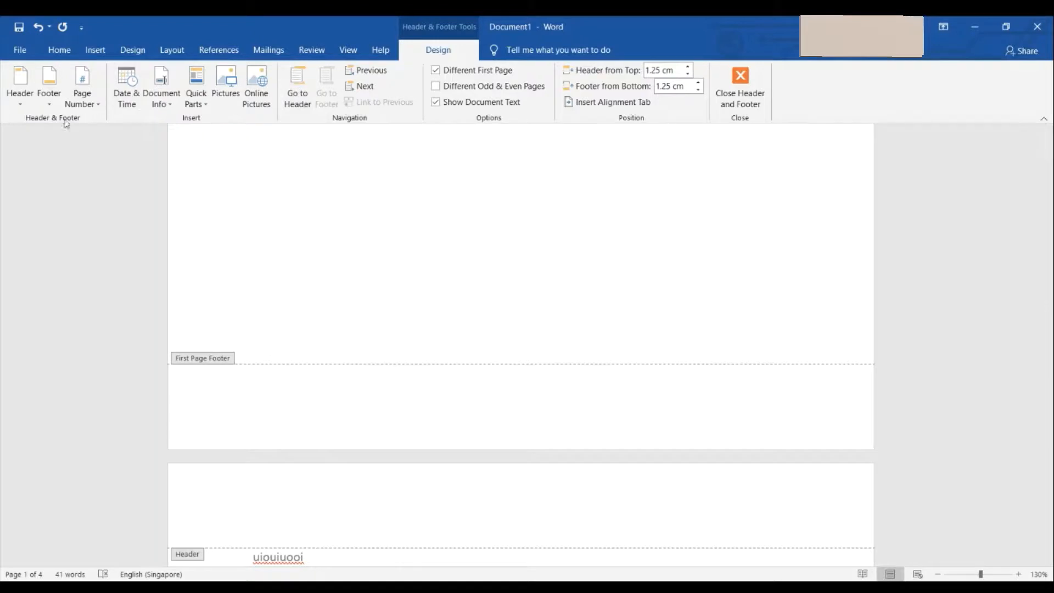
Review the page number formats, keep 1, 2, 3, and set a start value that numbers the second page 1.
click(95, 105)
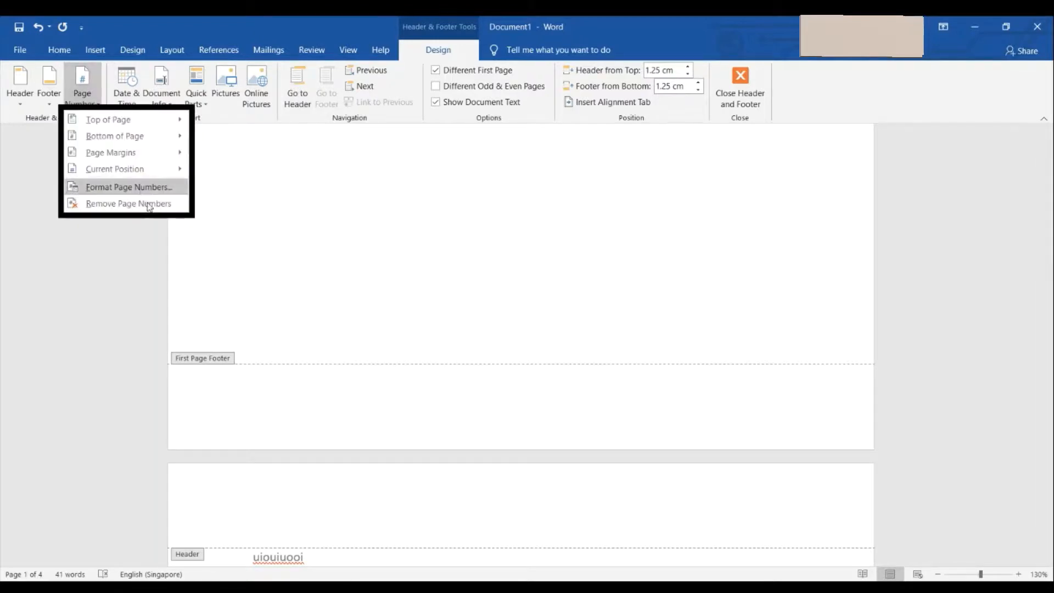
click(141, 189)
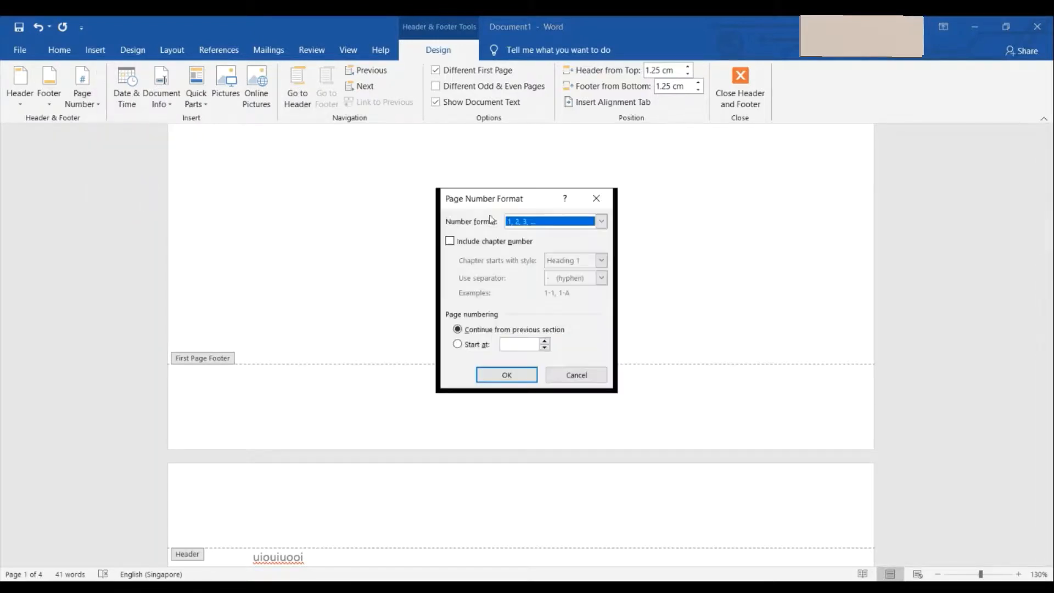
click(601, 221)
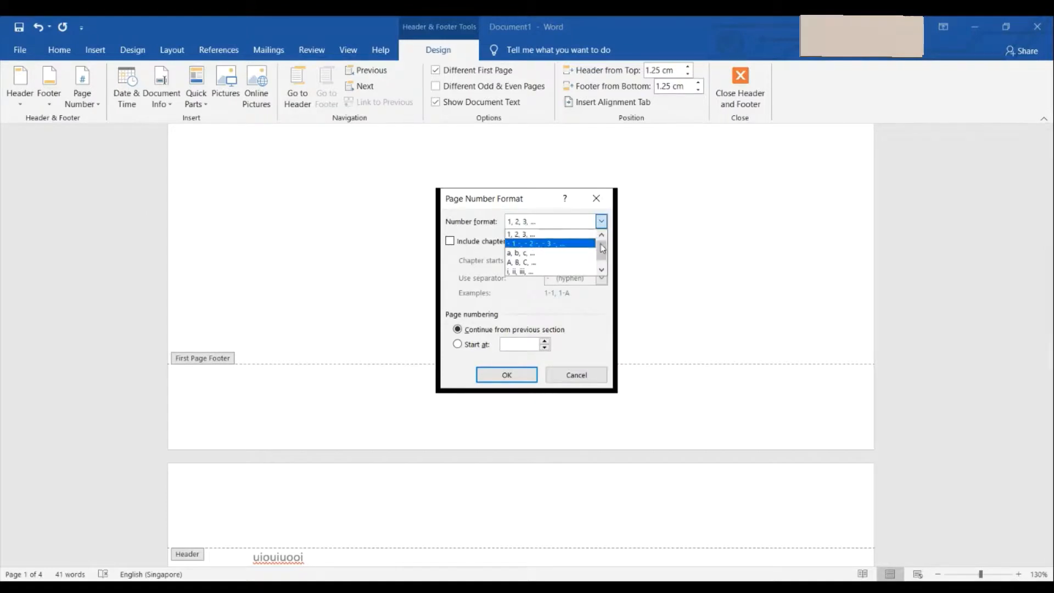
click(601, 270)
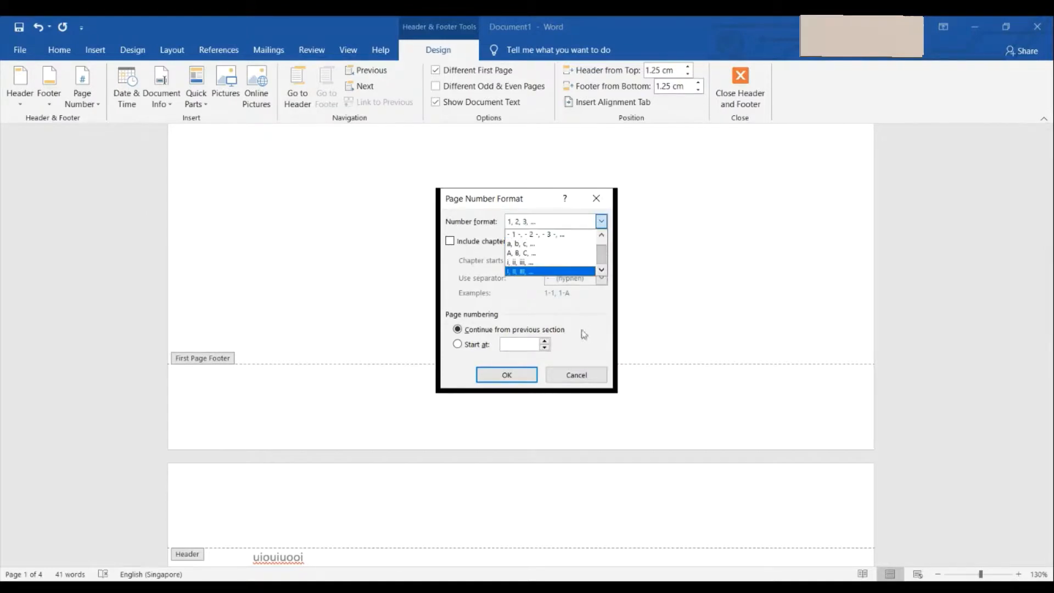
click(573, 310)
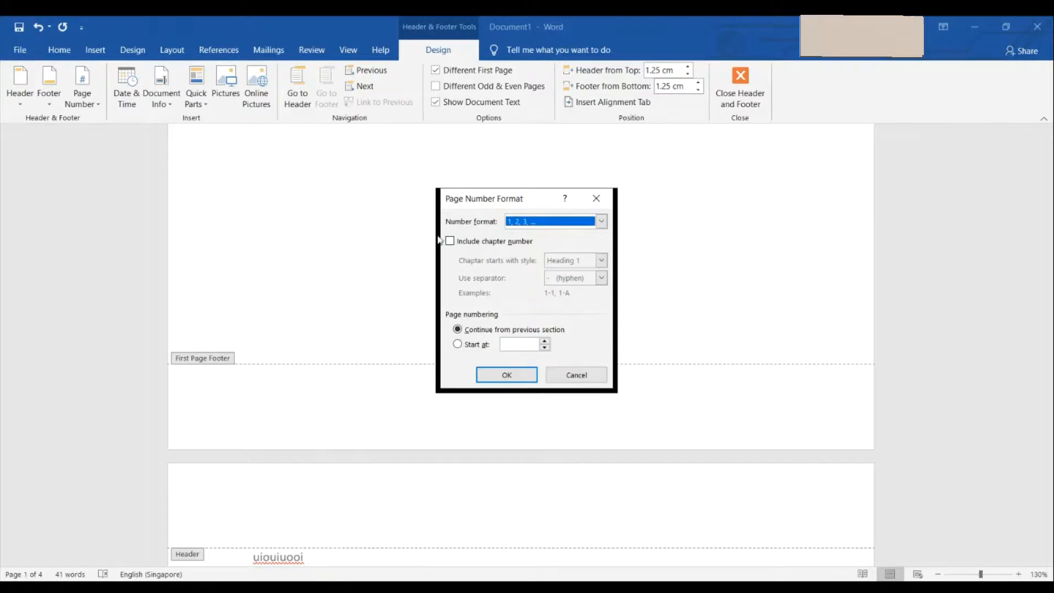
click(457, 343)
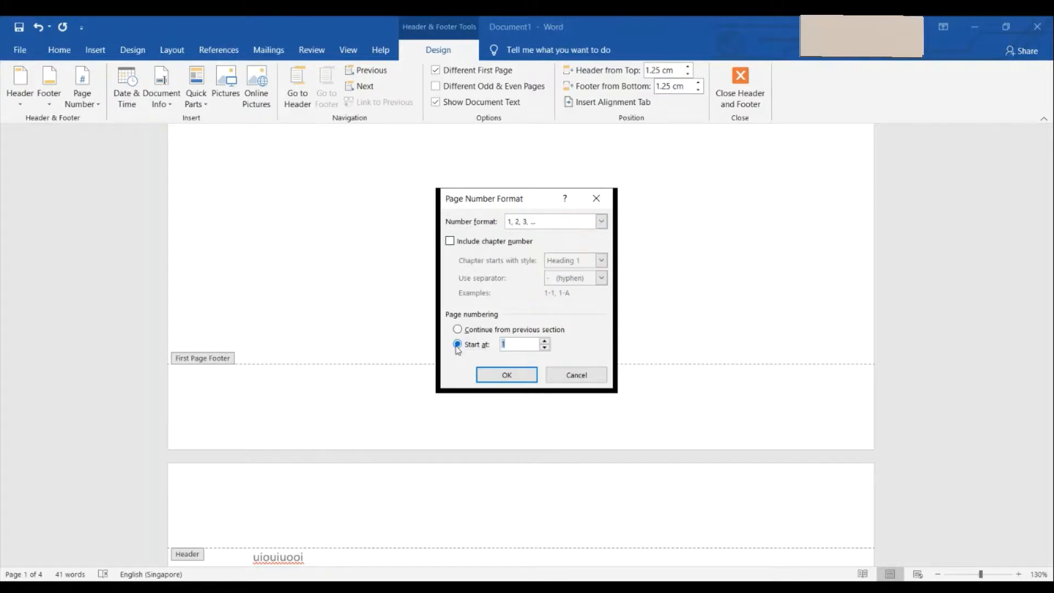
key(Return)
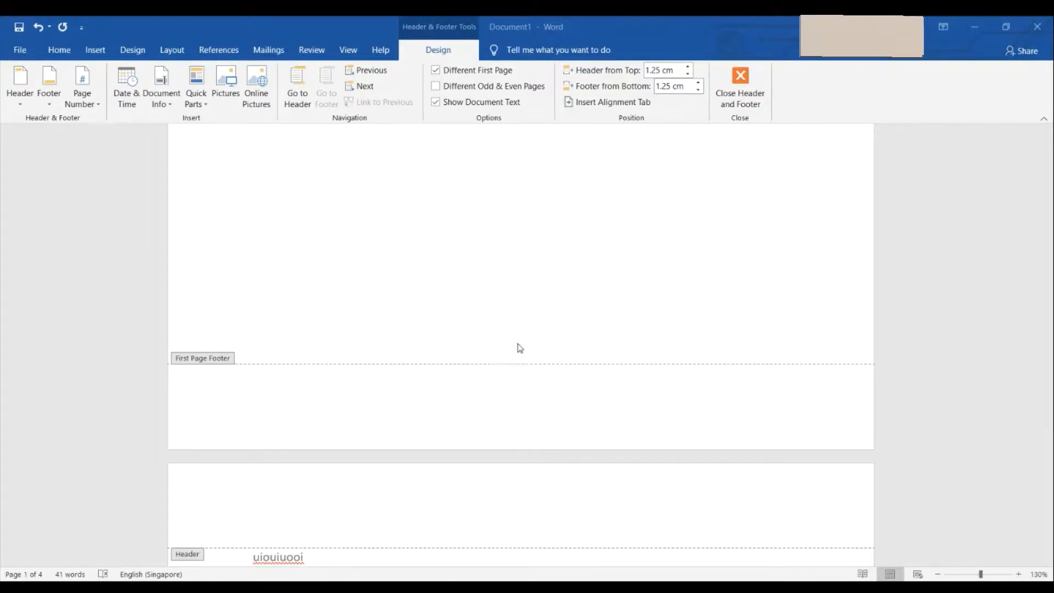
scroll(520, 348, down, 4)
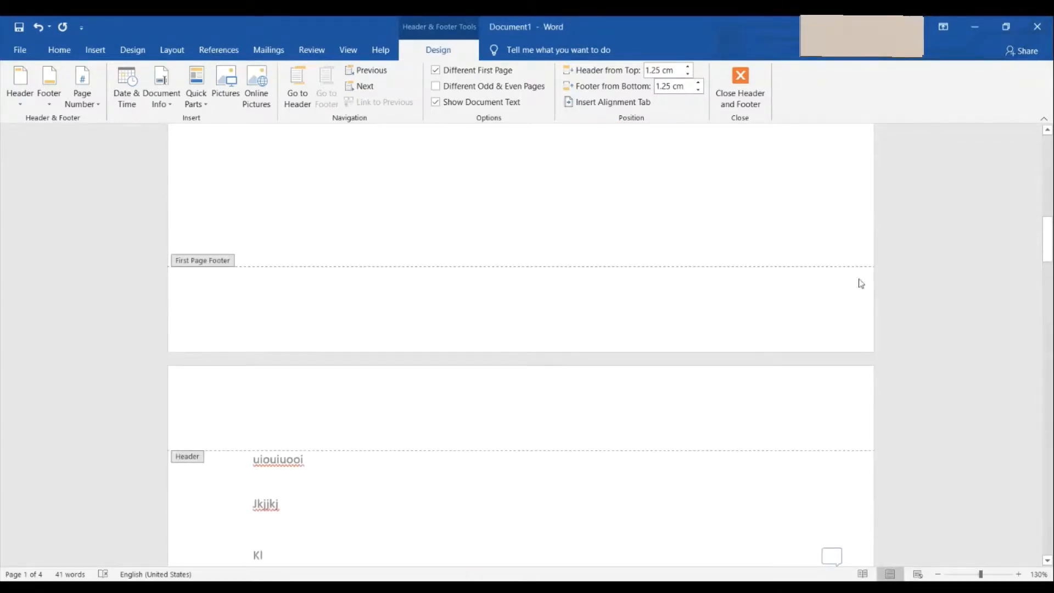
scroll(737, 344, down, 5)
scroll(740, 344, down, 5)
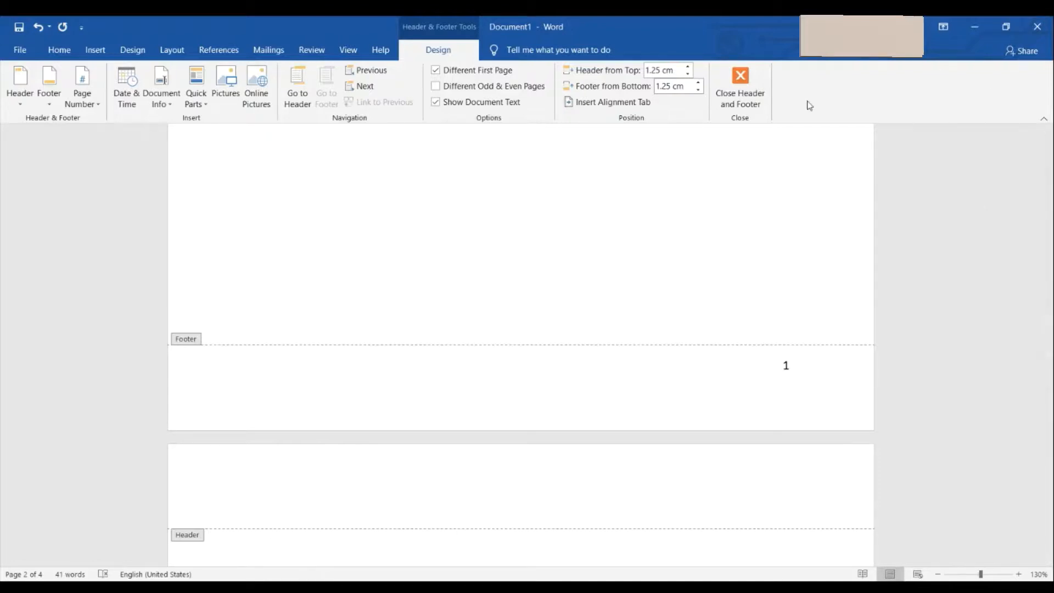
Leave footer editing and review the WordArt styles and the Quick Parts options, including AutoText, without inserting anything.
click(740, 82)
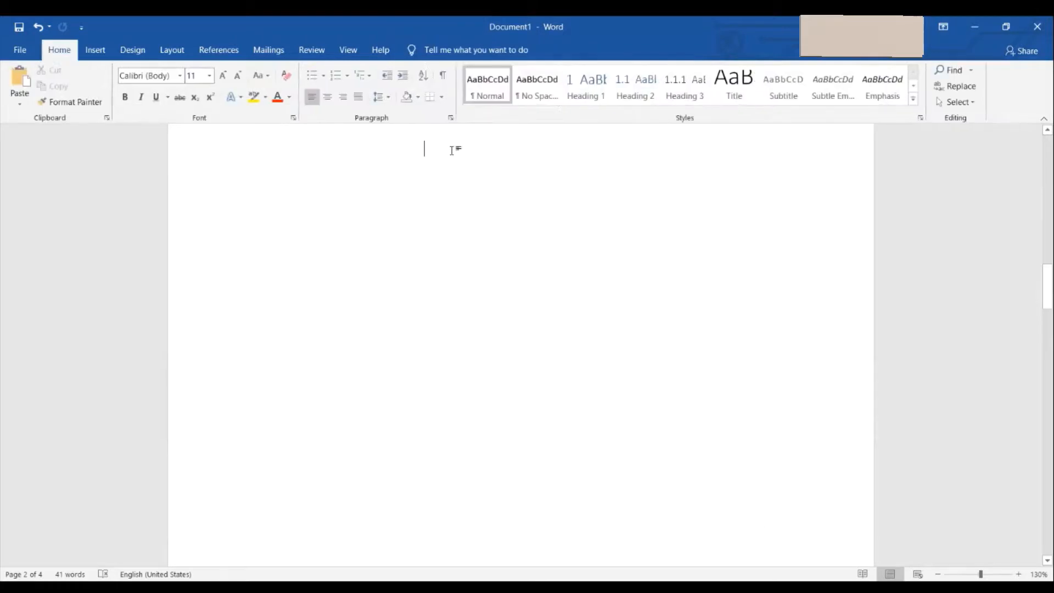
click(96, 49)
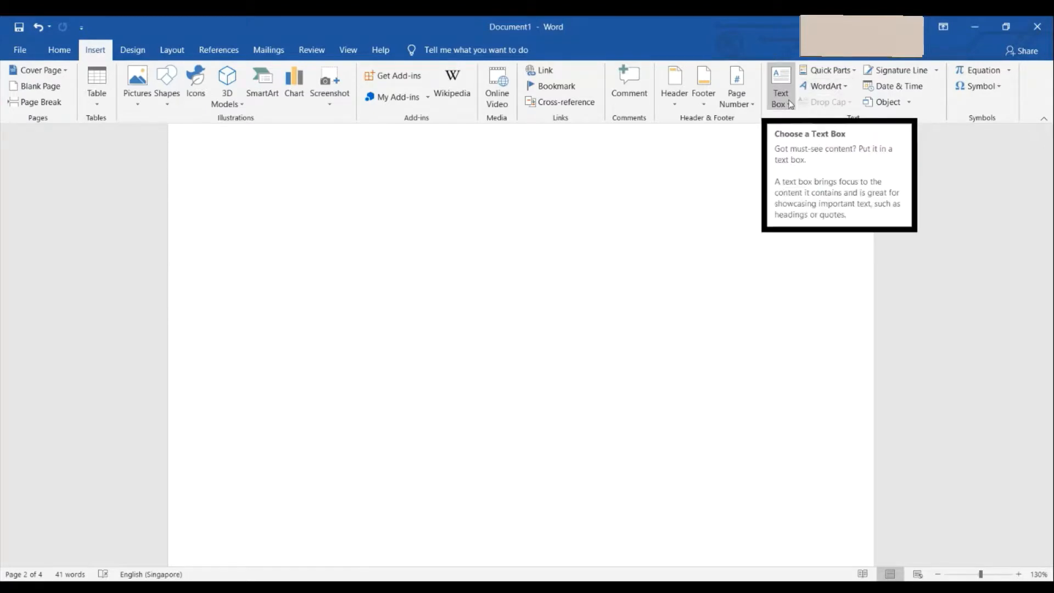
click(836, 88)
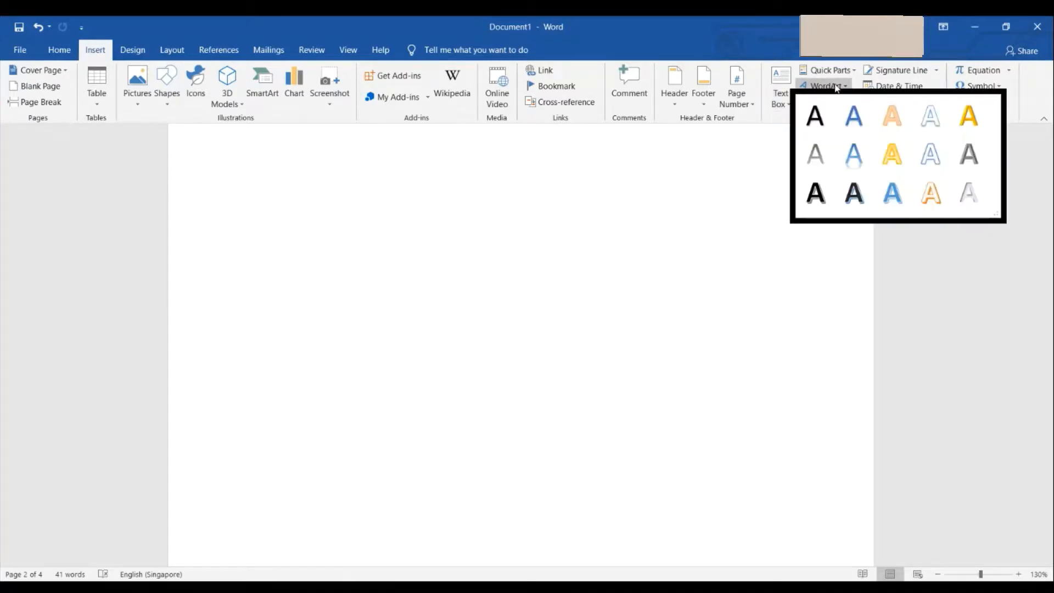
click(840, 71)
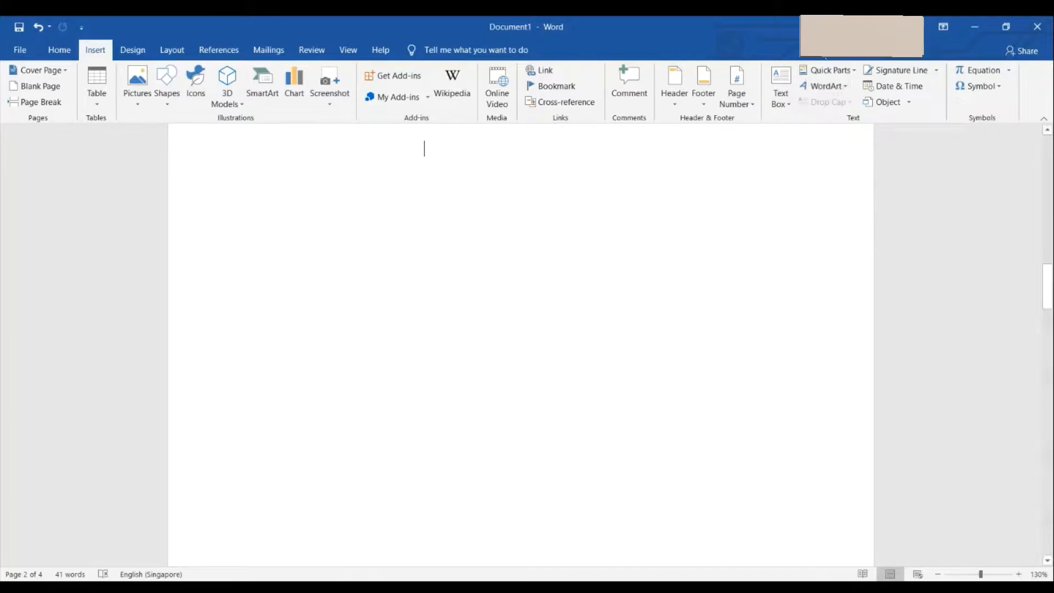
click(843, 72)
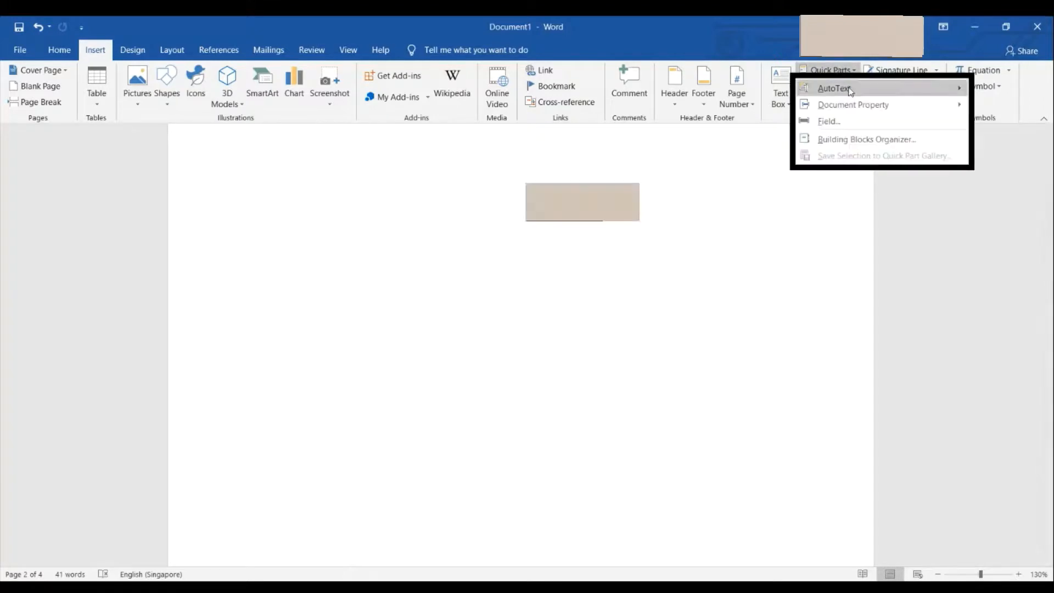
mouse_move(849, 93)
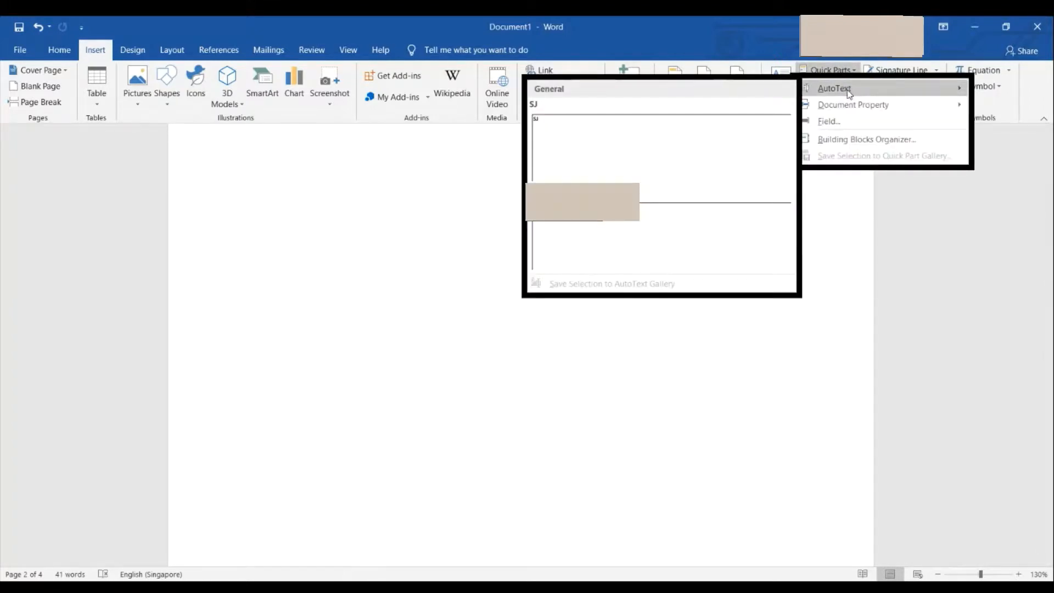
mouse_move(888, 113)
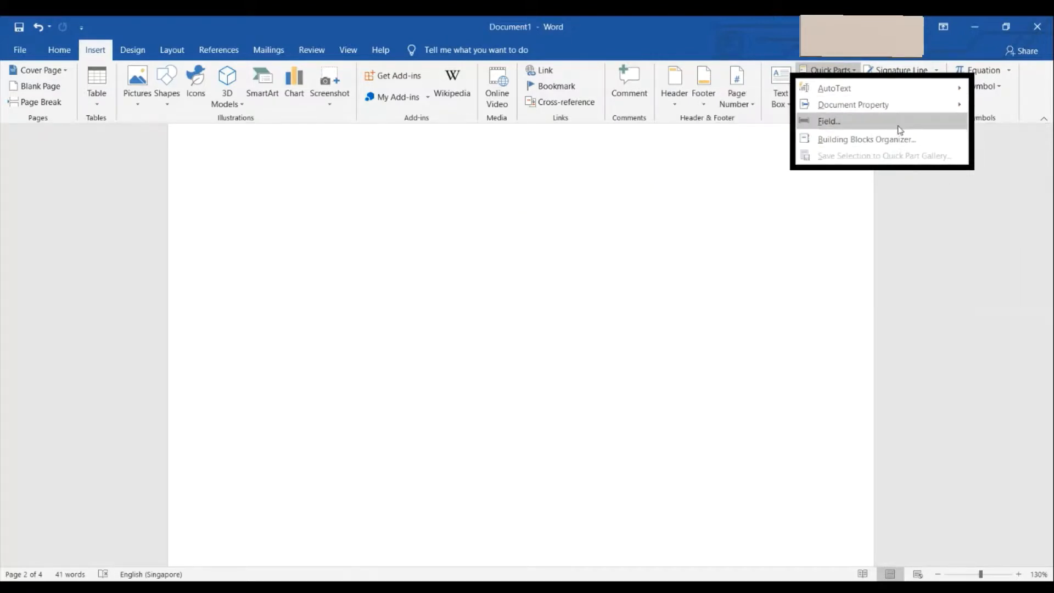
click(889, 276)
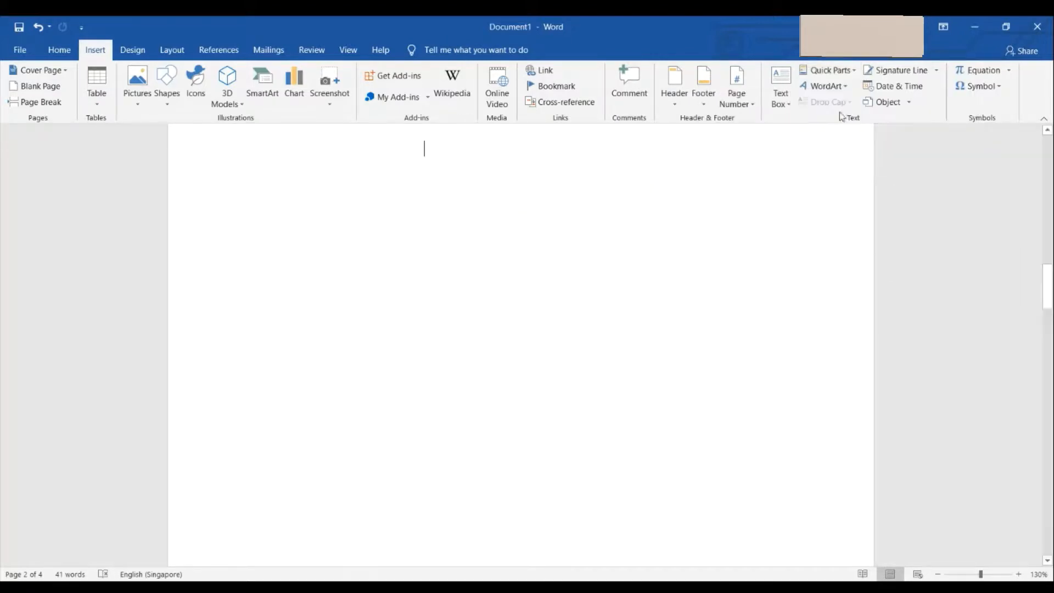
Review the signature line setup without adding a signature line, and check the options for inserting an object.
click(901, 71)
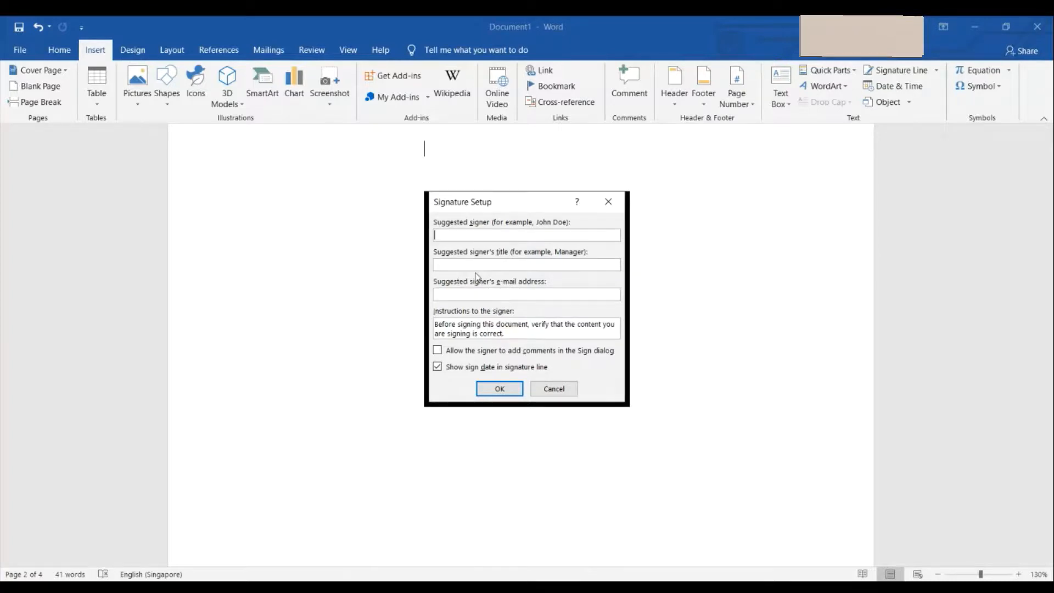
click(554, 389)
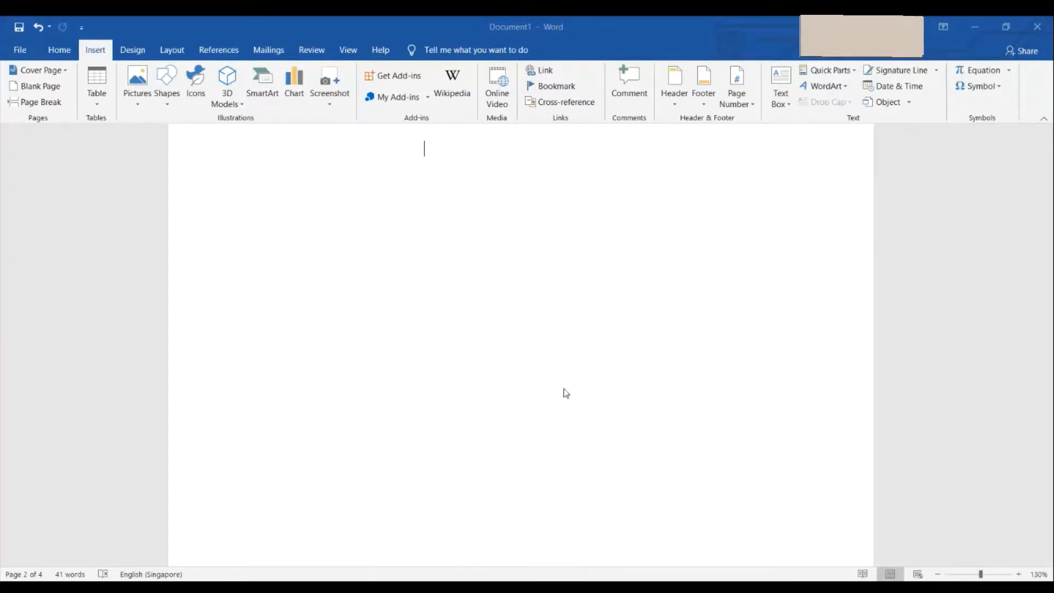
click(909, 103)
click(1049, 259)
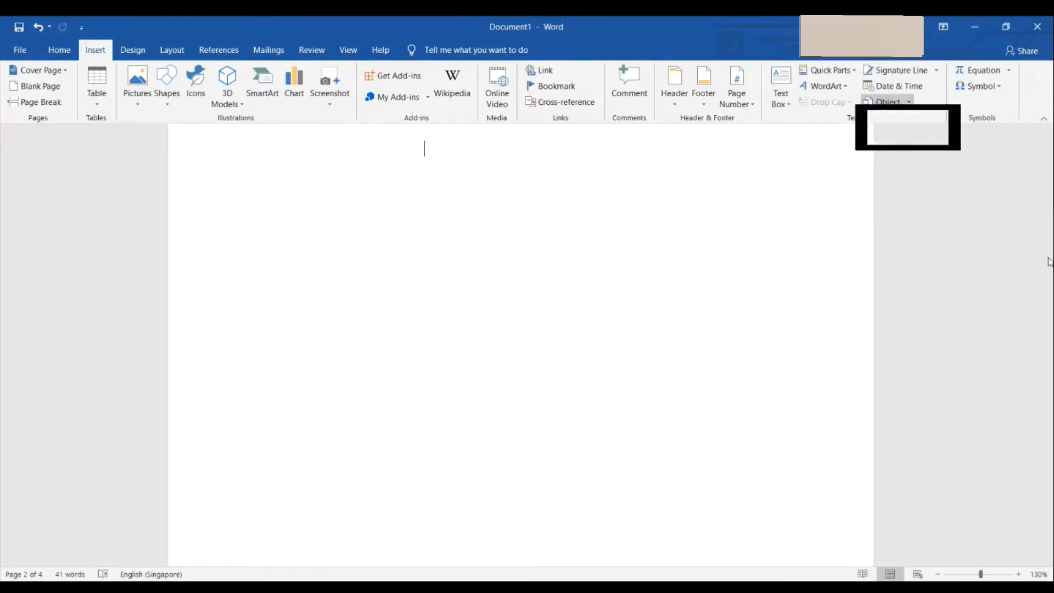
Insert a new blank equation on the empty line below the text "Kl" on the second page.
scroll(641, 348, down, 5)
scroll(641, 348, down, 1)
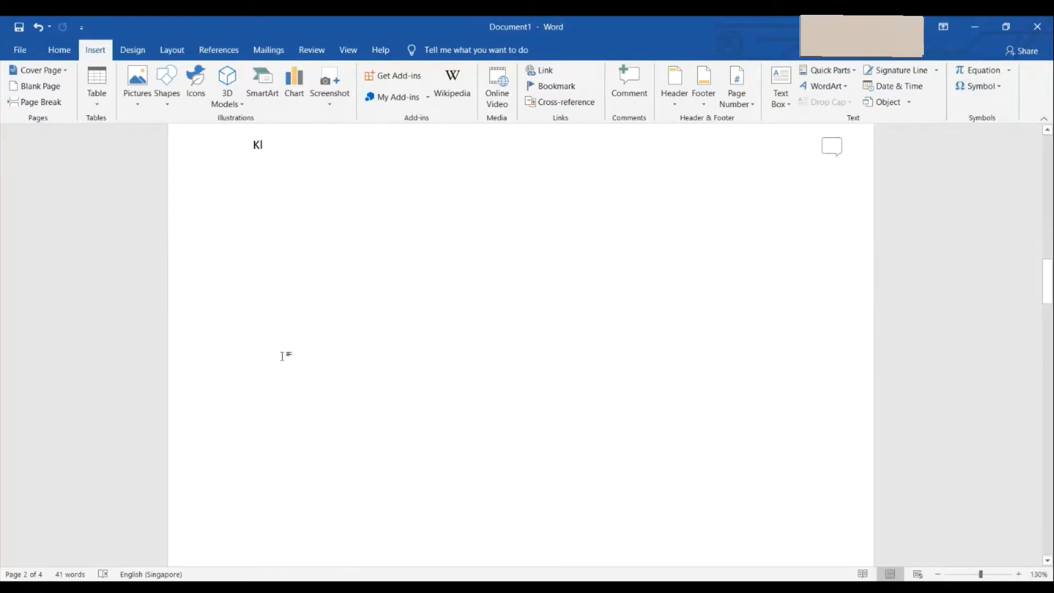
click(307, 207)
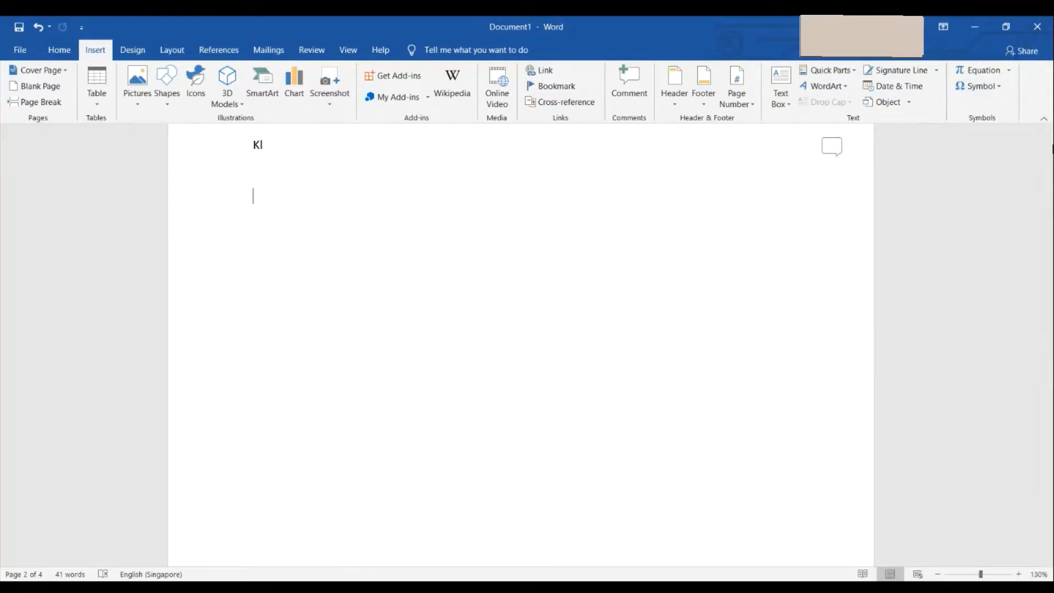
click(1009, 74)
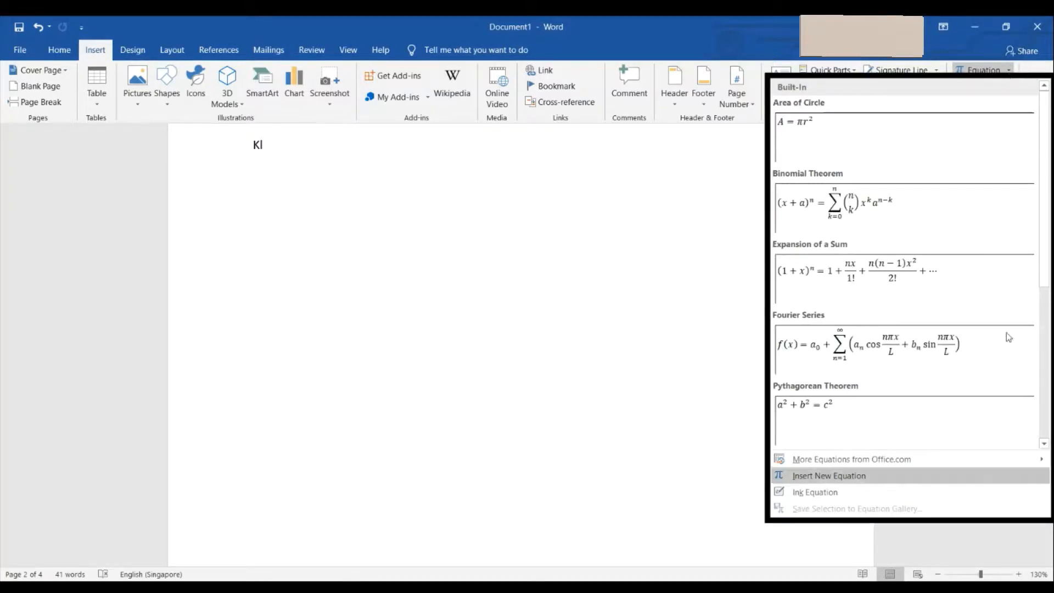
click(898, 479)
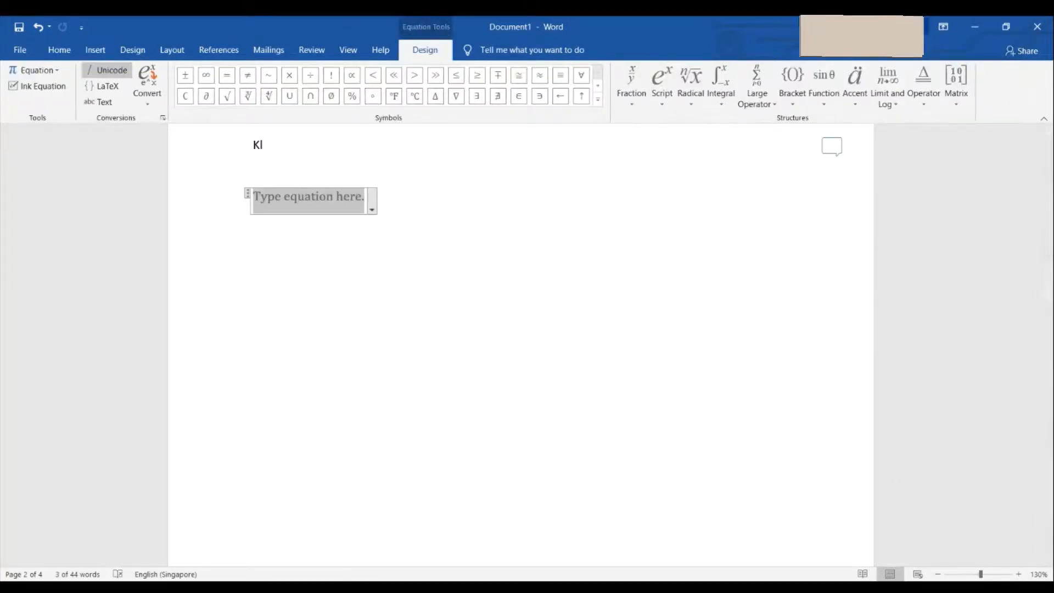
Review the Basic Math symbols, the equation conversion options, and the subscript and superscript structures.
click(600, 100)
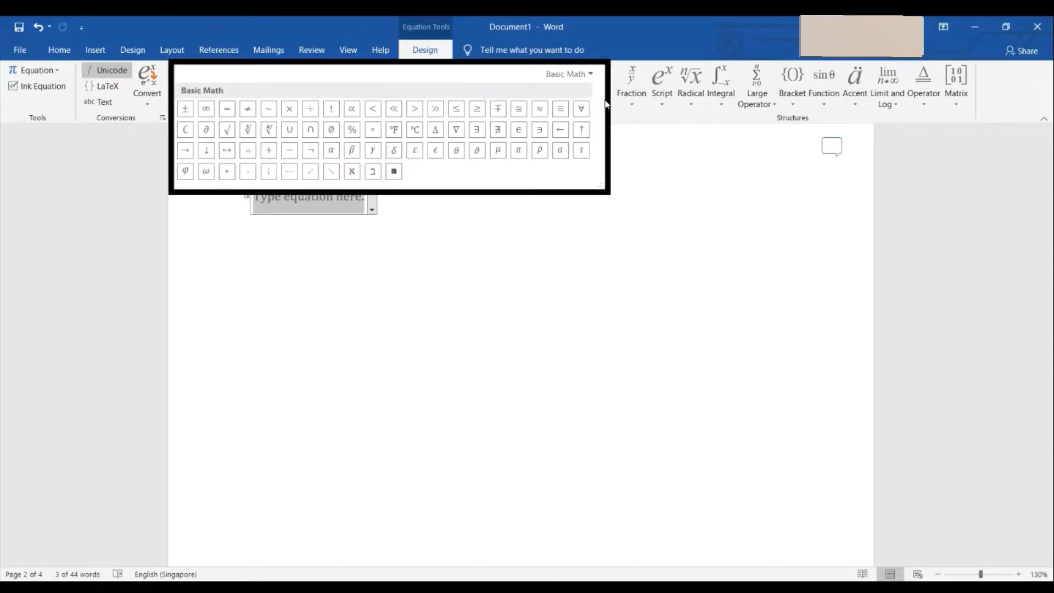
click(928, 216)
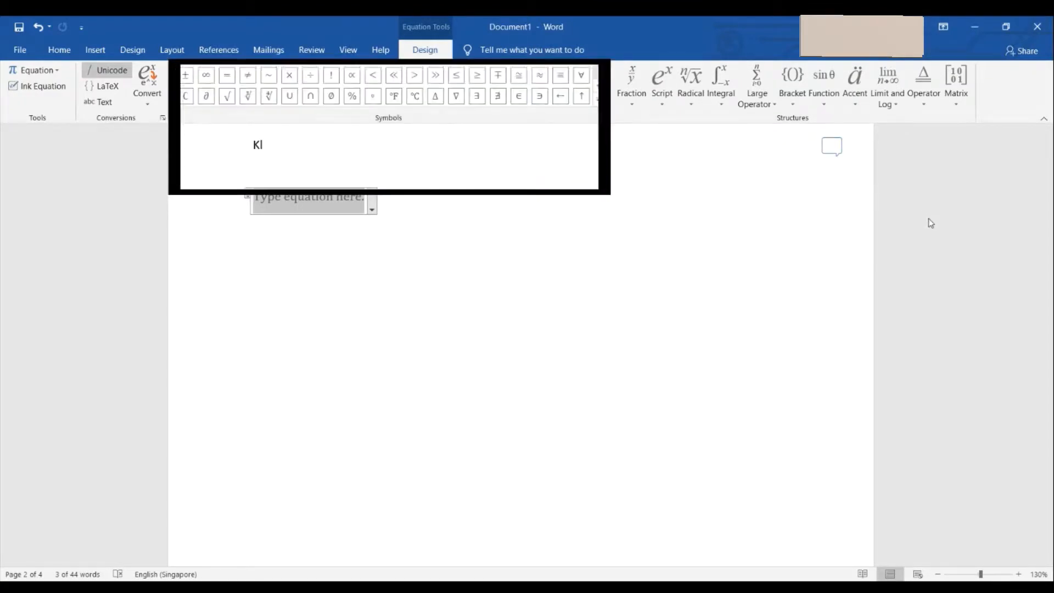
click(107, 70)
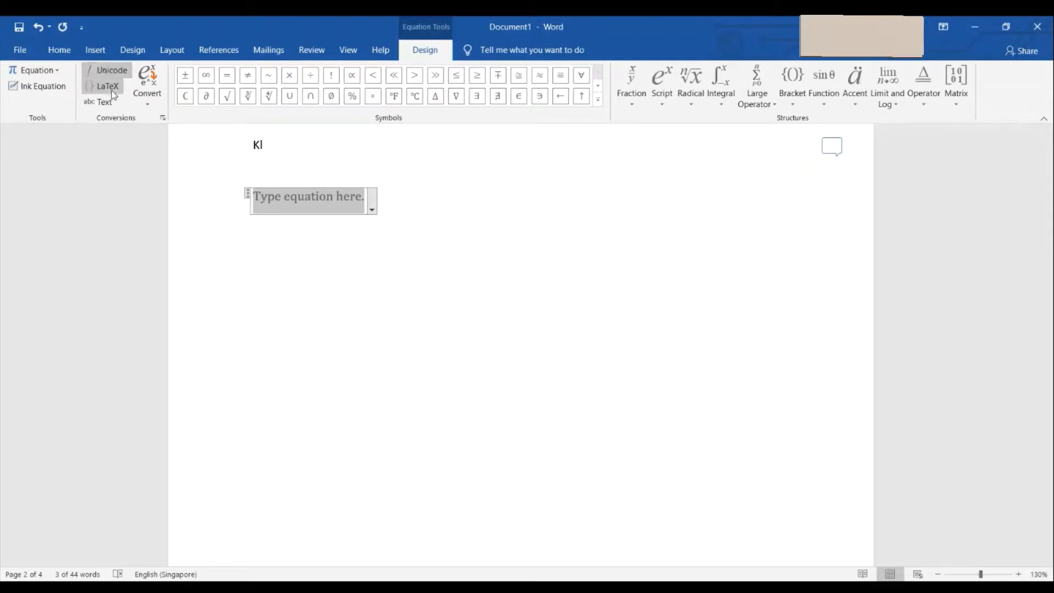
click(147, 101)
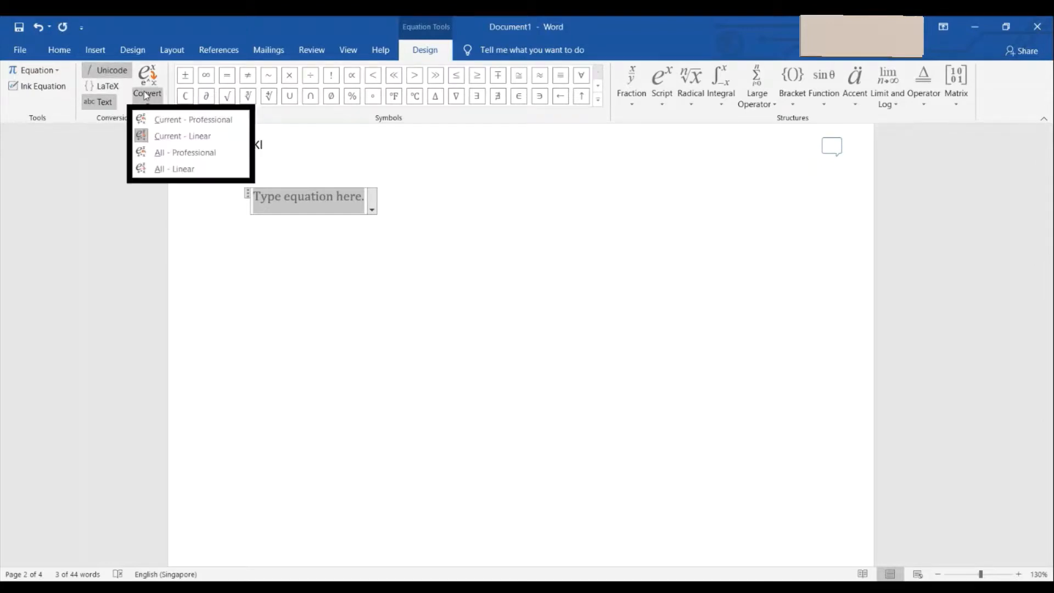
click(784, 310)
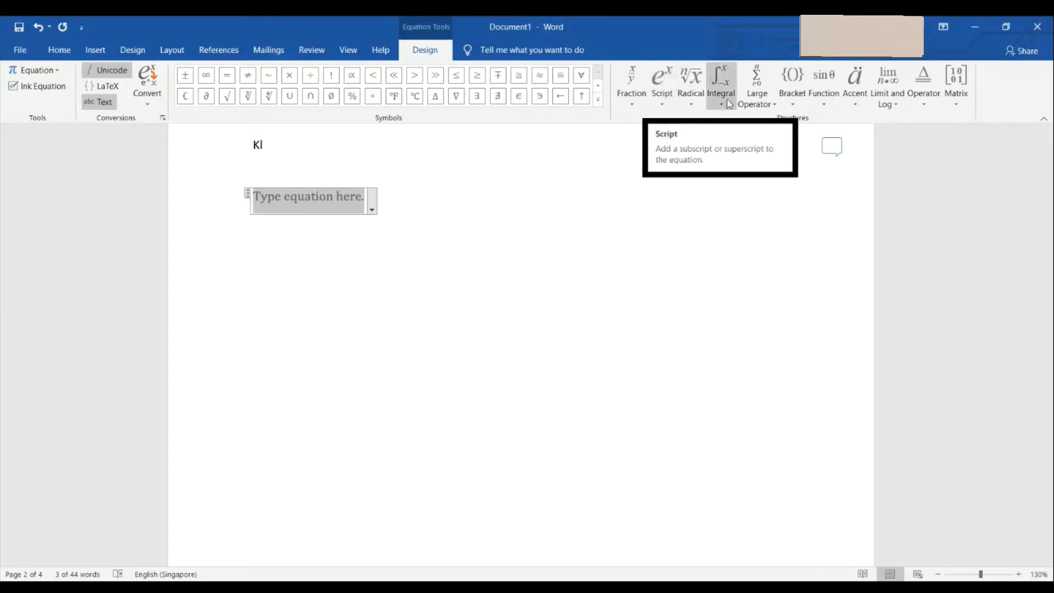
click(664, 104)
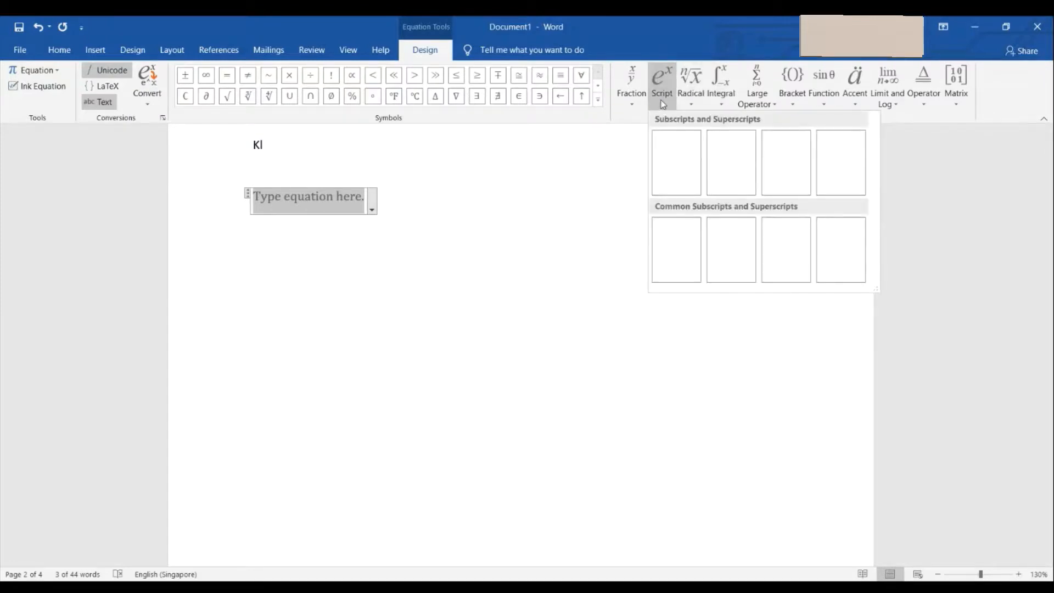
click(663, 104)
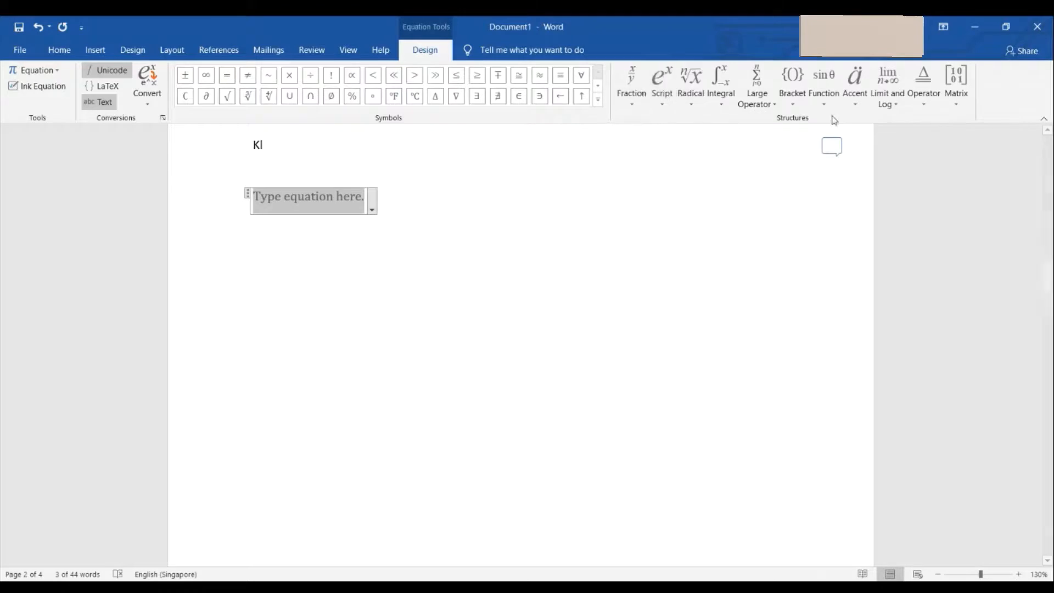
Insert an empty skewed fraction into the equation and review the available matrix structures.
click(635, 99)
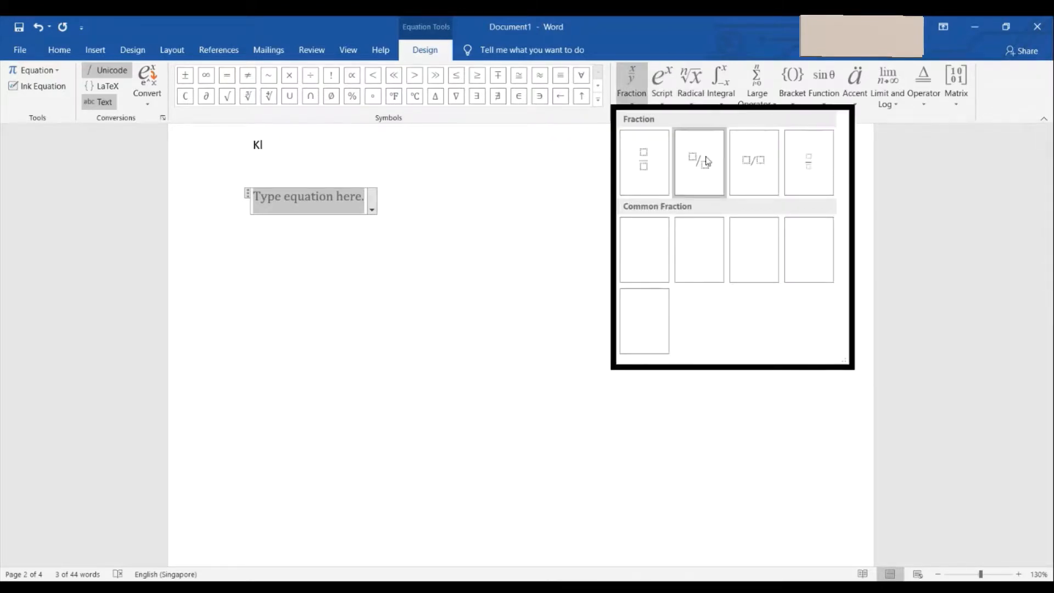
click(706, 162)
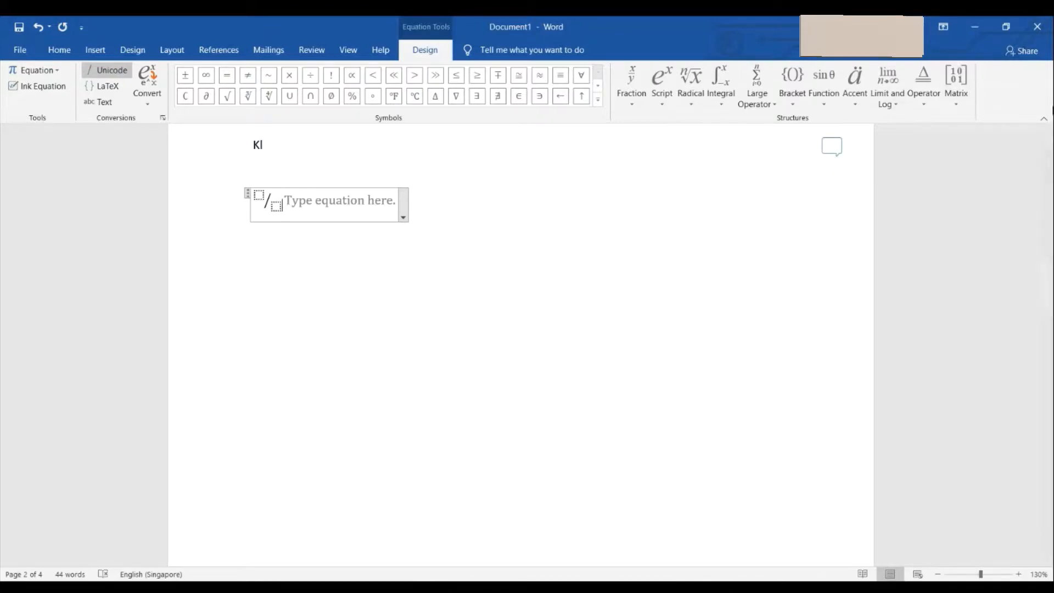
click(964, 100)
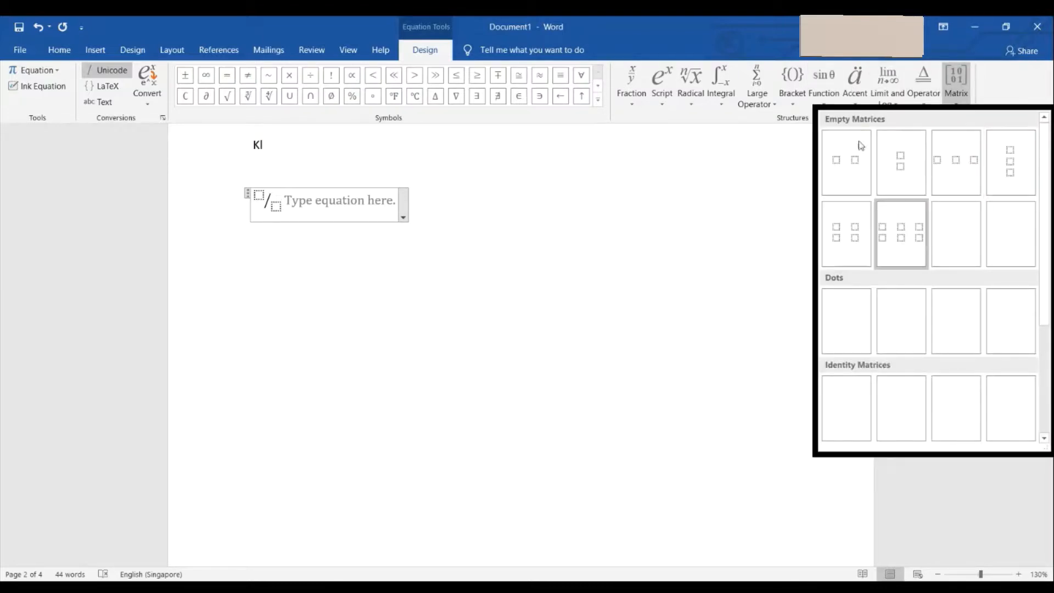
click(469, 315)
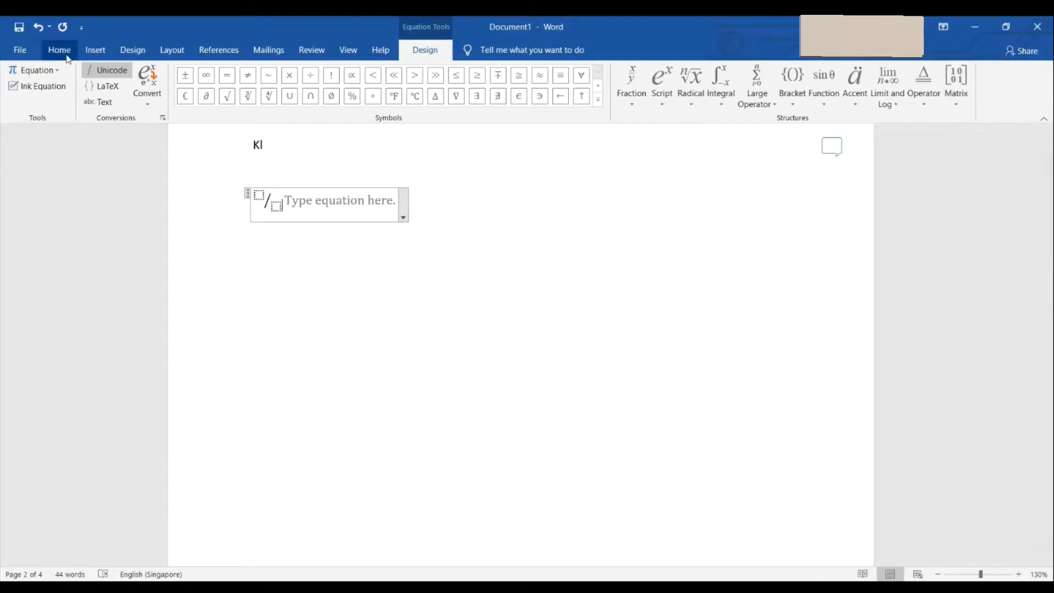
Insert the Ω symbol directly after the text "Kl" and review the remaining symbol choices.
click(96, 55)
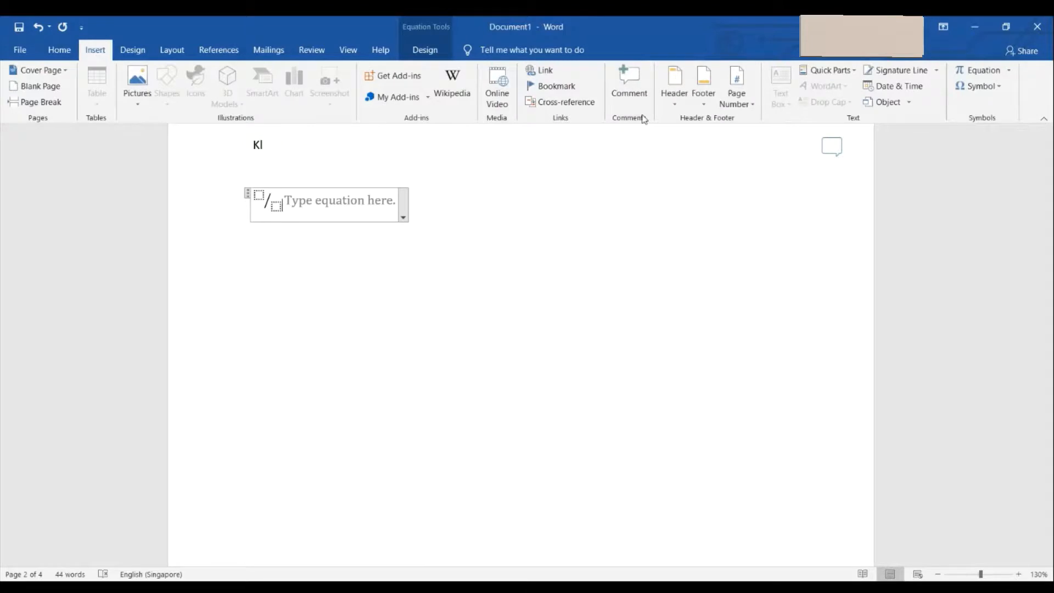
click(990, 88)
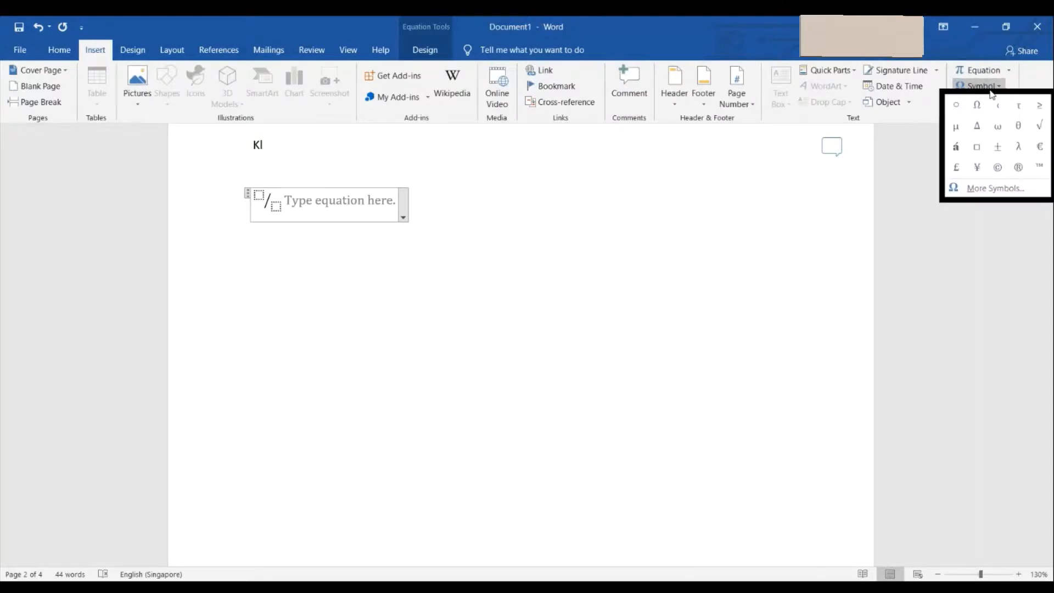
click(699, 248)
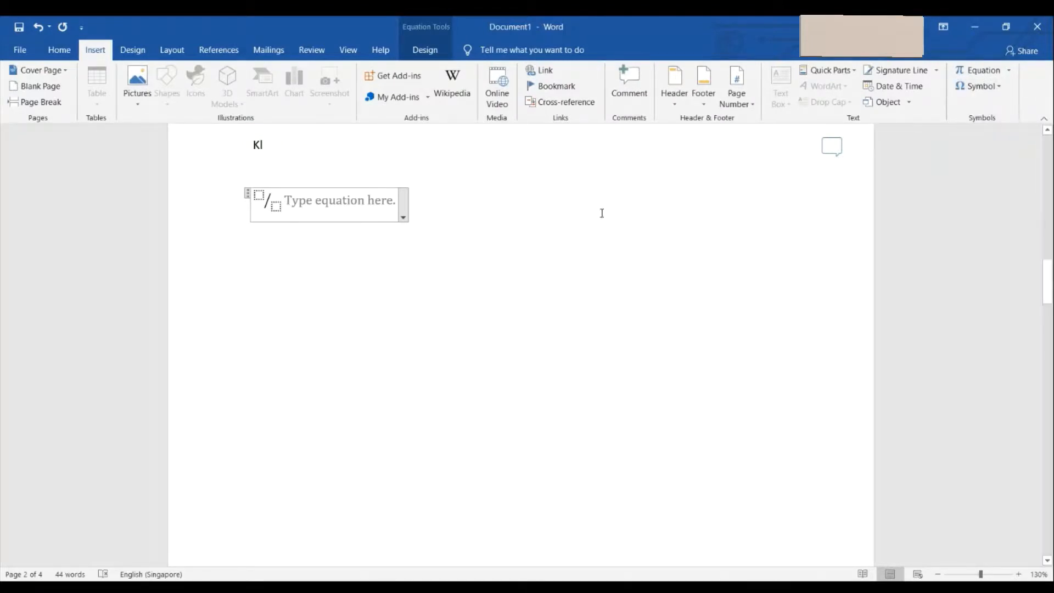
click(272, 145)
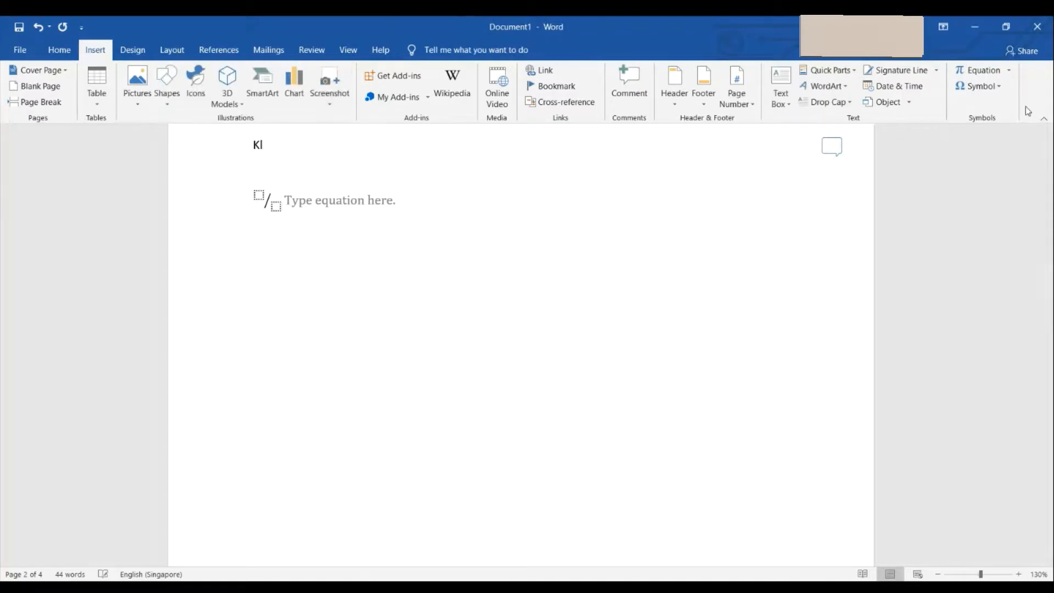
click(1003, 93)
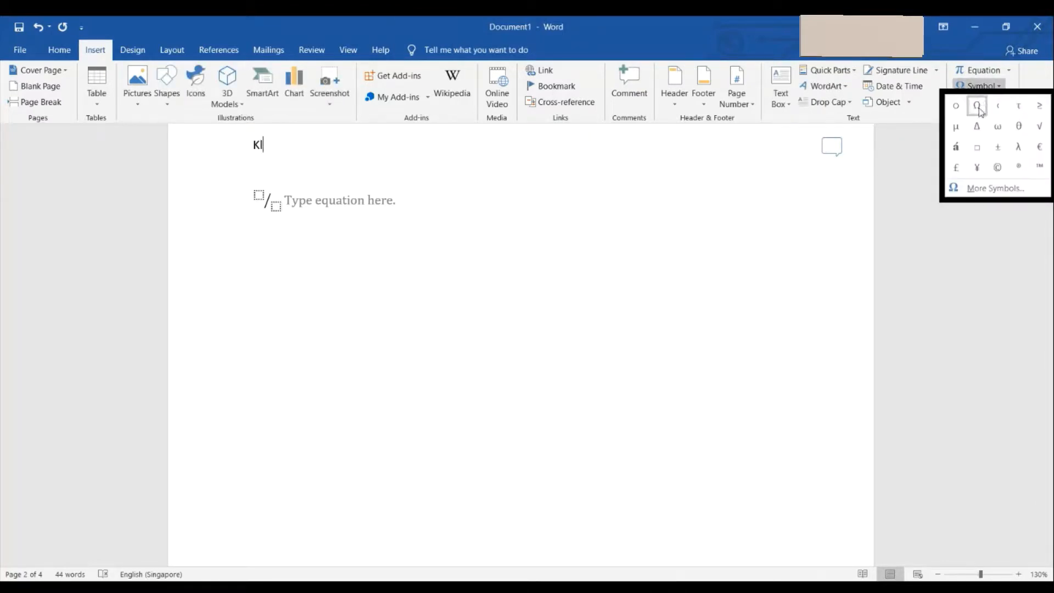
click(977, 107)
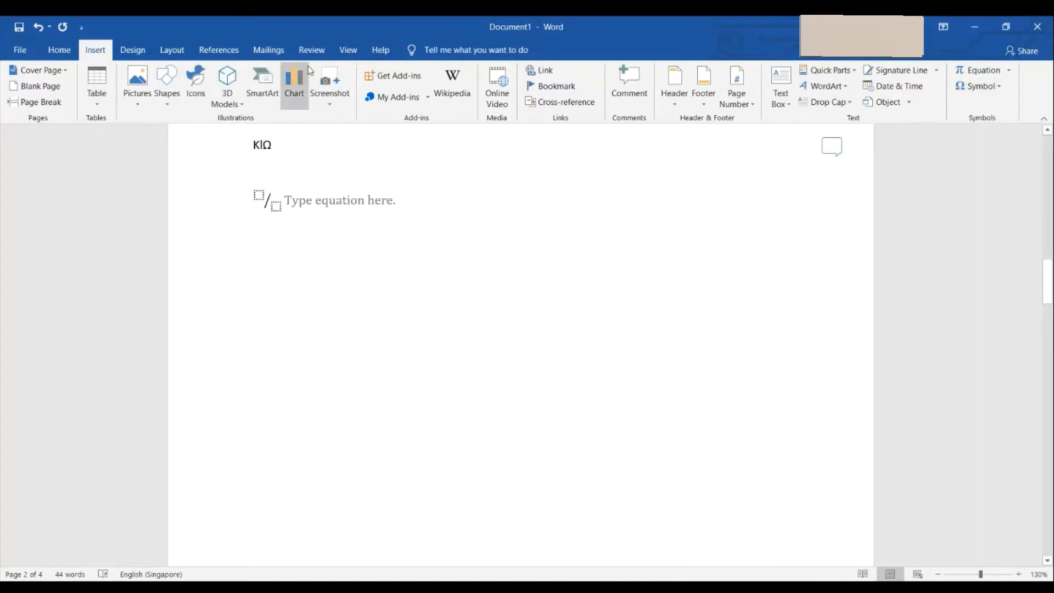
click(986, 90)
click(976, 356)
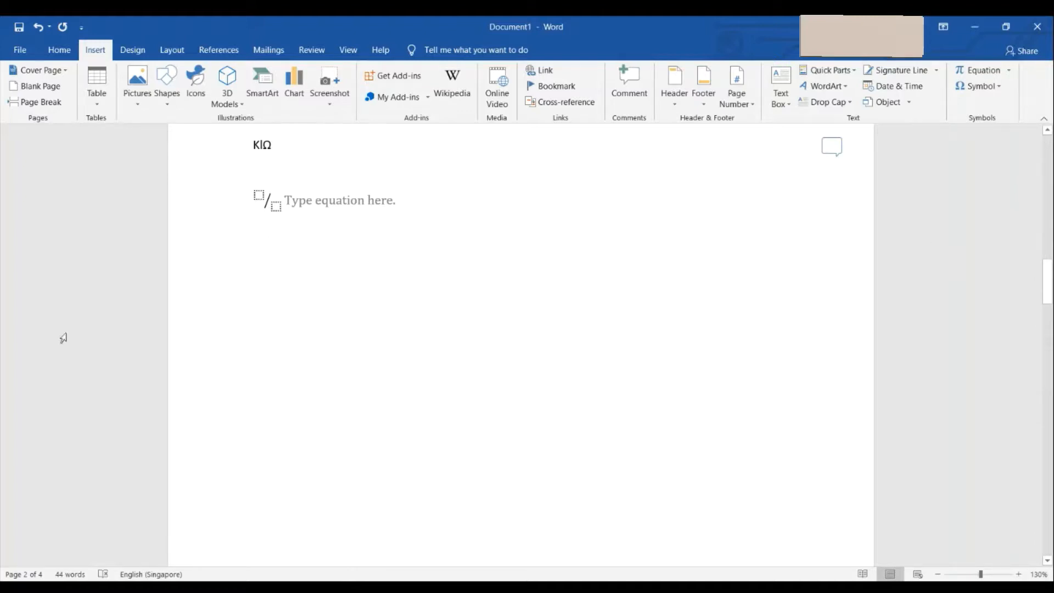
Review the available document themes and apply the Basic (Simple) style set to the document.
click(137, 52)
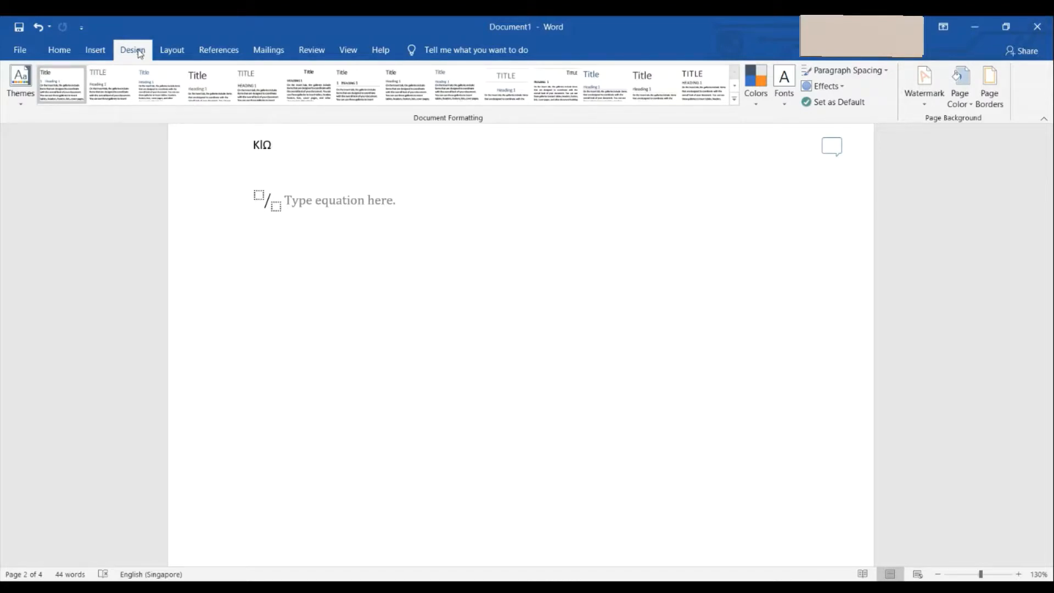
click(24, 95)
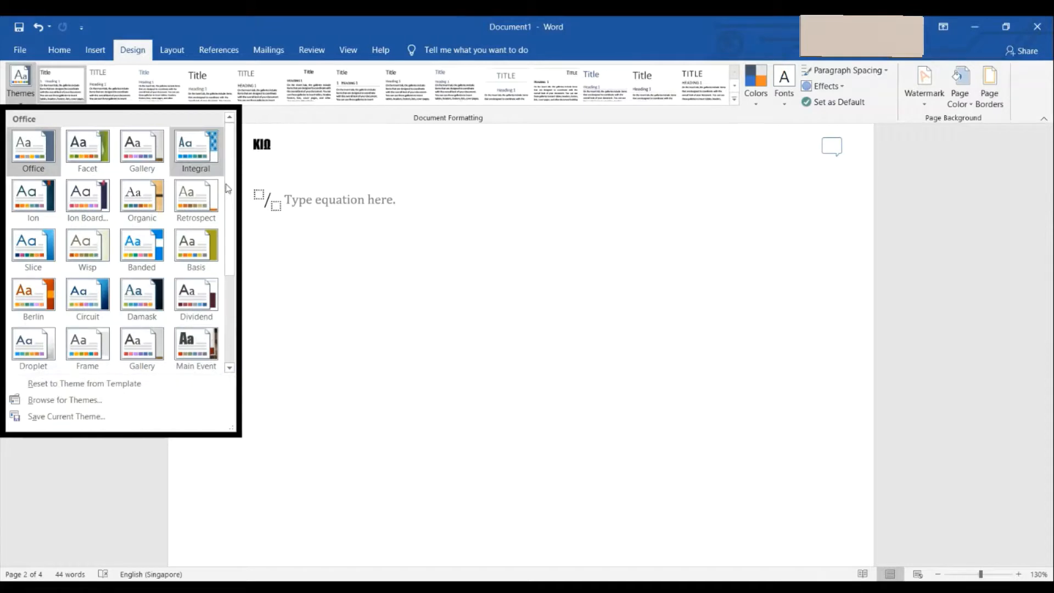
click(118, 96)
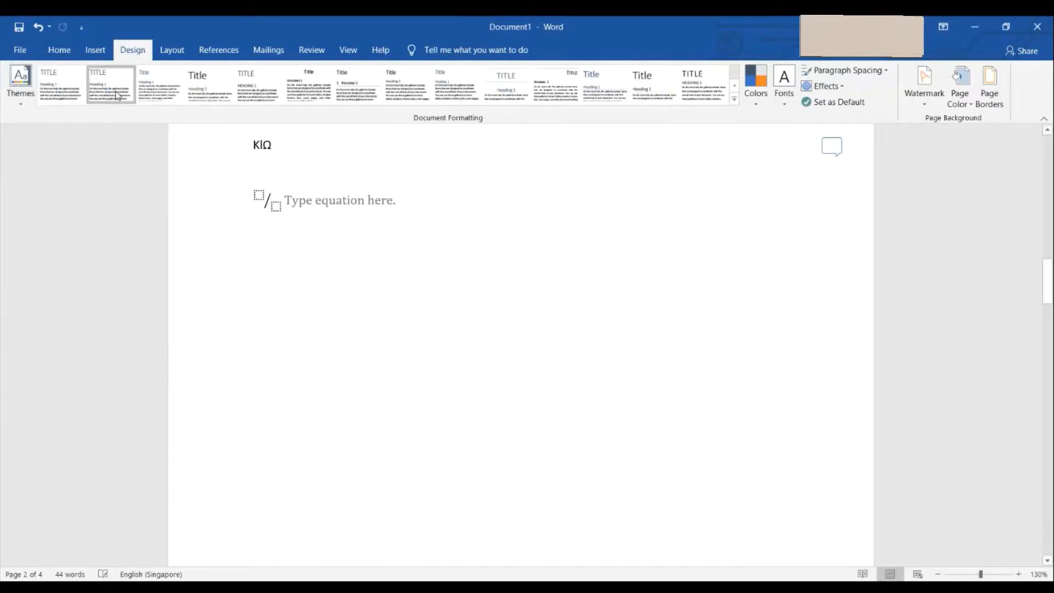
click(161, 86)
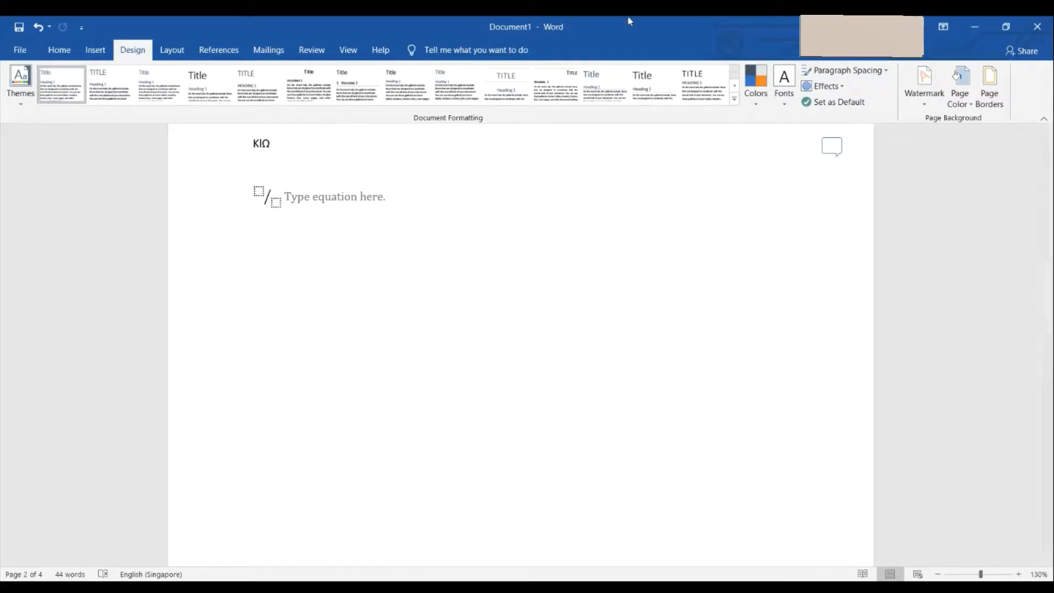
click(735, 99)
click(958, 256)
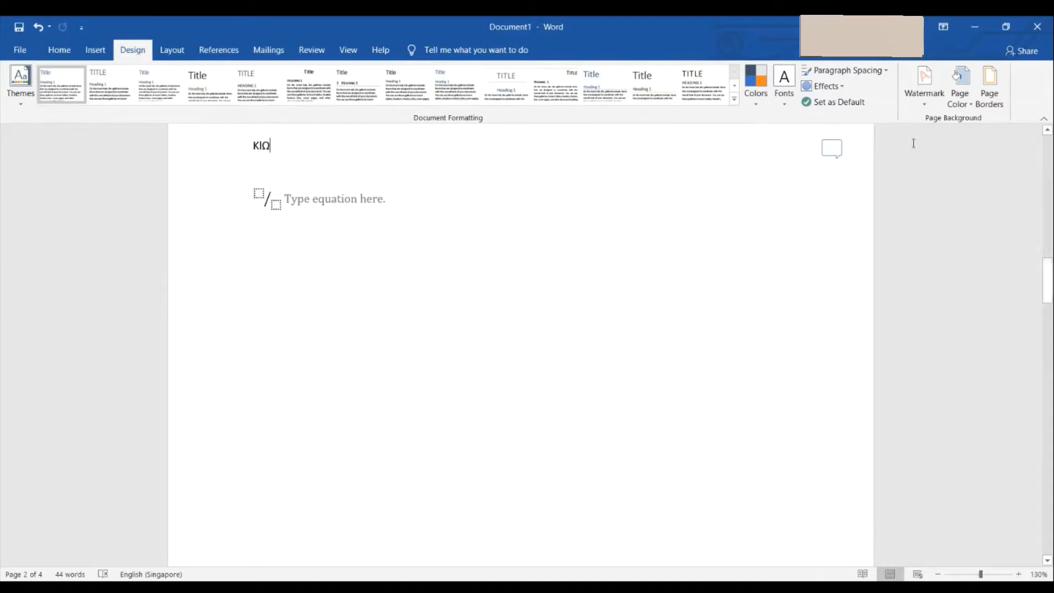
Change the document's theme colors to the Blue color set.
click(766, 104)
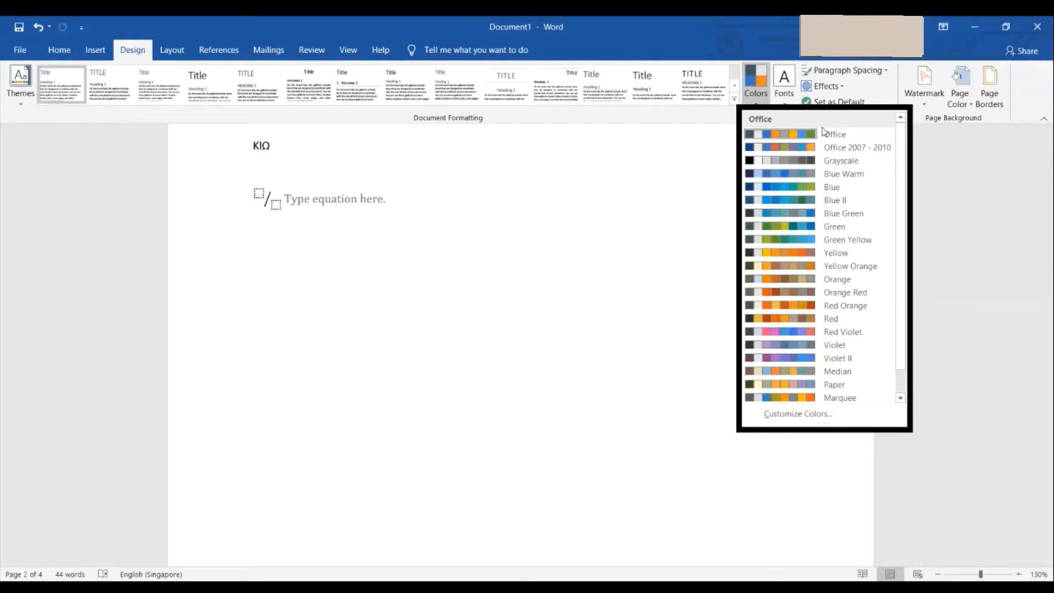
click(776, 190)
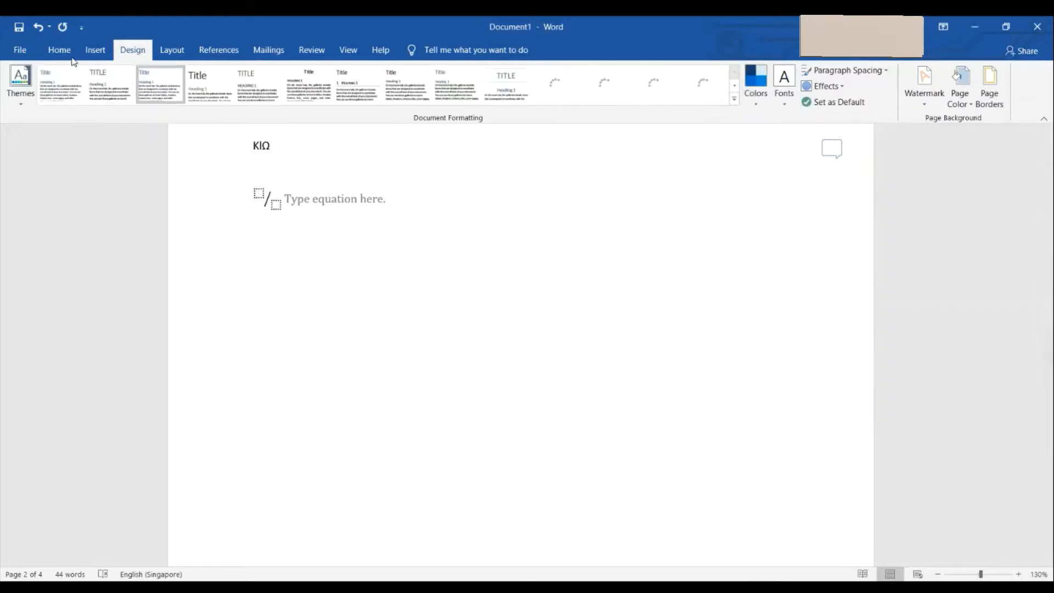
Examine the theme colors offered for font color and preview a light blue among the additional colors without applying it.
click(52, 50)
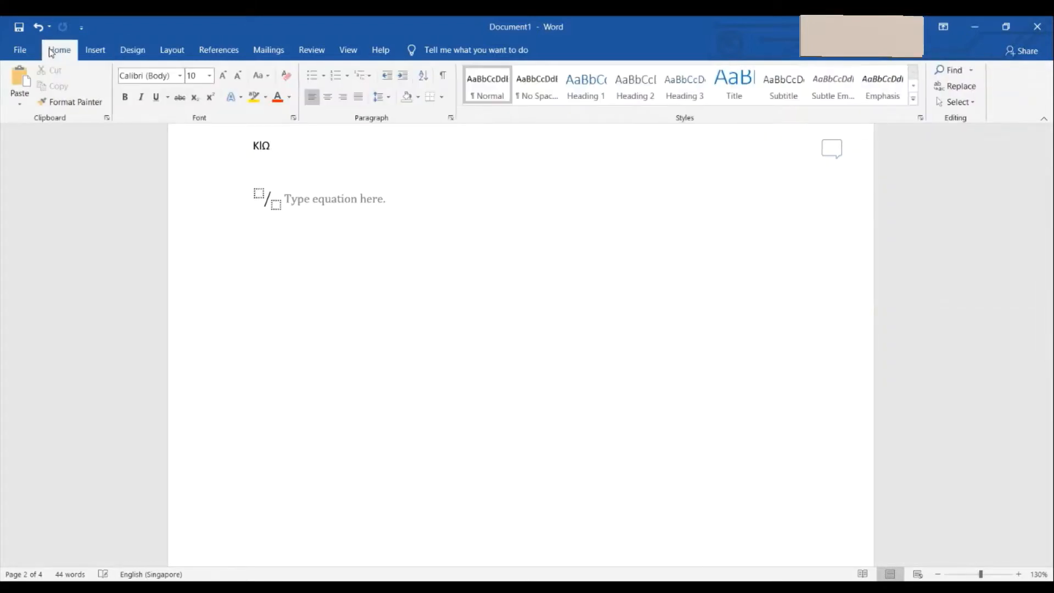
click(290, 97)
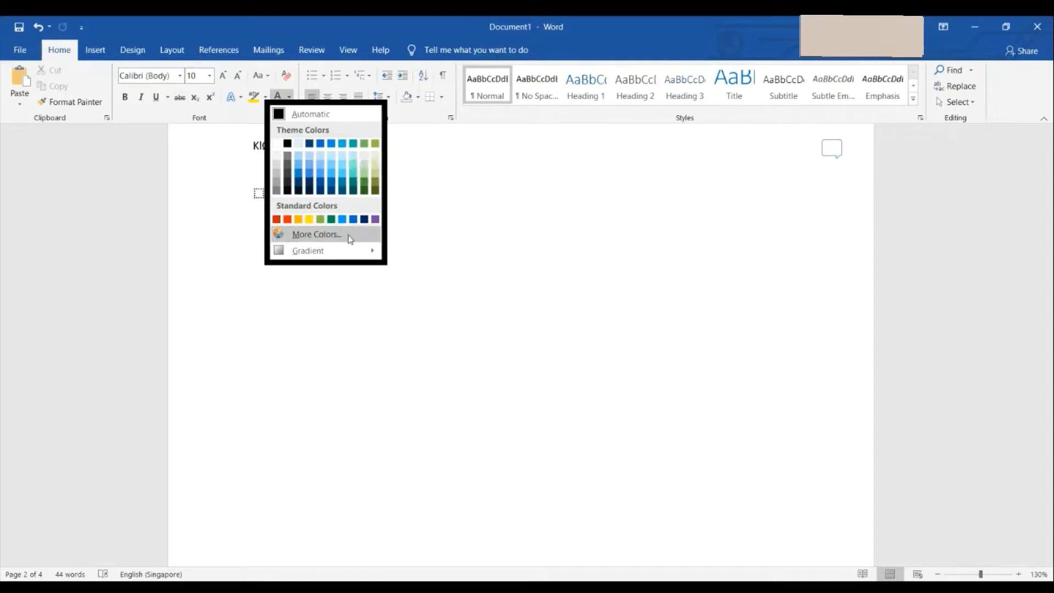
click(317, 235)
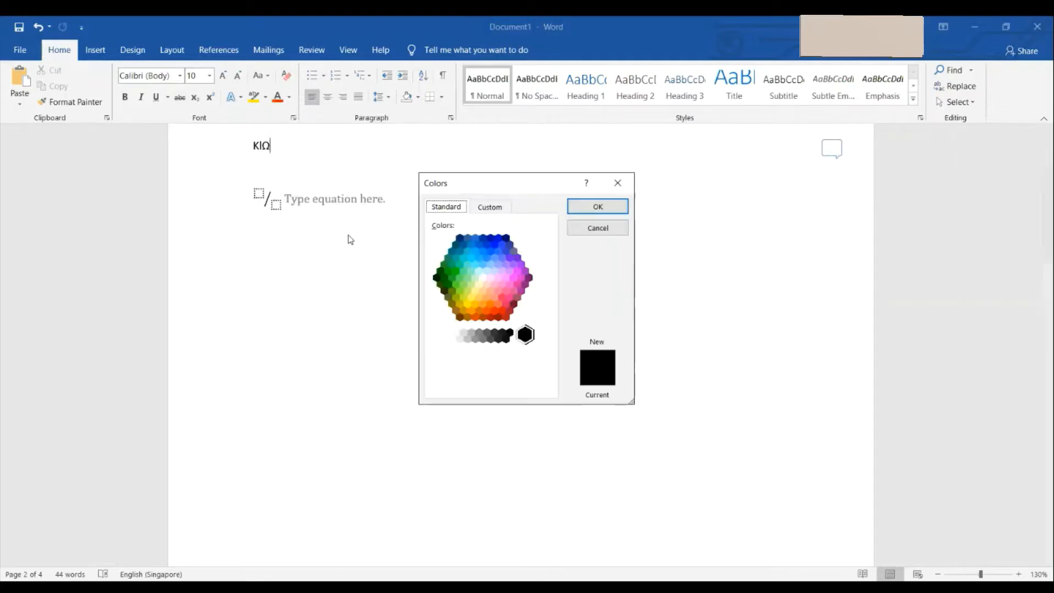
click(471, 259)
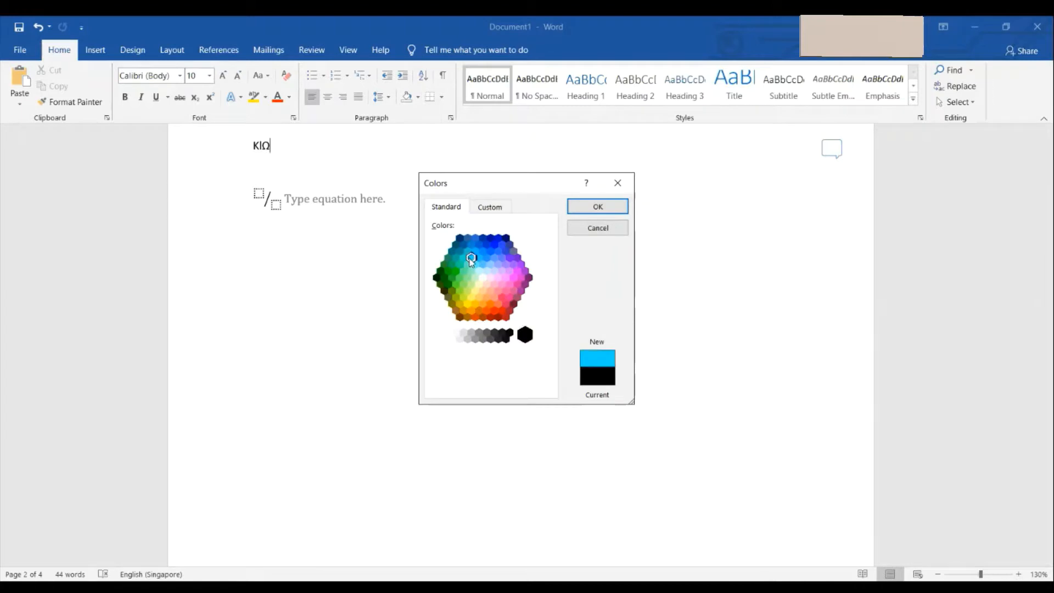
click(612, 228)
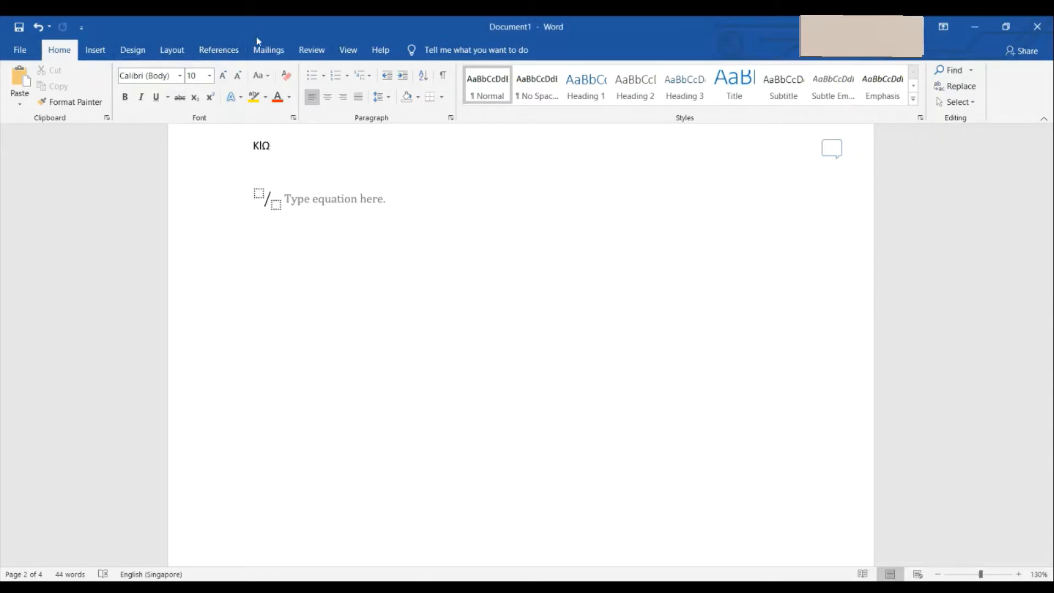
Review the available theme font sets, the paragraph spacing presets and the theme effects.
click(137, 50)
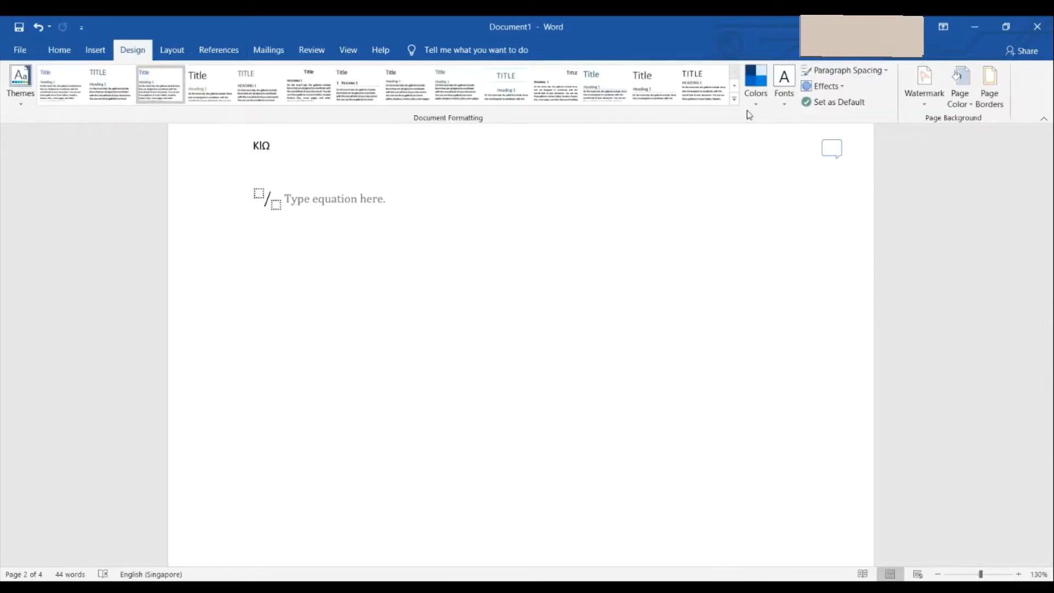
click(784, 106)
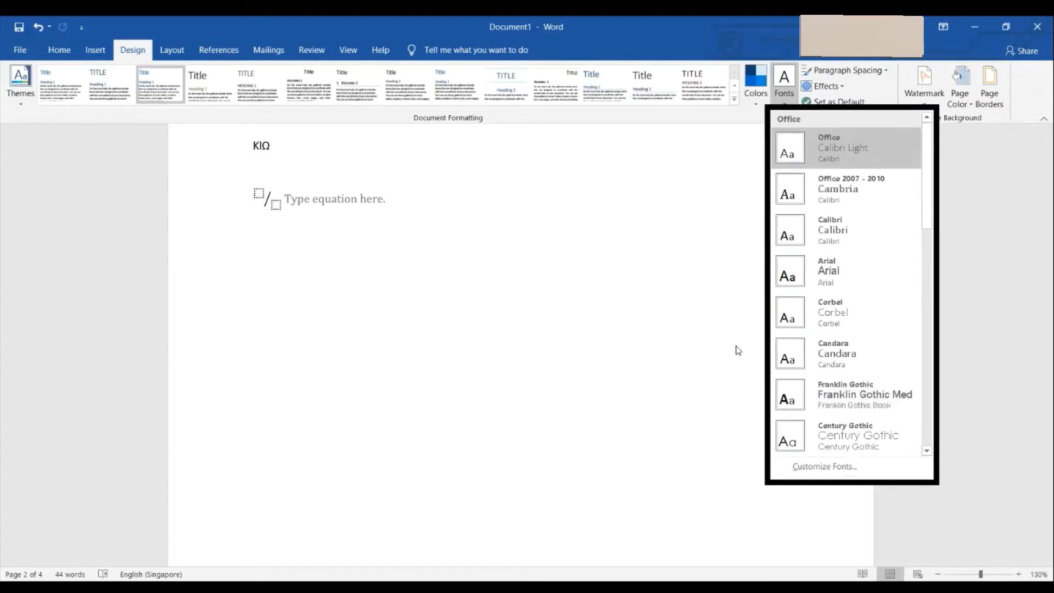
click(852, 67)
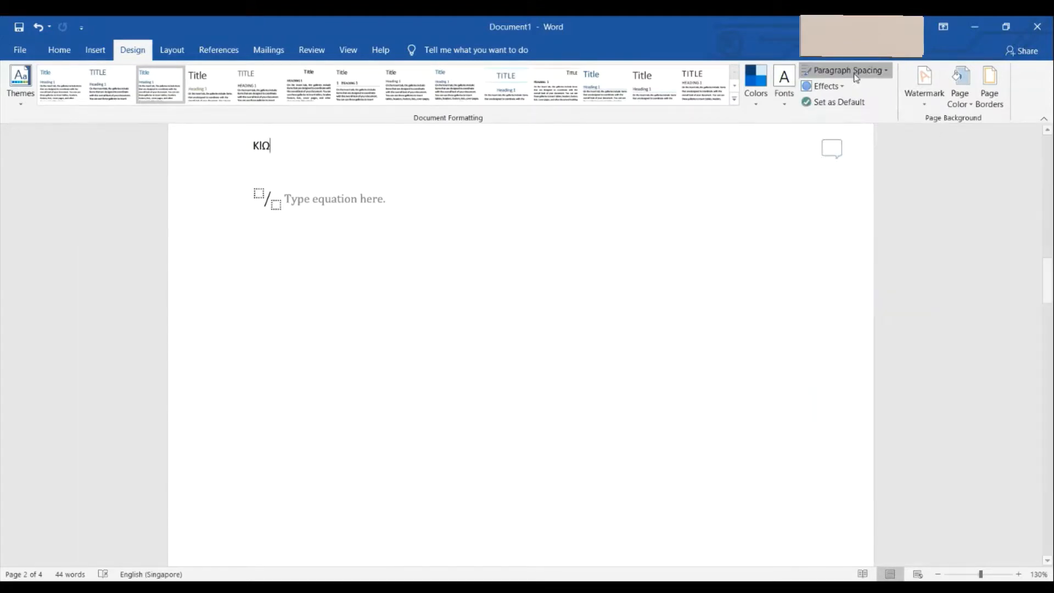
click(853, 70)
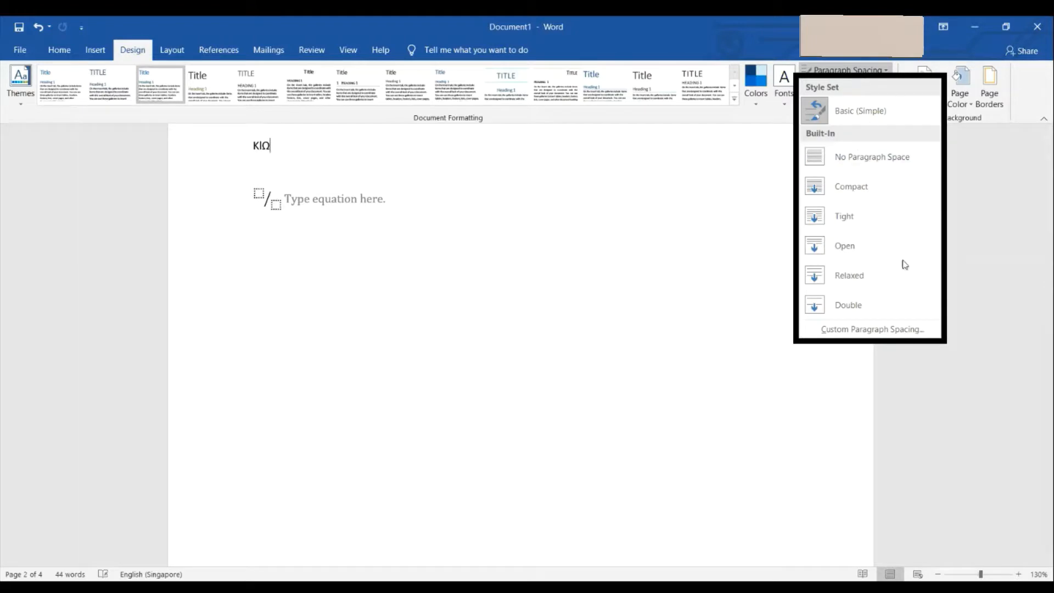
click(1018, 328)
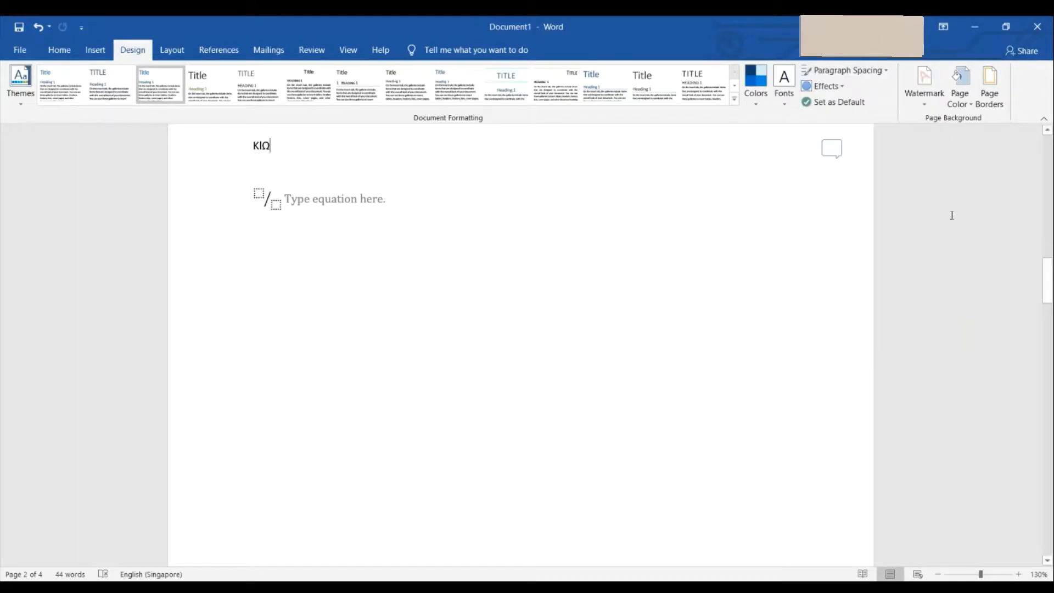
click(837, 86)
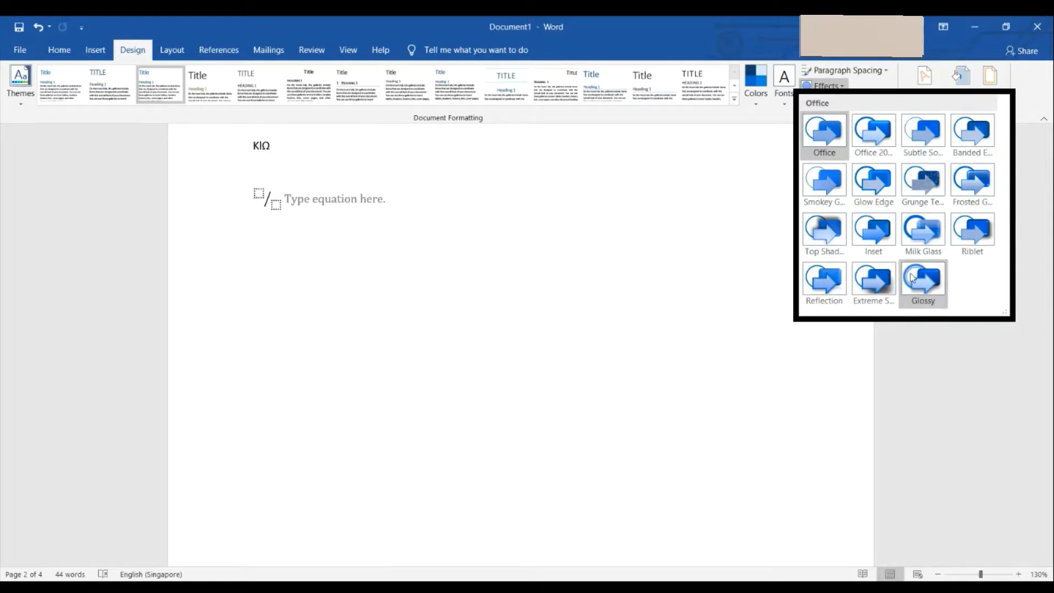
right_click(1040, 215)
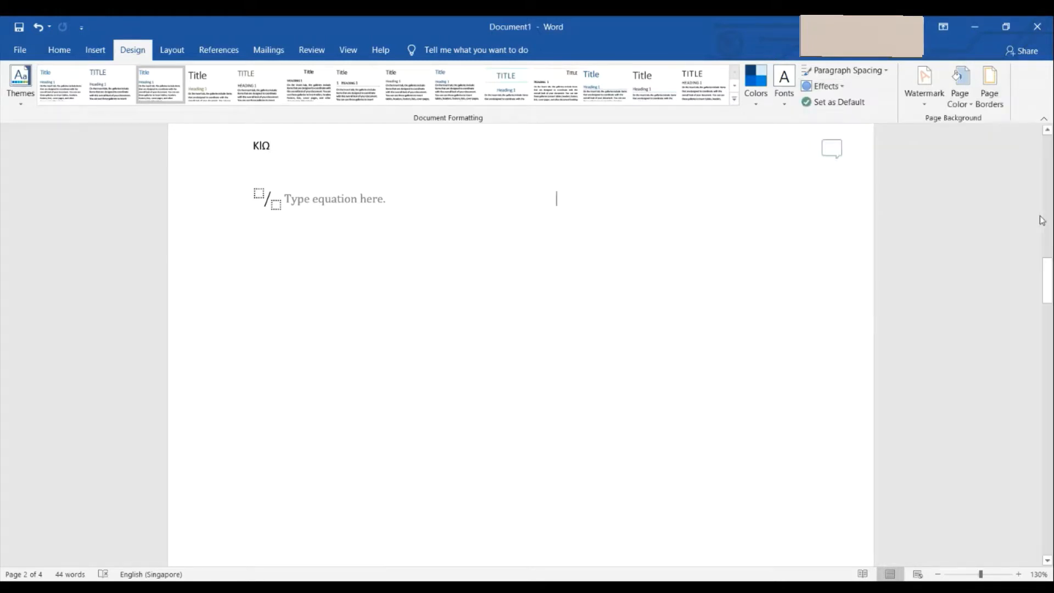
Add the CONFIDENTIAL 2 watermark and set the page color to a light blue theme color.
click(926, 103)
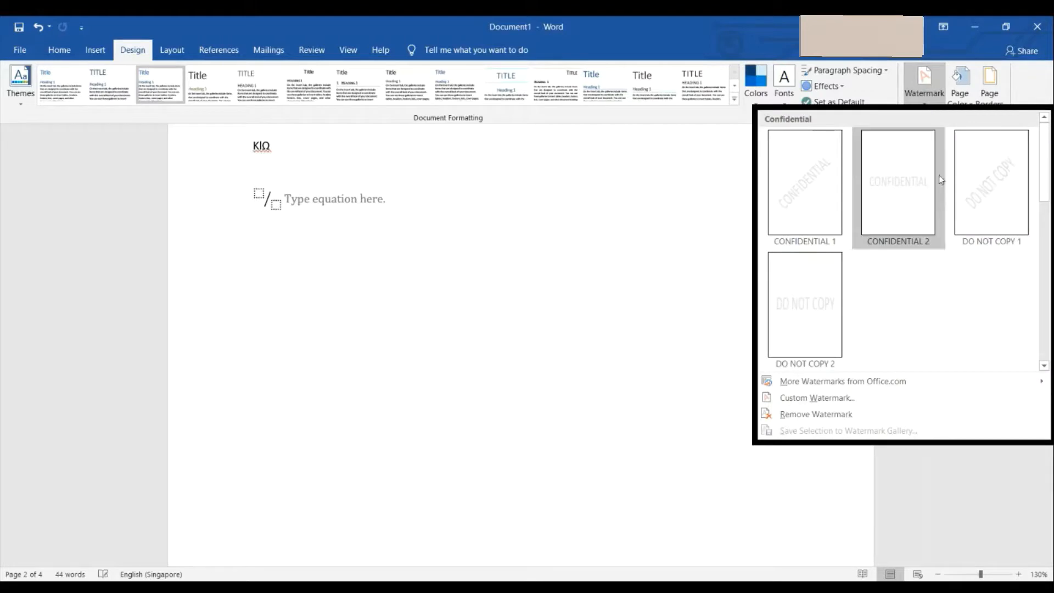
click(935, 179)
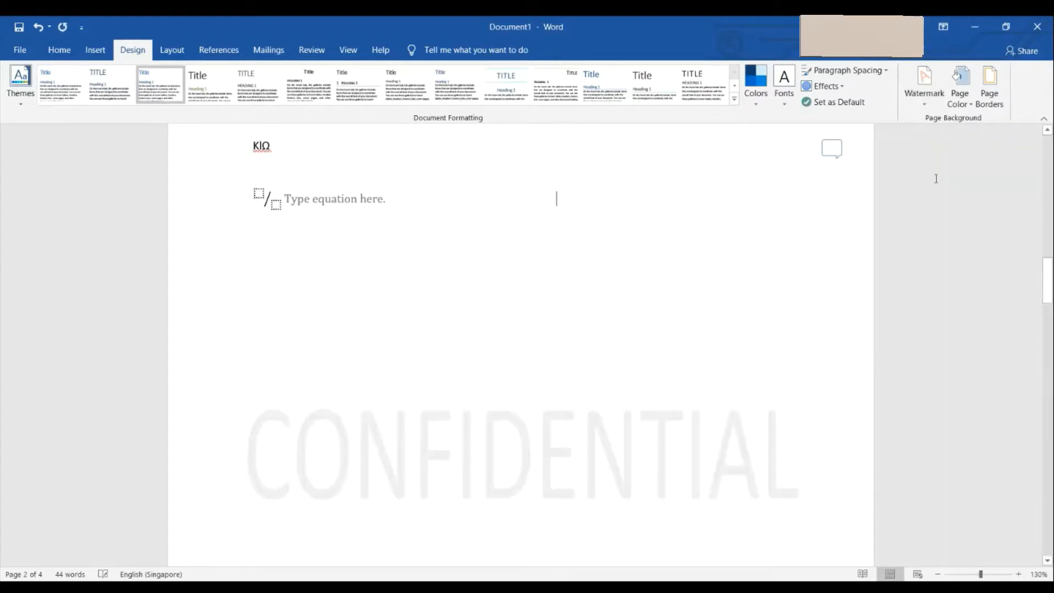
click(960, 88)
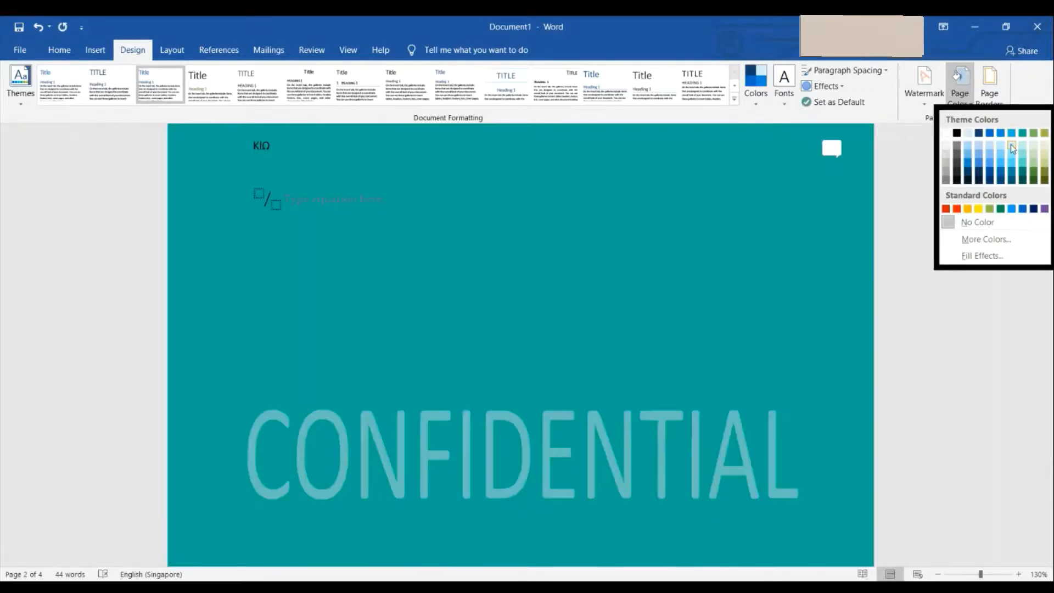
click(1013, 154)
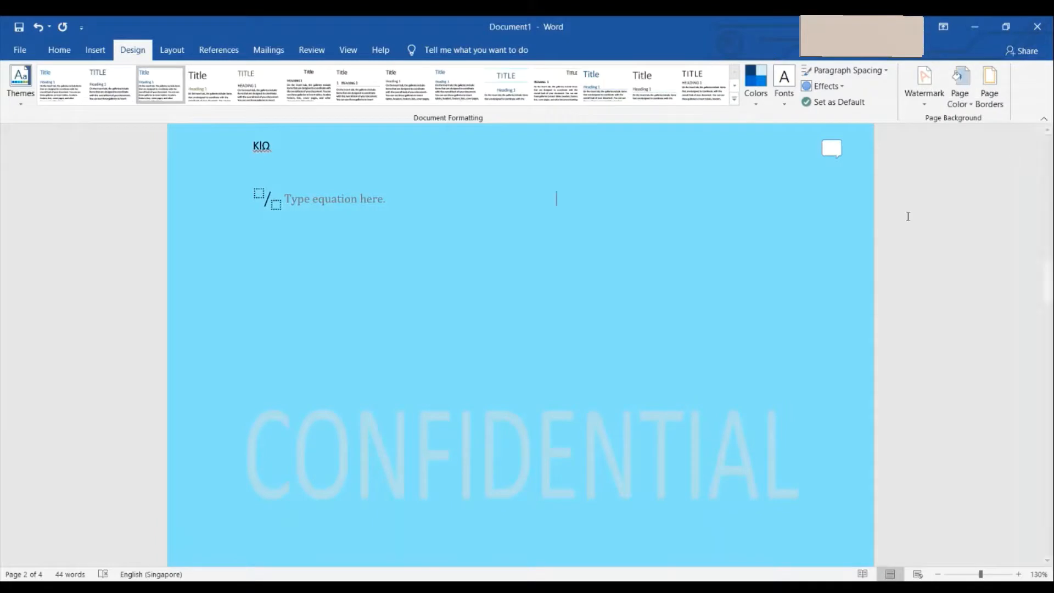
Add a 3-D page border in the solid ½ pt line style to the whole document and check it on the pages.
click(983, 98)
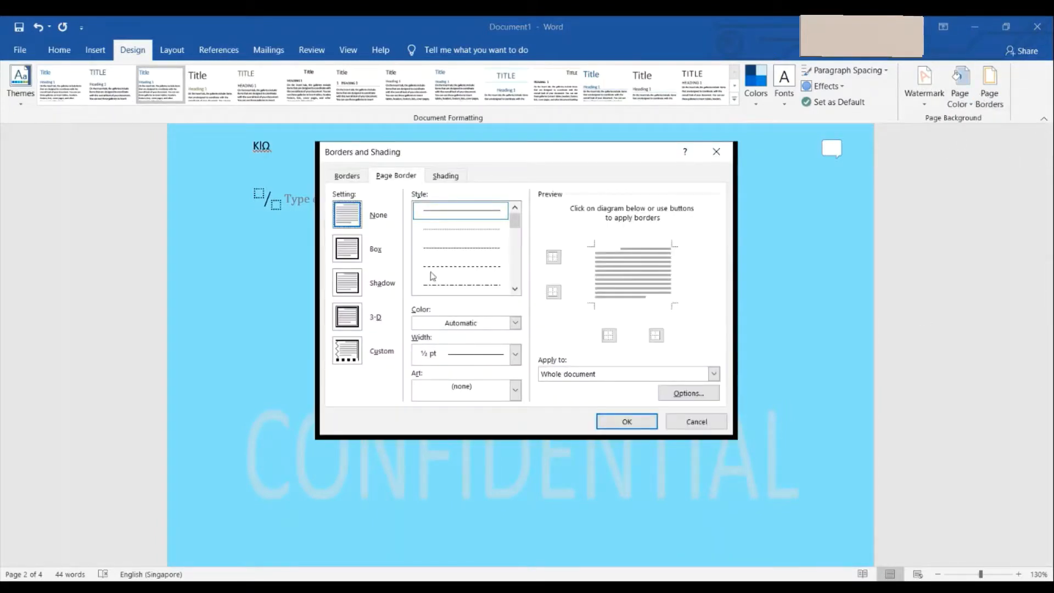
click(337, 328)
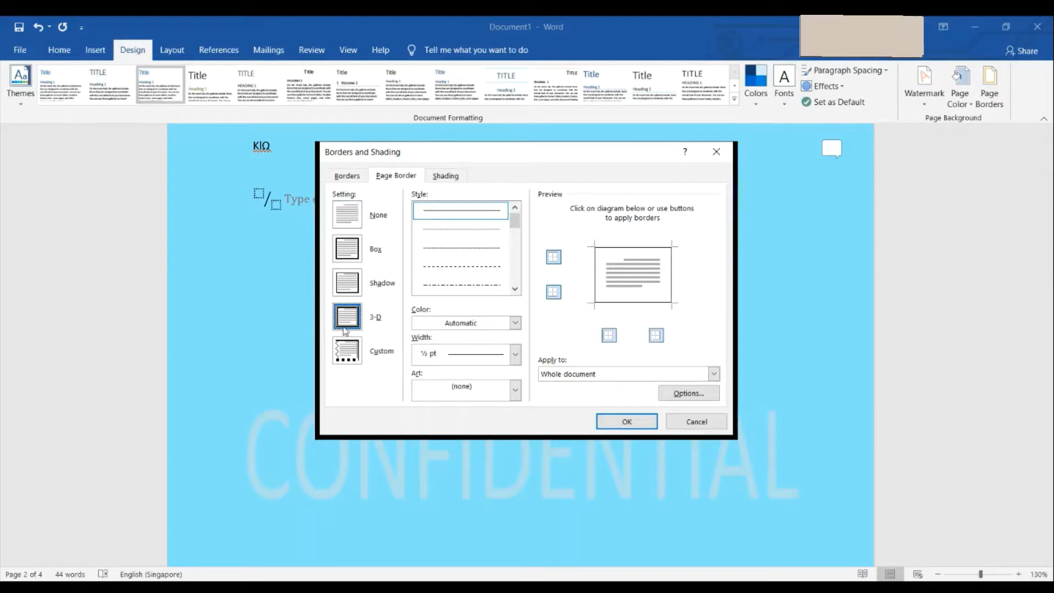
click(354, 285)
click(363, 323)
click(622, 421)
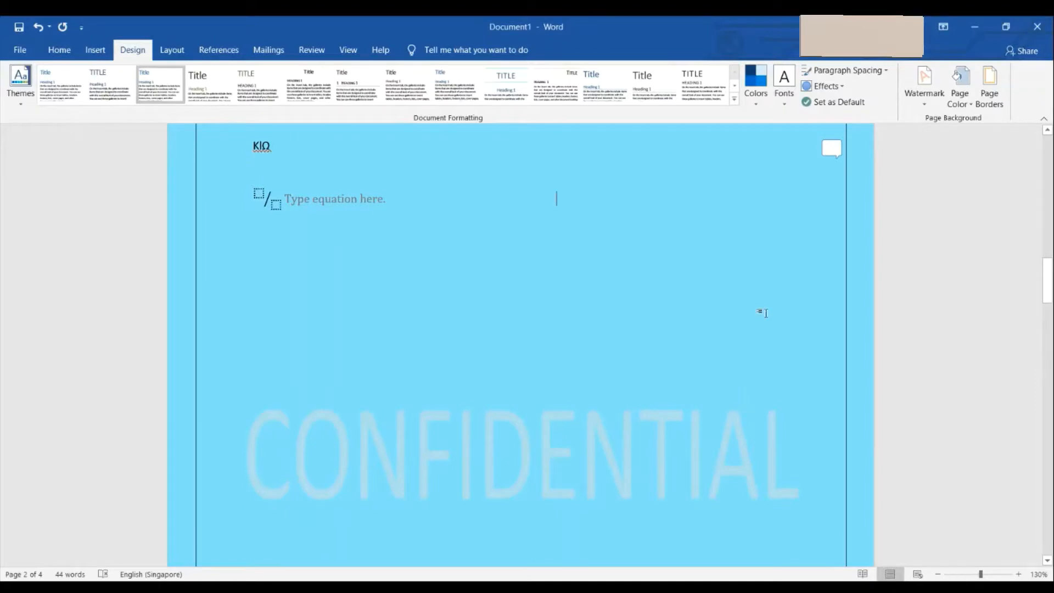
scroll(766, 313, up, 15)
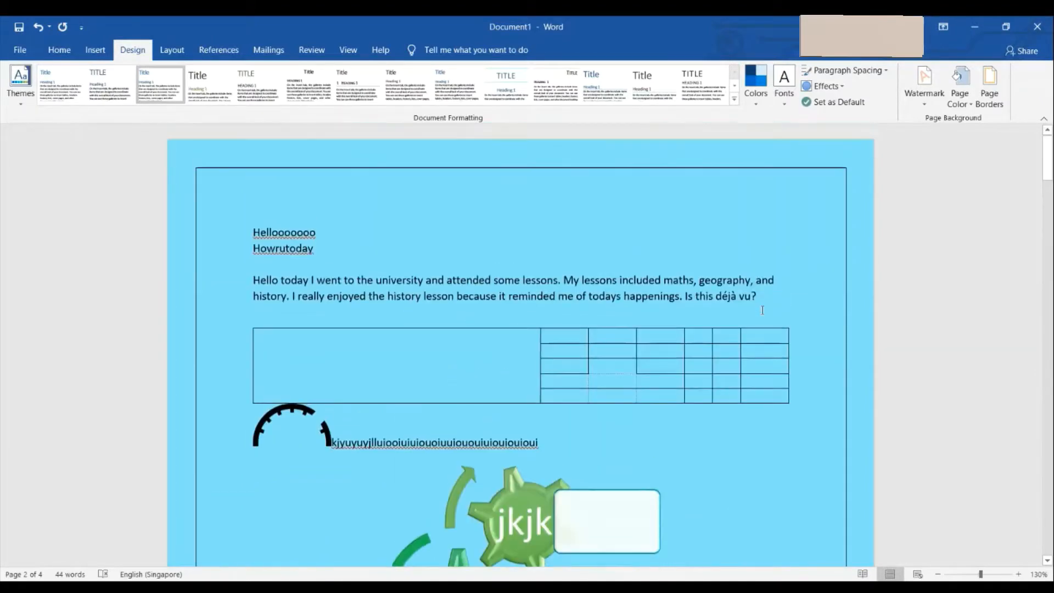
scroll(762, 311, down, 10)
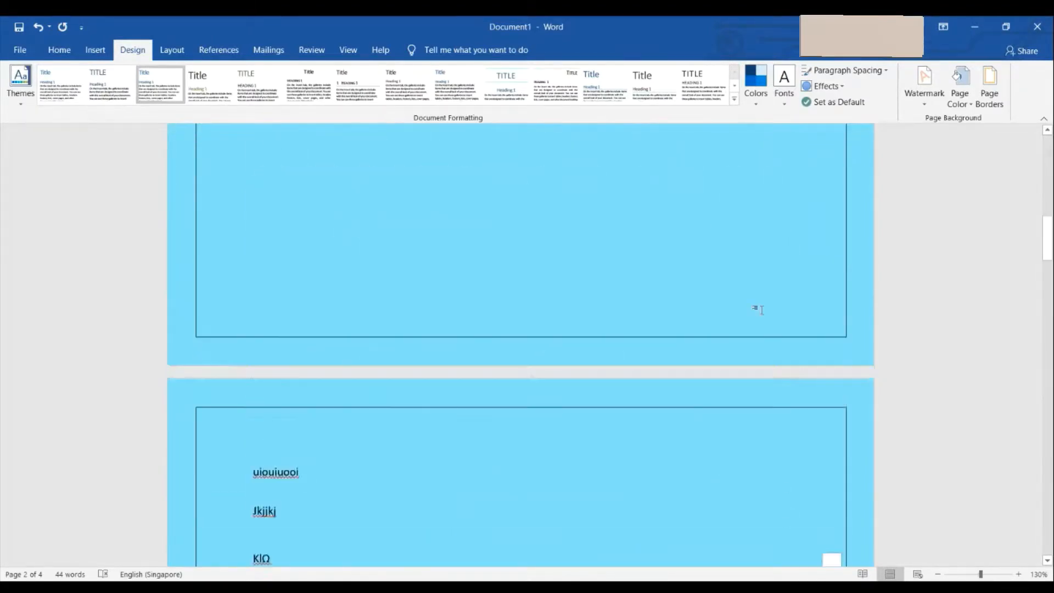
scroll(758, 310, up, 10)
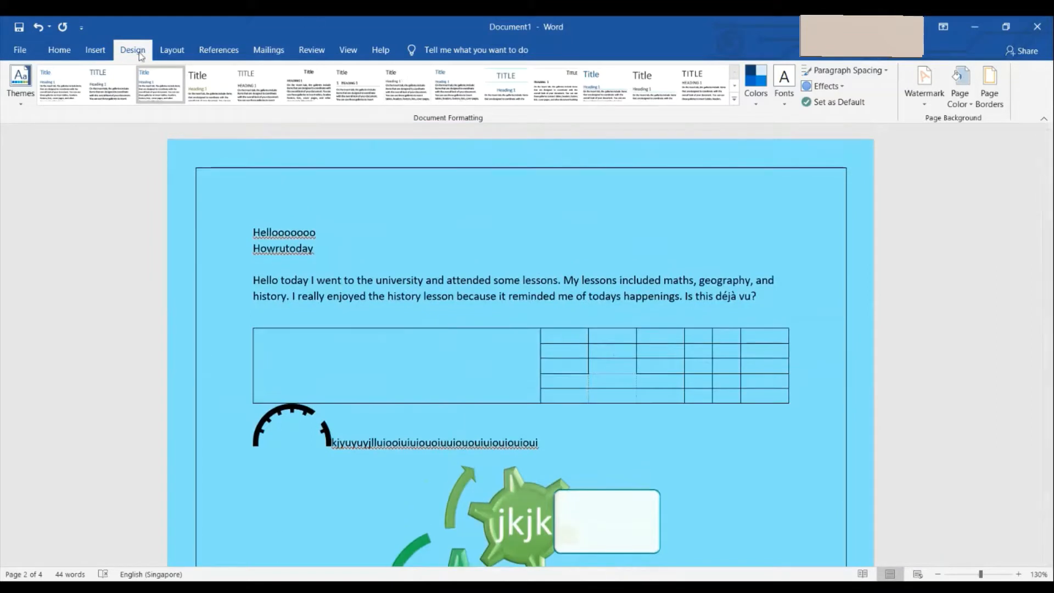
Apply the Narrow margin preset to the document.
click(167, 55)
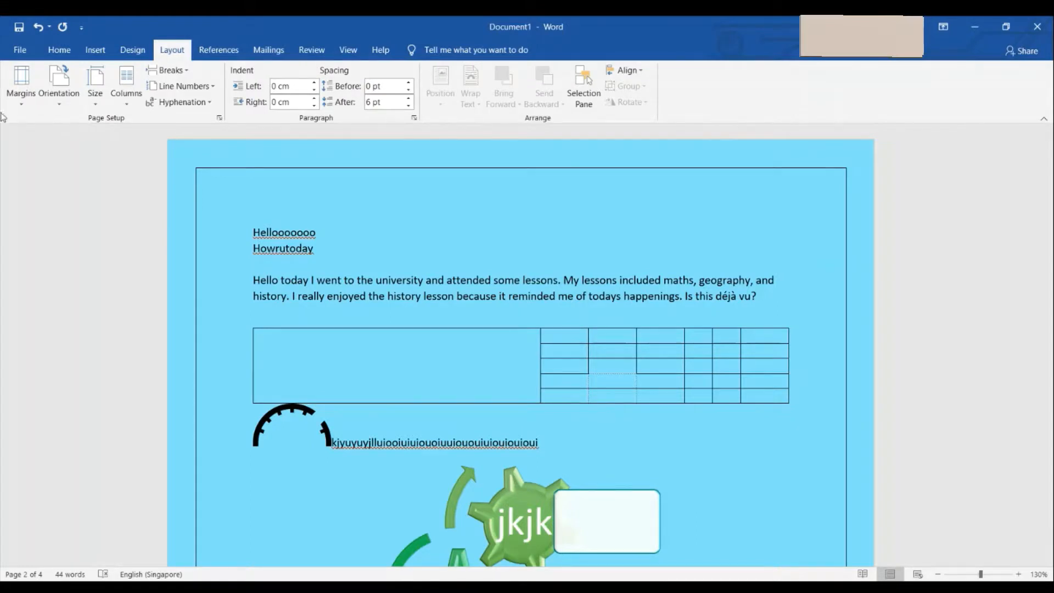
click(22, 104)
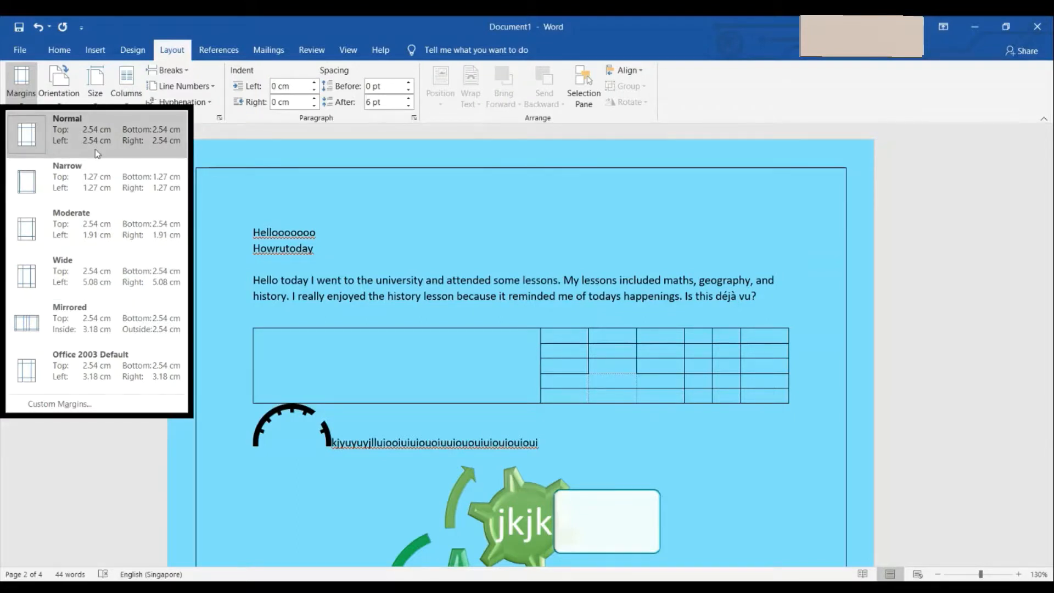
click(104, 170)
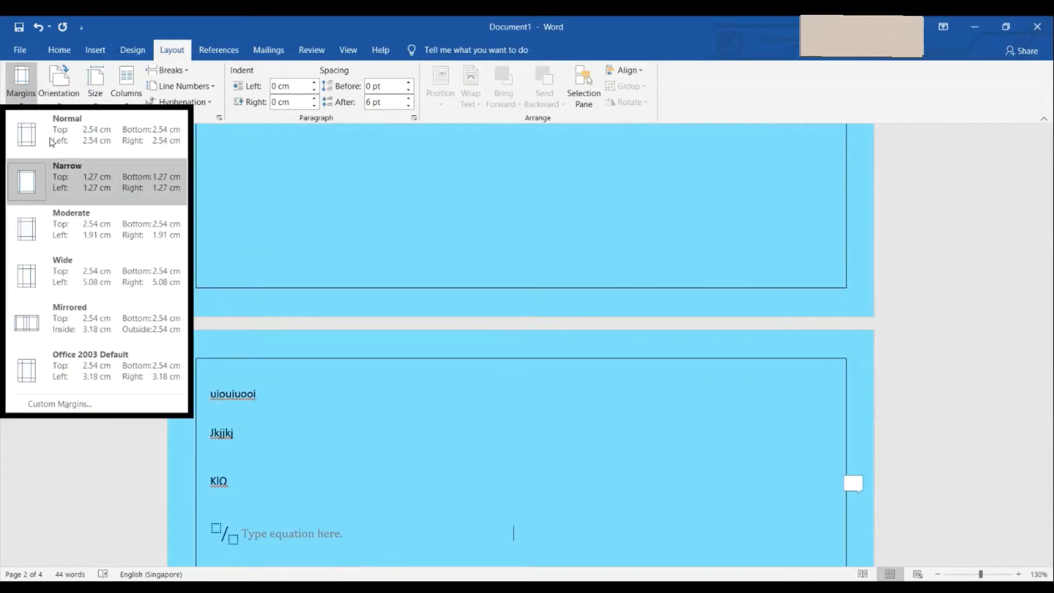
Set the page margins to the Mirrored preset and check the pages.
click(114, 312)
scroll(98, 333, down, 5)
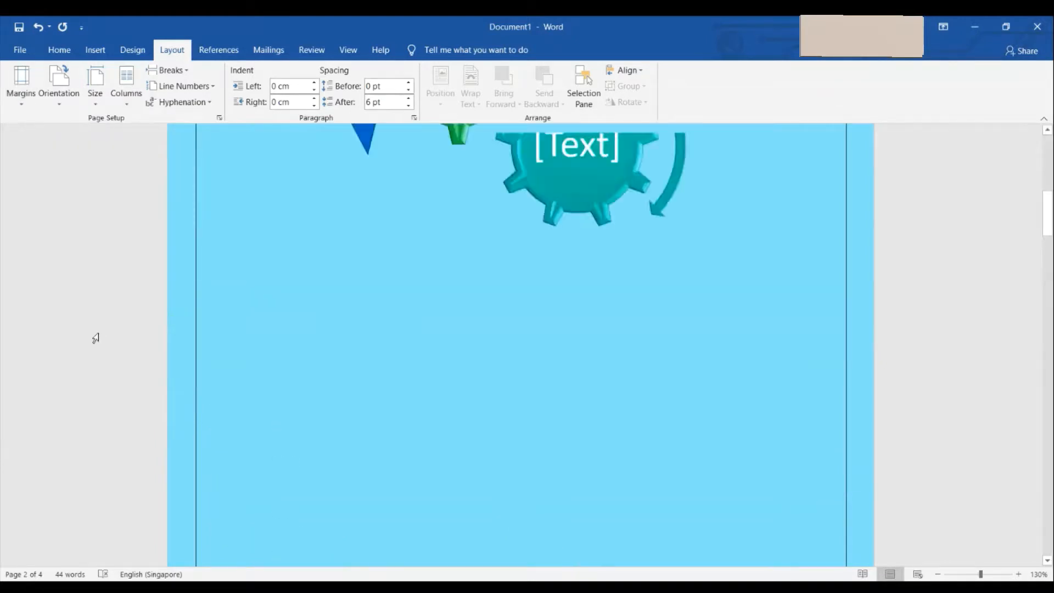
scroll(96, 336, up, 10)
scroll(96, 335, down, 20)
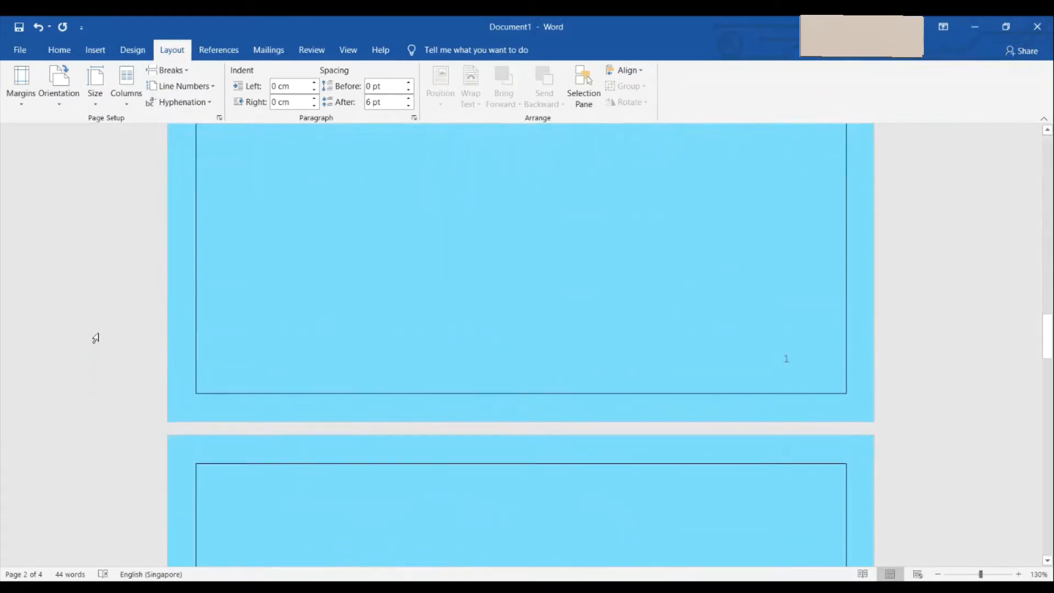
Apply the Normal margin preset and switch the page orientation to Landscape.
click(31, 98)
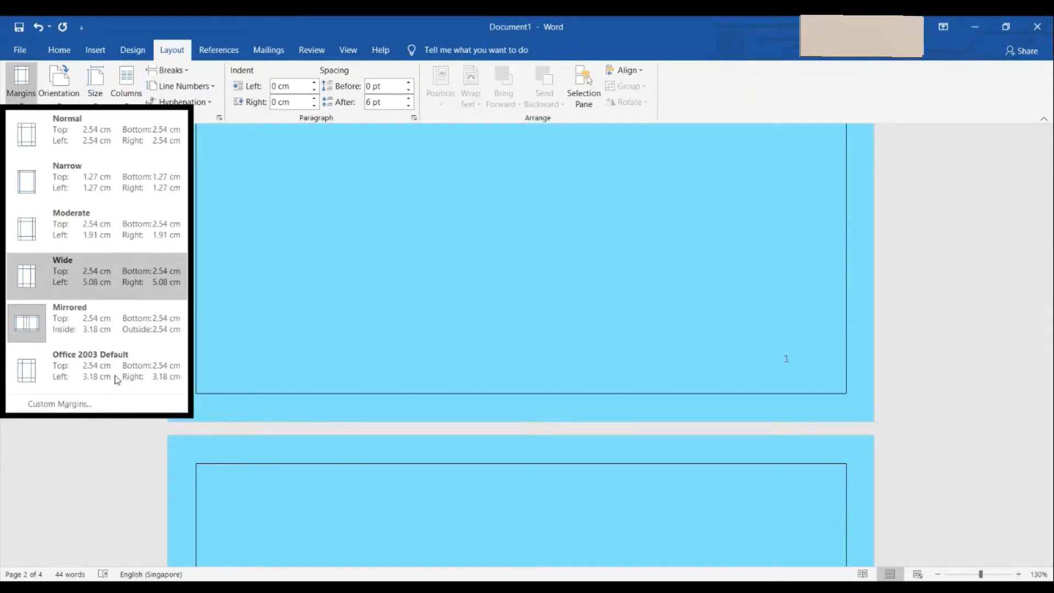
click(93, 137)
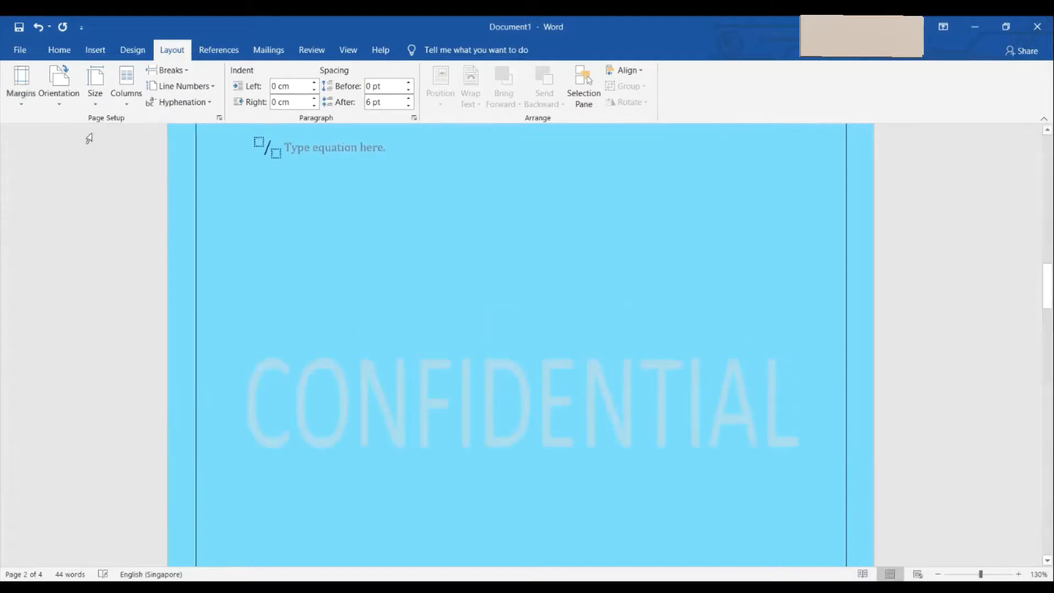
click(62, 107)
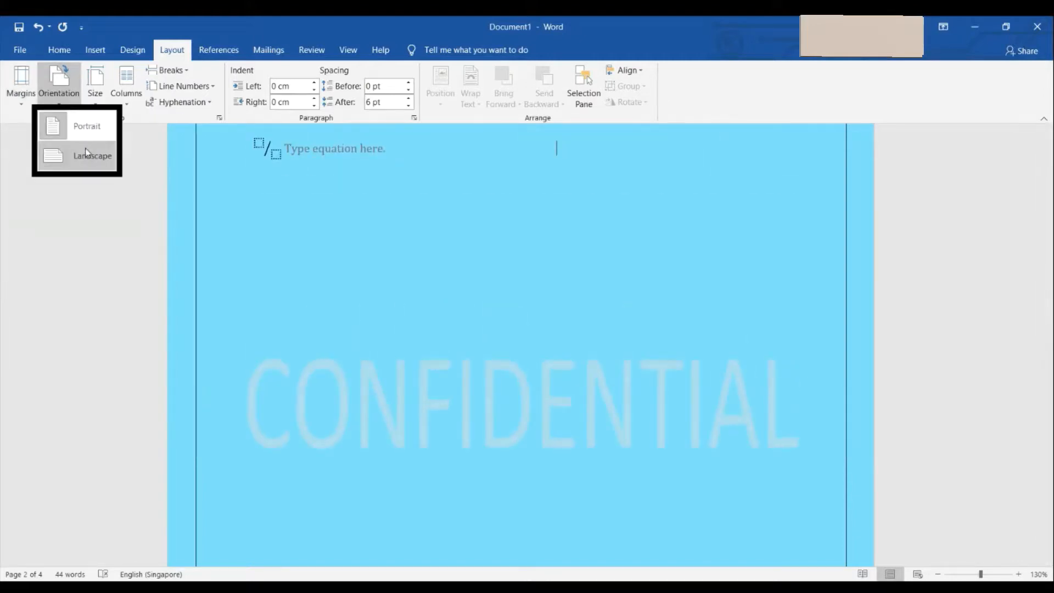
click(102, 162)
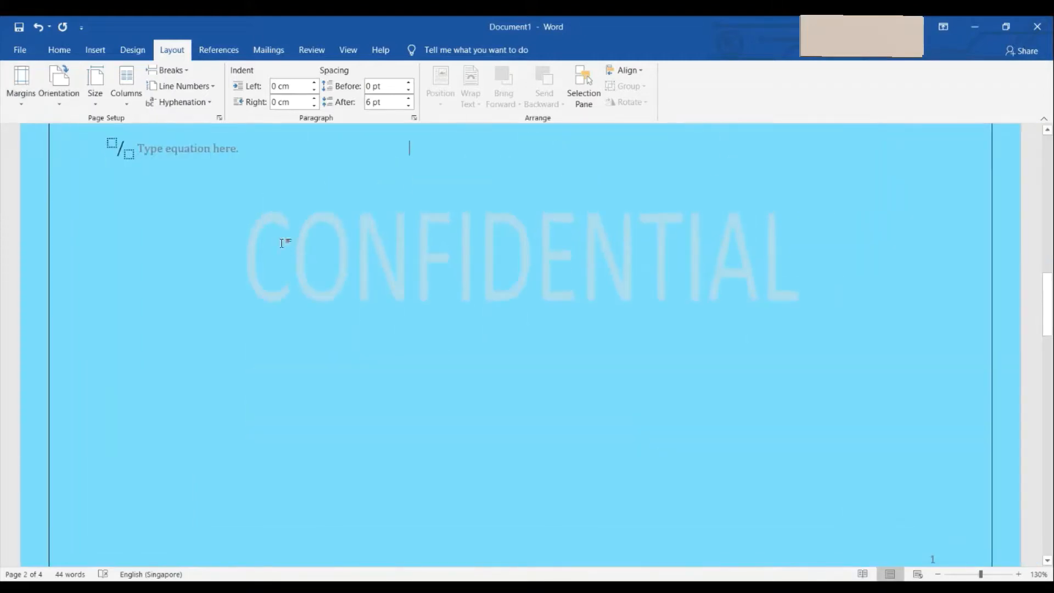
scroll(297, 241, up, 6)
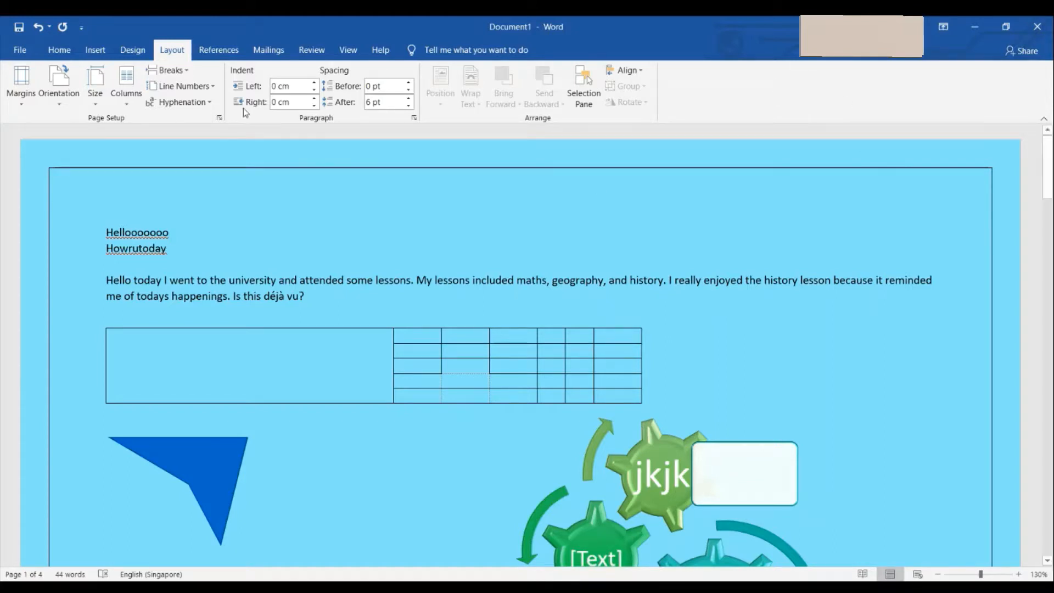
Review the available paper sizes, column layouts, breaks, line numbering and hyphenation options without applying any.
click(97, 93)
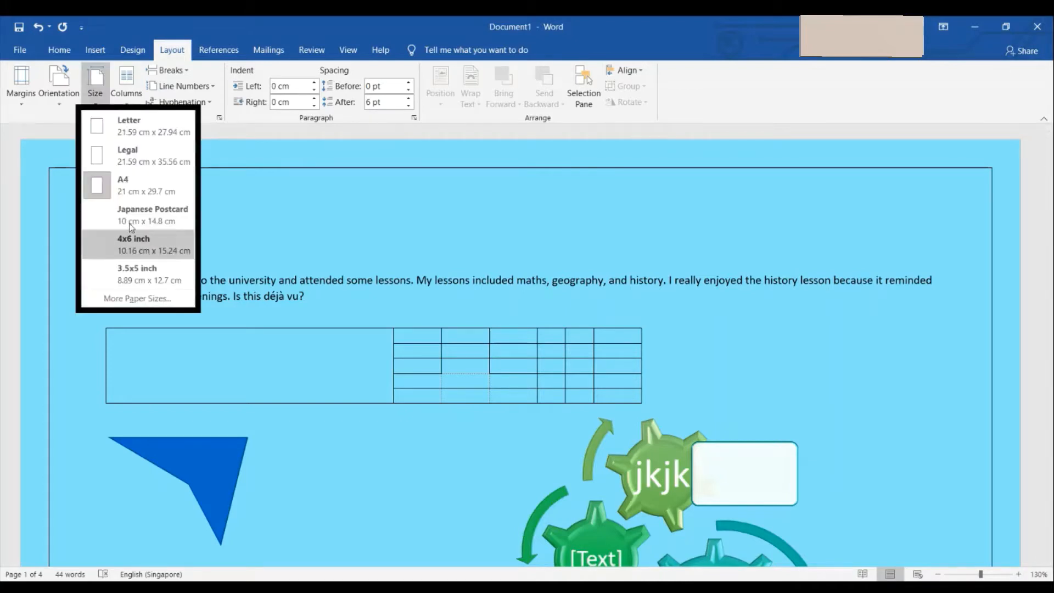
click(134, 102)
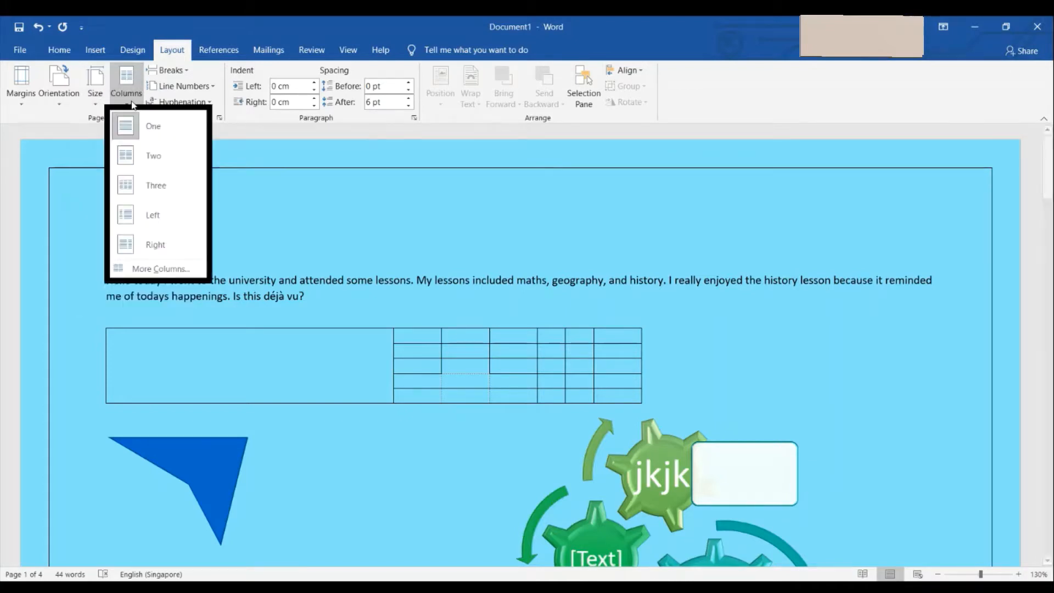
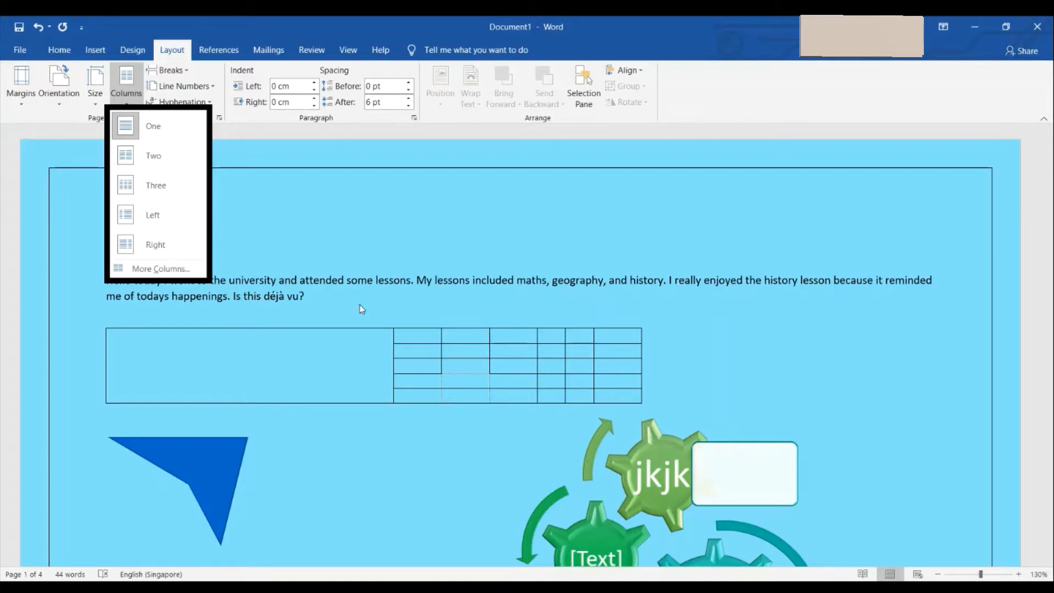
click(183, 70)
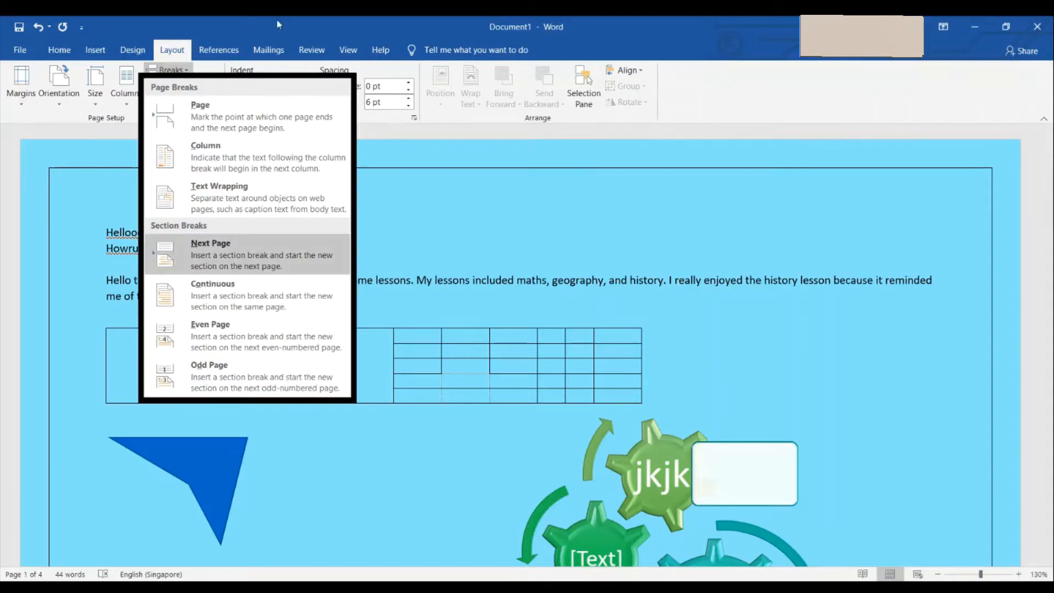
click(206, 16)
click(201, 86)
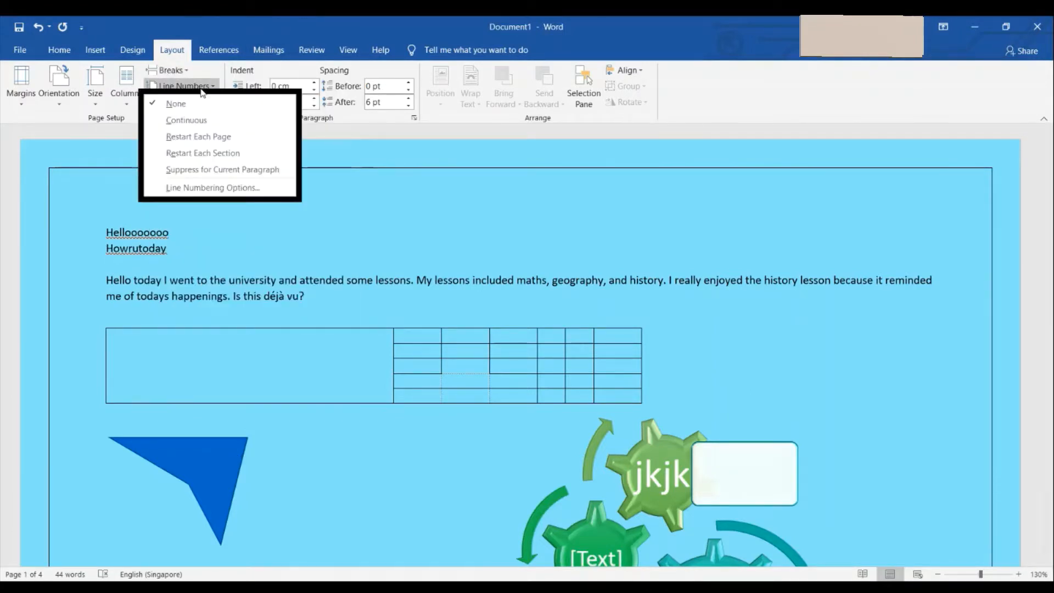
click(344, 16)
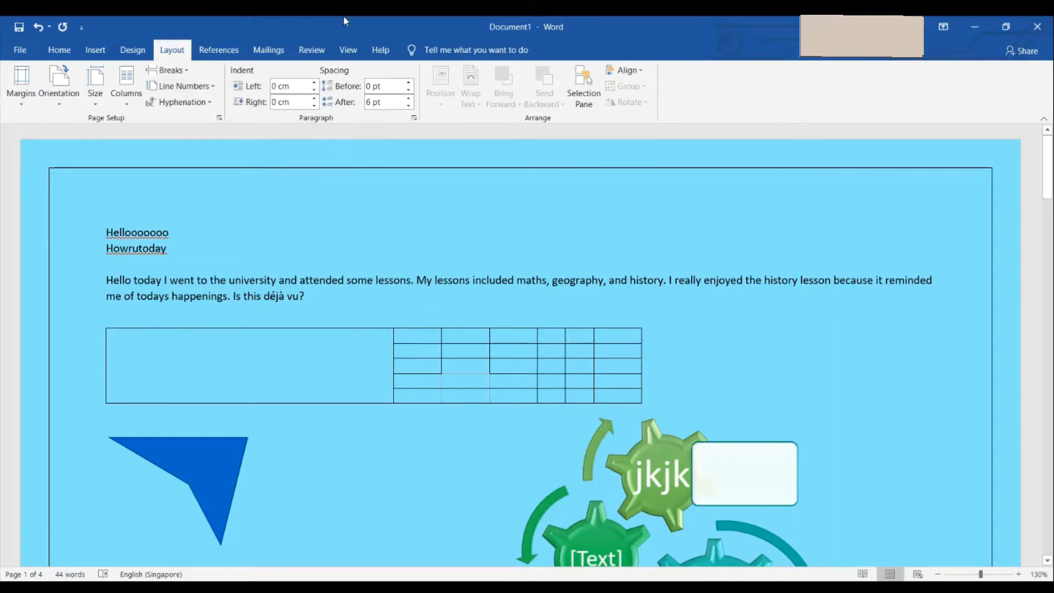
click(201, 102)
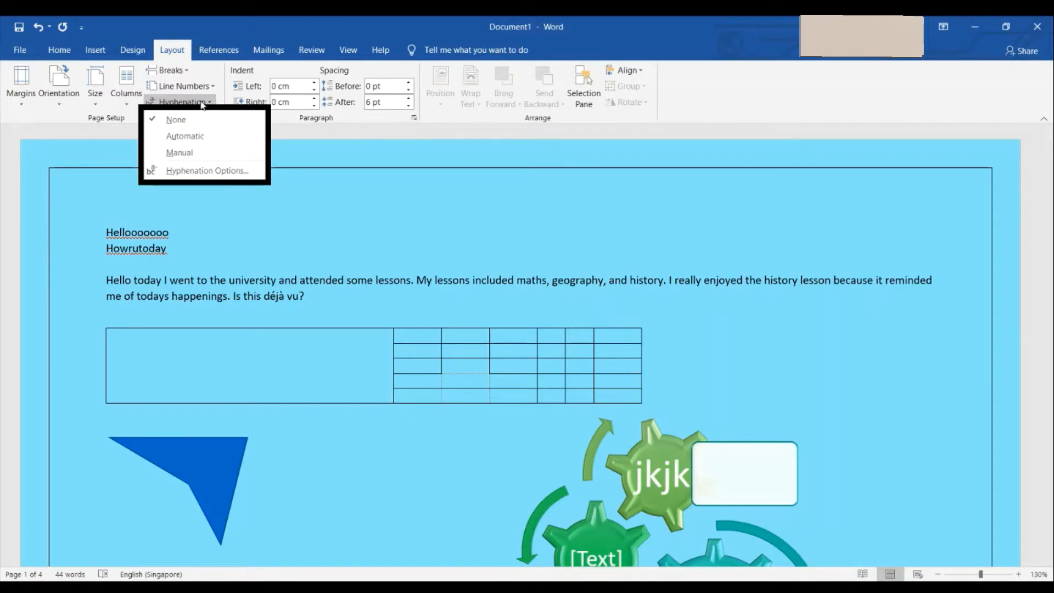
click(264, 17)
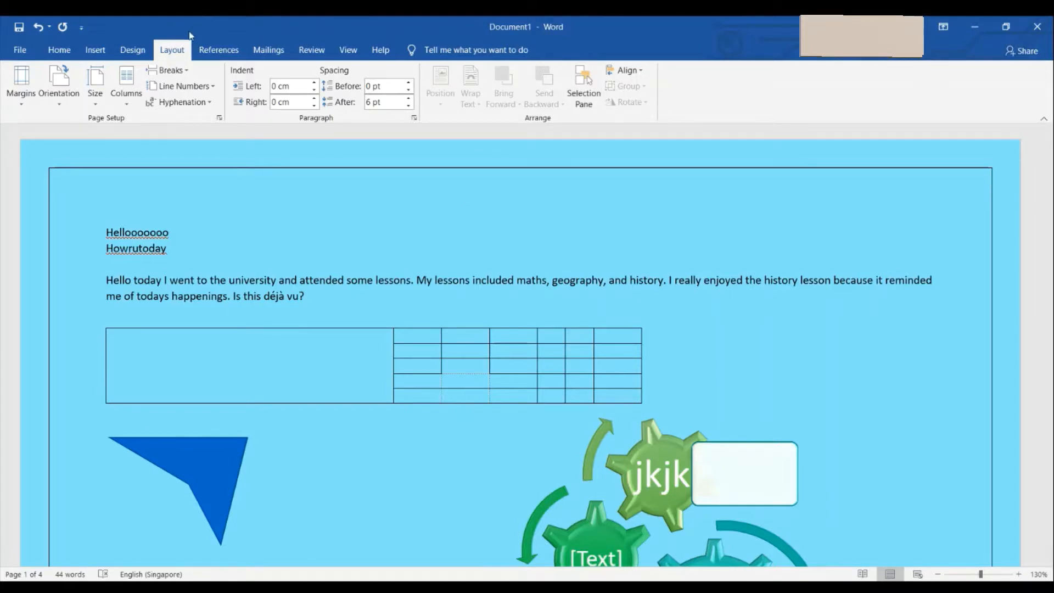
Examine the built-in table of contents designs without inserting one.
click(219, 52)
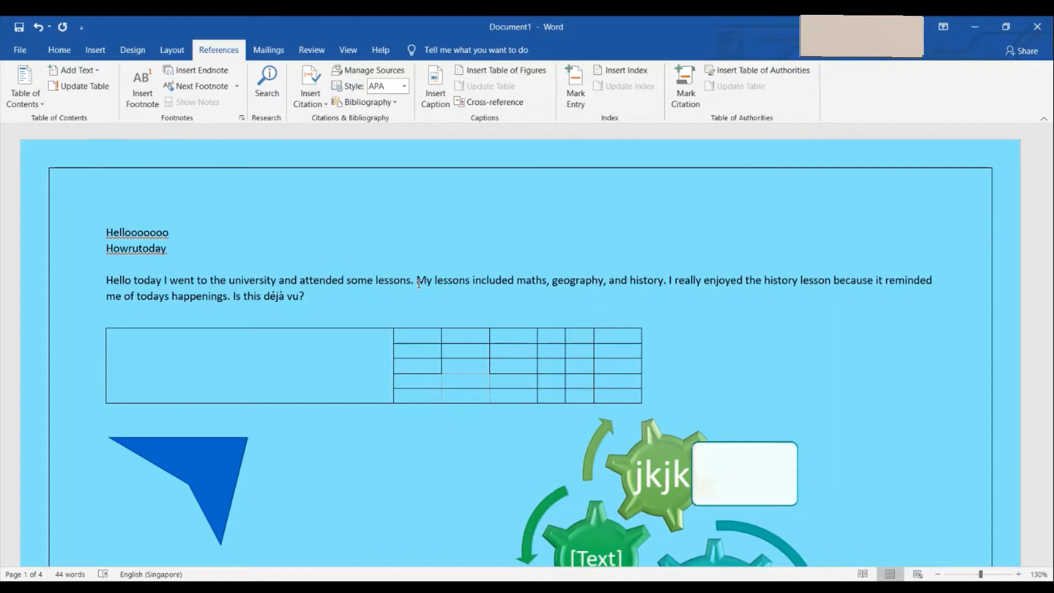
scroll(419, 283, down, 20)
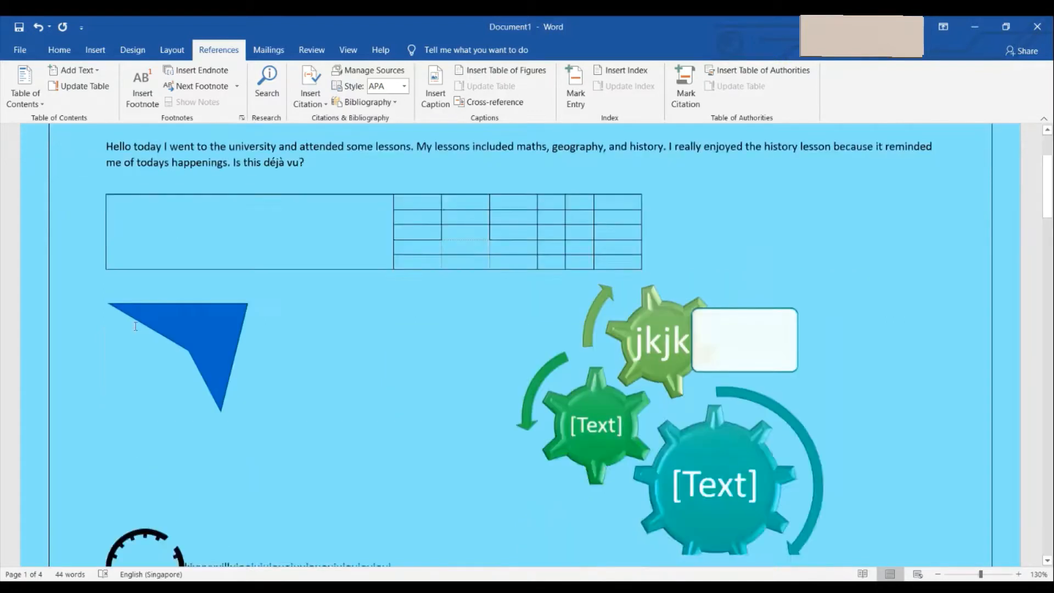
click(24, 77)
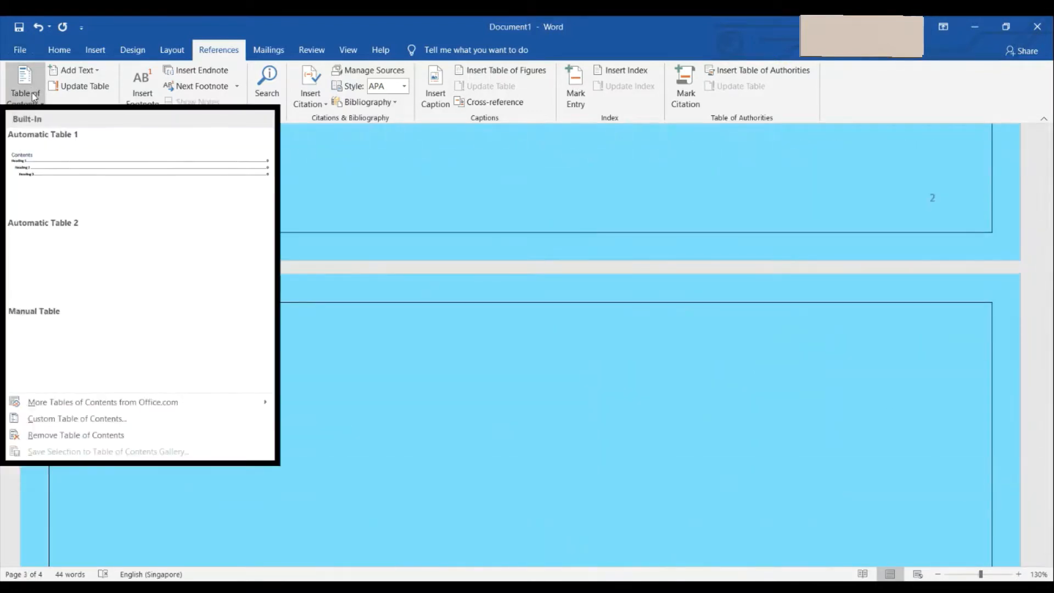
click(107, 74)
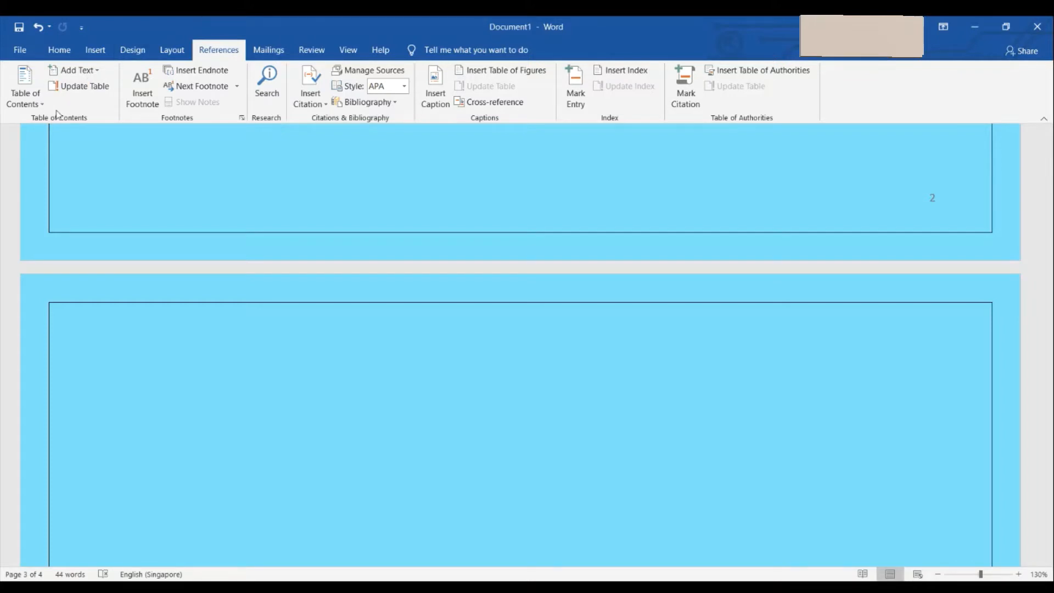
click(38, 99)
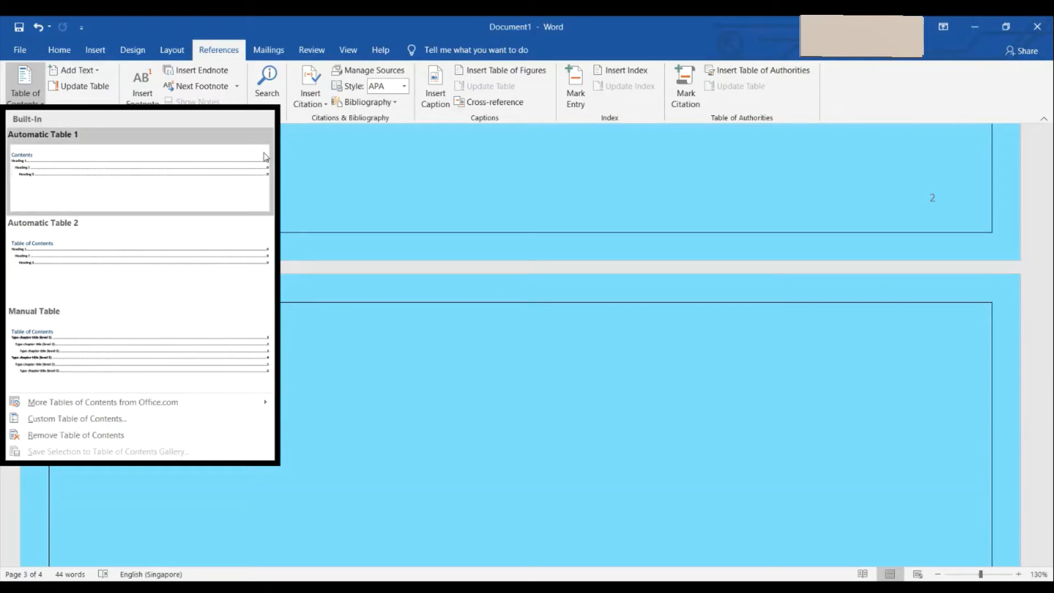
click(331, 165)
Insert a footnote near the end of the text line beside the black arc graphic on page 1.
scroll(133, 86, up, 4)
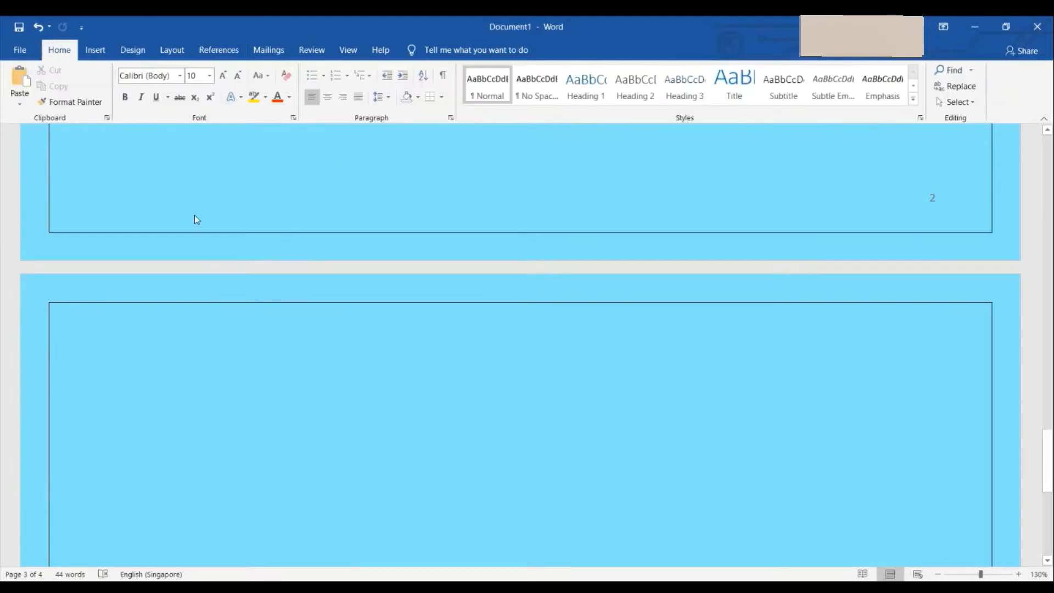
click(235, 49)
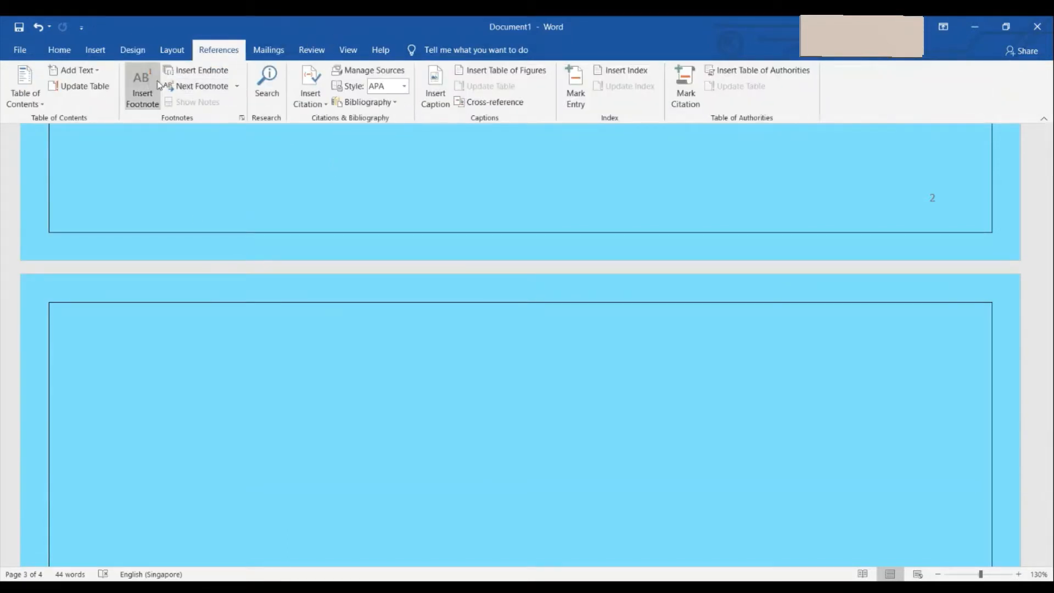
scroll(285, 227, up, 5)
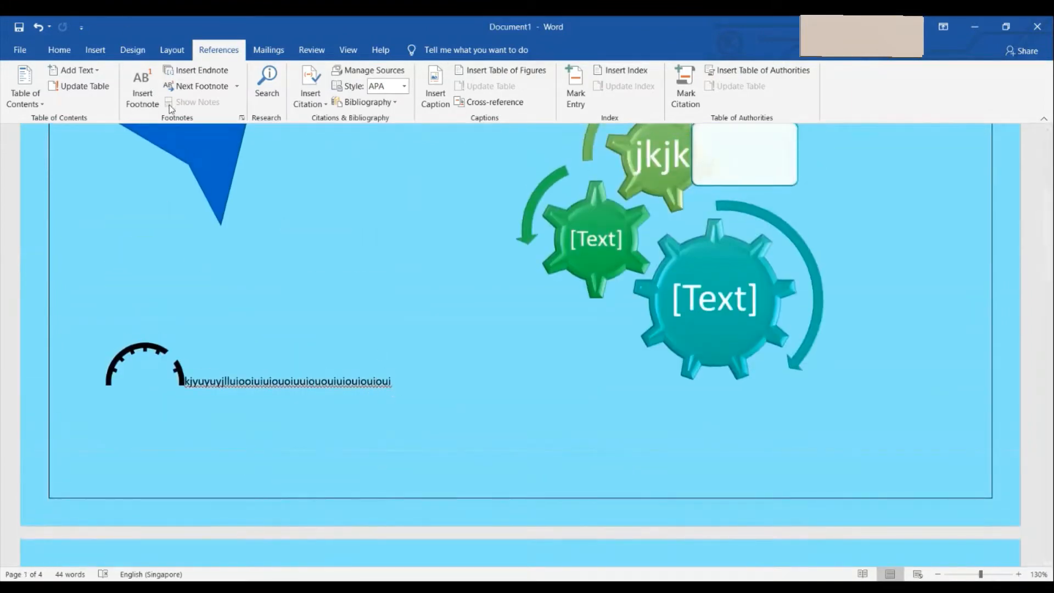
click(142, 89)
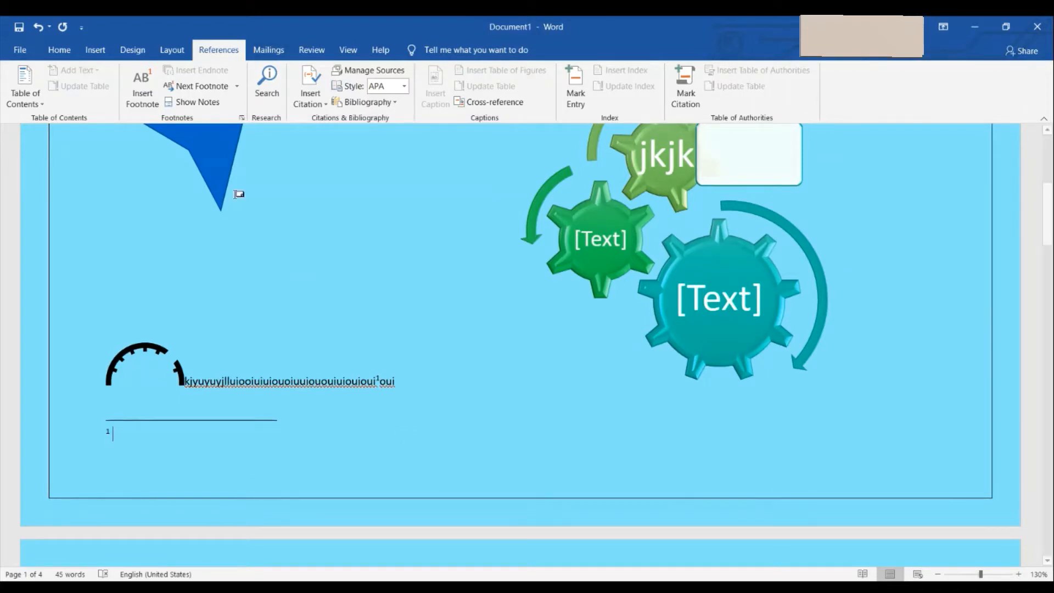
Insert an endnote in the middle of the text line beside the black arc graphic and check its note area.
click(305, 381)
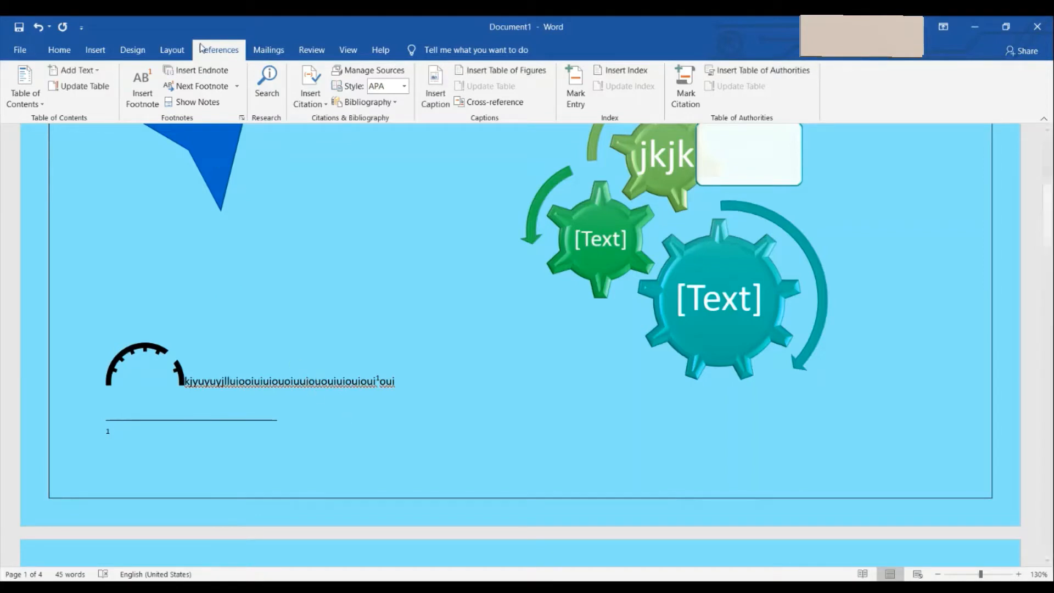
click(198, 71)
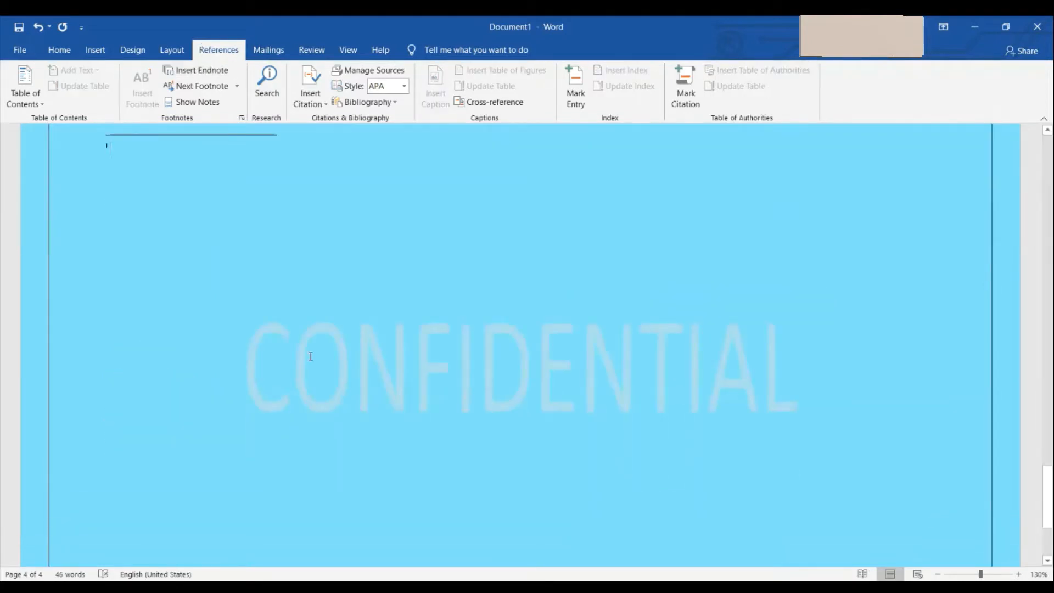
scroll(310, 357, up, 15)
scroll(309, 356, up, 15)
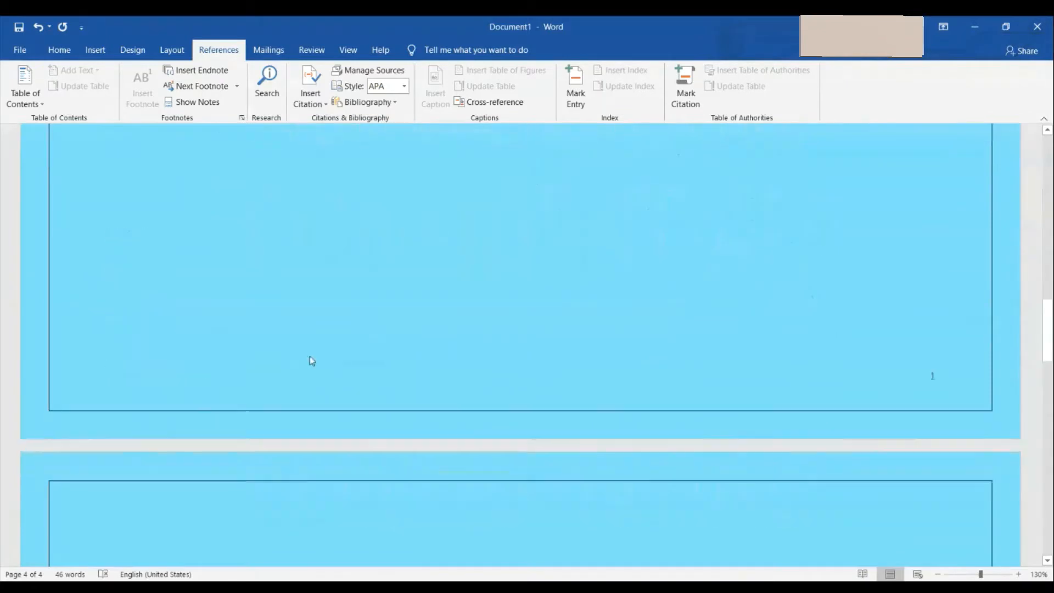
scroll(152, 333, down, 3)
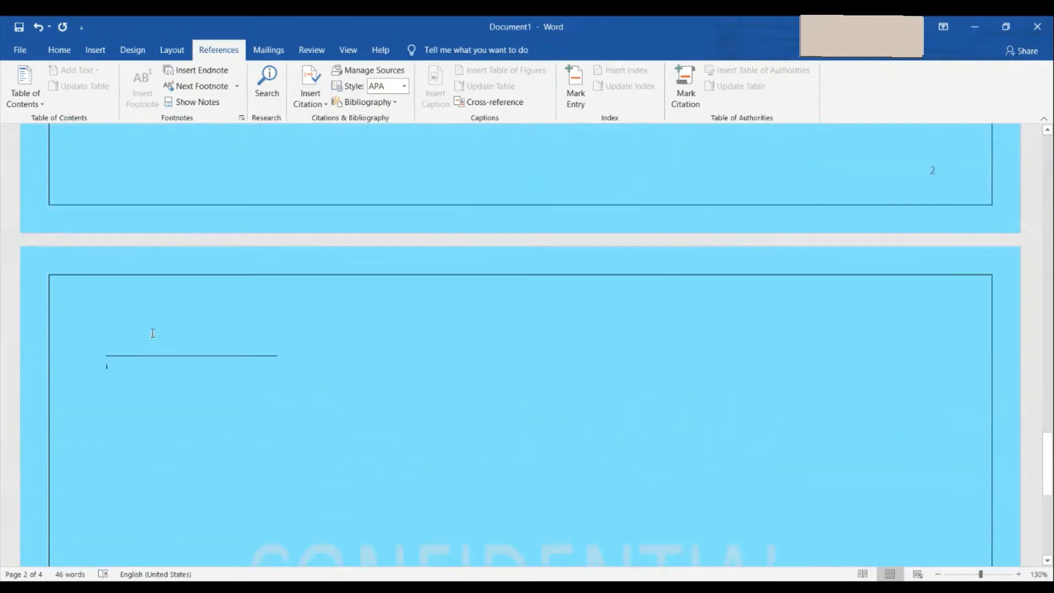
scroll(152, 333, up, 15)
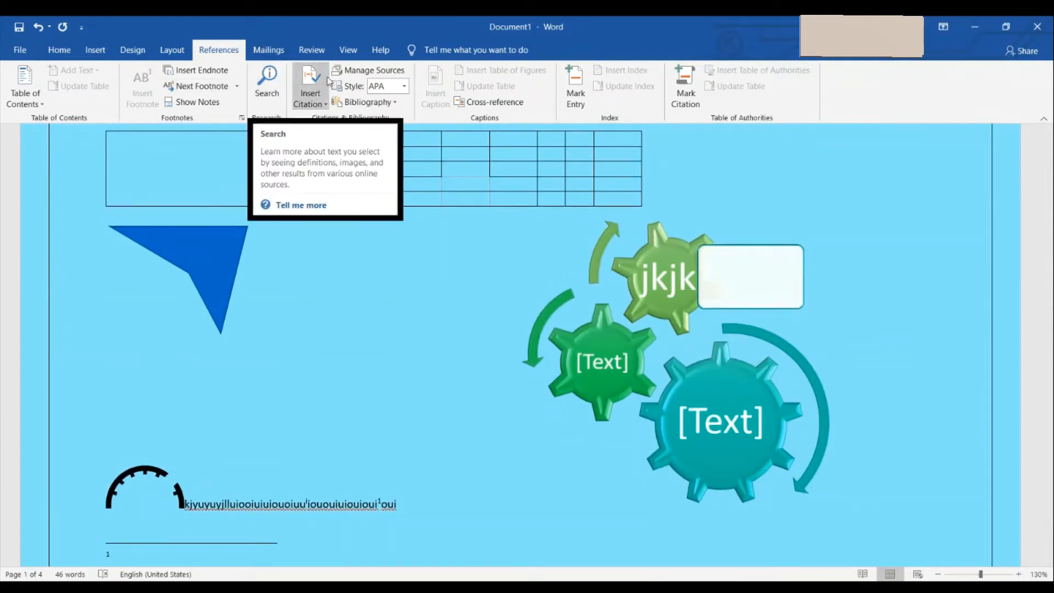
Review the citation insertion options and citation styles, and display the mail merge tools.
click(324, 104)
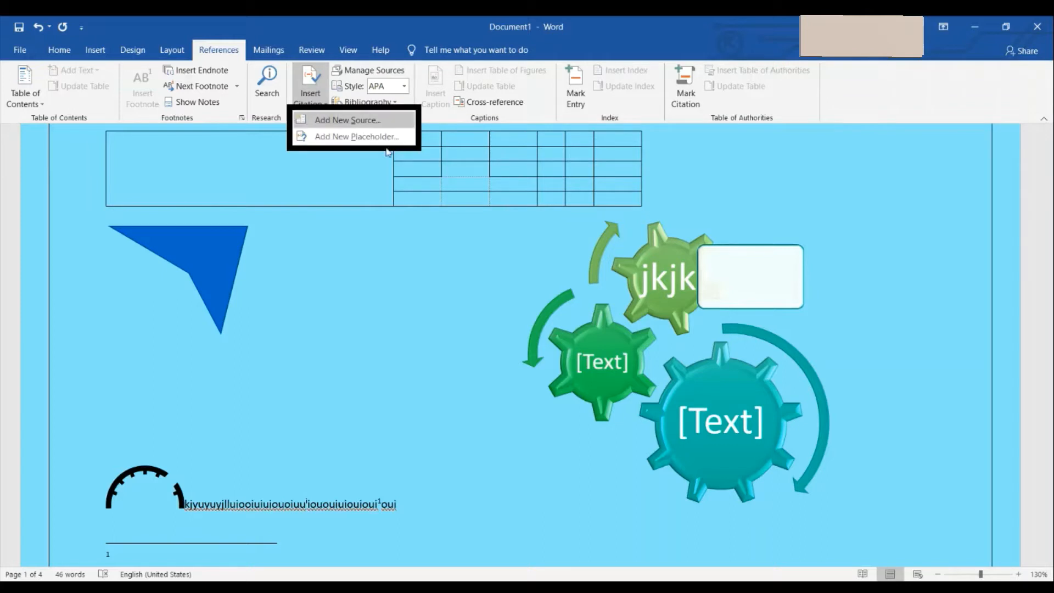
click(362, 21)
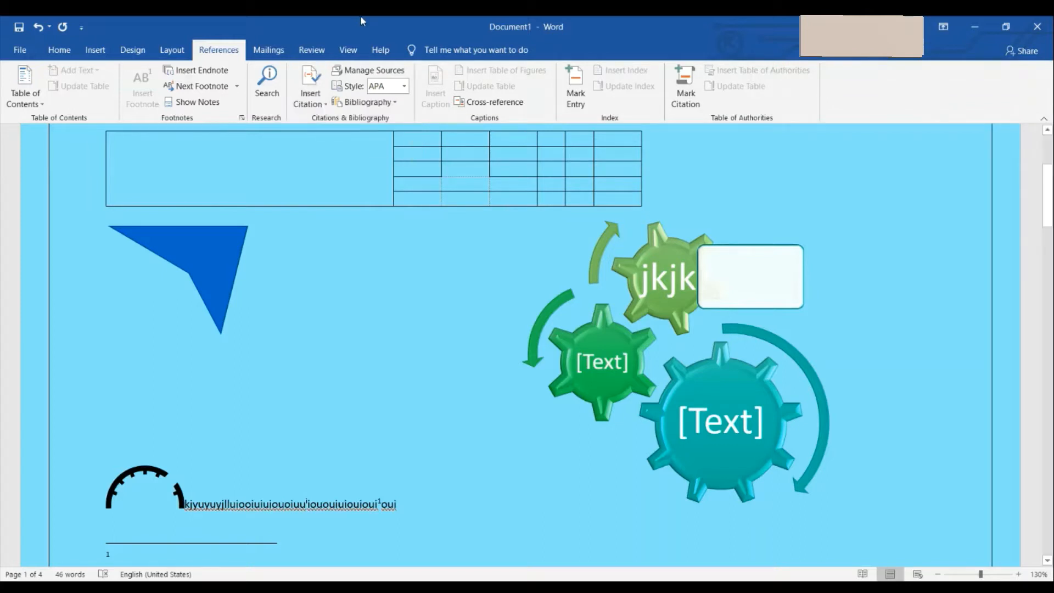
click(405, 88)
click(339, 21)
click(257, 51)
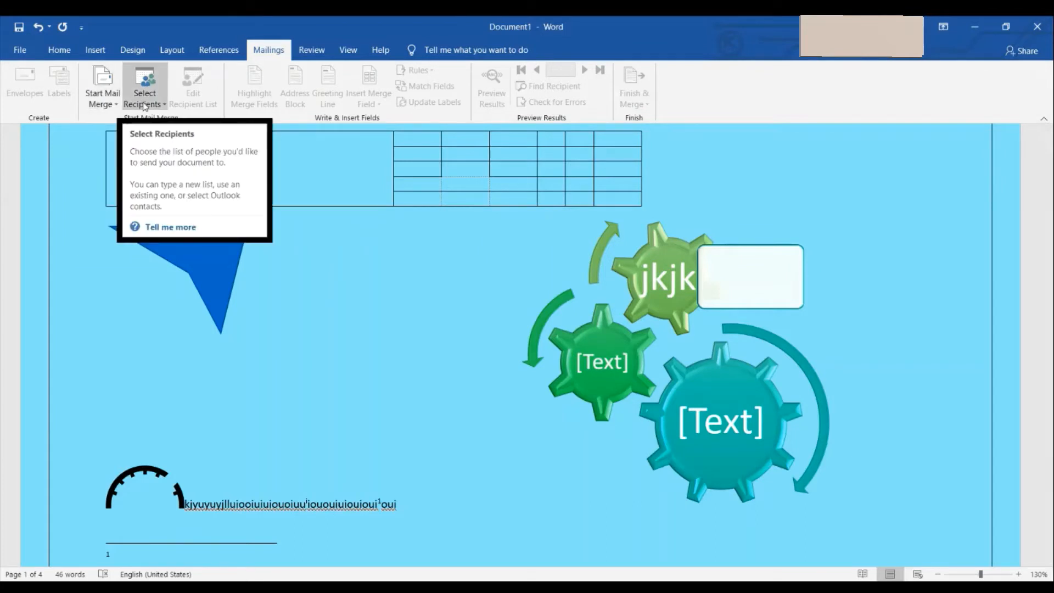
Examine the review tools' language options and the proofing language settings without changing them.
click(322, 52)
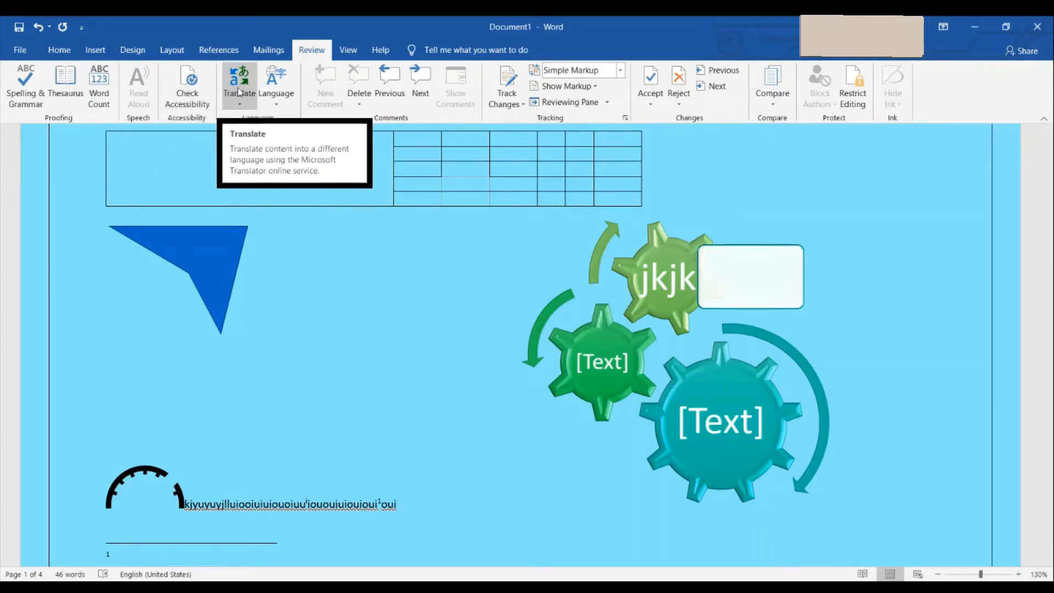
click(287, 109)
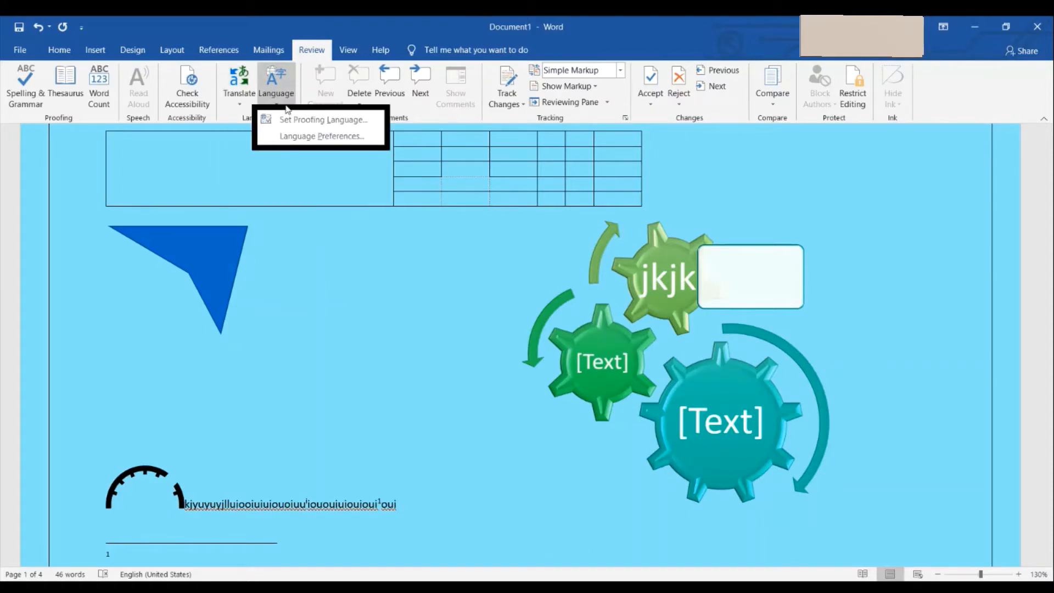
click(429, 17)
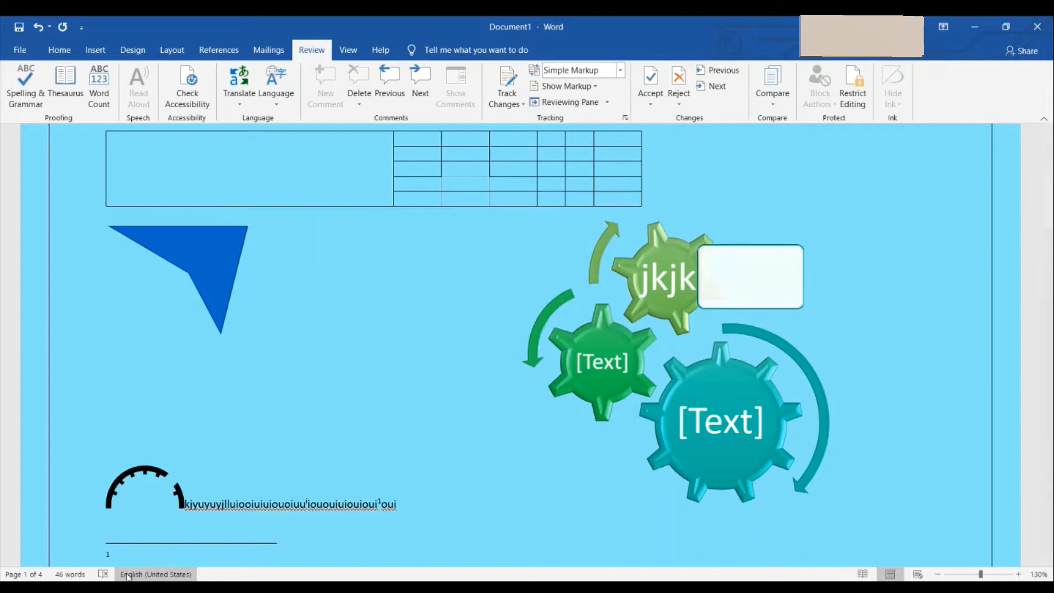
click(155, 575)
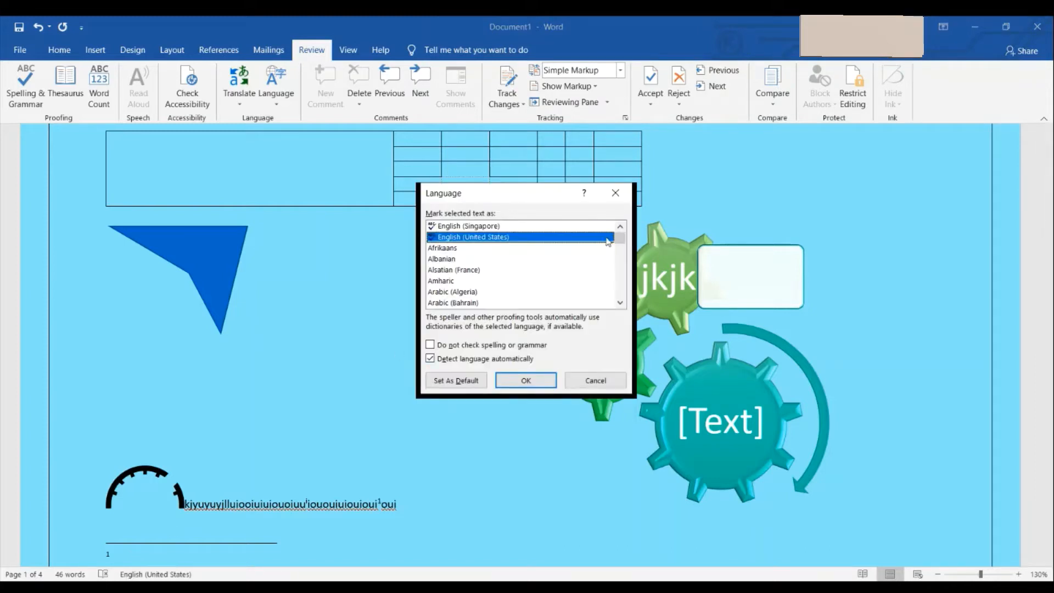
click(615, 193)
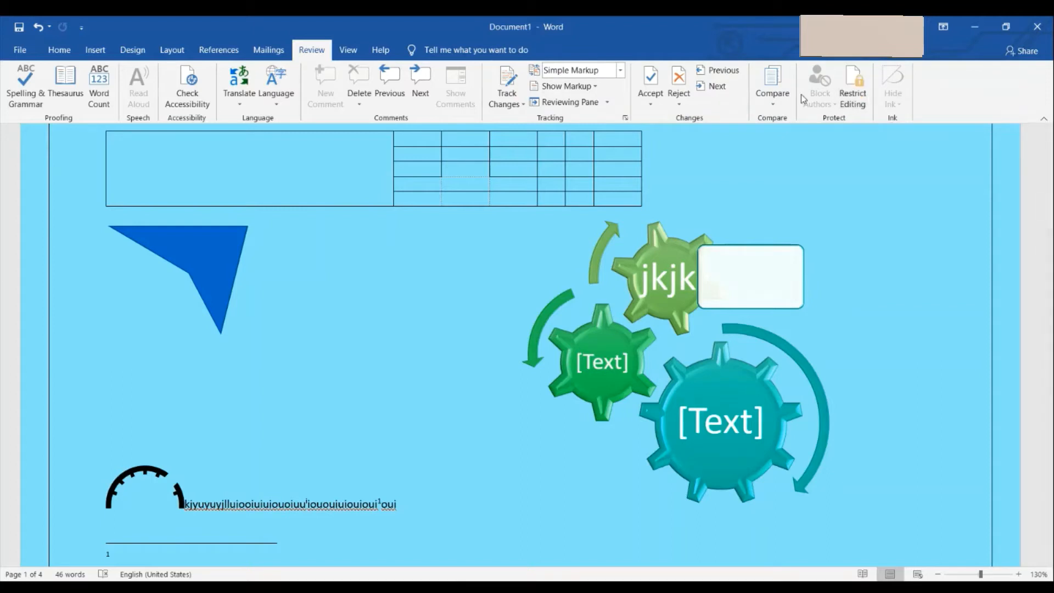
Examine the options for comparing and combining documents, and display the view tools.
click(780, 104)
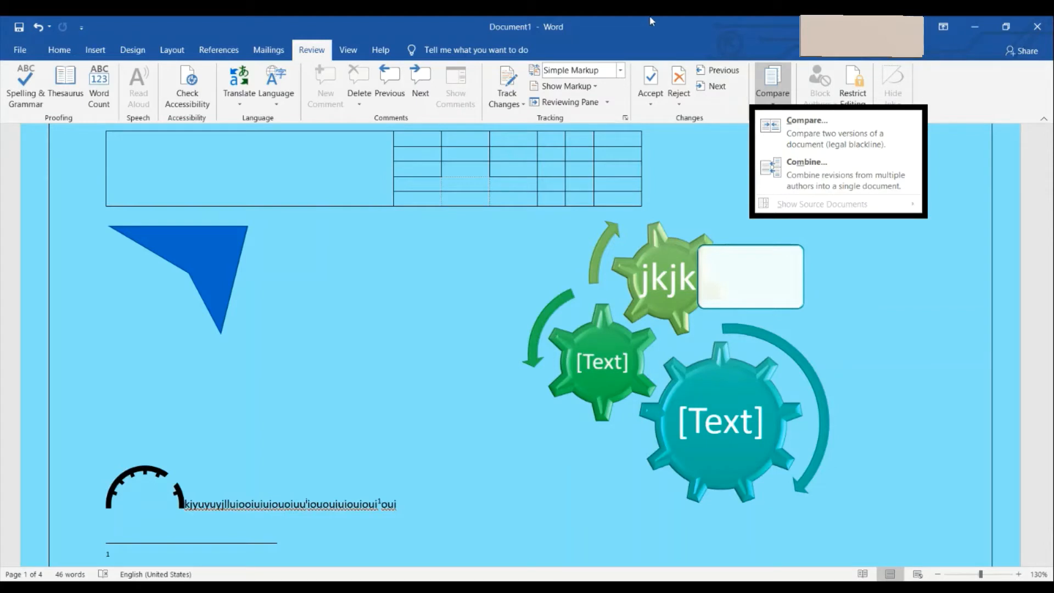
click(1004, 252)
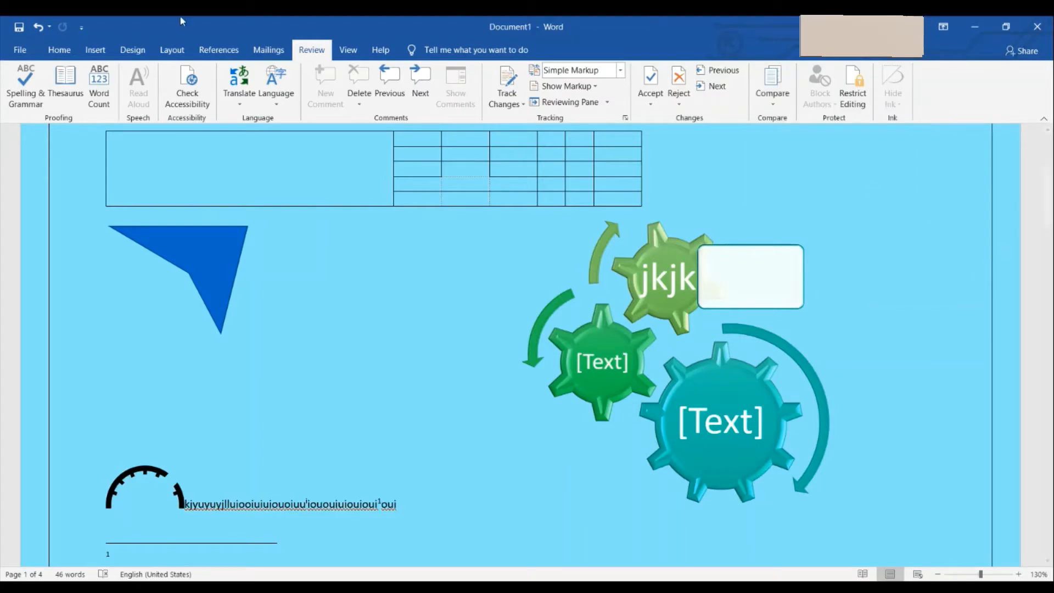
click(340, 55)
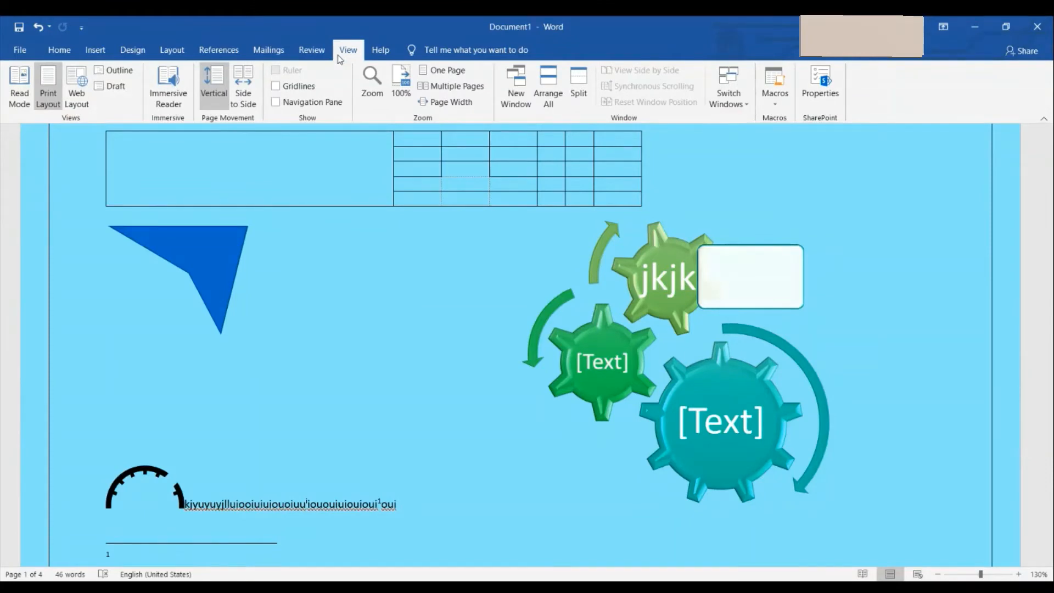
Preview the document in Read Mode, check its view options, and return to Print Layout.
click(20, 88)
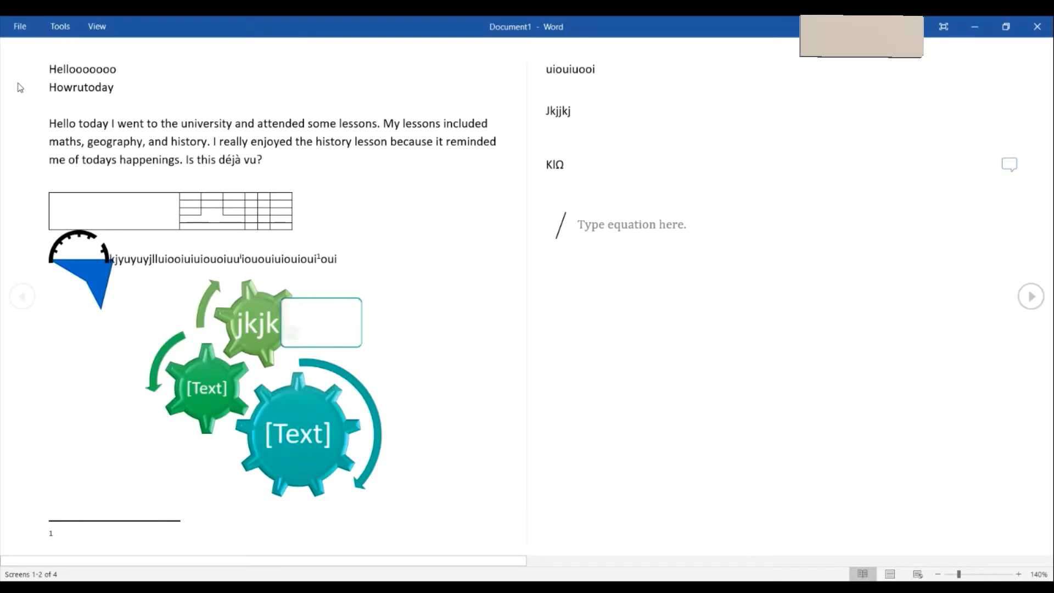
click(97, 26)
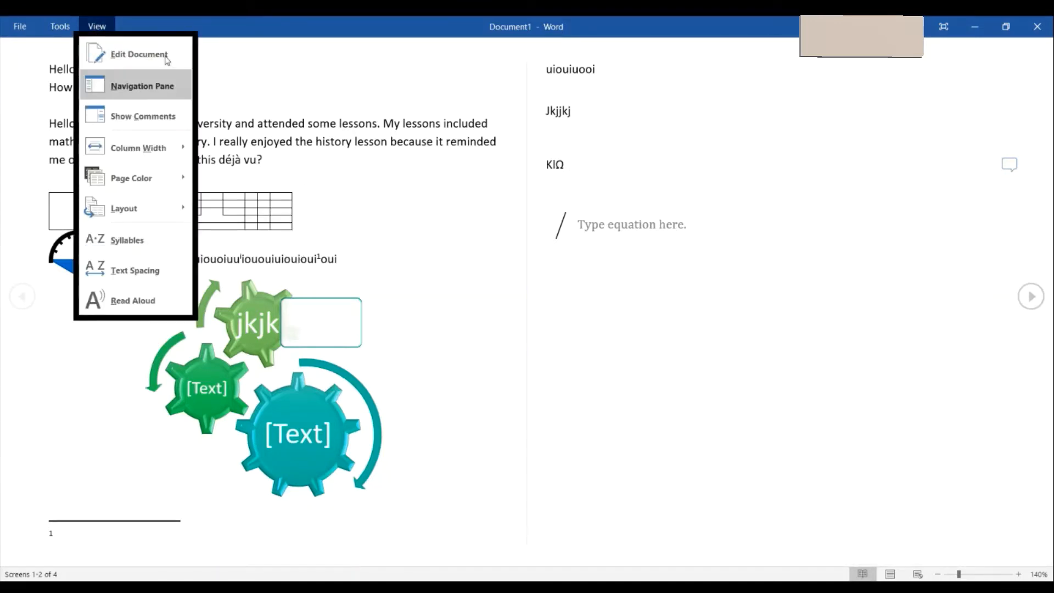
click(889, 574)
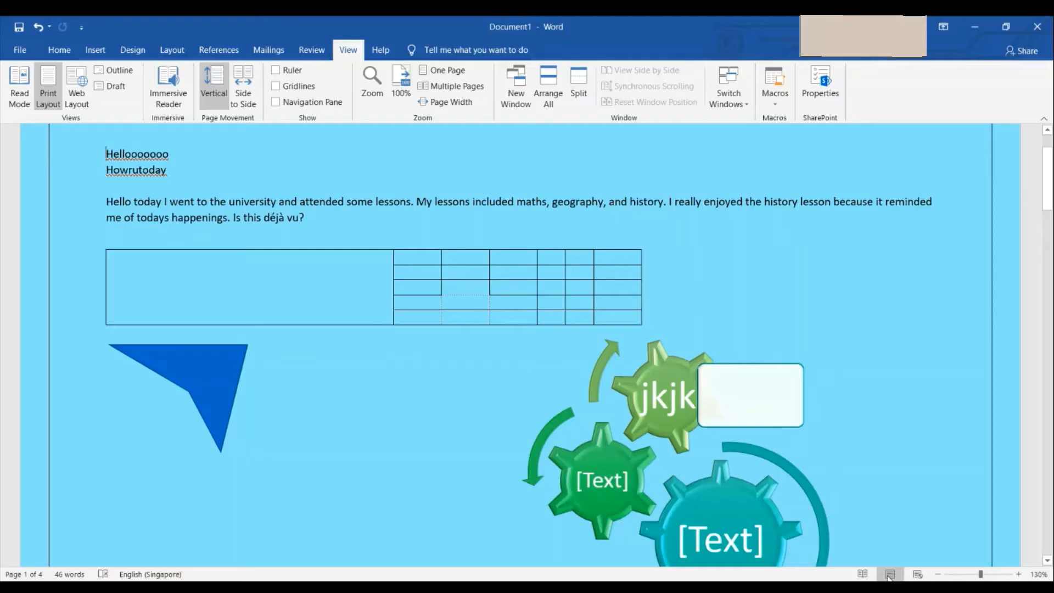
Preview the document in Web Layout and in Outline view, returning to Print Layout after each.
click(77, 83)
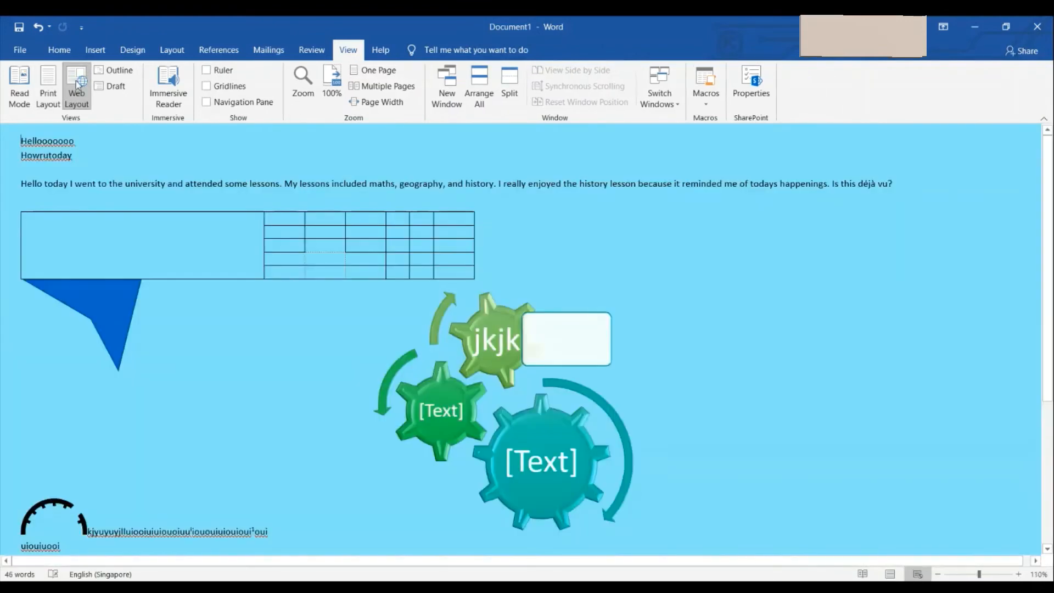
click(48, 86)
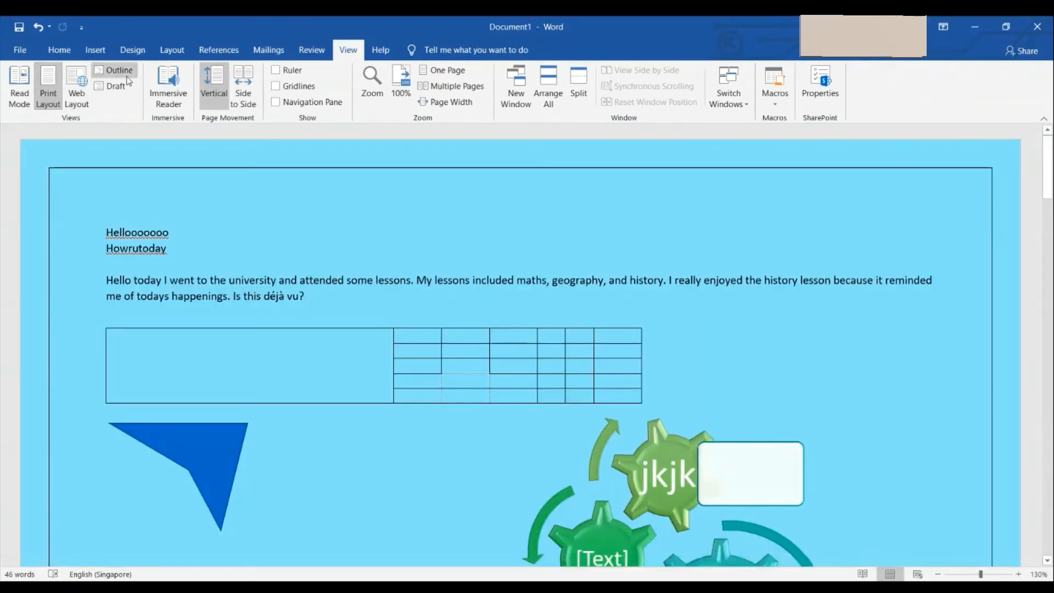
click(115, 70)
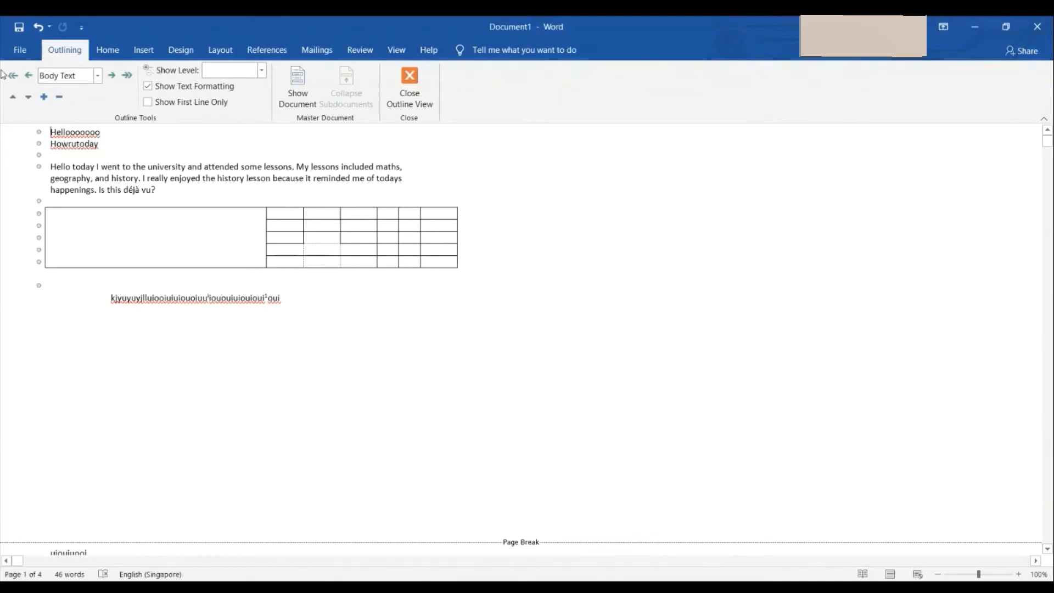
click(410, 82)
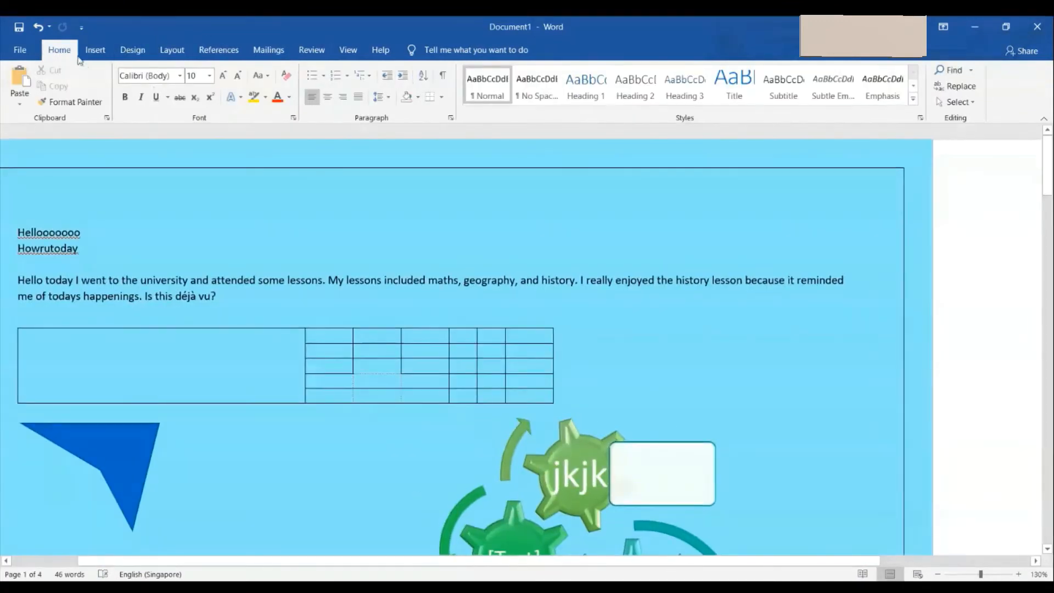
Preview the document in Immersive Reader, have its text read aloud, and close the reader.
click(343, 53)
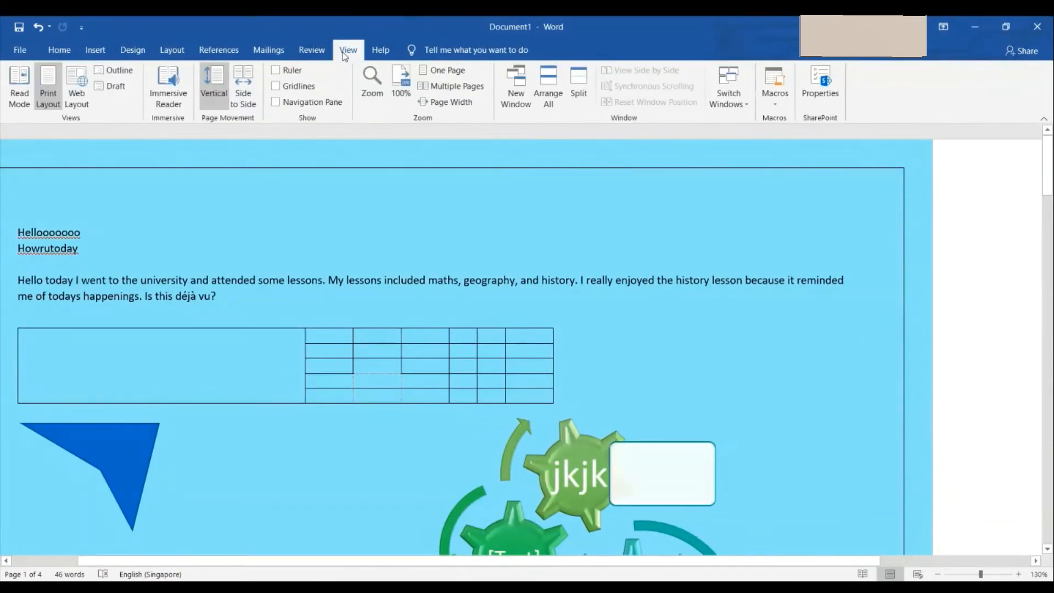
click(162, 88)
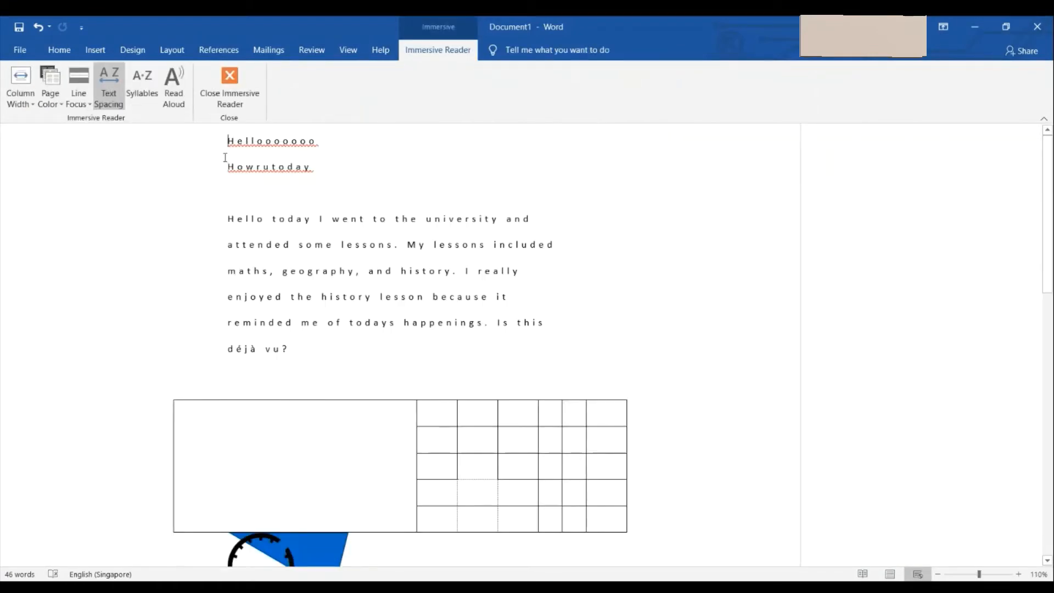
click(174, 85)
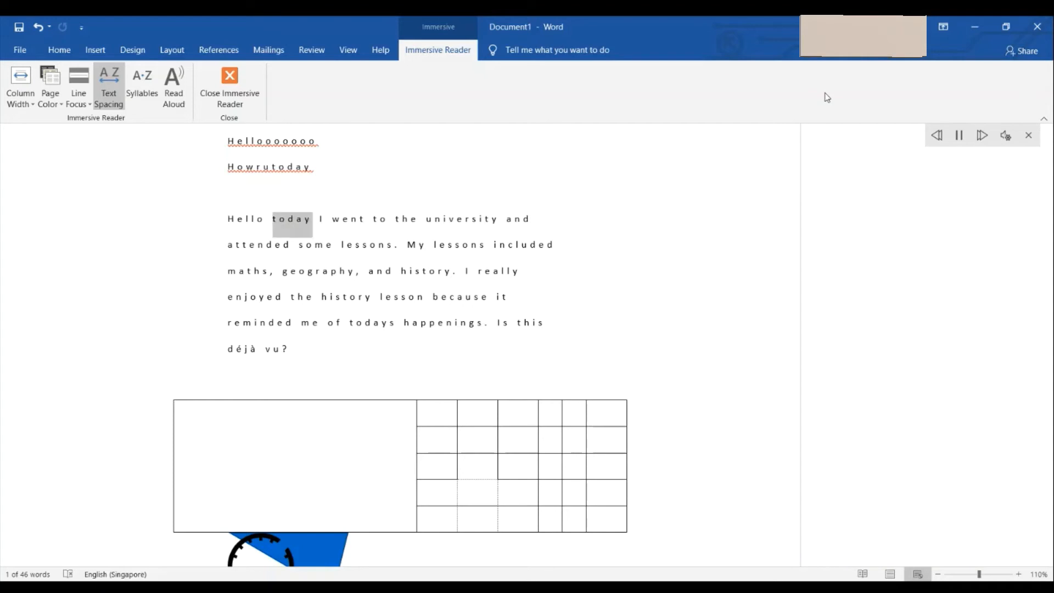
click(226, 80)
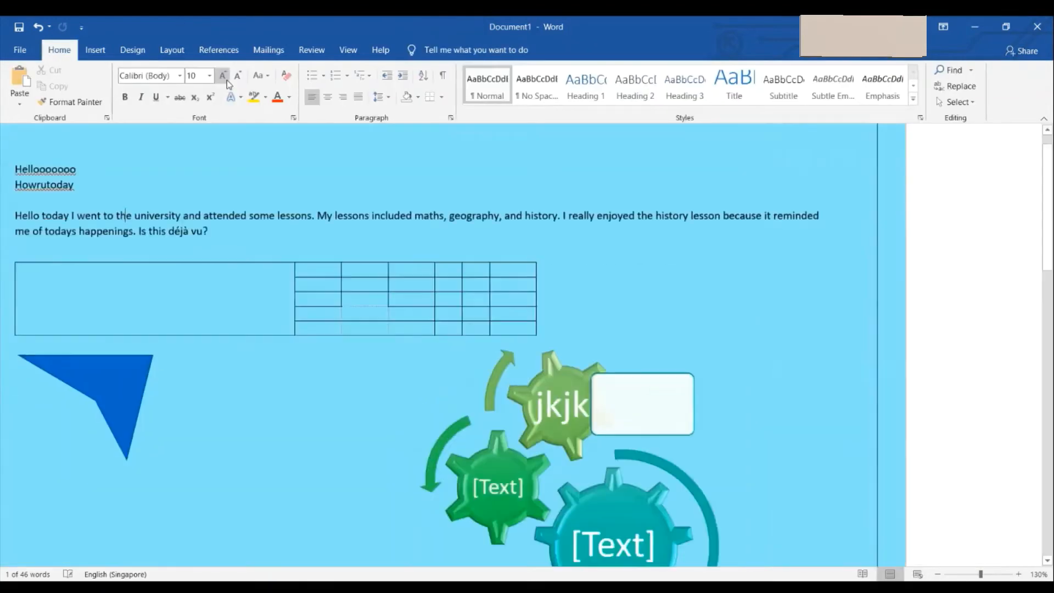
Browse the pages with Side to Side page movement, and return to Vertical page movement.
click(351, 51)
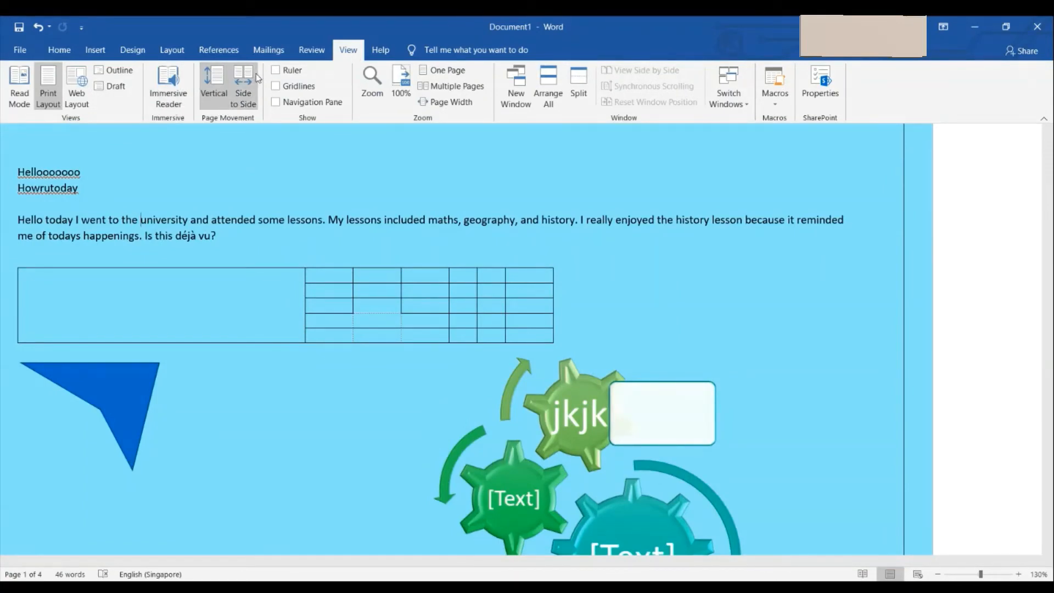
scroll(234, 364, up, 2)
scroll(235, 364, down, 14)
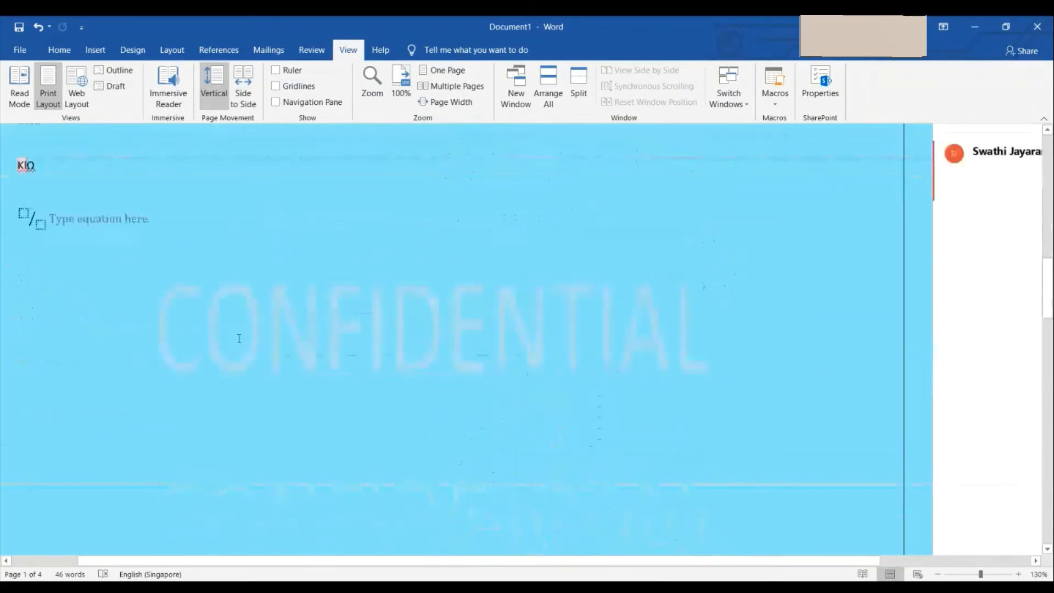
click(244, 88)
scroll(279, 233, down, 2)
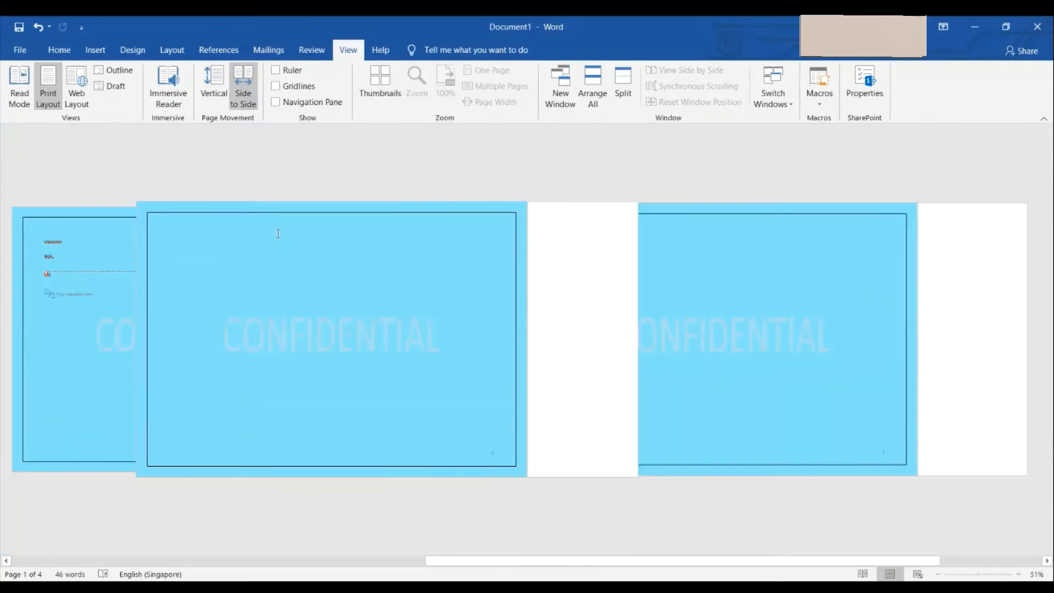
scroll(278, 233, up, 2)
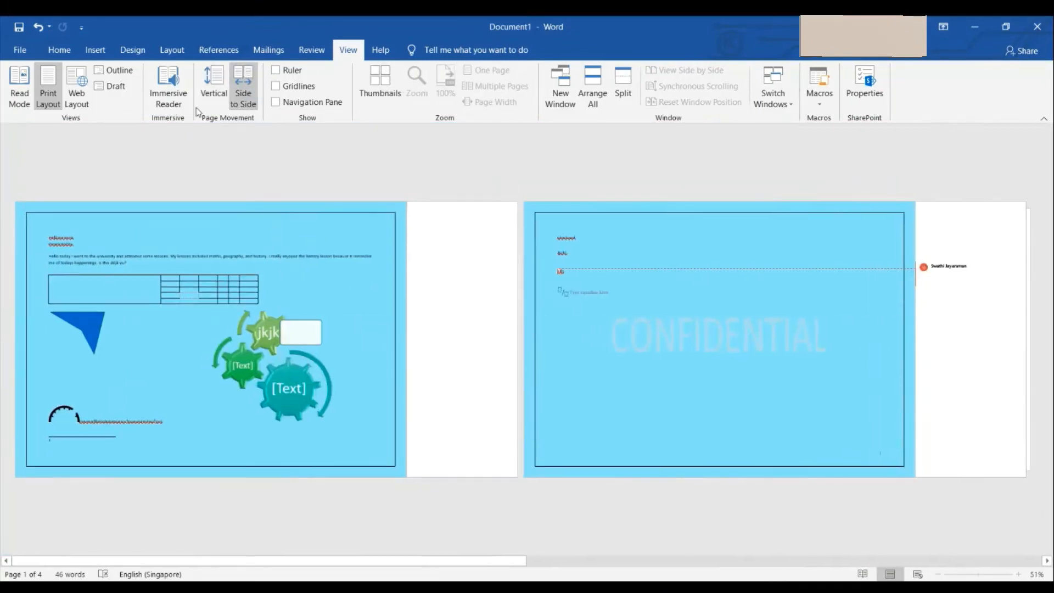
click(216, 86)
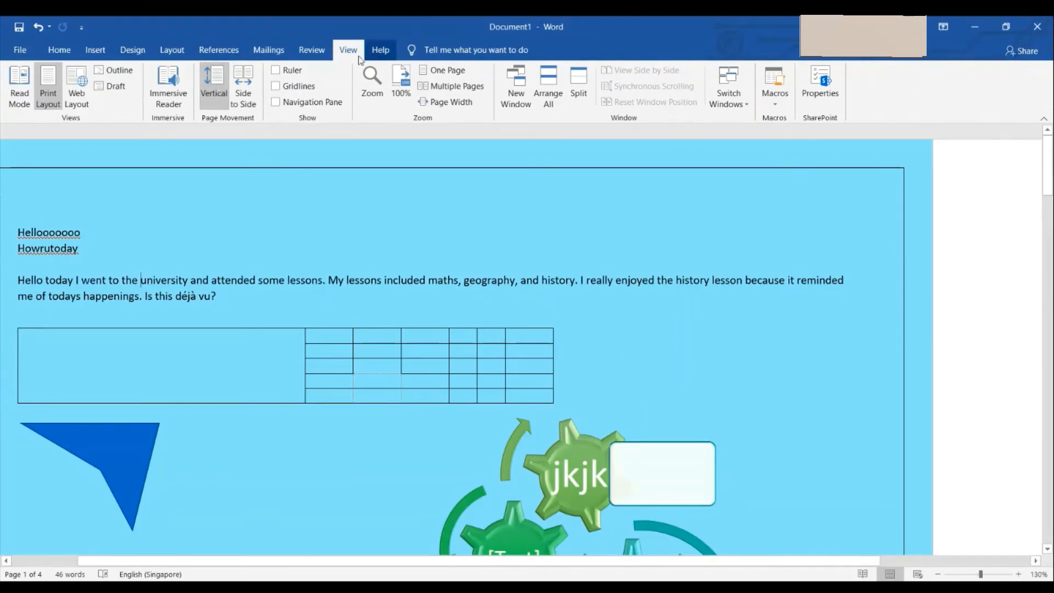
Show and hide the ruler, the gridlines and the Navigation Pane one after another.
click(293, 72)
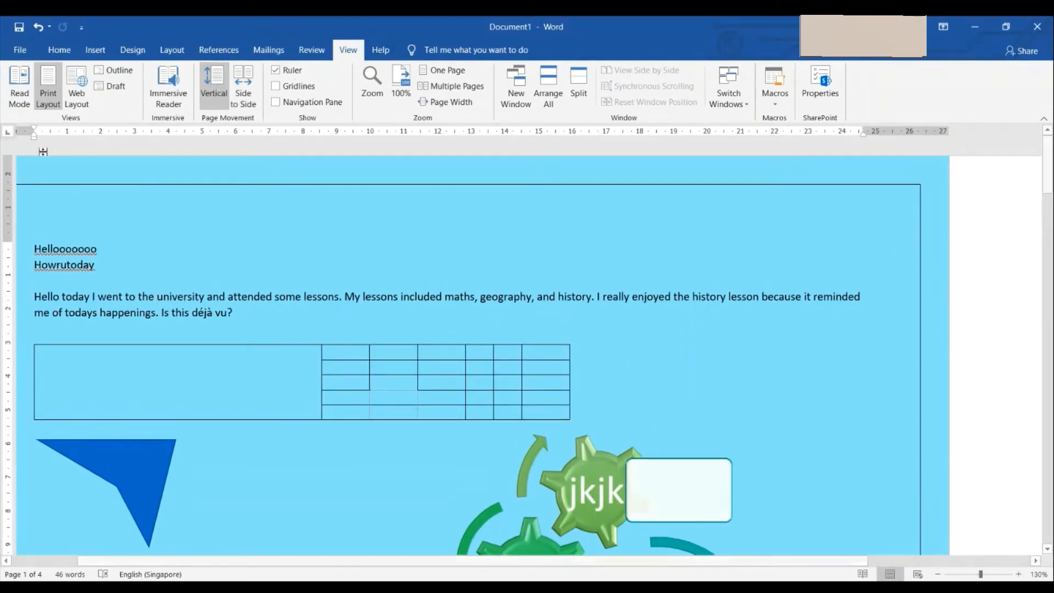
click(278, 72)
click(281, 88)
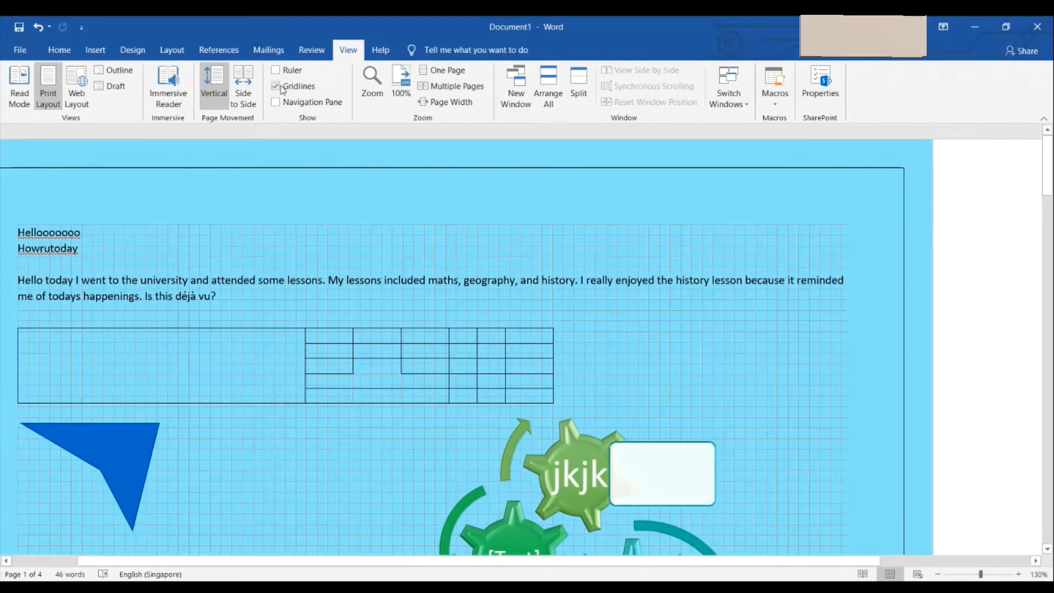
click(282, 88)
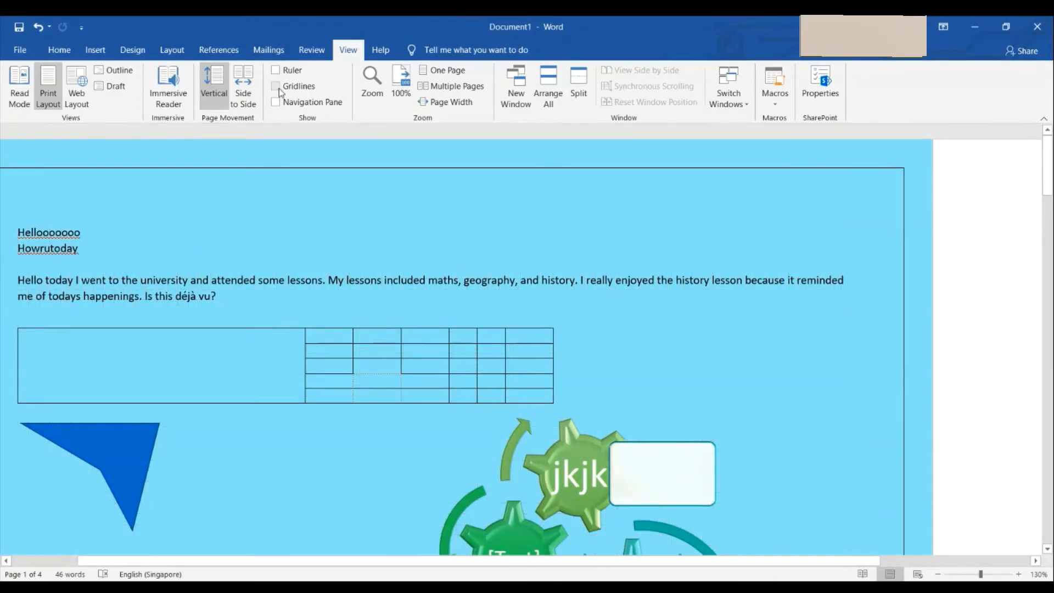
click(276, 103)
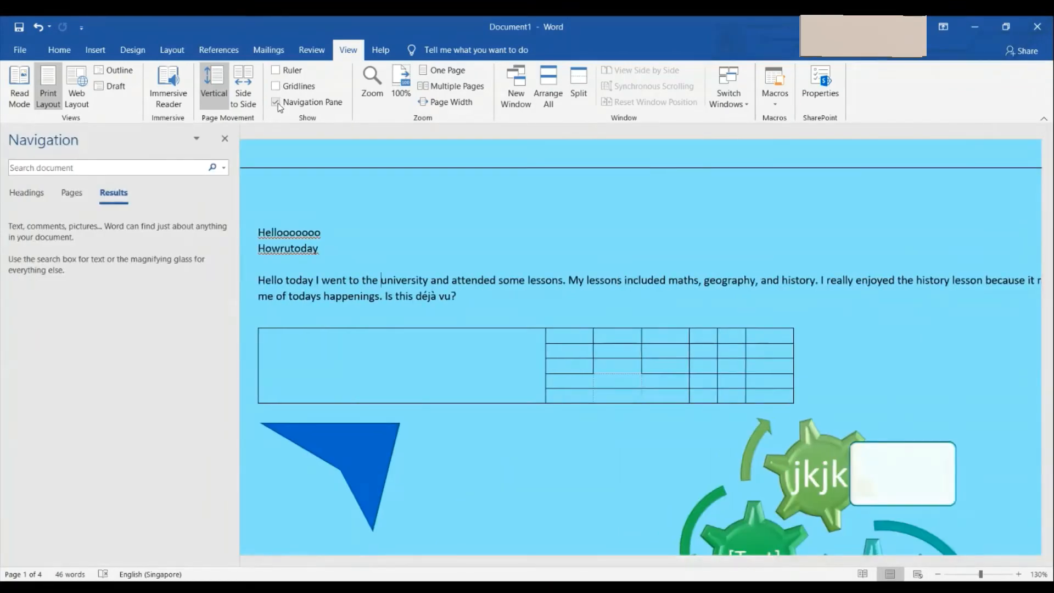
click(277, 103)
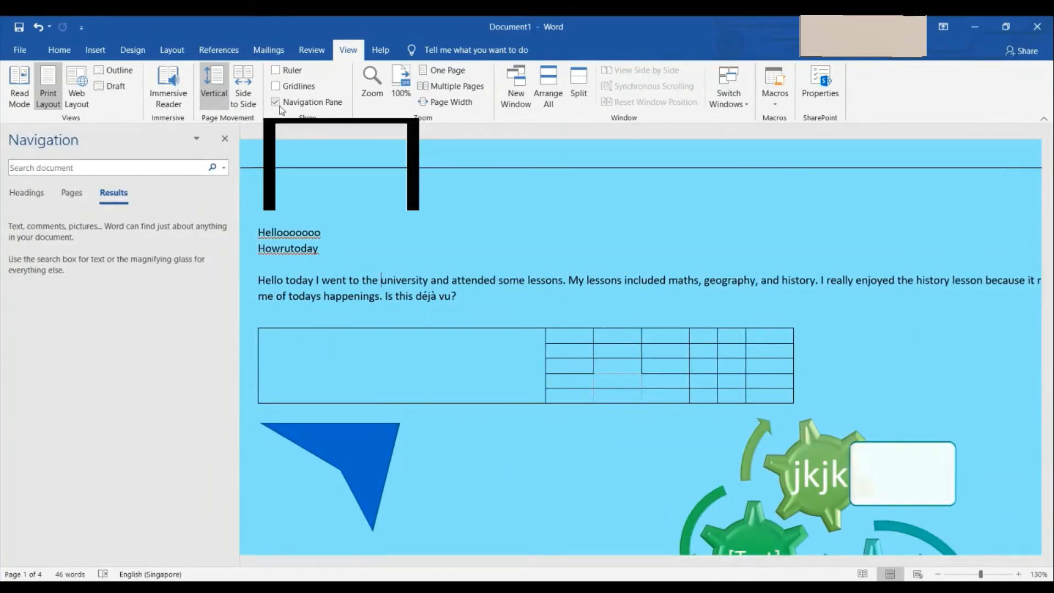
Inspect the zoom settings without applying any, and set the document zoom to 100%.
click(369, 86)
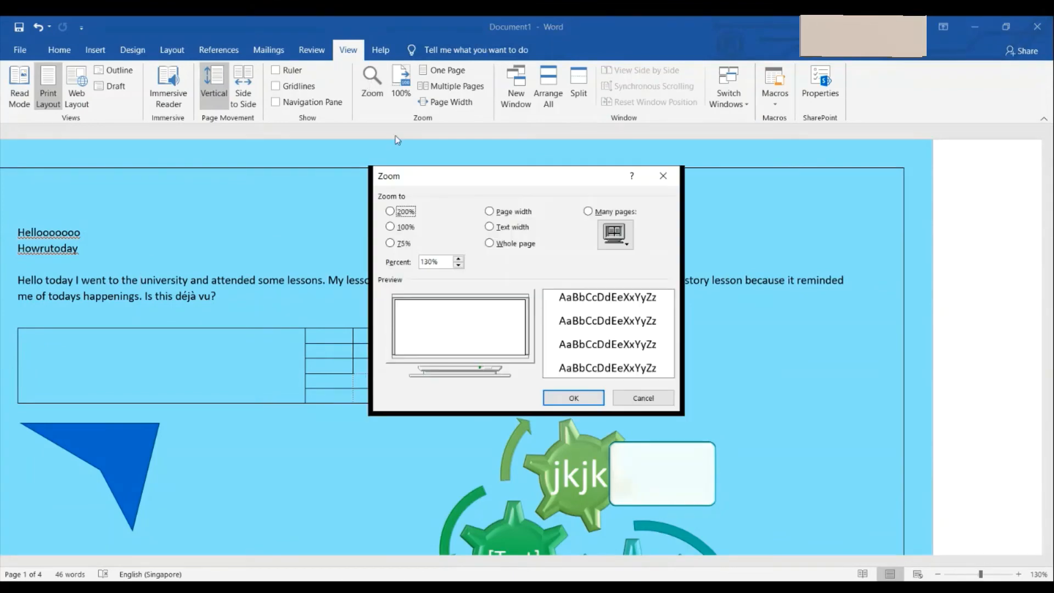
click(664, 176)
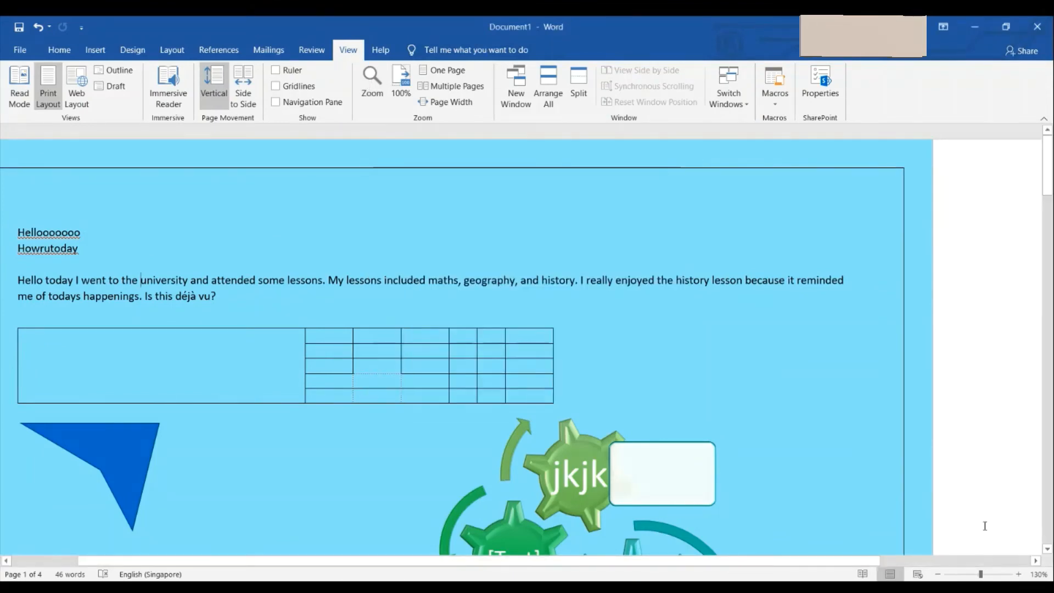
drag(983, 577, 973, 576)
click(400, 85)
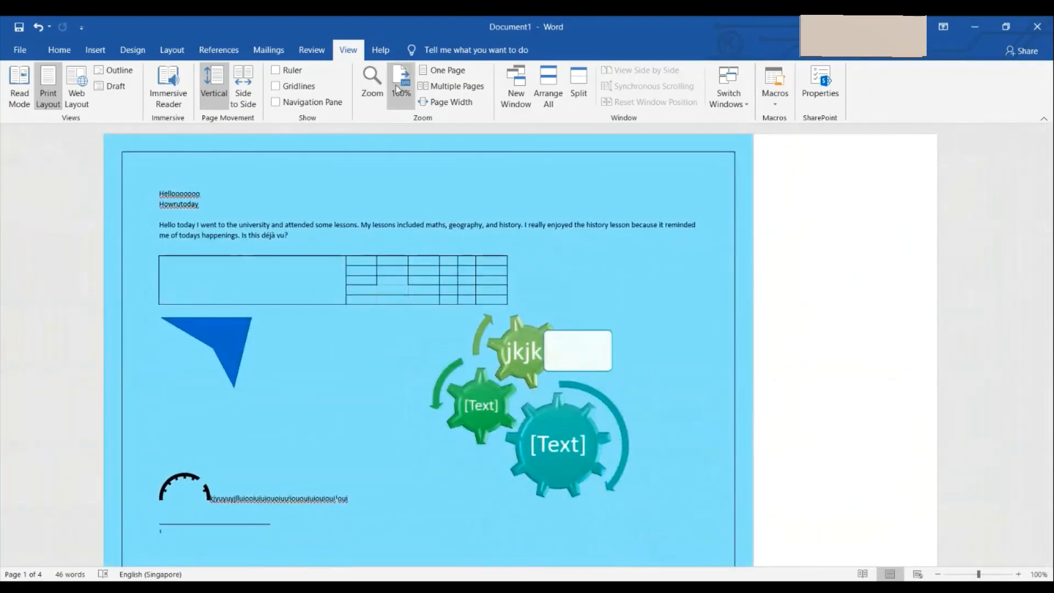
Preview the One Page and Multiple Pages zoom options, and fit the document to Page Width.
click(467, 70)
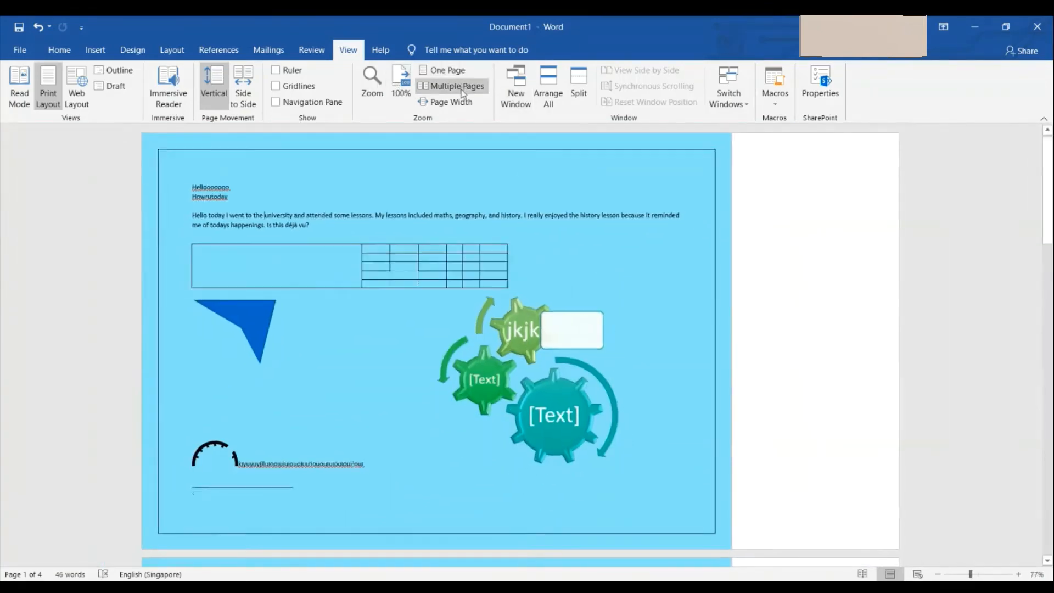
click(456, 86)
click(461, 102)
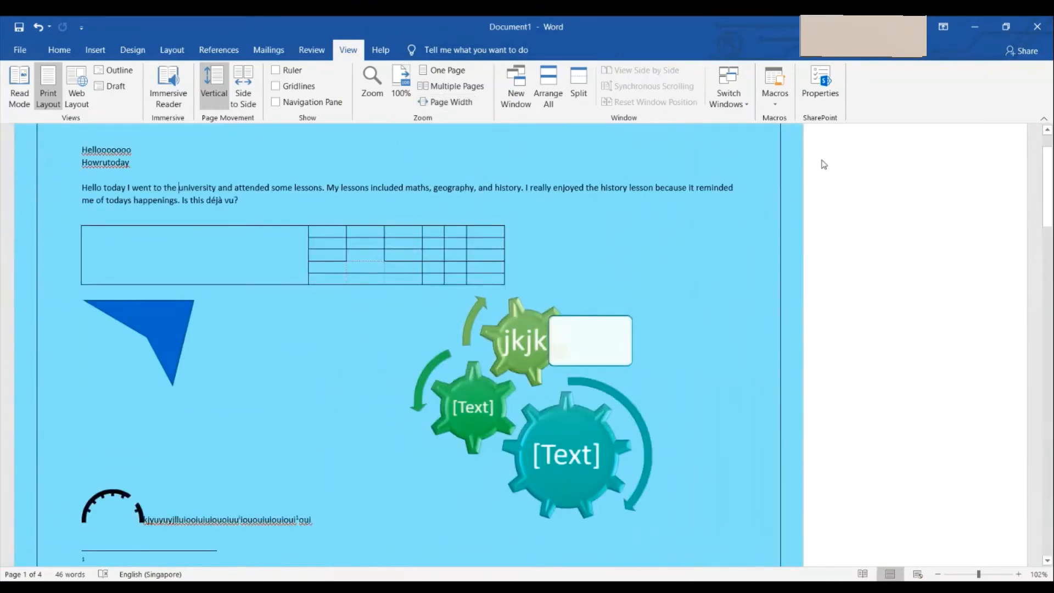
Open a second window of the document, and display the help and training tools.
click(511, 82)
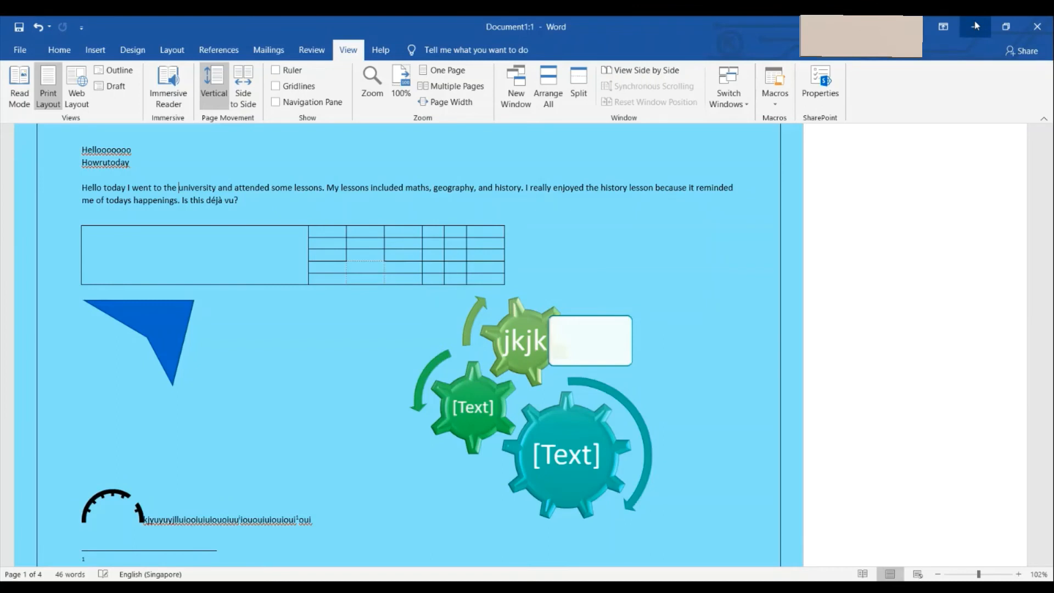
click(381, 50)
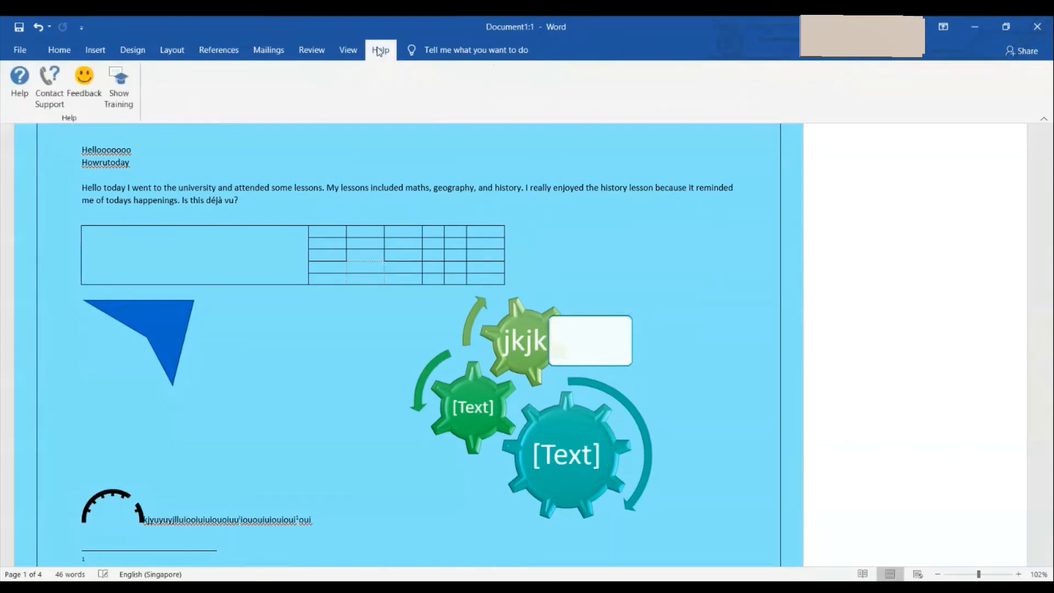
click(354, 53)
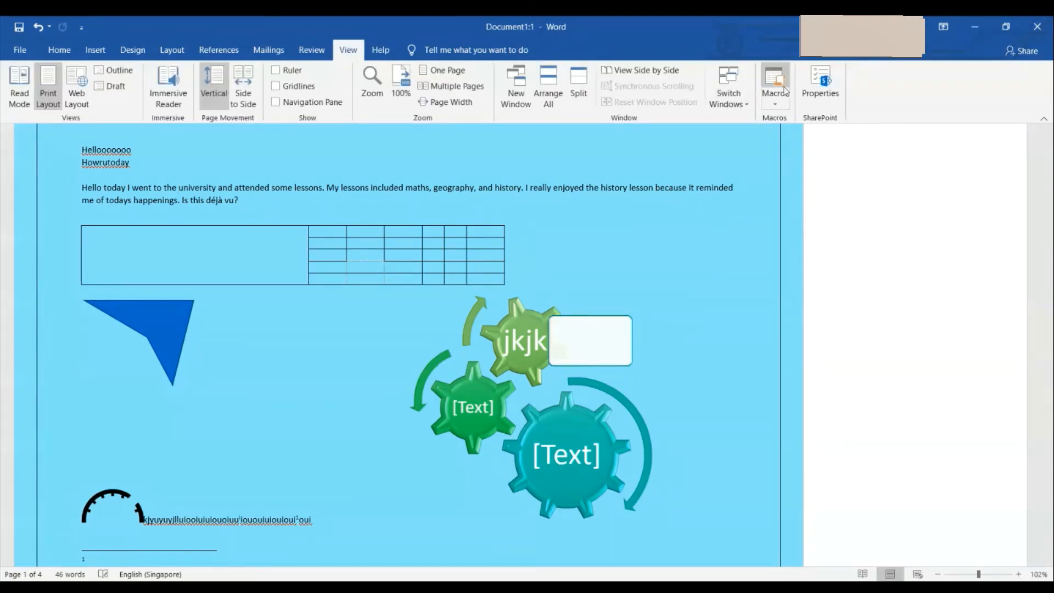
click(380, 50)
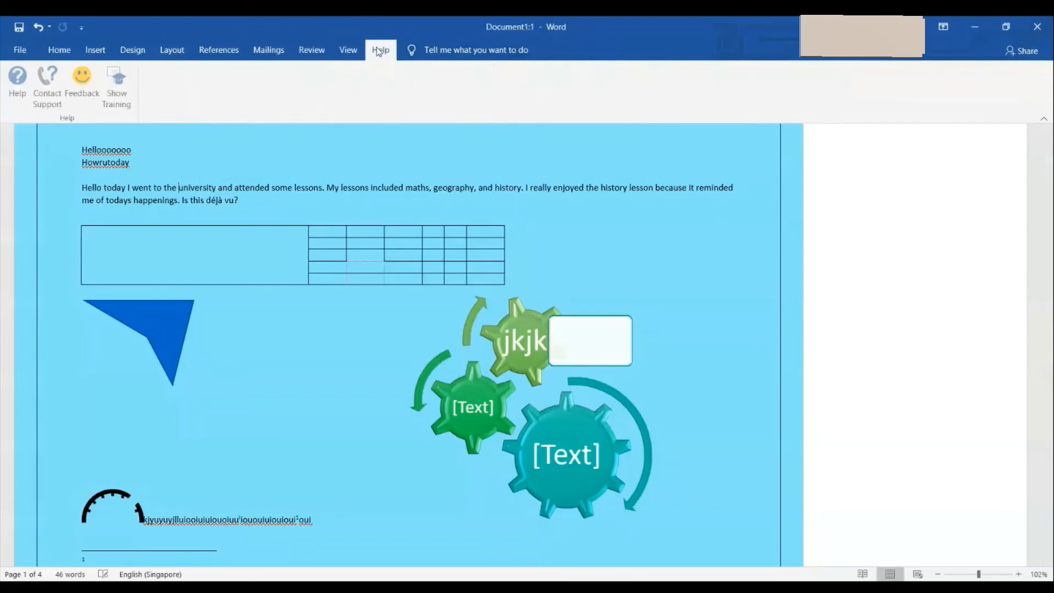